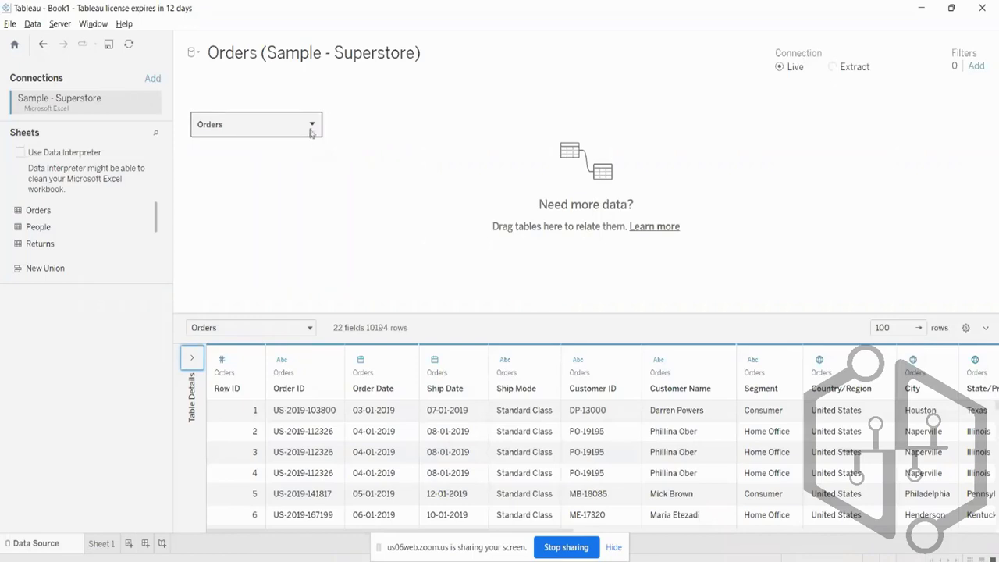
# - Remove the Orders table from the data source canvas
pyautogui.click(312, 124)
pyautogui.click(364, 164)
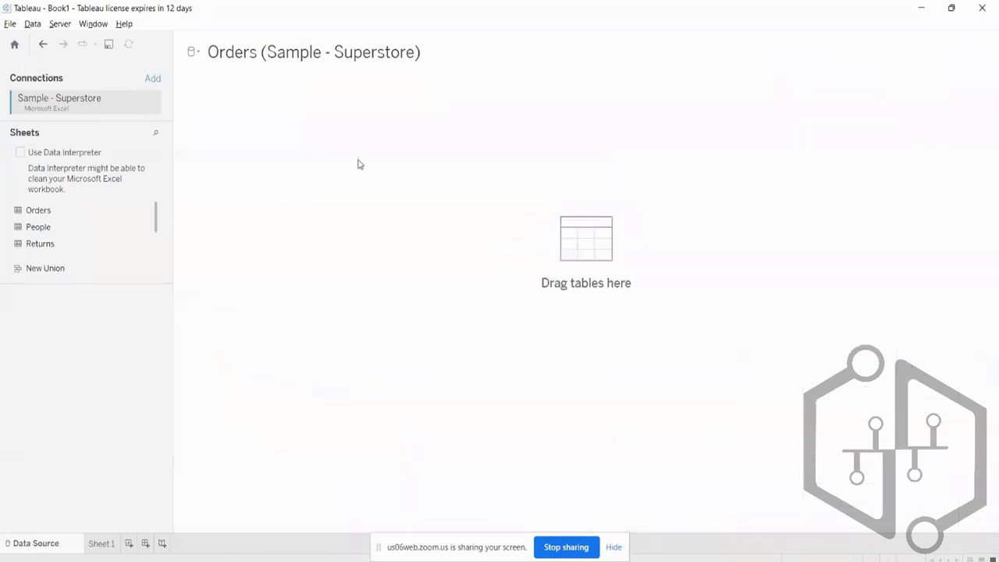
pyautogui.click(153, 110)
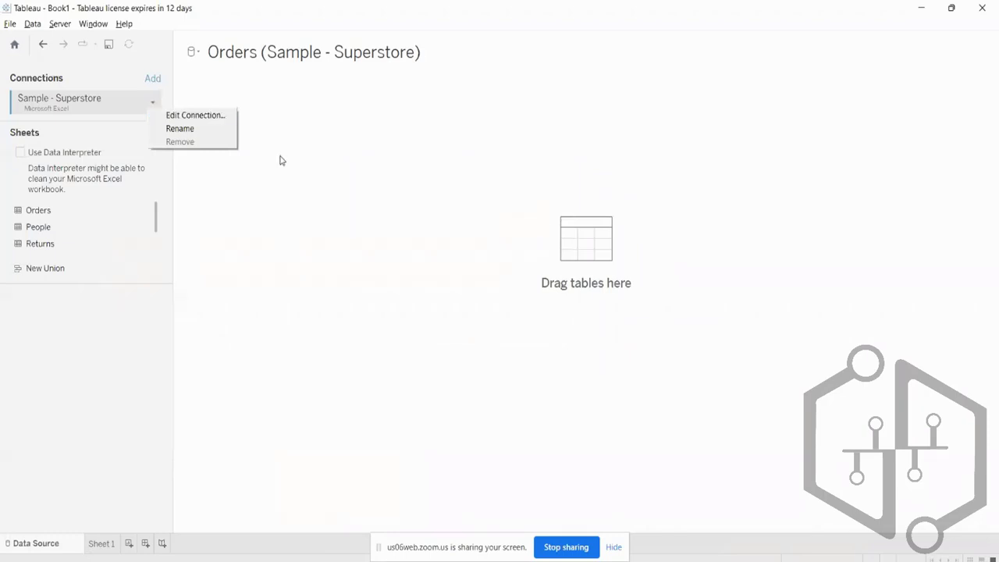
pyautogui.click(364, 183)
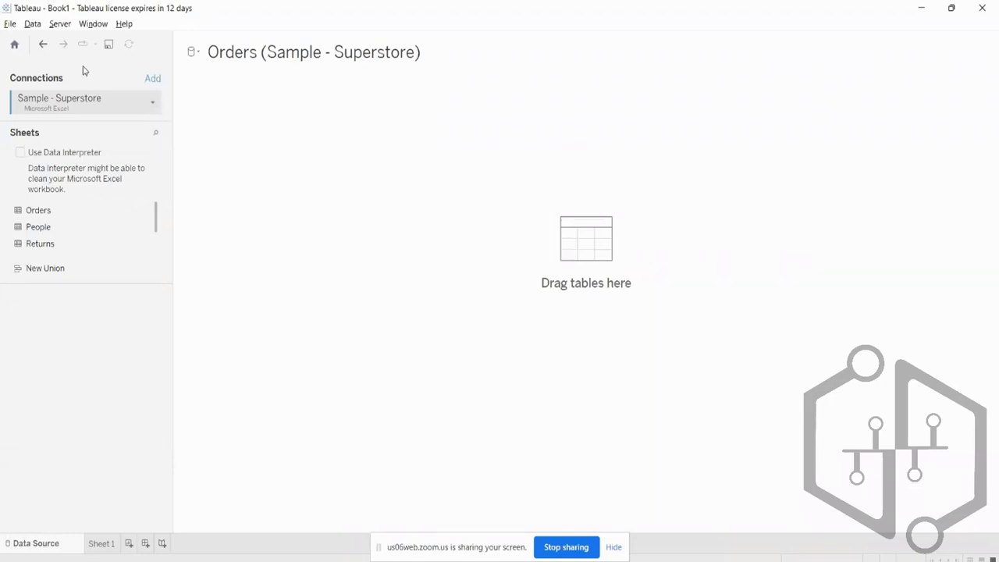
# - Create a new workbook and maximize its window
pyautogui.click(9, 24)
pyautogui.click(21, 38)
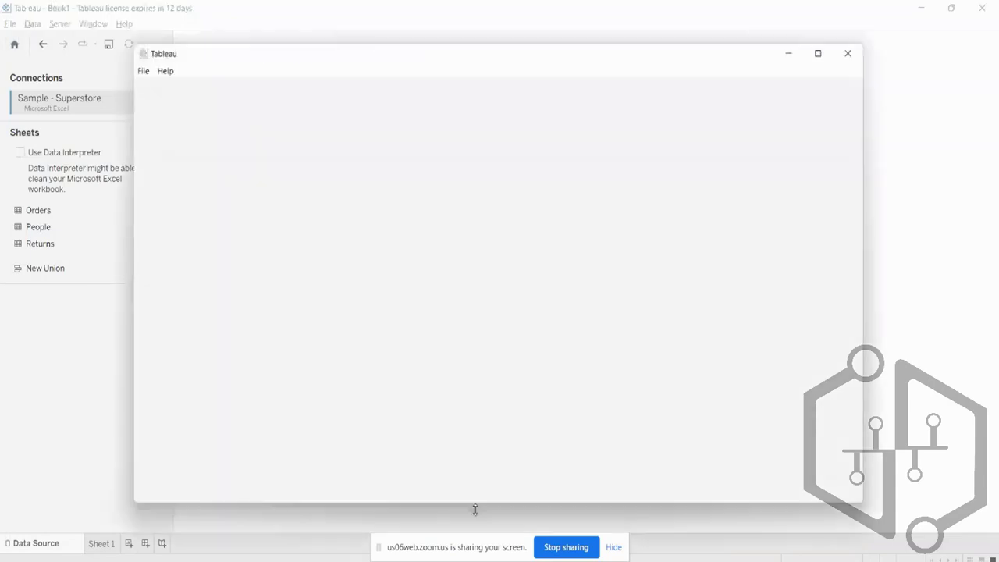
pyautogui.click(796, 538)
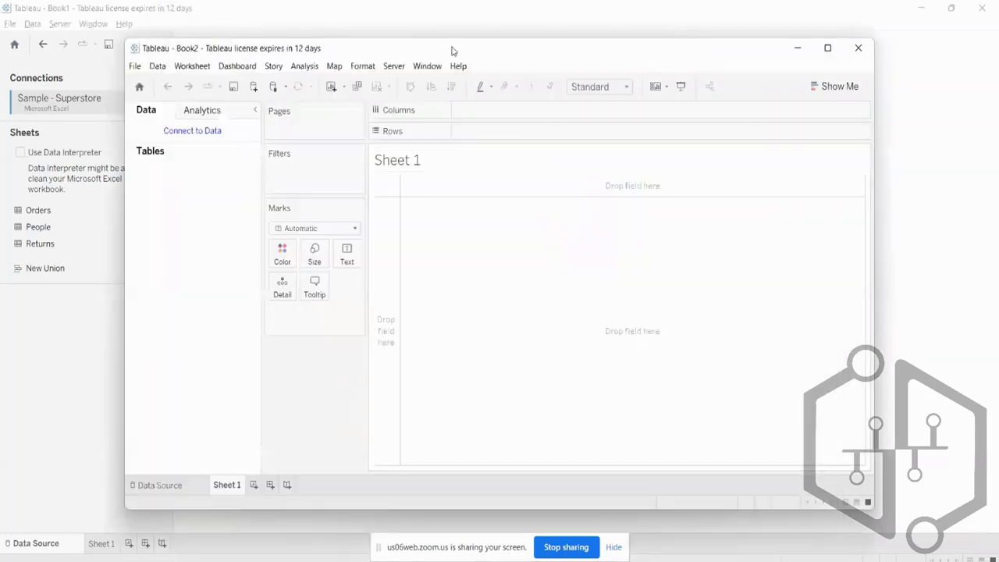
pyautogui.doubleClick(451, 51)
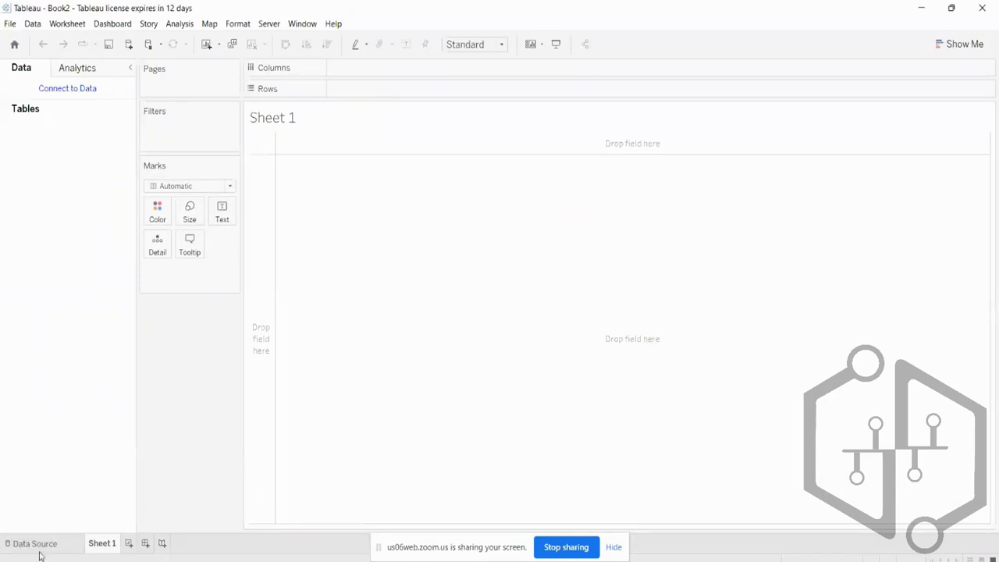
# - Connect the new workbook to the Microsoft Excel file Sample - Superstore on the Desktop
pyautogui.click(70, 90)
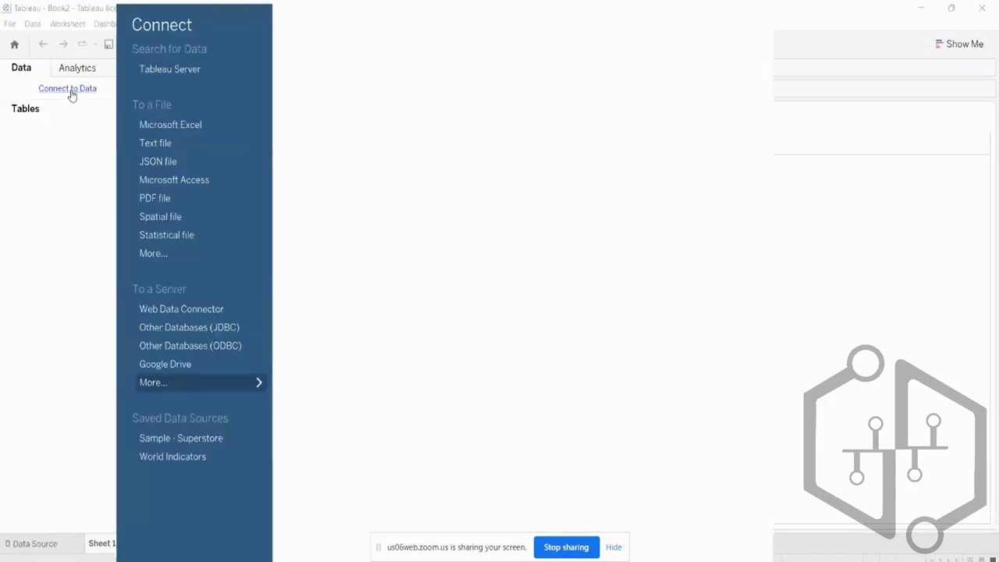
pyautogui.click(188, 124)
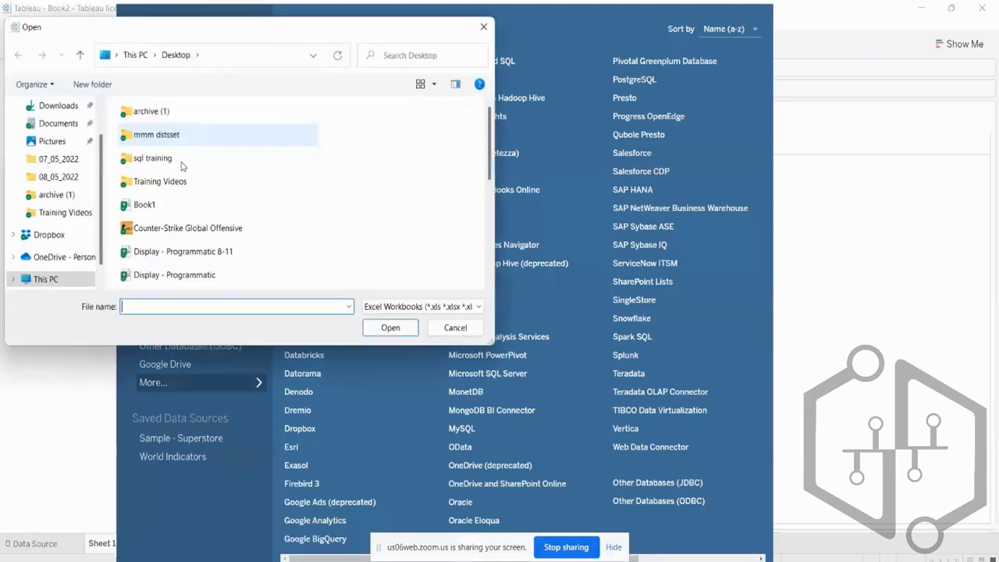
pyautogui.scroll(-5, 190, 226)
pyautogui.doubleClick(178, 255)
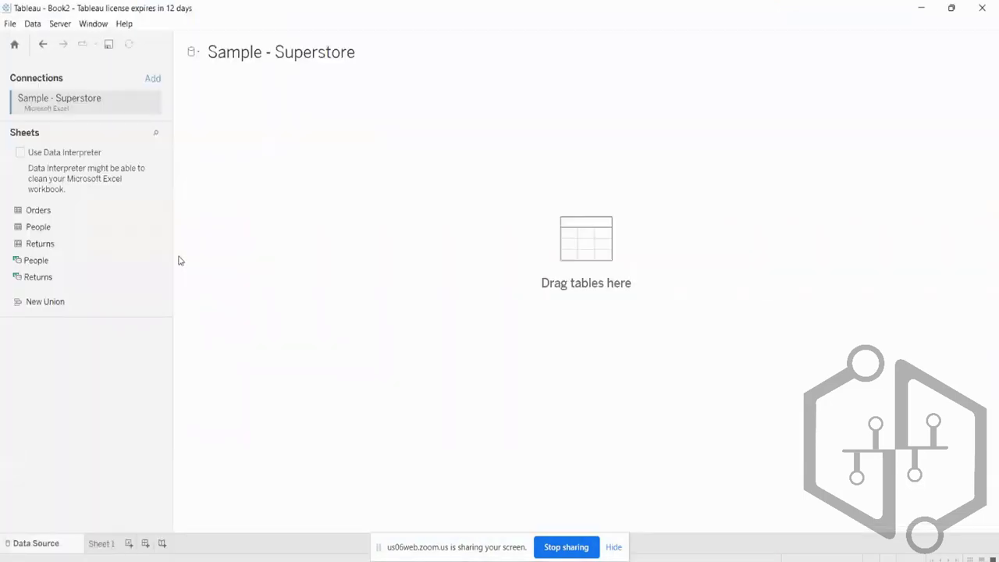
# - Add the Orders sheet to the data source canvas and open the table's physical layer
pyautogui.moveTo(37, 210); pyautogui.dragTo(351, 163)
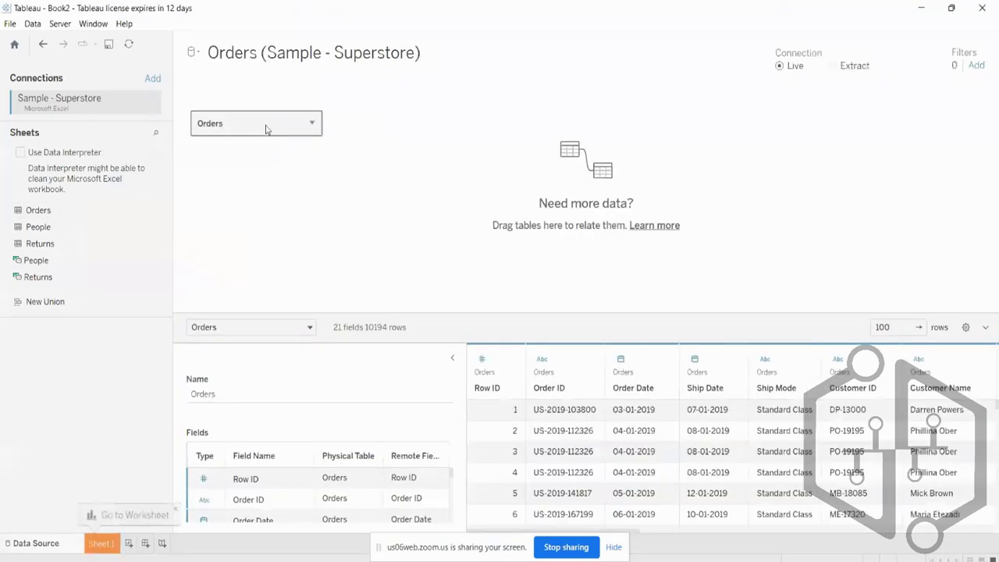
pyautogui.doubleClick(266, 128)
pyautogui.moveTo(38, 226)
pyautogui.mouseDown()
pyautogui.moveTo(372, 138)
pyautogui.moveTo(391, 145)
pyautogui.moveTo(327, 147)
pyautogui.moveTo(23, 228)
pyautogui.mouseUp()
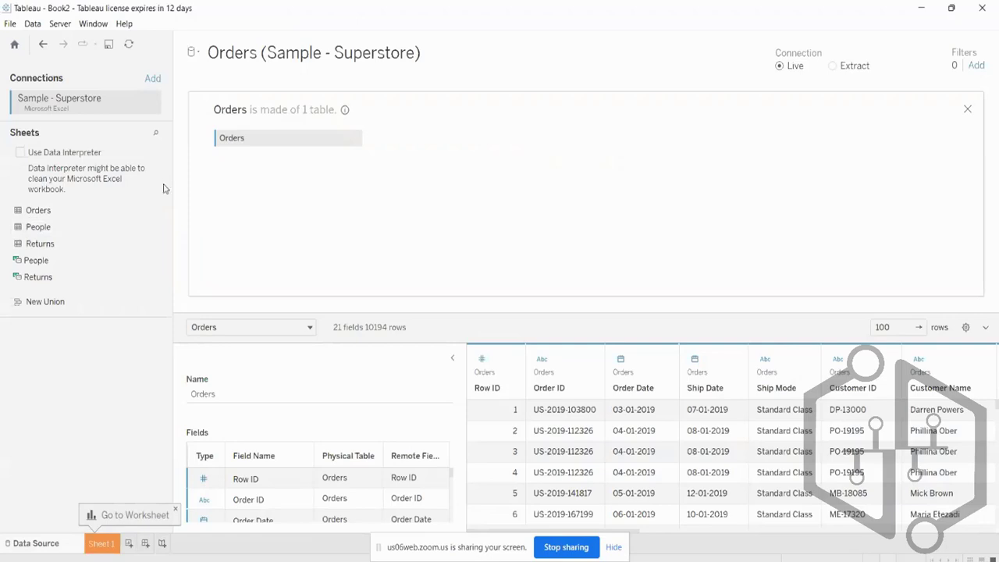
# - Collapse the table details beside the Orders data preview
pyautogui.click(354, 138)
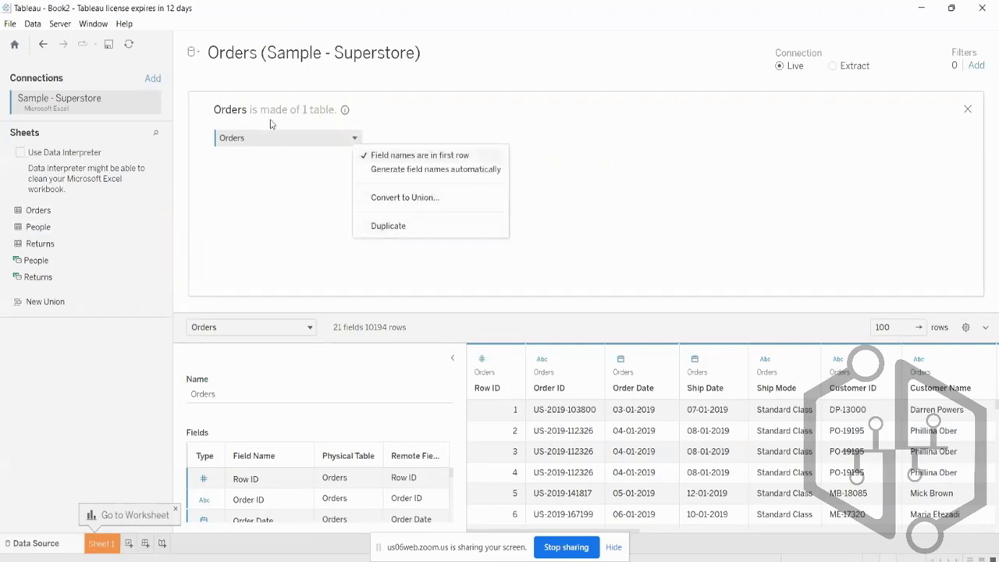
pyautogui.click(198, 53)
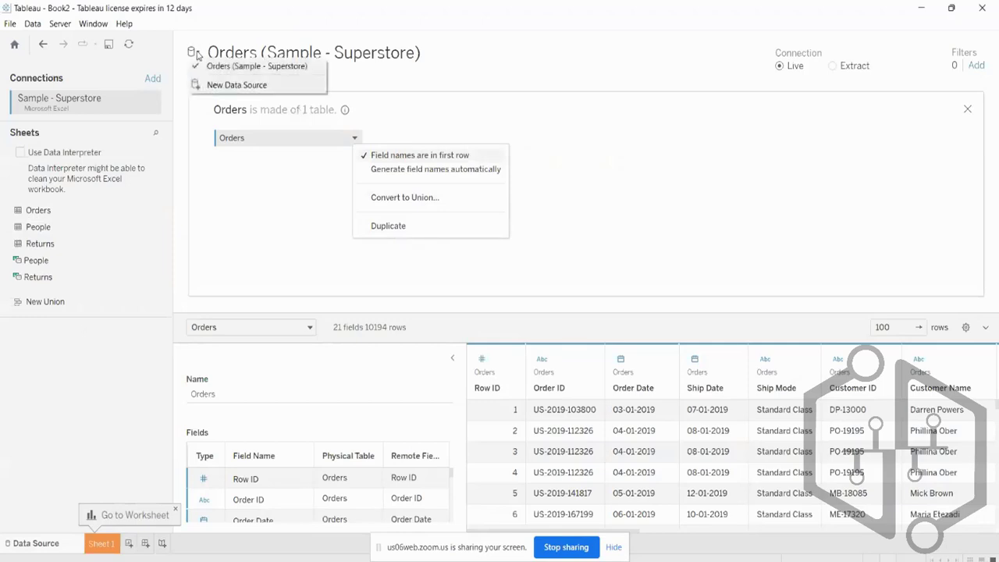
pyautogui.click(566, 2)
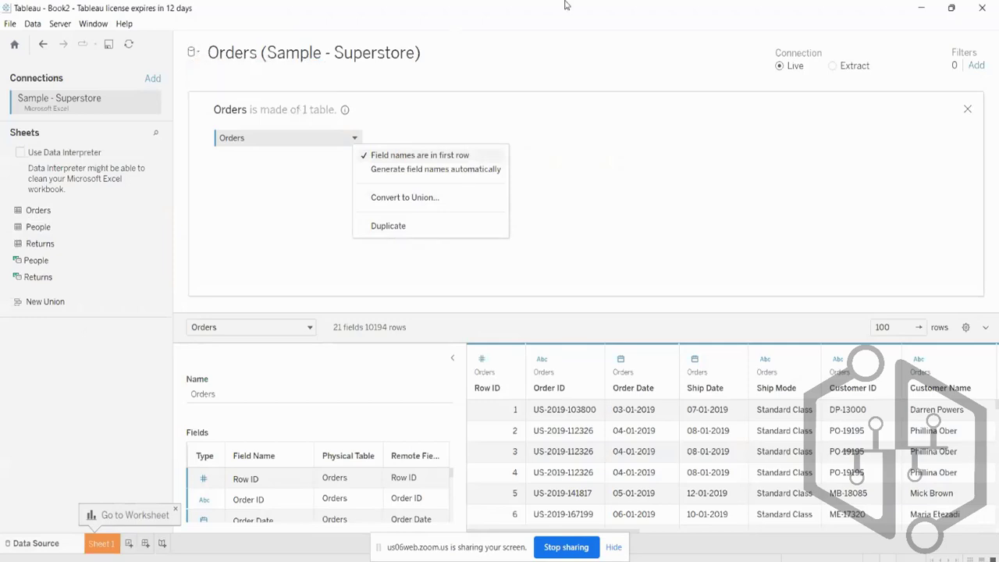
pyautogui.click(452, 357)
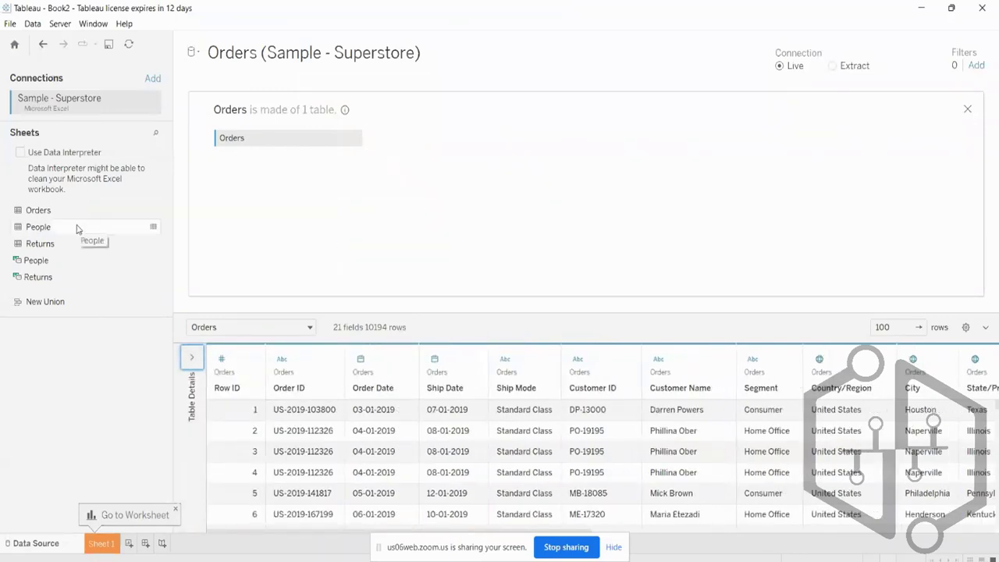
# - Open Sheet 1 and widen the Data pane to show the full data source name
pyautogui.click(102, 543)
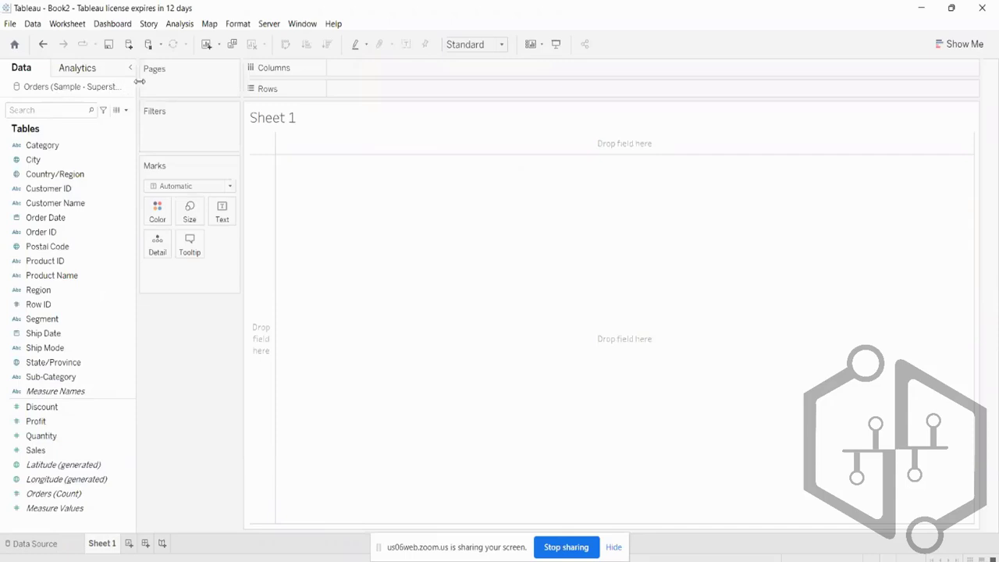
pyautogui.moveTo(137, 83); pyautogui.dragTo(175, 84)
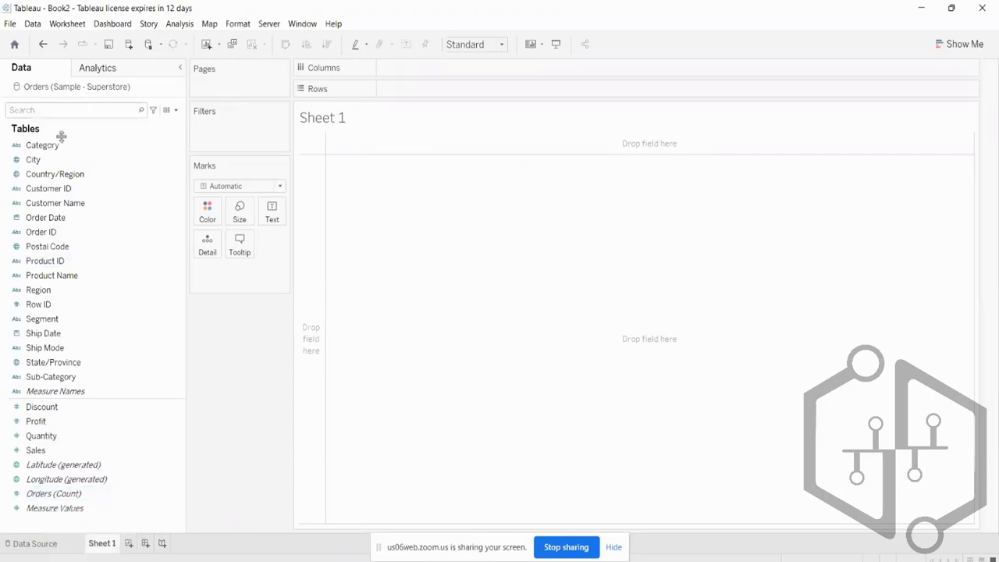
# - Return to the data source page and view the data of the People sheet
pyautogui.click(34, 543)
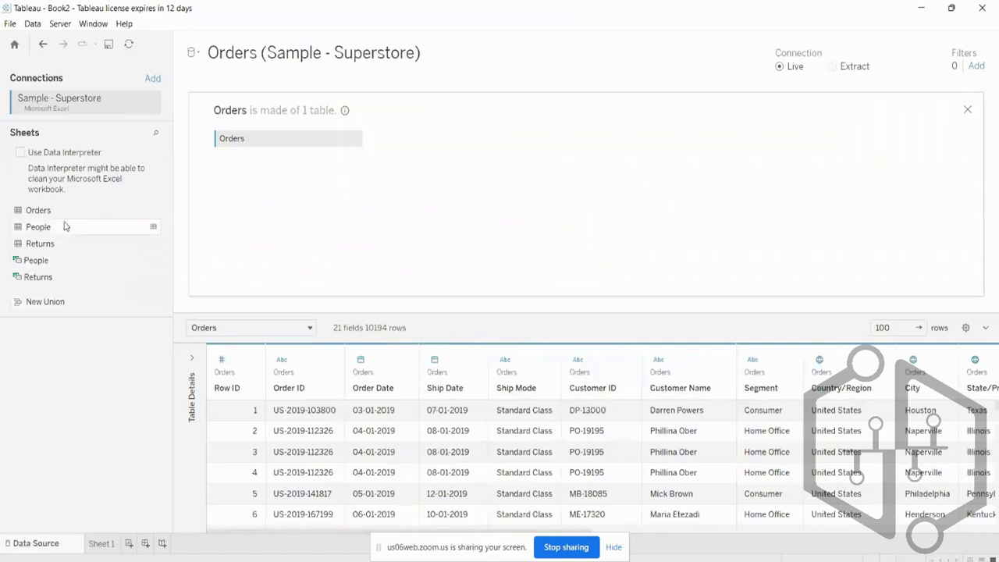
pyautogui.click(154, 227)
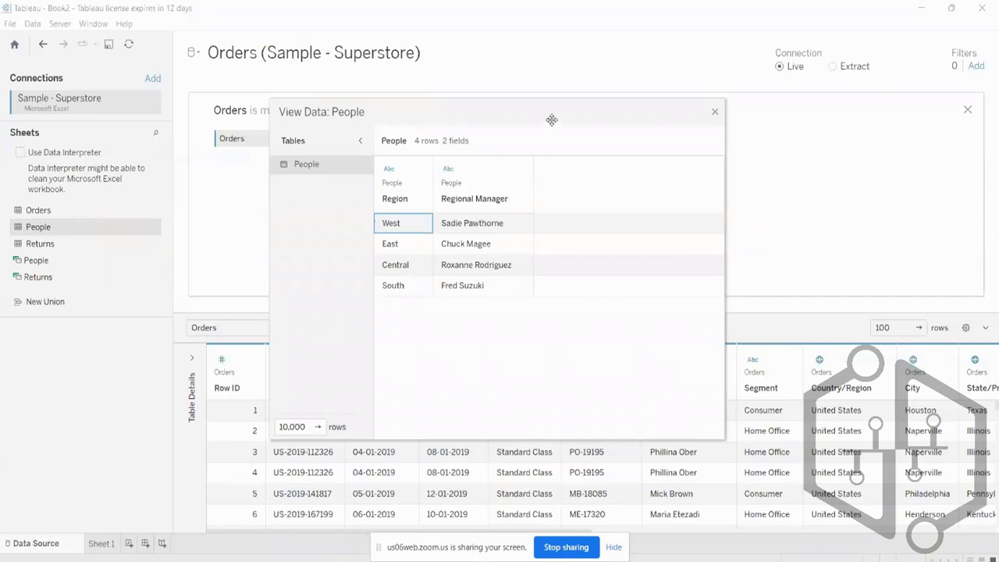
pyautogui.moveTo(551, 117); pyautogui.dragTo(559, 3)
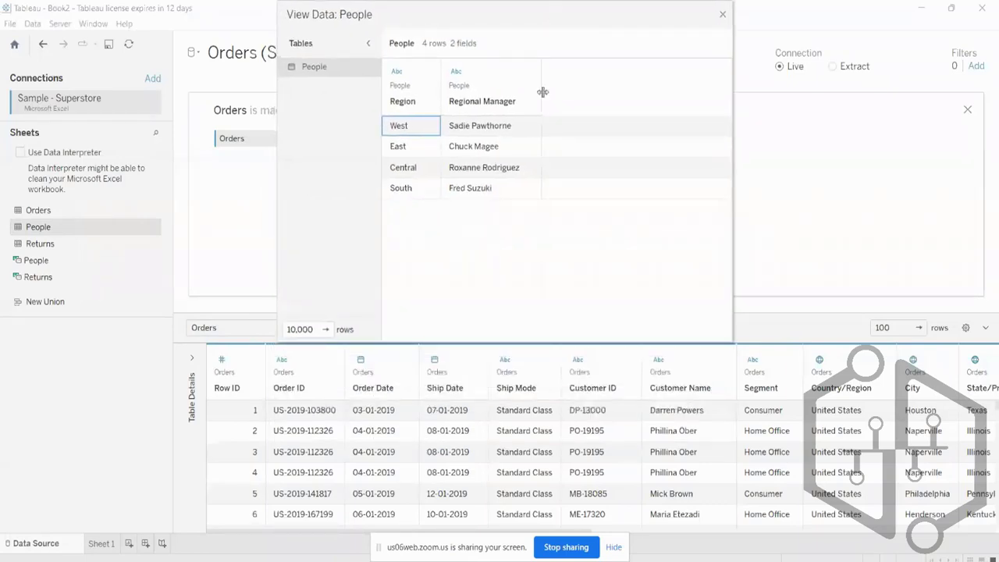
pyautogui.click(613, 547)
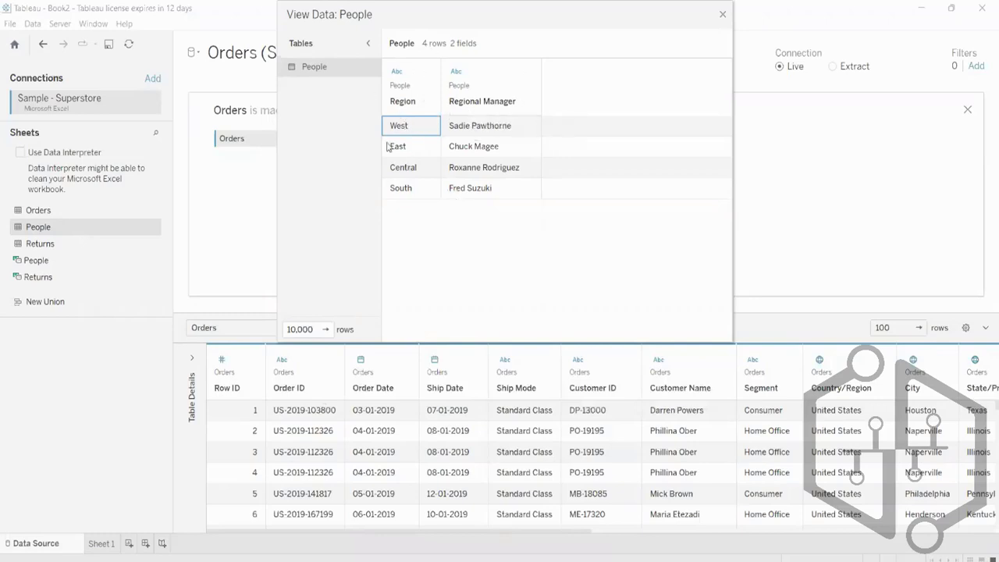
pyautogui.click(722, 15)
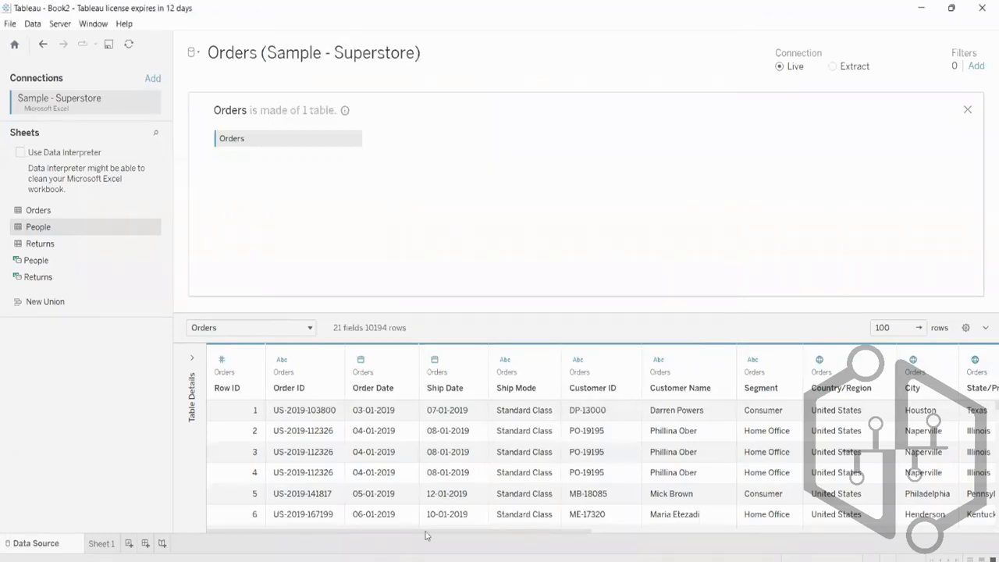
# - Compare the Region column in the Orders preview with the Region field in the People sheet's data
pyautogui.moveTo(428, 536); pyautogui.dragTo(801, 533)
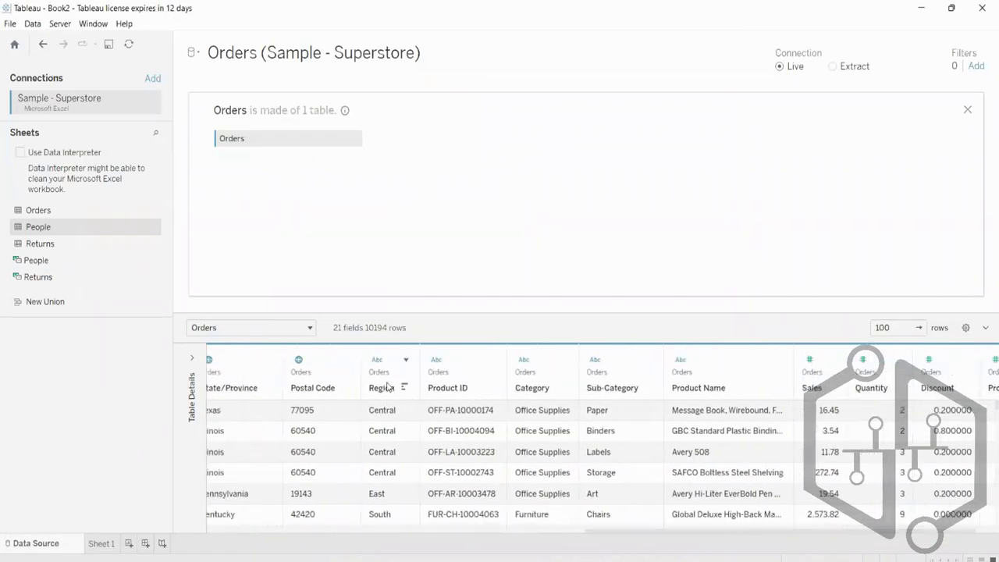
pyautogui.click(154, 227)
pyautogui.moveTo(499, 109); pyautogui.dragTo(524, 4)
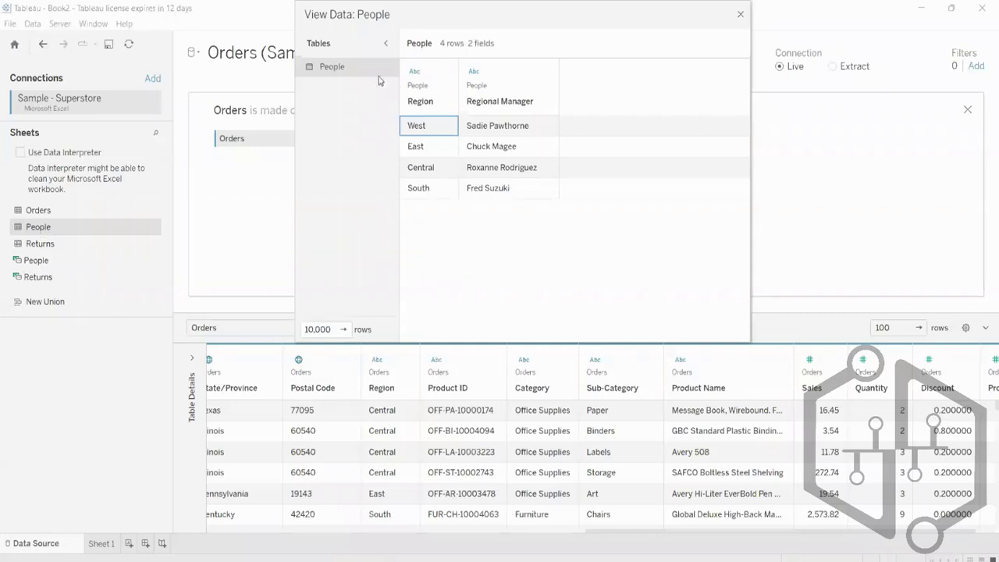
pyautogui.click(740, 14)
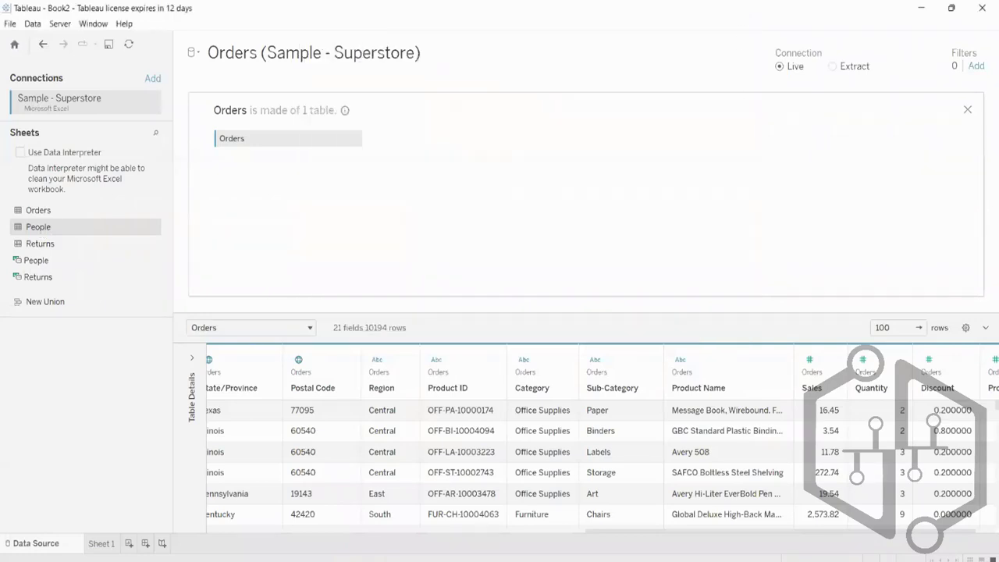
pyautogui.click(101, 543)
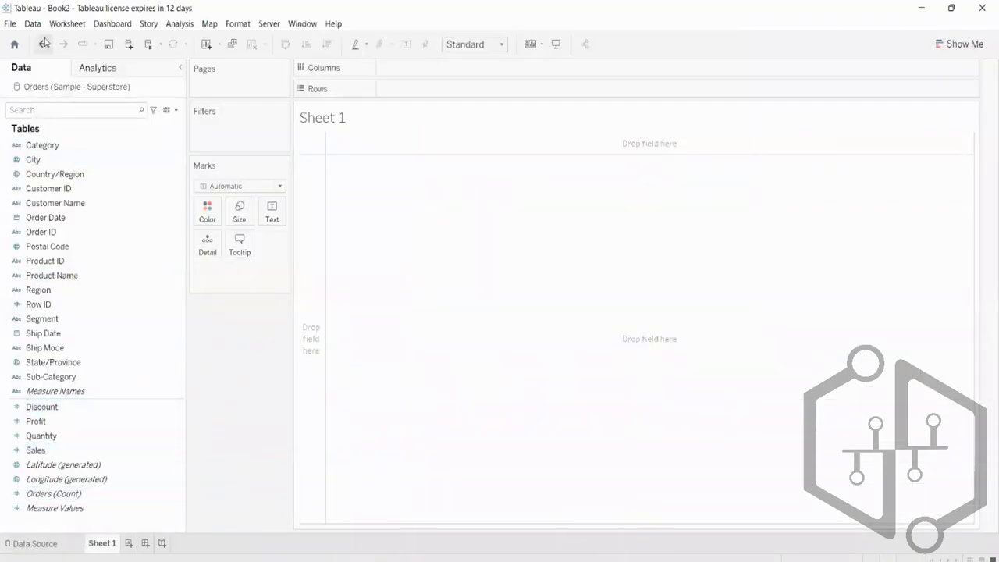
pyautogui.rightClick(100, 90)
pyautogui.click(239, 475)
pyautogui.click(35, 543)
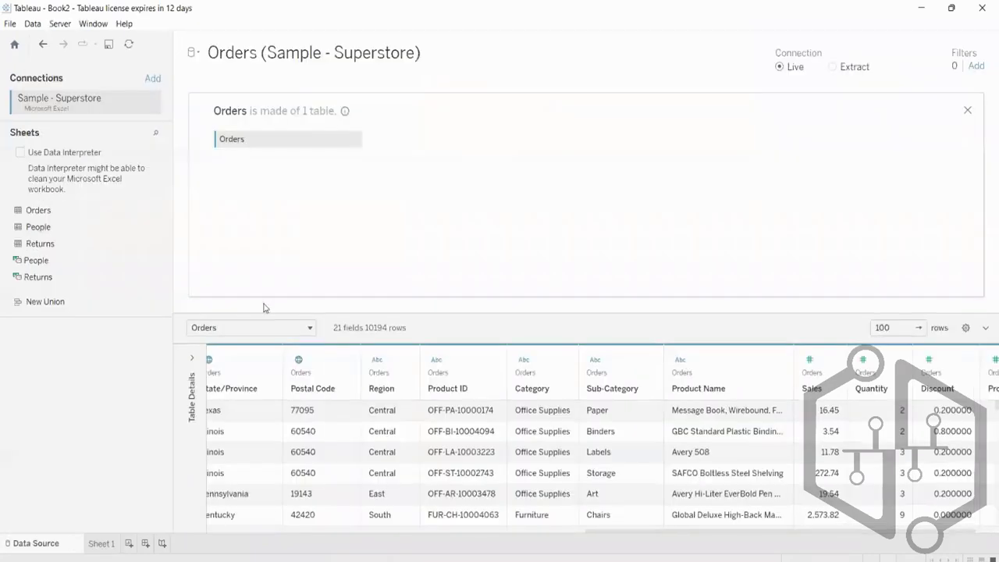
pyautogui.click(198, 56)
pyautogui.click(210, 82)
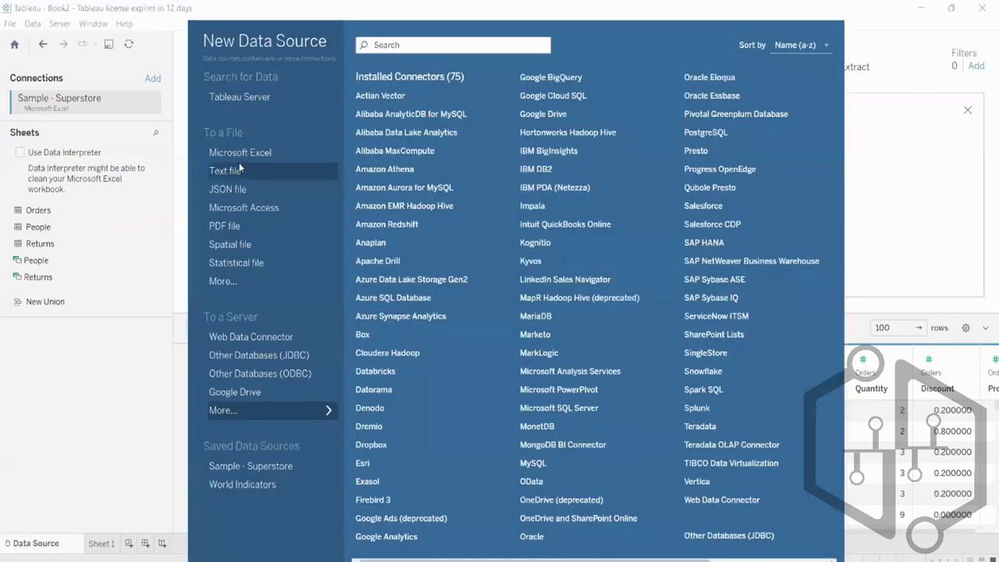
pyautogui.click(235, 169)
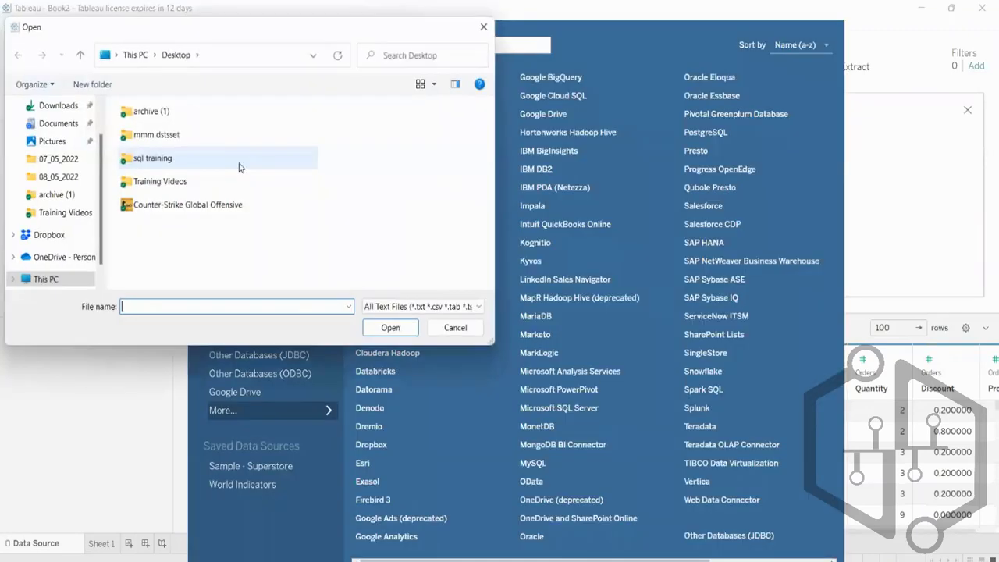
pyautogui.click(455, 327)
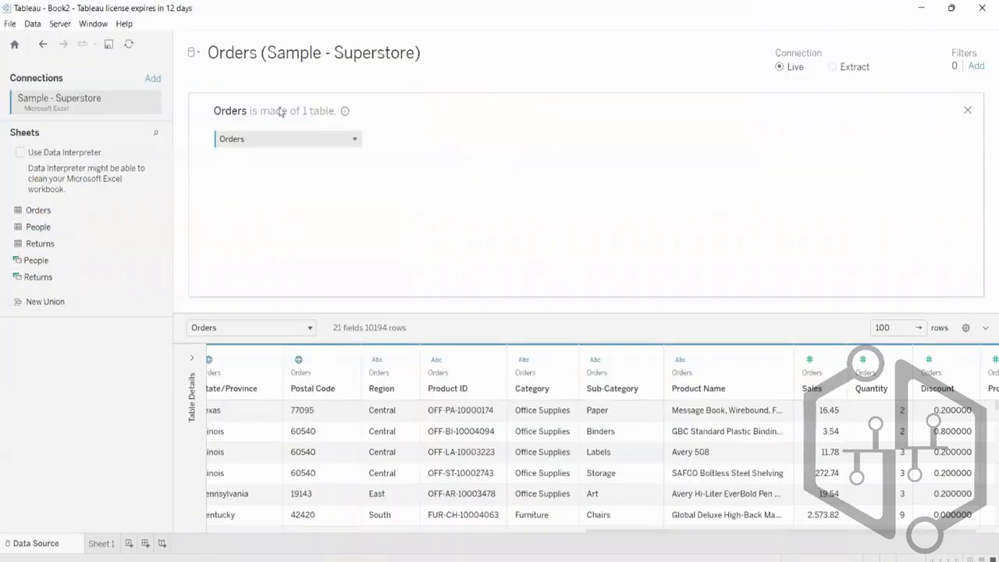
# - Add a new data source from the Microsoft Excel file Sample - Superstore on the Desktop
pyautogui.click(198, 56)
pyautogui.click(212, 81)
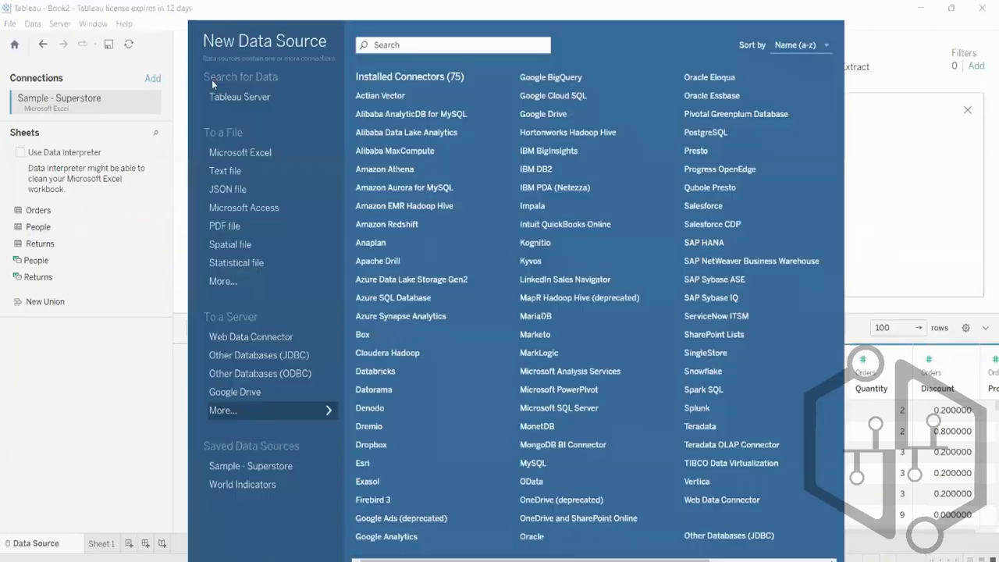
pyautogui.click(238, 153)
pyautogui.scroll(-5, 217, 156)
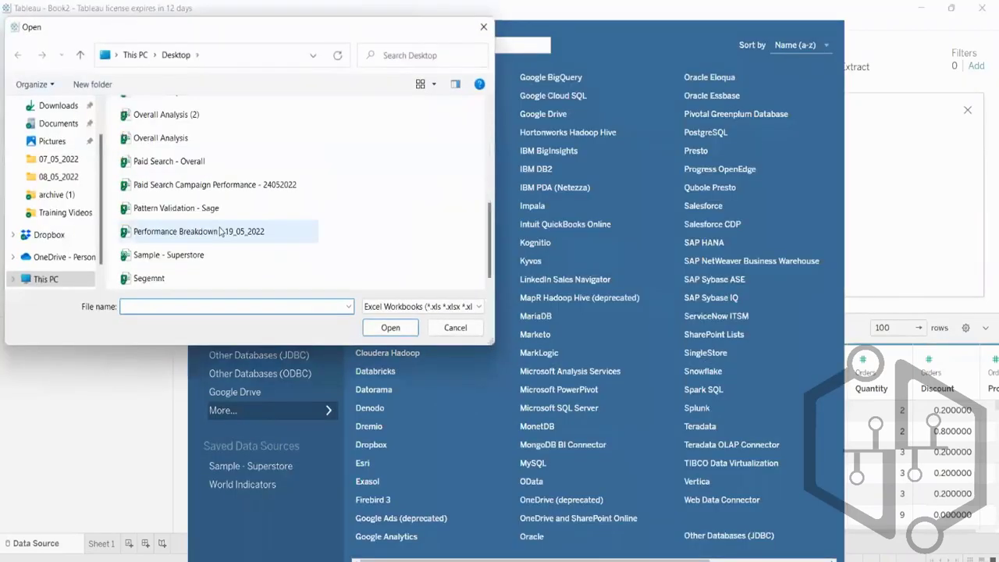
pyautogui.click(187, 254)
pyautogui.doubleClick(186, 256)
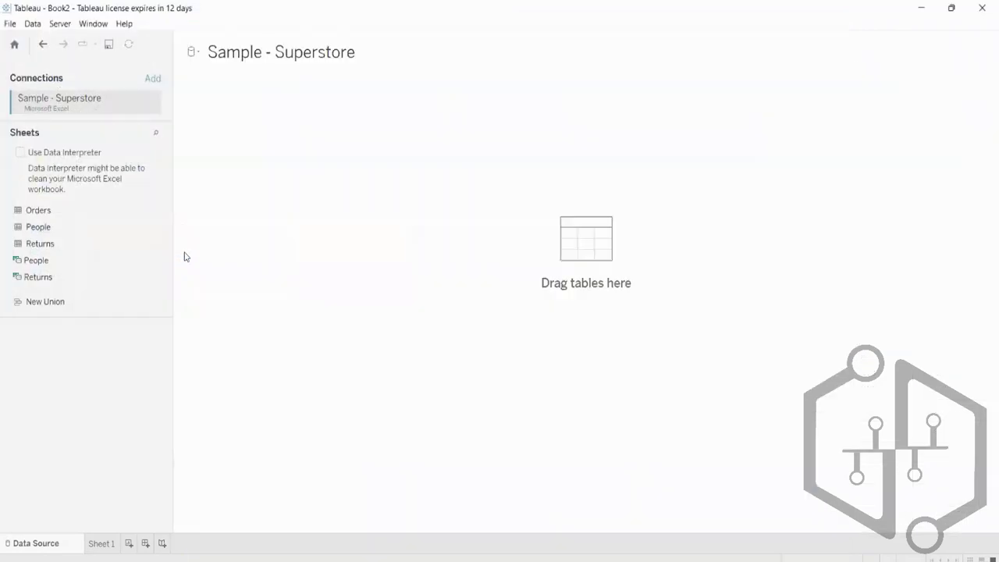
# - Add the People sheet to the new data source's canvas and collapse its table details
pyautogui.moveTo(31, 227); pyautogui.dragTo(321, 231)
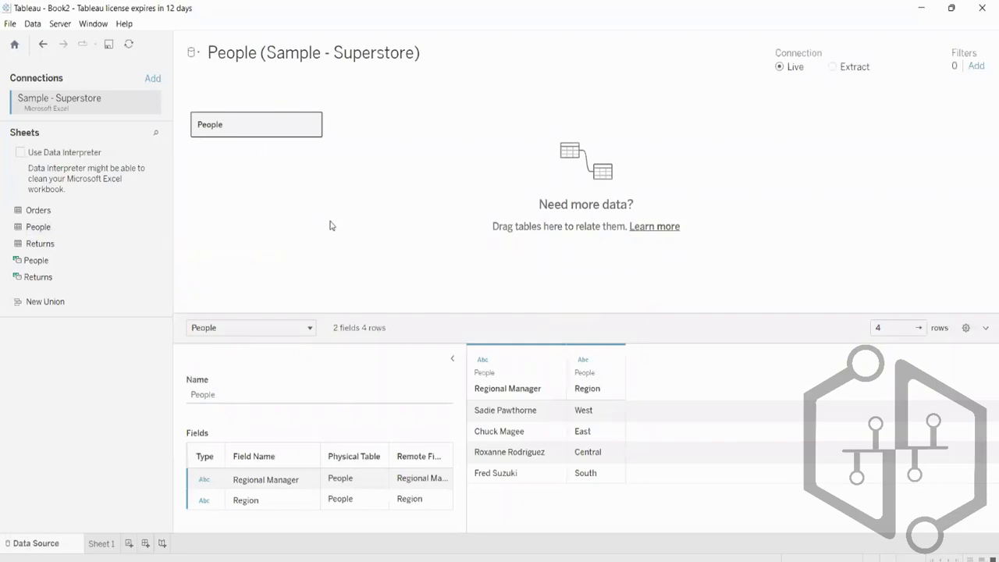
pyautogui.click(452, 358)
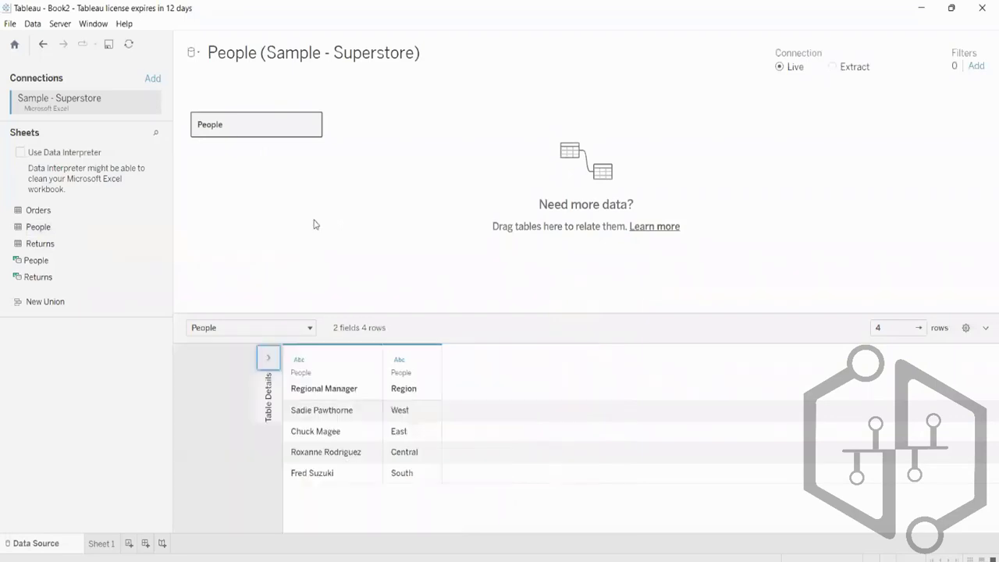
# - Open the physical tables behind People, and compare the fields of the Orders and People data sources on Sheet 1
pyautogui.doubleClick(251, 134)
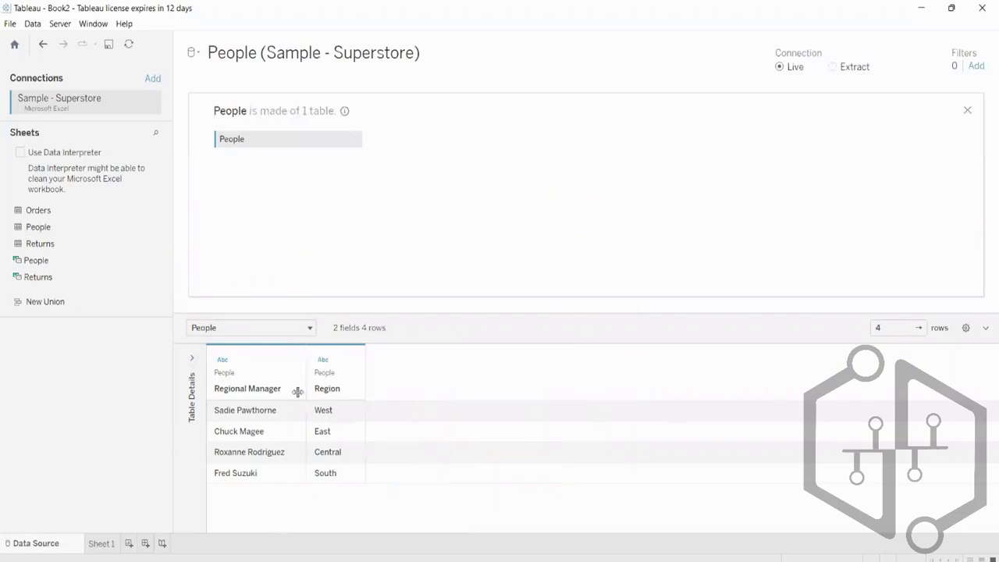
pyautogui.click(99, 543)
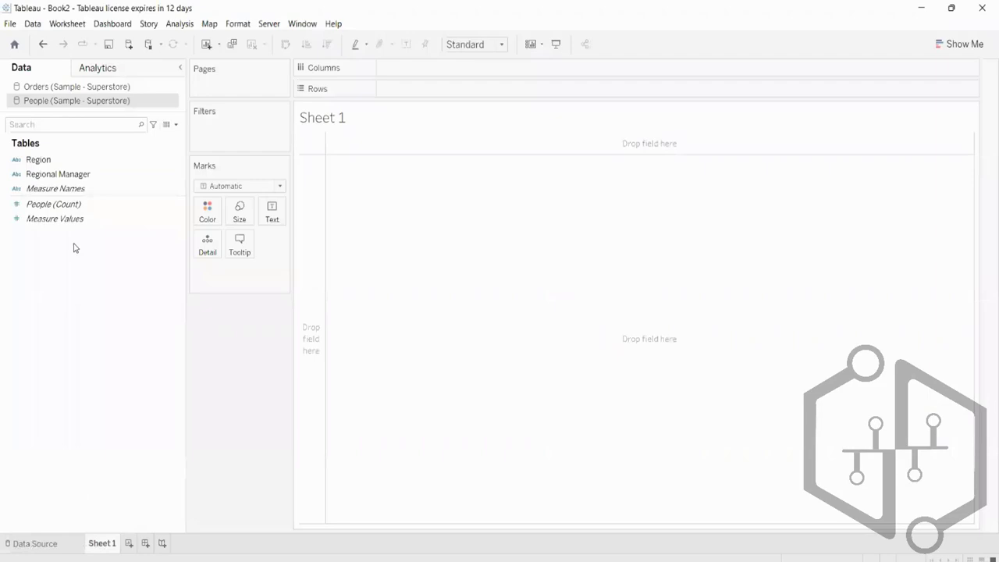
pyautogui.click(60, 87)
pyautogui.click(69, 105)
pyautogui.click(72, 89)
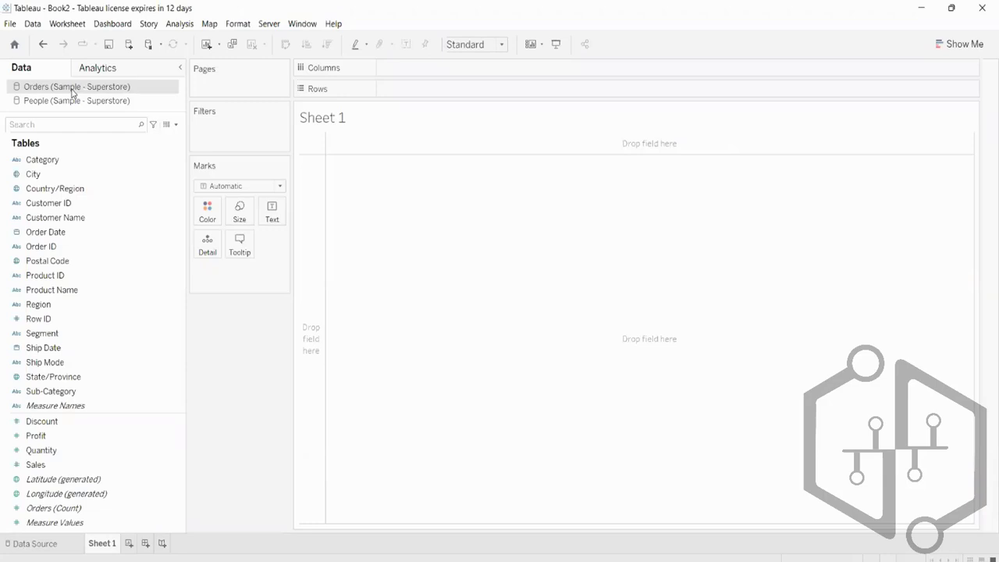
pyautogui.click(68, 101)
pyautogui.click(75, 90)
pyautogui.click(74, 99)
pyautogui.click(76, 88)
pyautogui.click(74, 100)
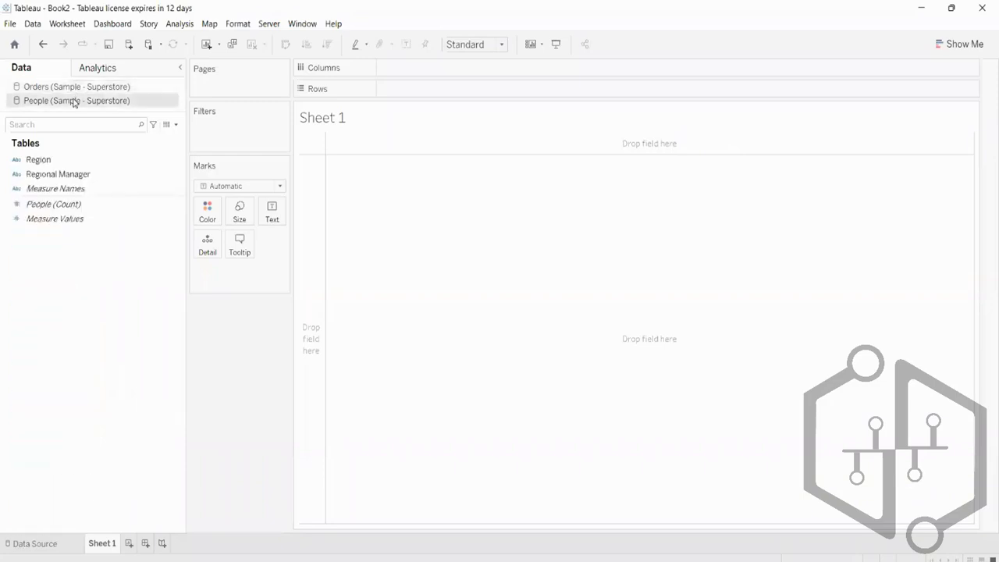
pyautogui.click(78, 89)
pyautogui.click(78, 99)
pyautogui.click(82, 88)
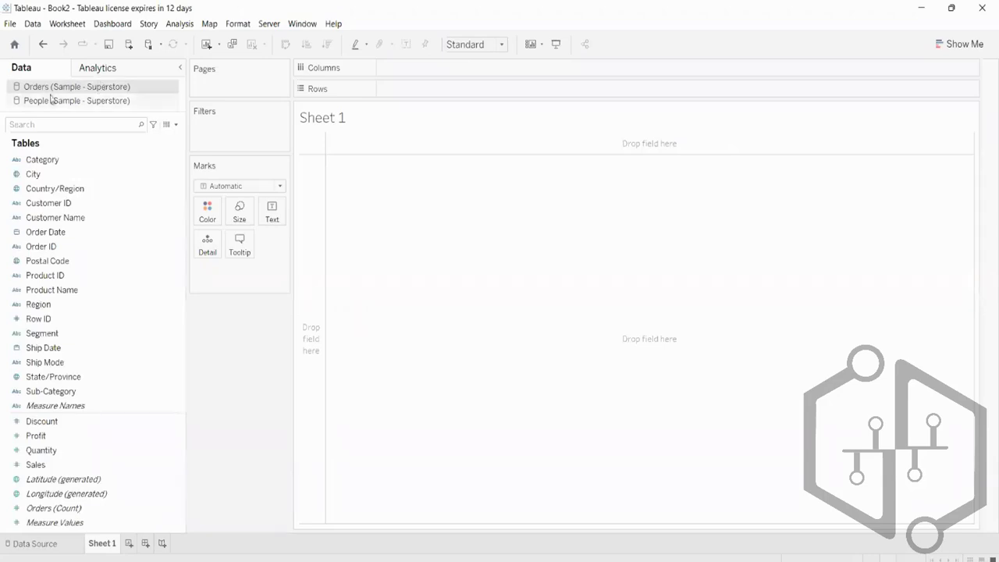
pyautogui.click(113, 158)
pyautogui.click(113, 129)
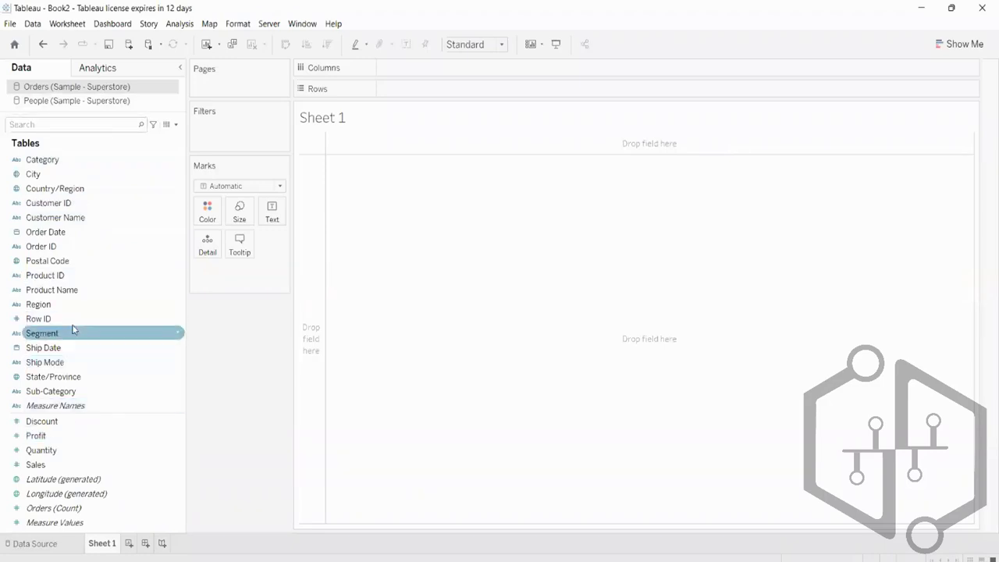
pyautogui.click(66, 247)
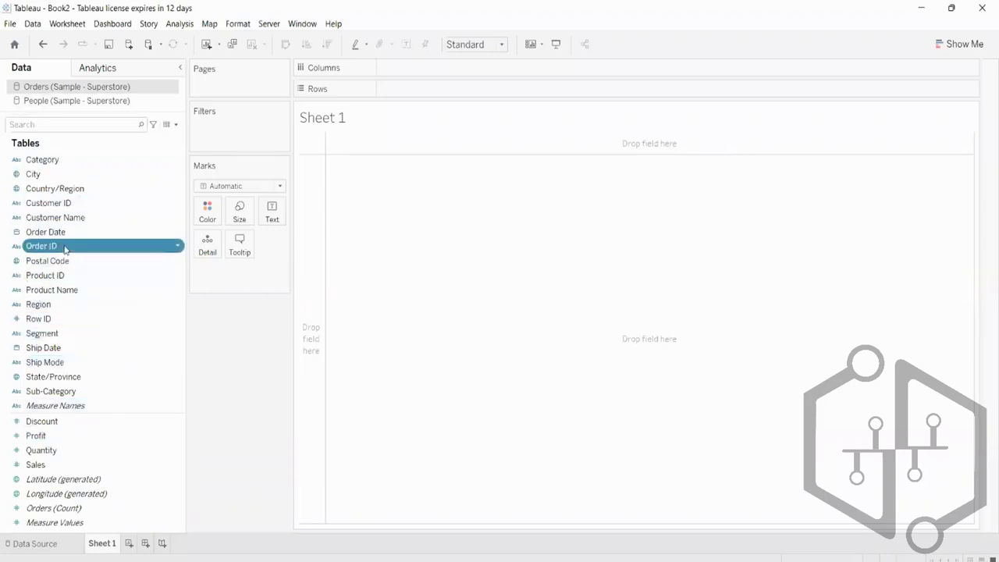
pyautogui.click(65, 247)
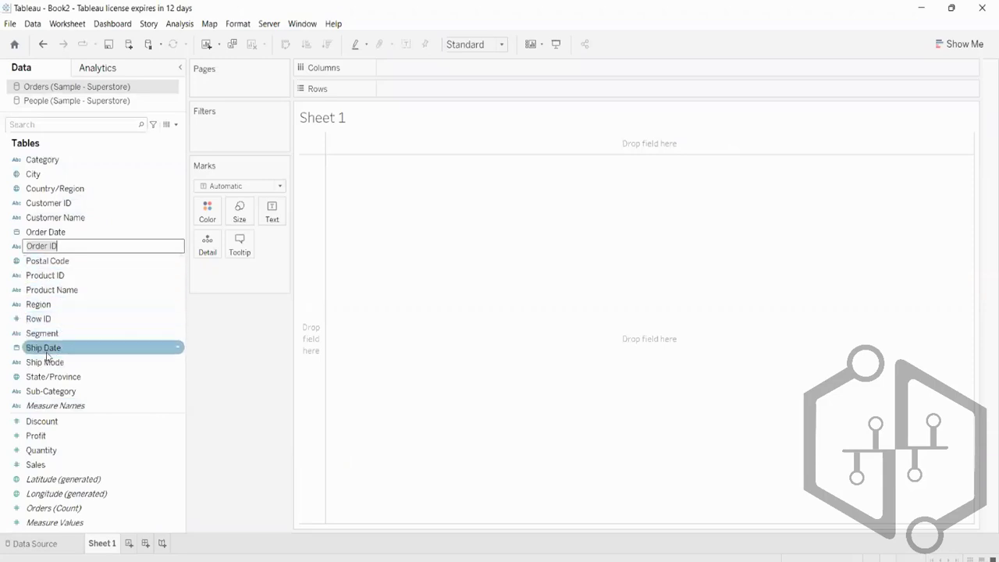
pyautogui.click(219, 320)
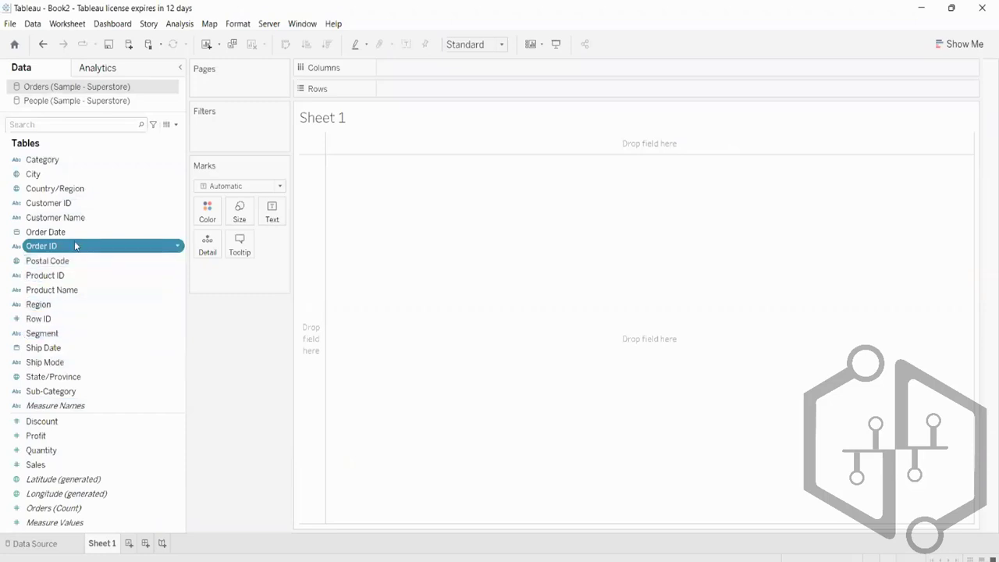
# - Plot Sales by year of Order Date from the Orders source, coloring the lines by Region from the People source
pyautogui.moveTo(63, 232); pyautogui.dragTo(411, 71)
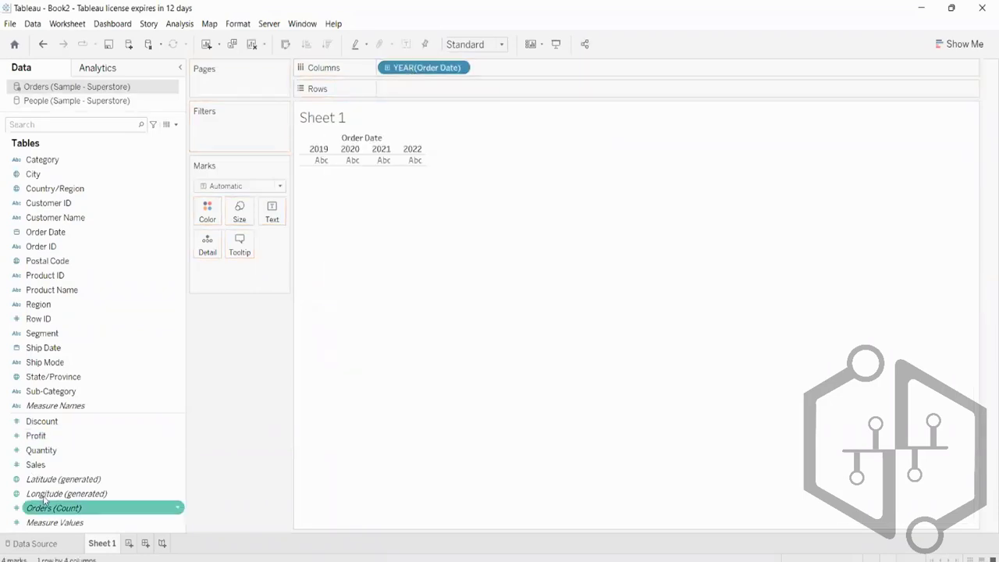
pyautogui.moveTo(48, 466); pyautogui.dragTo(458, 88)
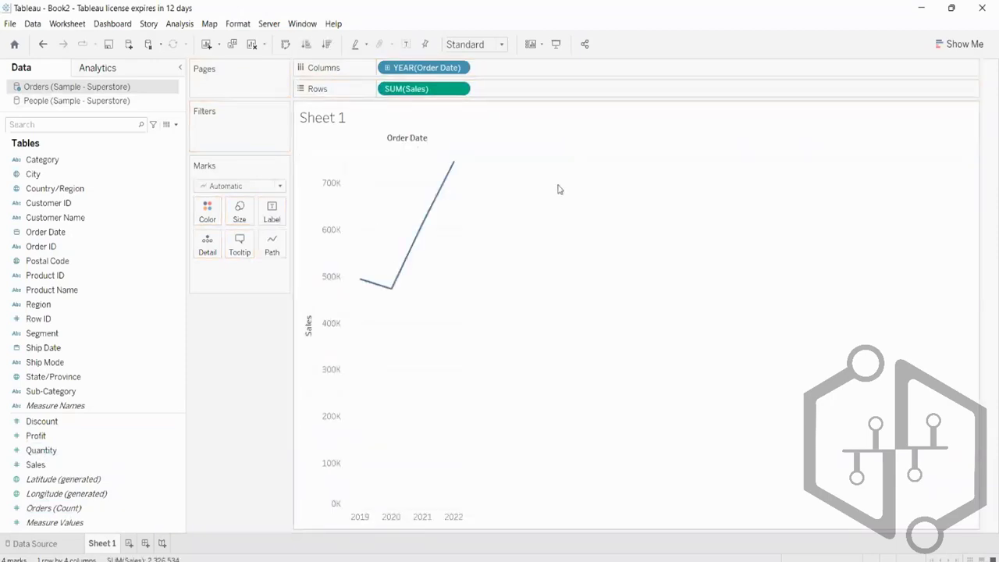
pyautogui.click(26, 106)
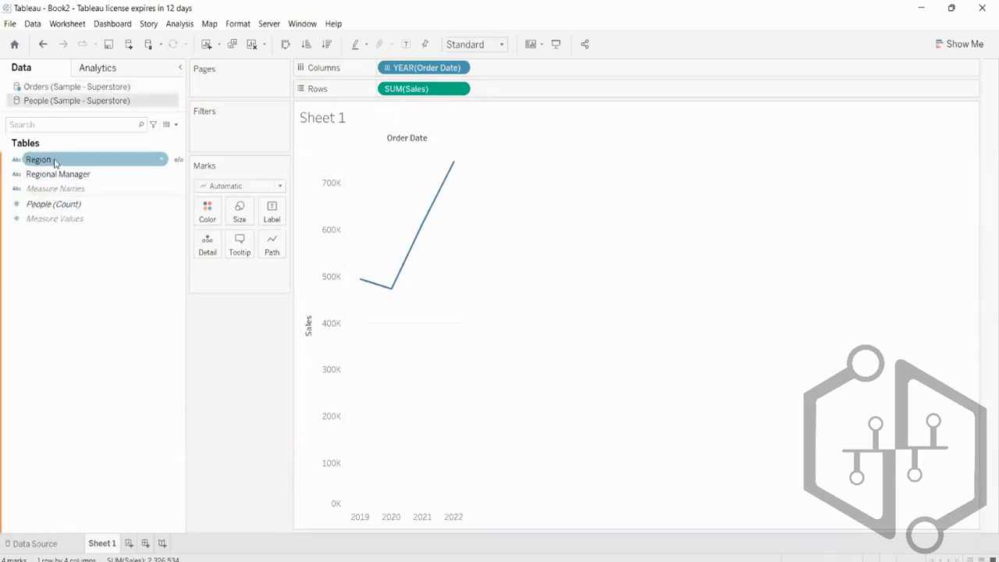
pyautogui.moveTo(46, 159); pyautogui.dragTo(206, 215)
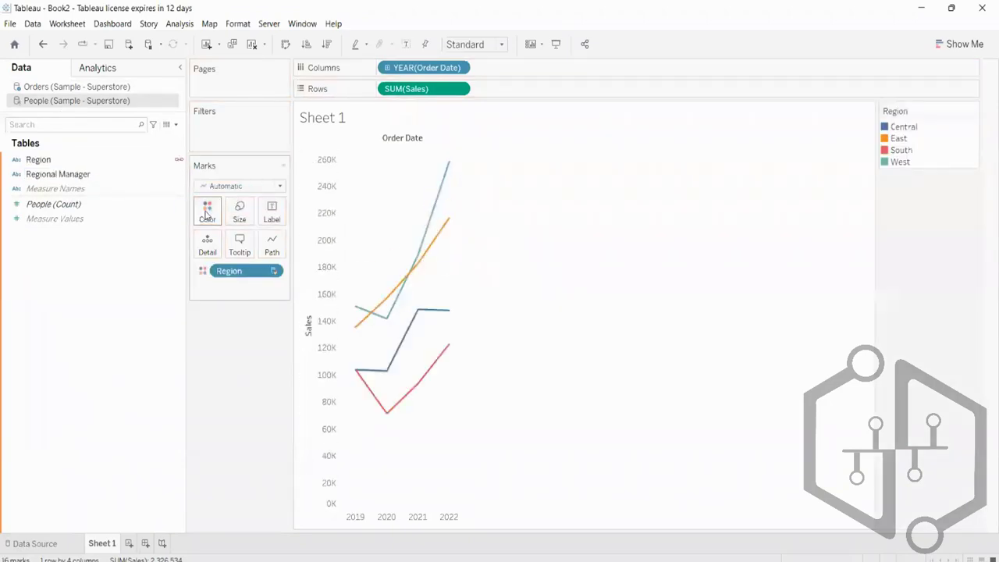
# - Change the chart to stacked bars, show the mark labels and close the chart type chooser
pyautogui.click(956, 44)
pyautogui.click(898, 149)
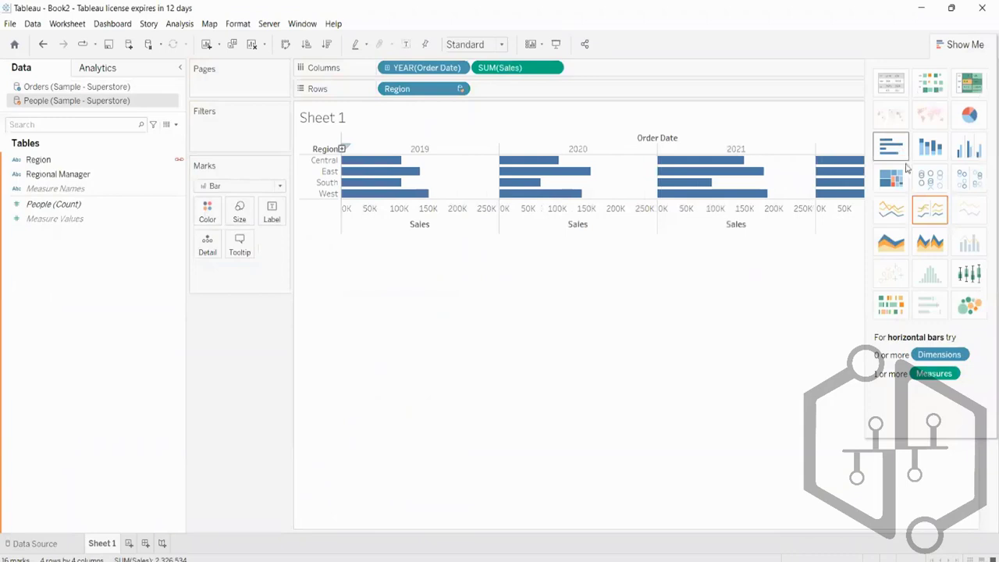
pyautogui.click(937, 159)
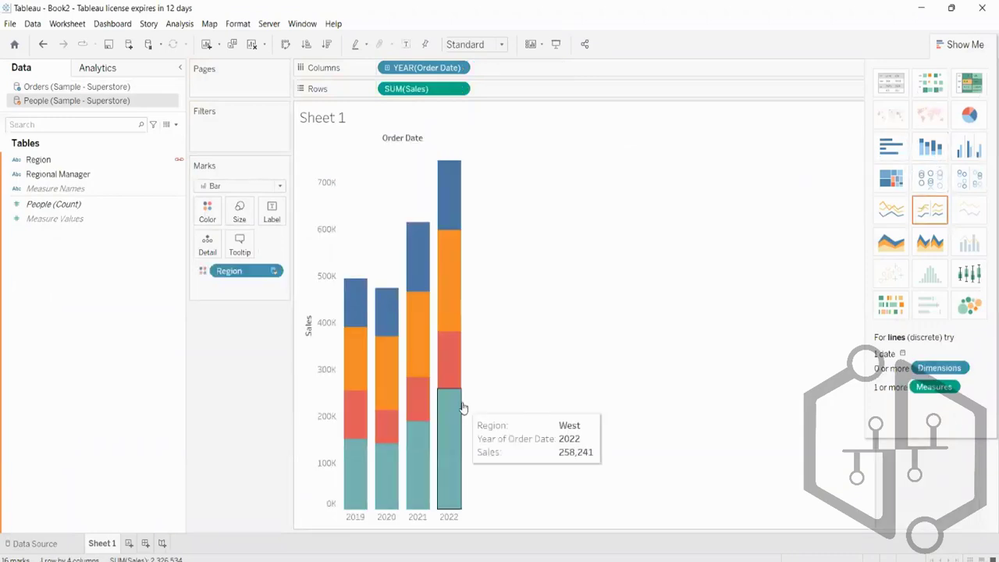
pyautogui.click(406, 43)
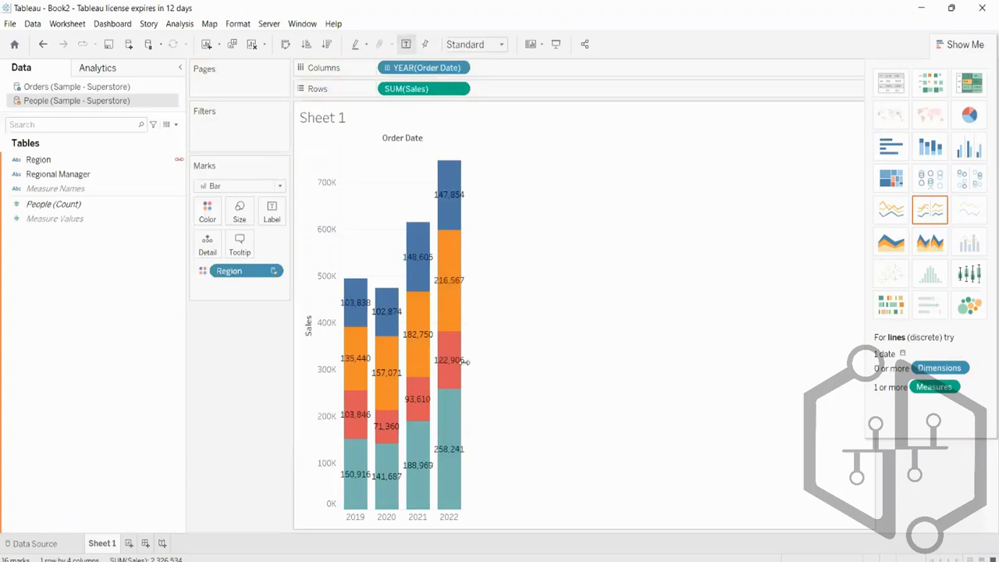
pyautogui.click(964, 45)
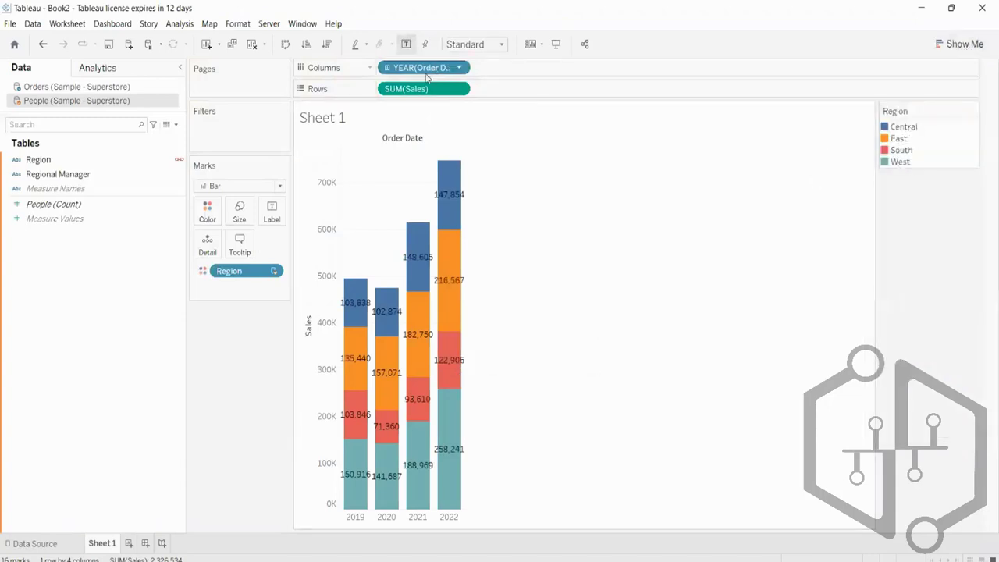
# - Examine the primary and secondary source markers, the linked Region field and the regional Sales values in the stacked bars
pyautogui.click(89, 87)
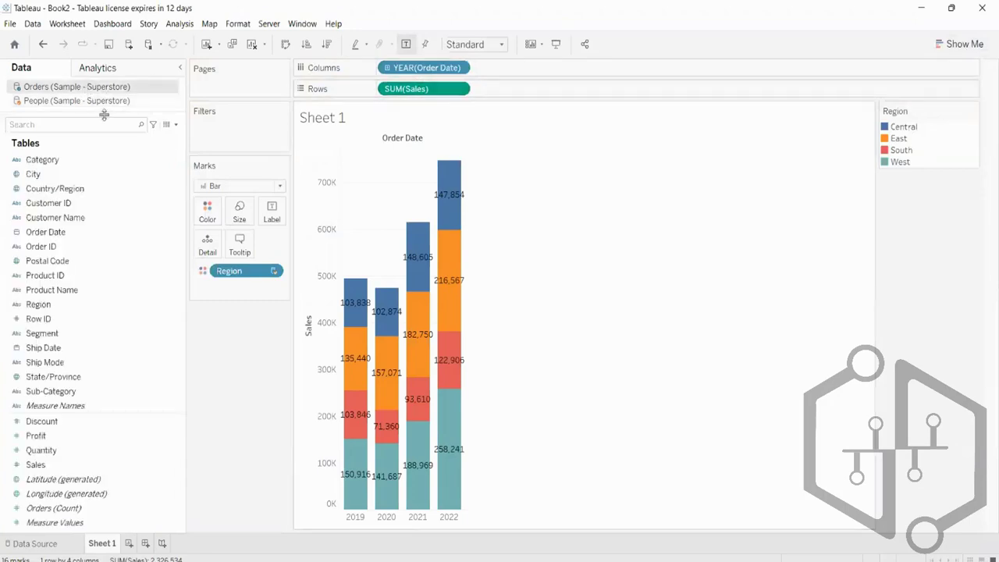
pyautogui.click(66, 103)
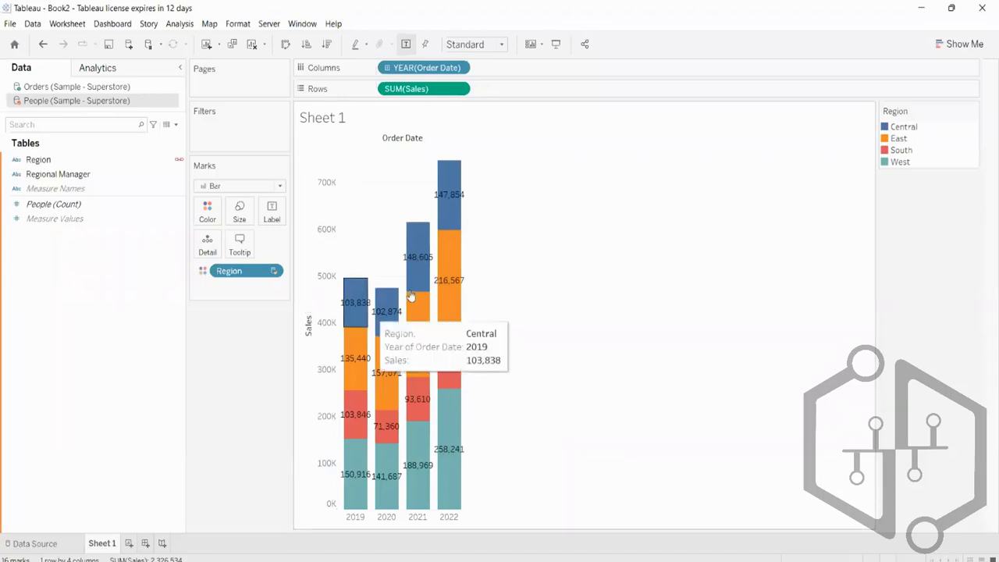
pyautogui.moveTo(438, 225)
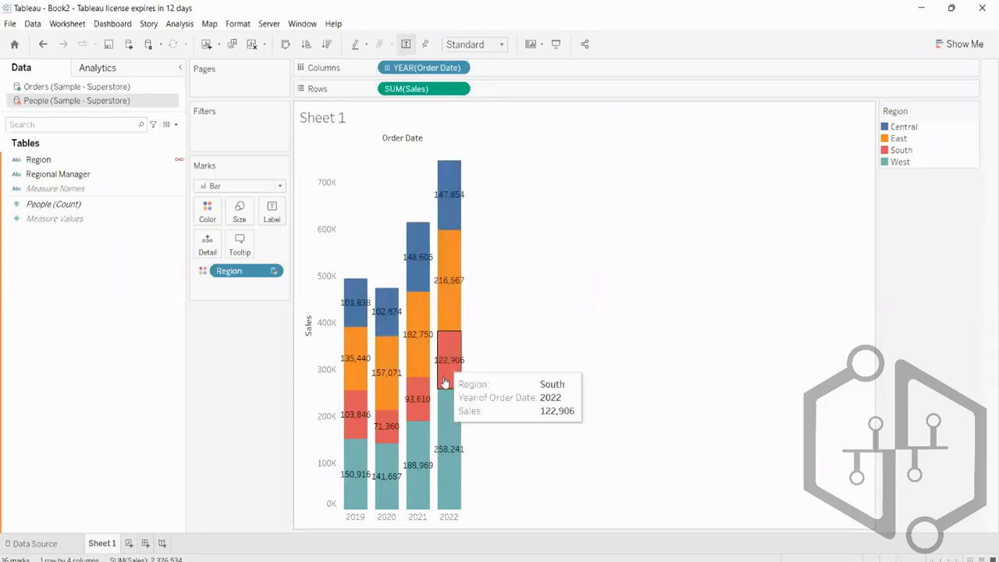
pyautogui.moveTo(445, 435)
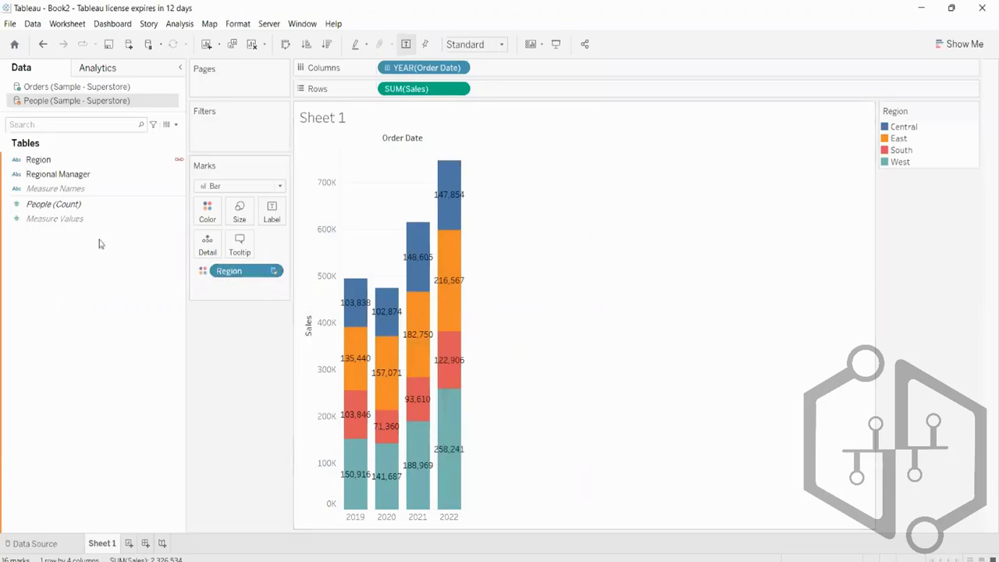
pyautogui.click(17, 89)
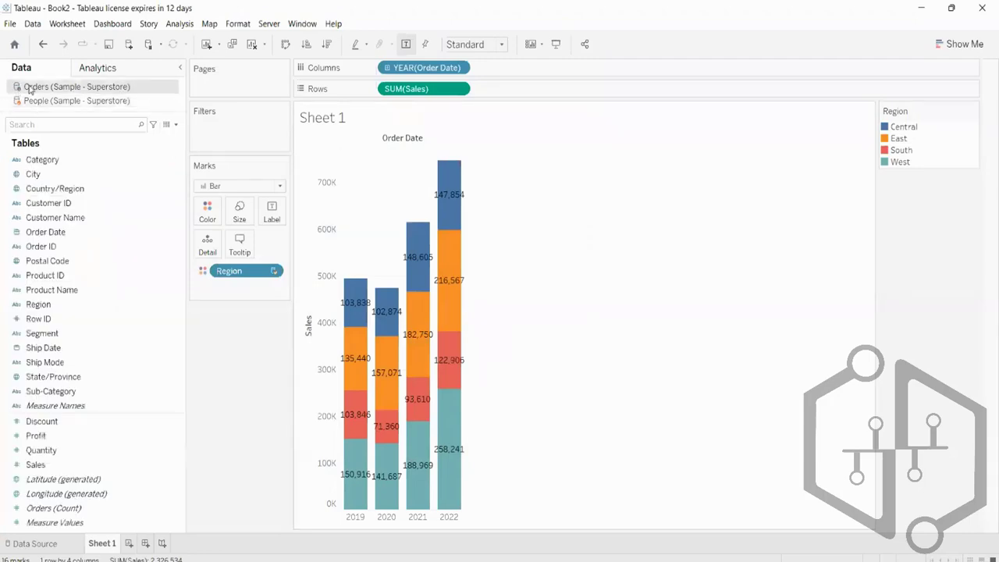
pyautogui.click(19, 103)
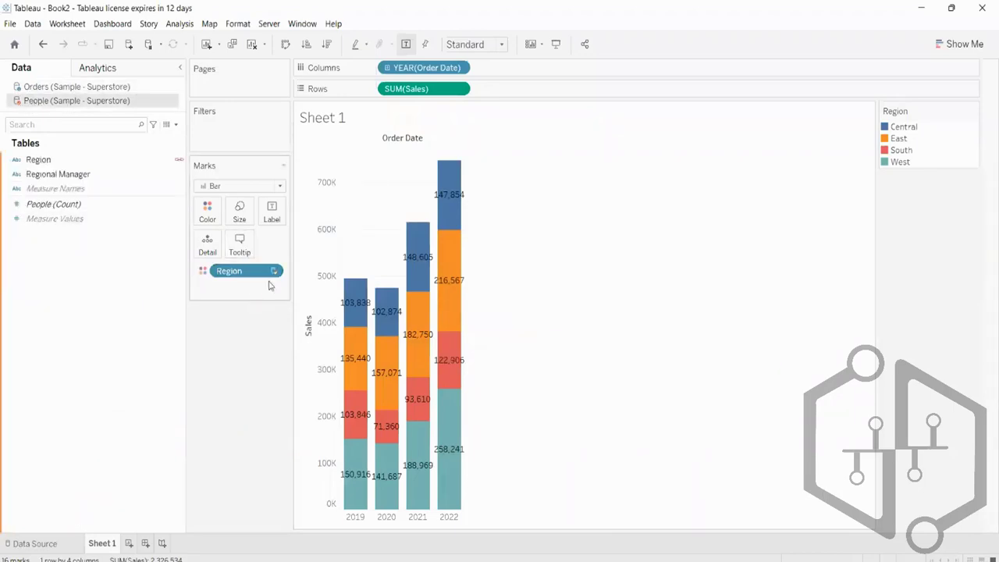
pyautogui.click(31, 90)
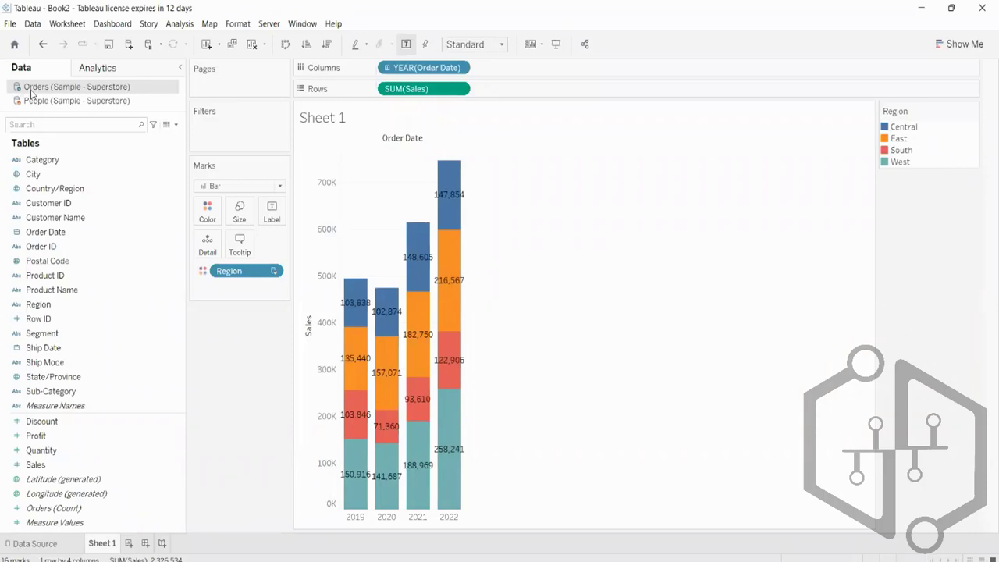
pyautogui.click(38, 103)
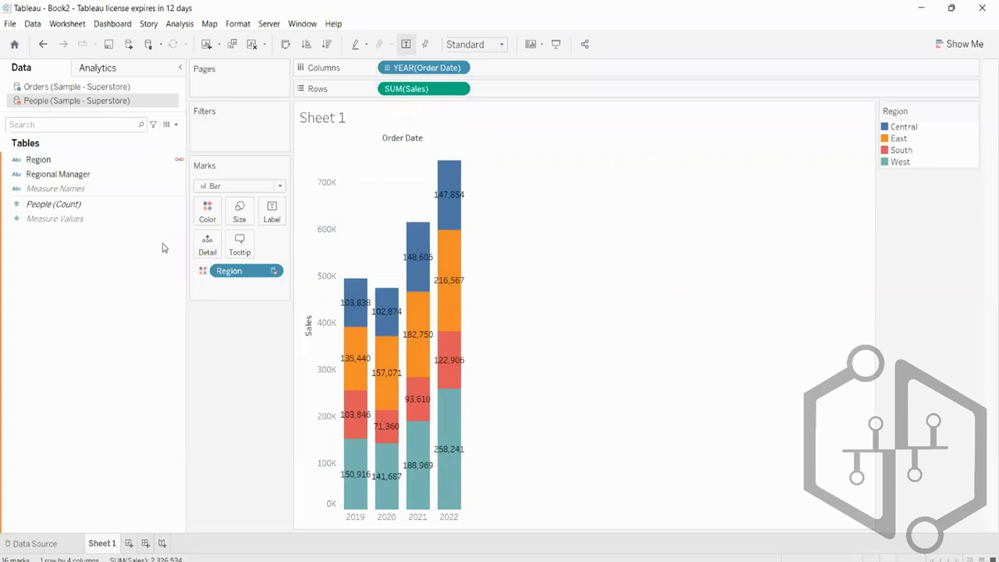
pyautogui.click(58, 86)
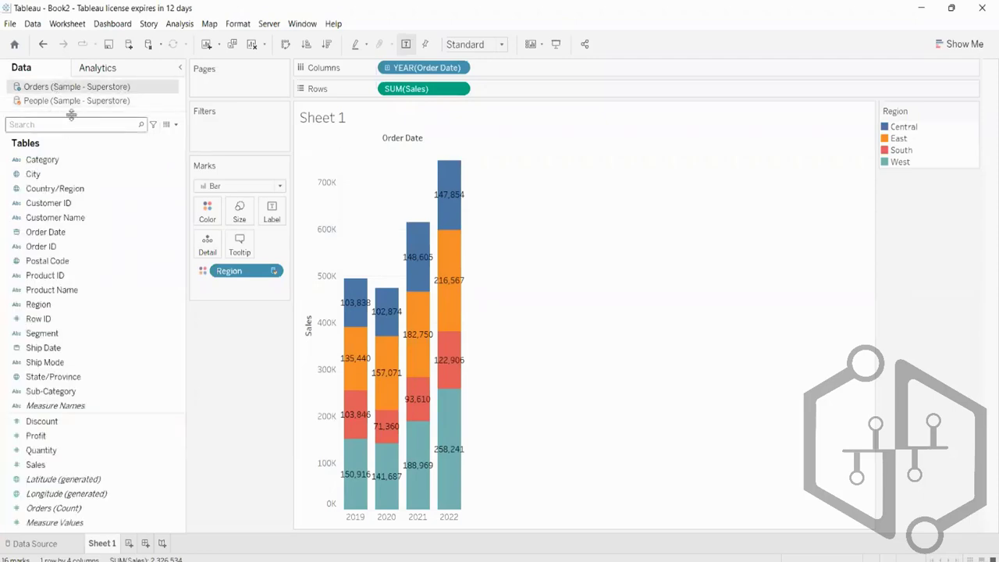
pyautogui.click(76, 101)
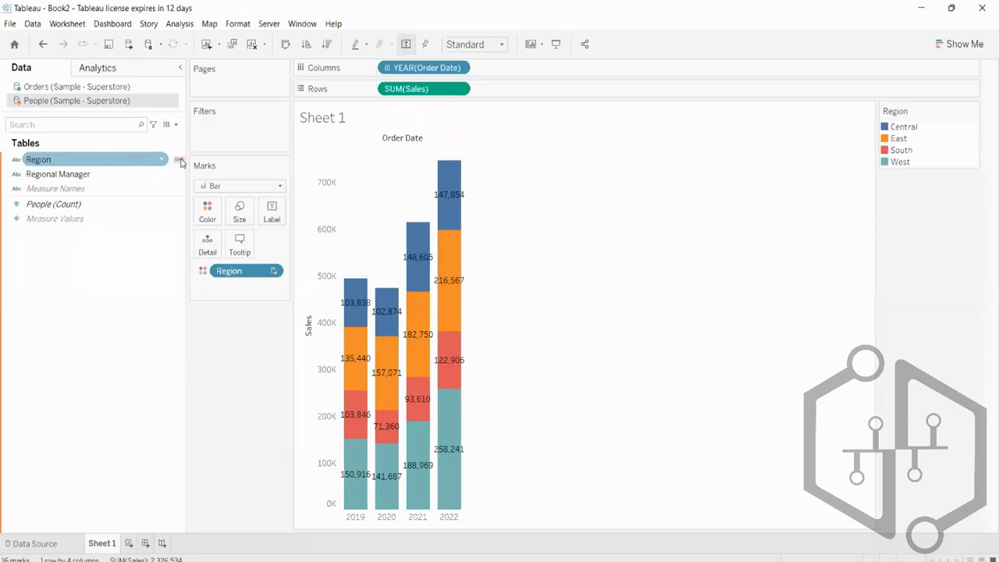
# - Check the workbook's list of data sources on the data source page and return to Sheet 1
pyautogui.click(39, 544)
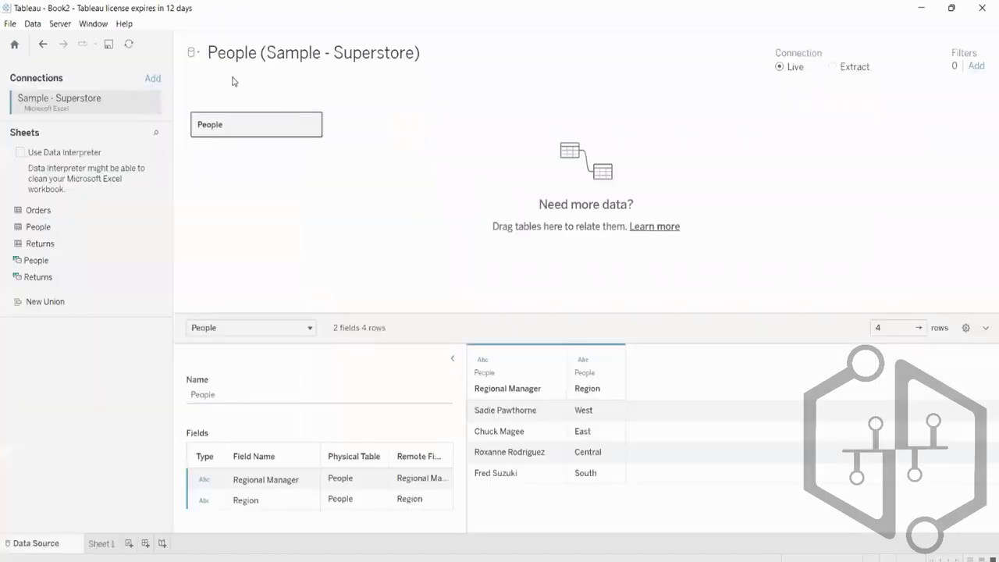
pyautogui.click(193, 53)
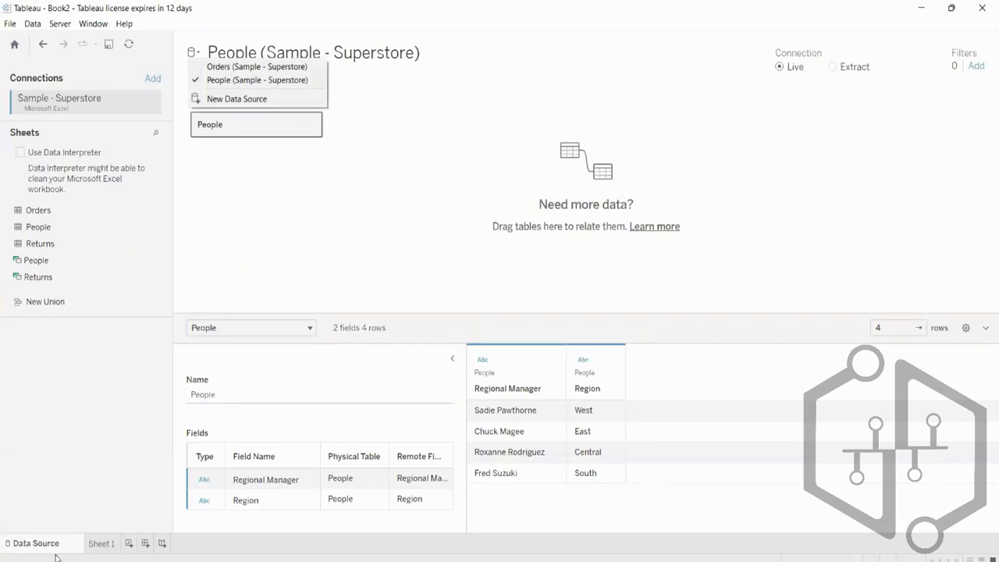
pyautogui.click(99, 544)
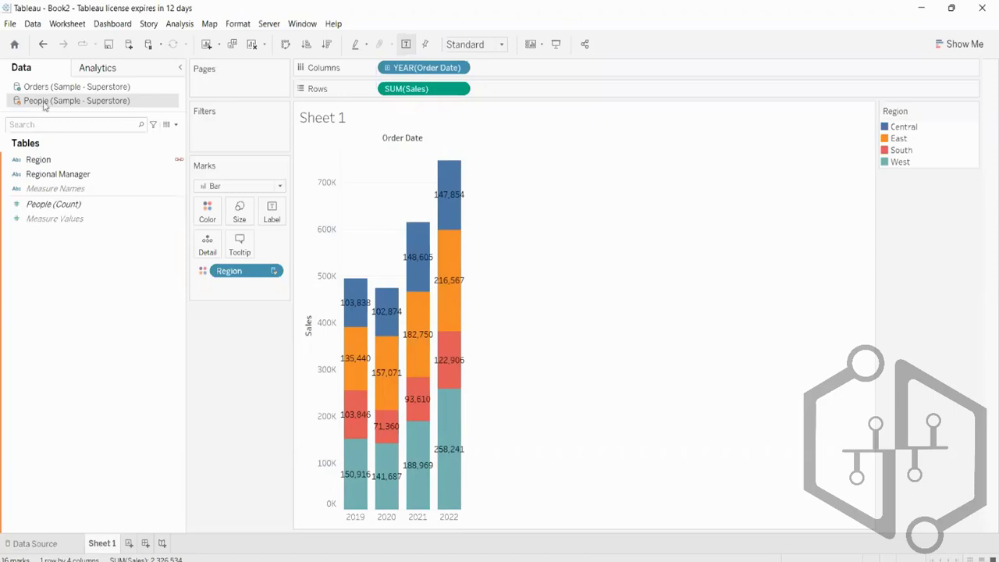
# - Clear Sheet 1 and close the Book2 workbook, continuing the Tableau trial in a newly opened window
pyautogui.click(252, 45)
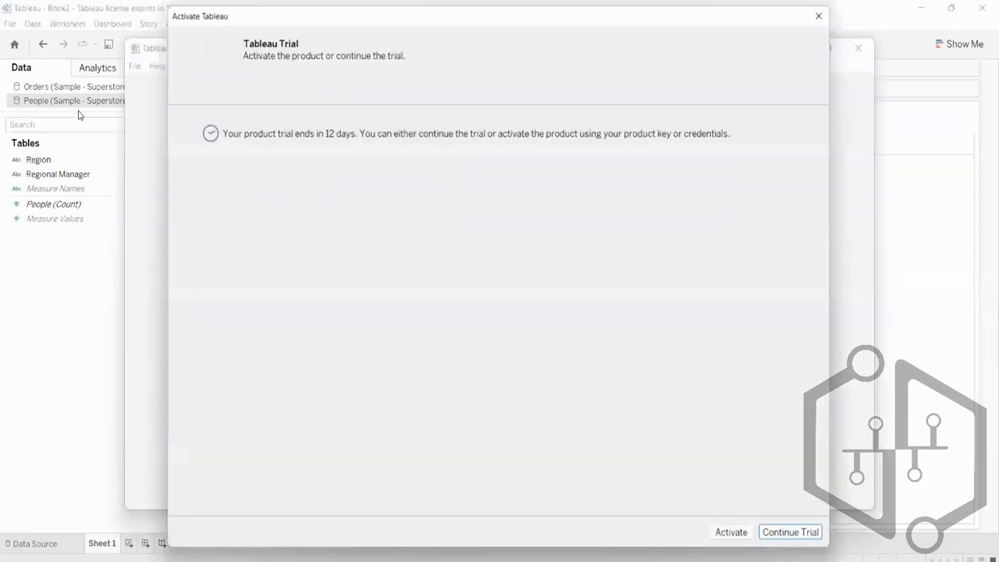
pyautogui.click(797, 539)
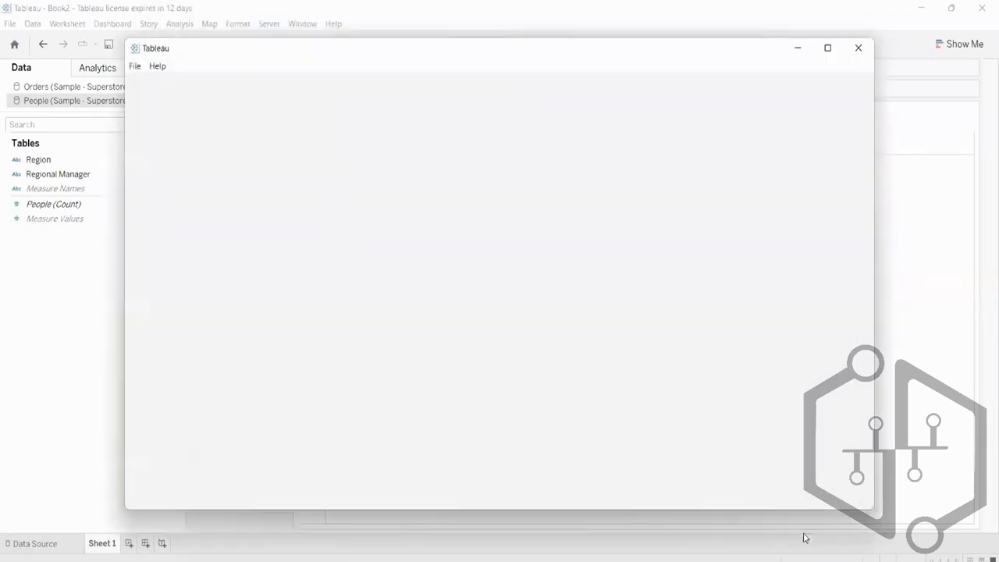
pyautogui.click(982, 8)
pyautogui.click(530, 308)
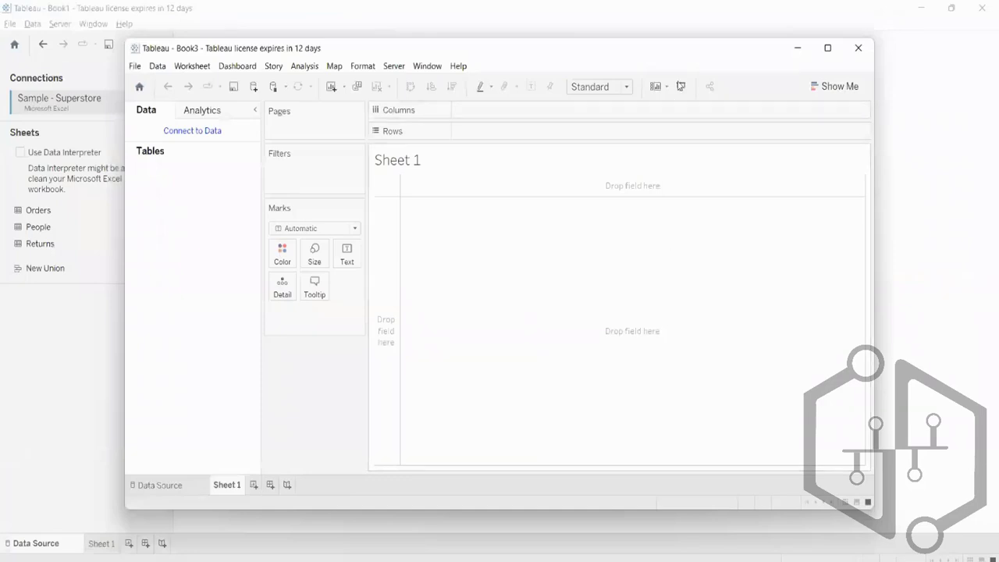
# - Maximize the Book3 window and connect it to the Sample - Superstore Excel workbook on the Desktop
pyautogui.click(827, 48)
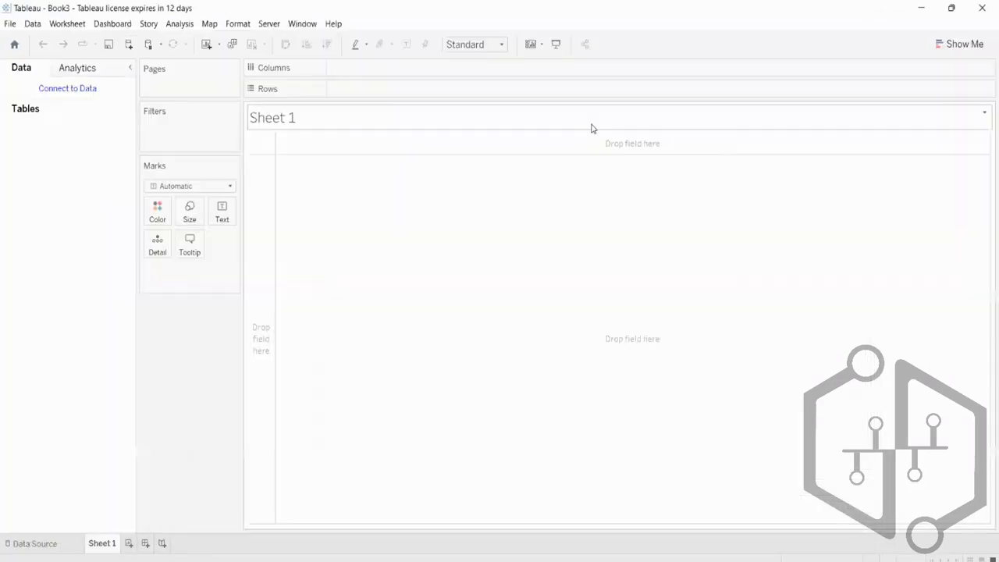
pyautogui.click(67, 89)
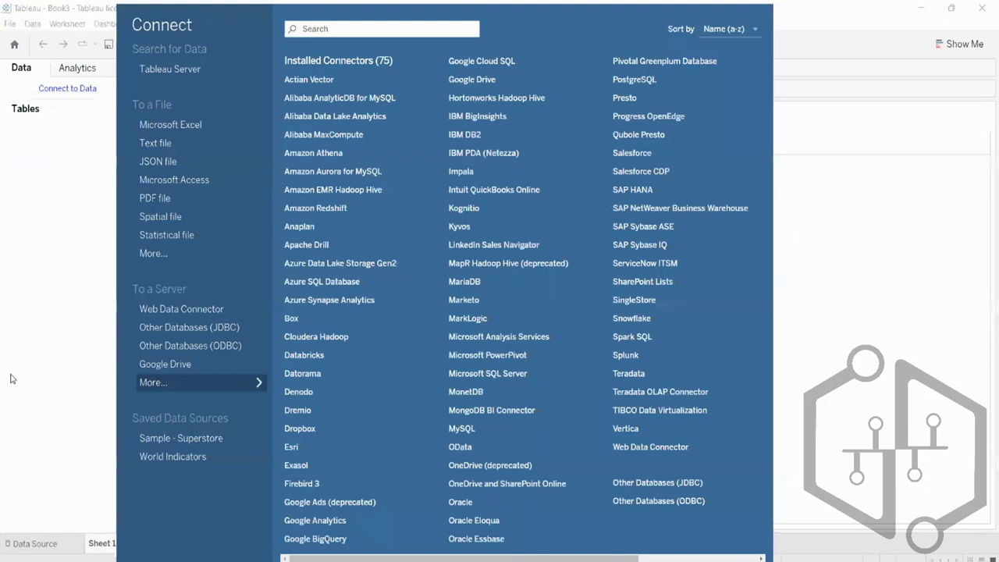
pyautogui.click(175, 125)
pyautogui.scroll(-5, 219, 191)
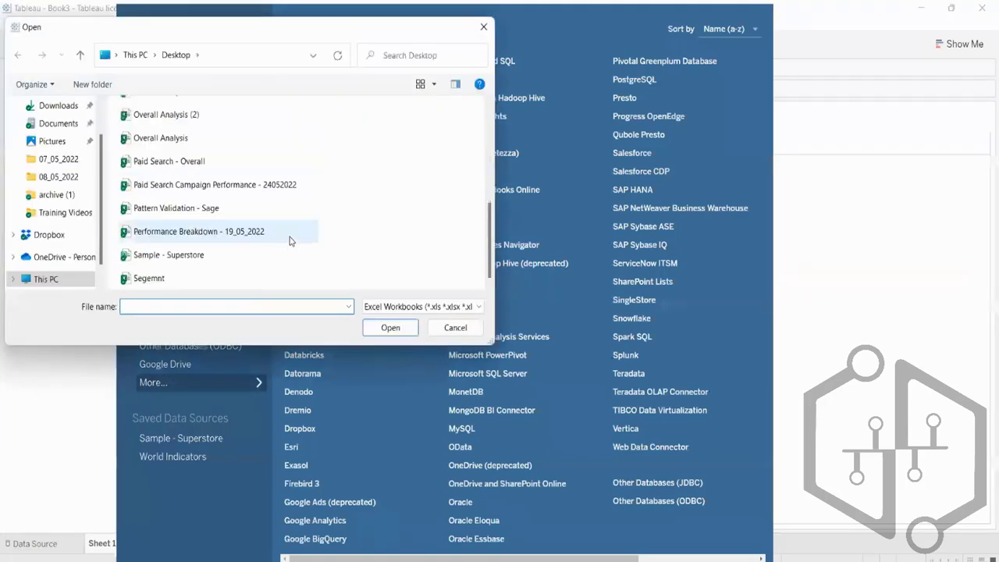
pyautogui.click(156, 256)
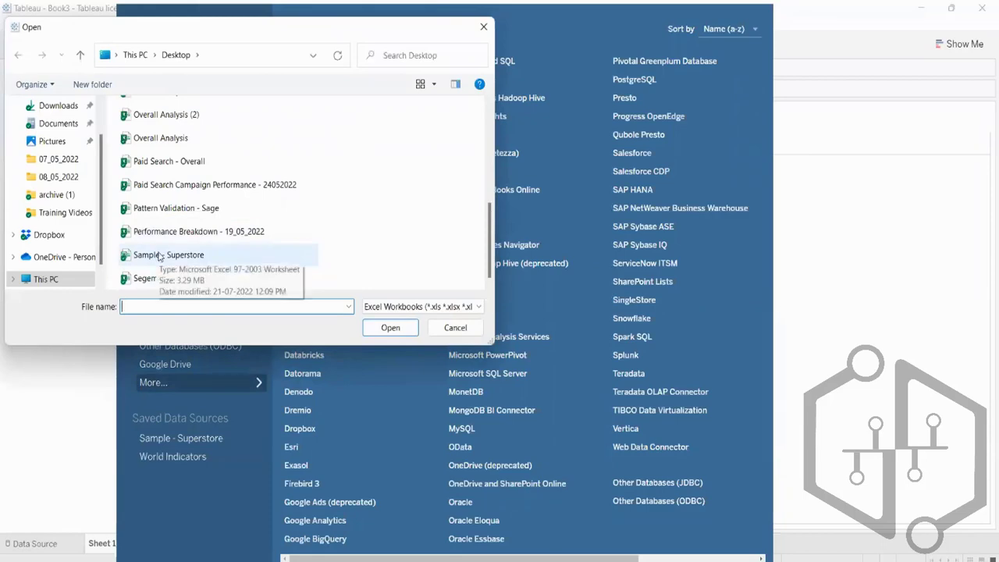
pyautogui.doubleClick(160, 255)
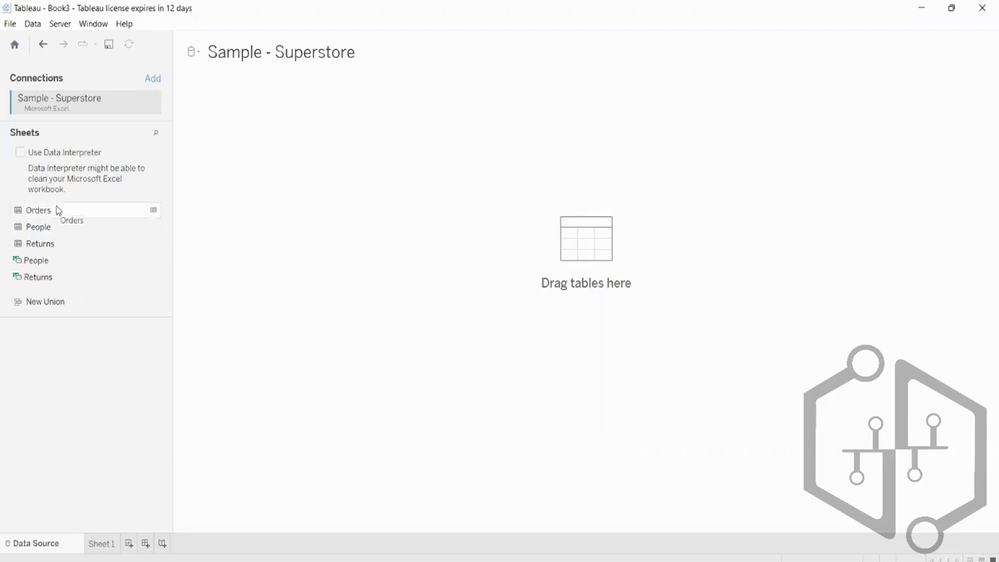
# - Add the Orders table to the data source canvas, collapse its table details and go to Sheet 1
pyautogui.moveTo(56, 209); pyautogui.dragTo(566, 195)
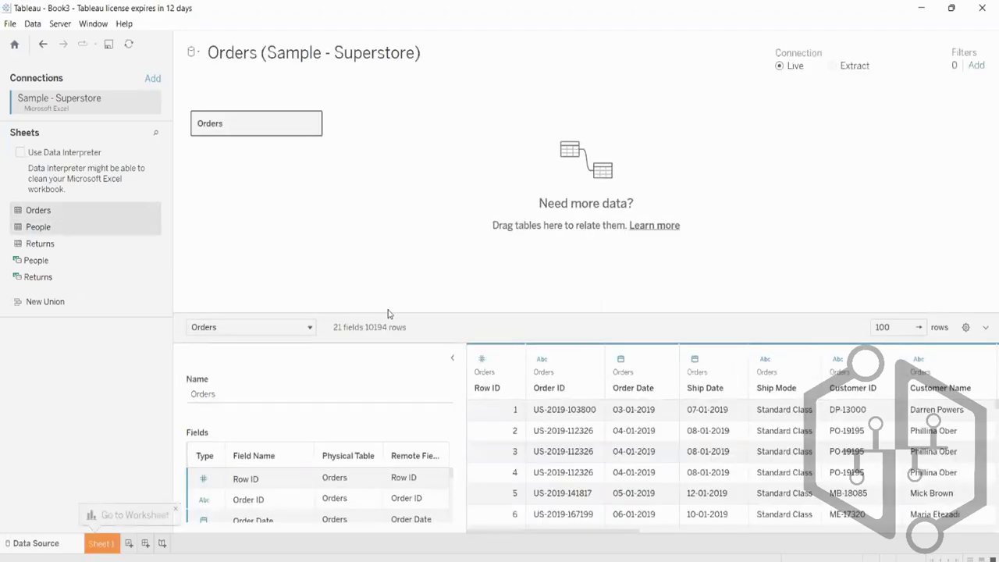
pyautogui.click(453, 360)
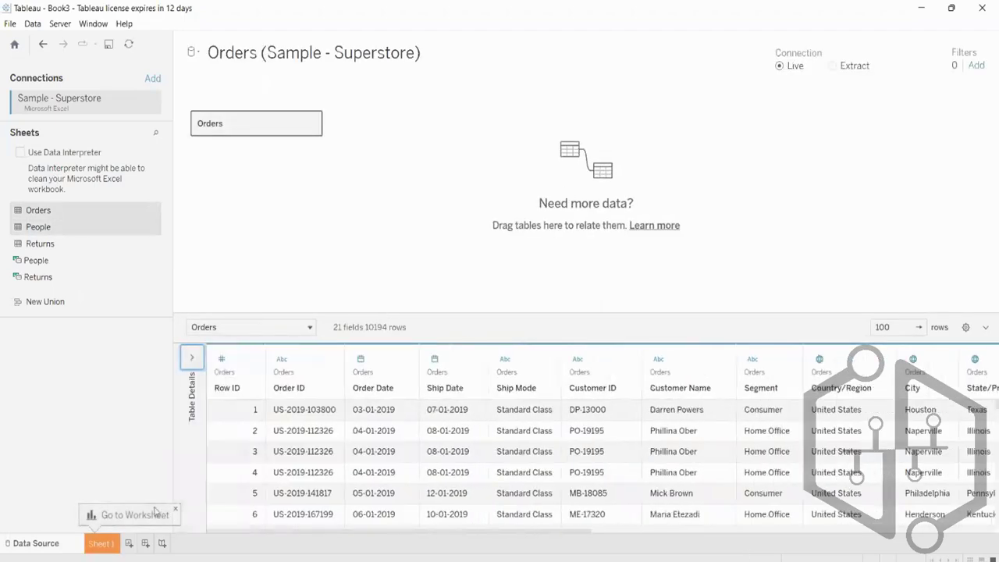
pyautogui.click(102, 543)
pyautogui.moveTo(102, 543)
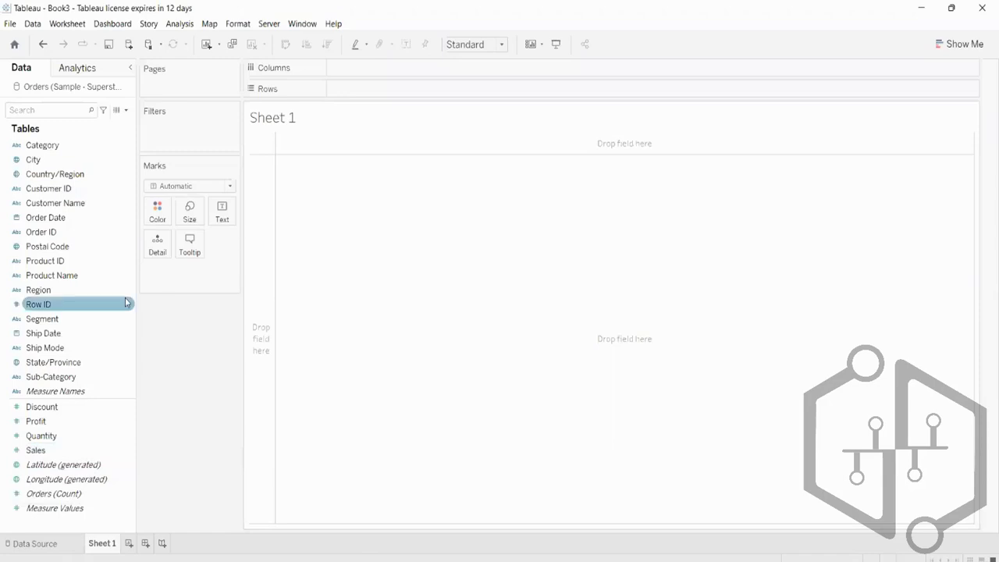
# - Place State/Province on rows and Sales on columns, and show them as a text table
pyautogui.moveTo(65, 364); pyautogui.dragTo(404, 94)
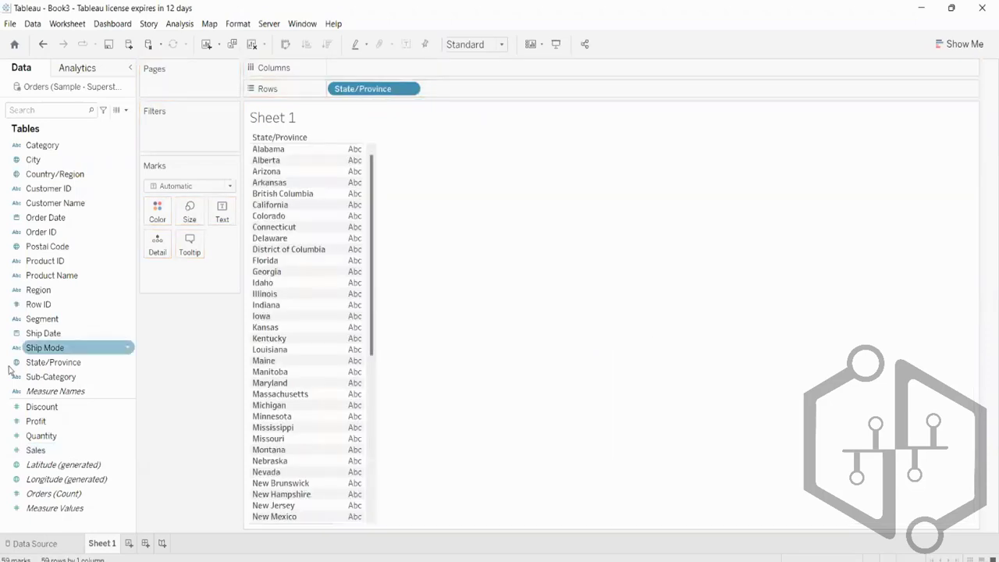
pyautogui.moveTo(35, 450); pyautogui.dragTo(388, 67)
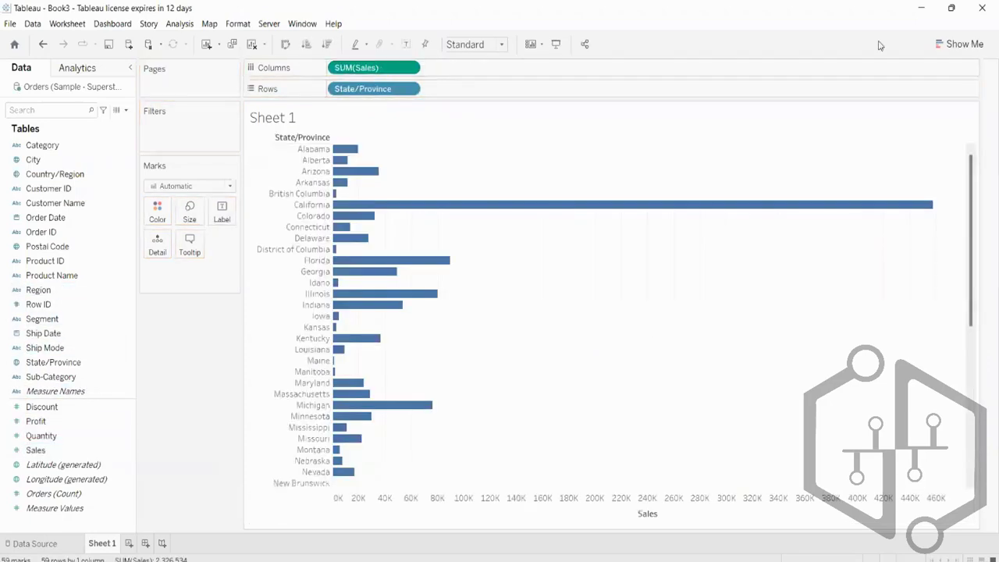
pyautogui.click(960, 46)
pyautogui.click(891, 83)
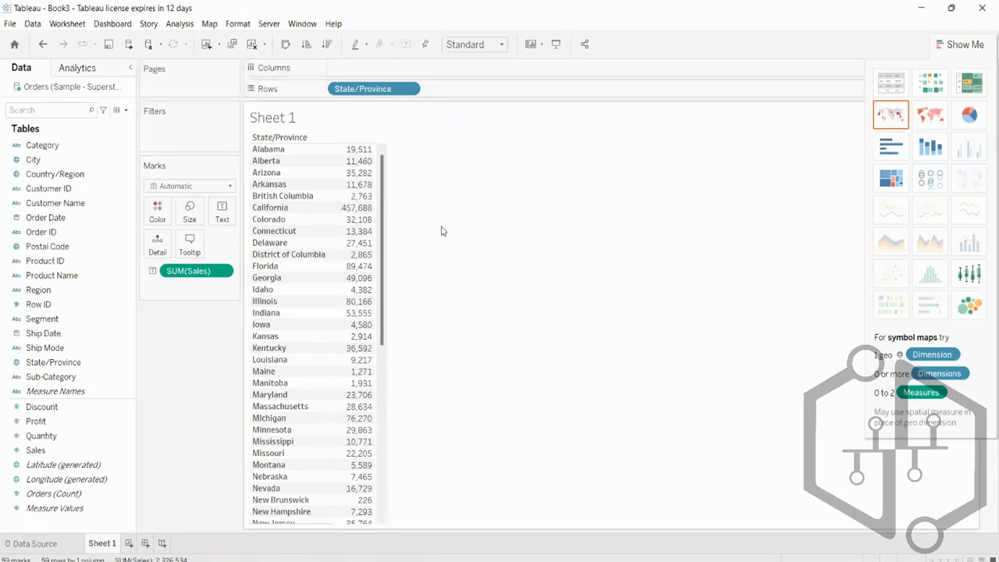
pyautogui.moveTo(364, 561)
pyautogui.click(77, 249)
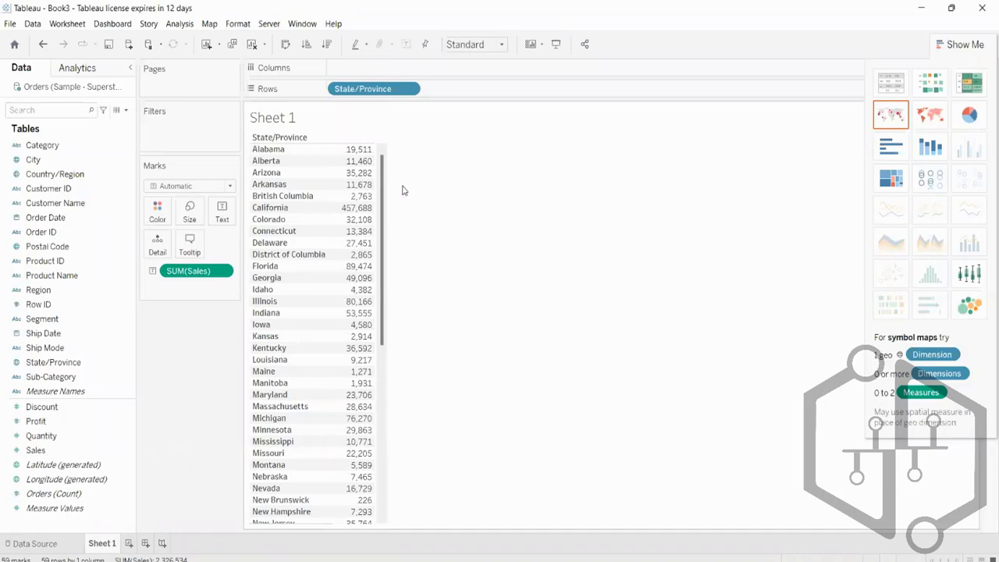
pyautogui.click(53, 277)
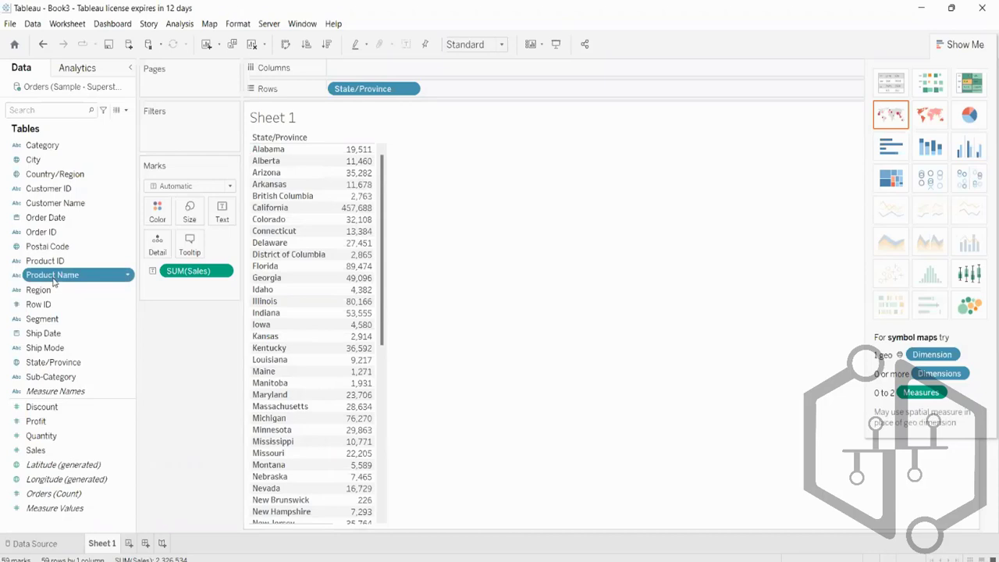
pyautogui.moveTo(55, 281); pyautogui.dragTo(441, 71)
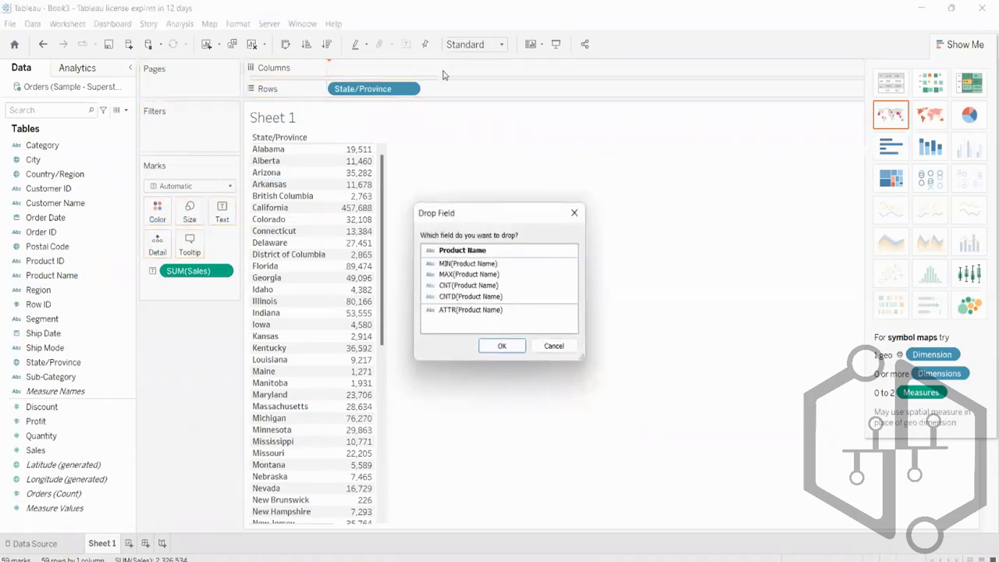
pyautogui.click(574, 215)
pyautogui.moveTo(56, 276); pyautogui.dragTo(187, 351)
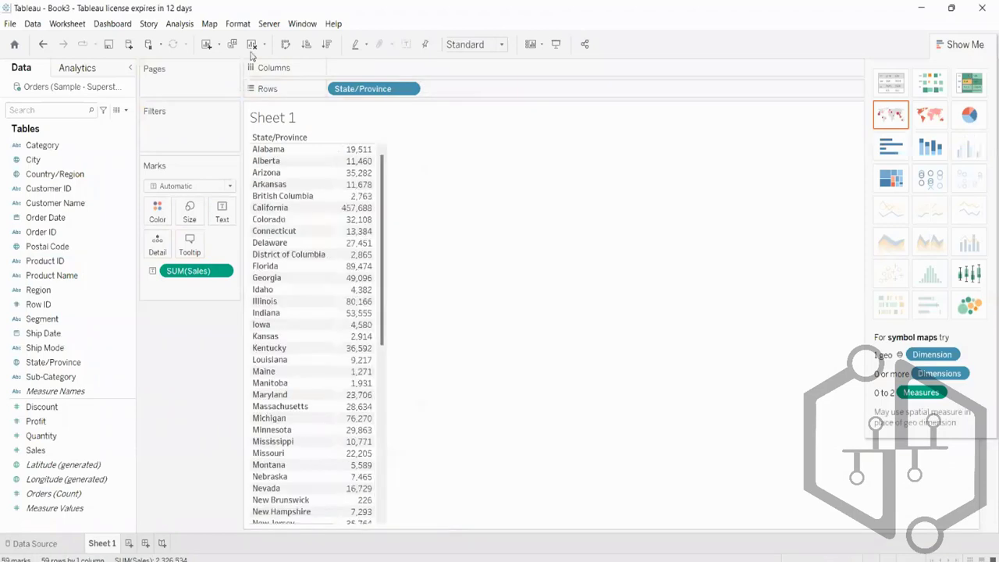
# - Add the count of Product Name, CNT(Product Name), and display it beside Sales in the State/Province text table
pyautogui.moveTo(50, 278); pyautogui.dragTo(378, 70)
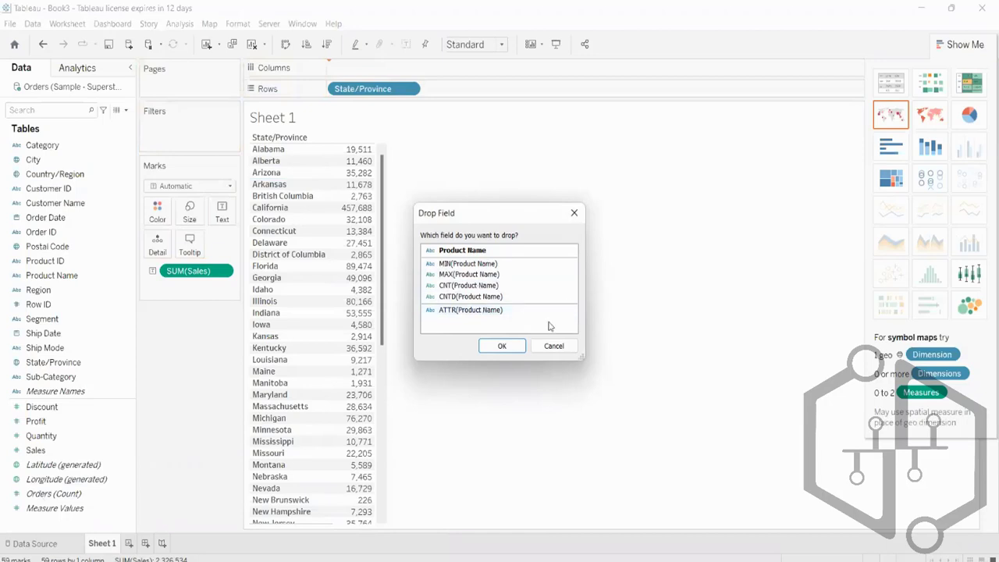
pyautogui.click(468, 285)
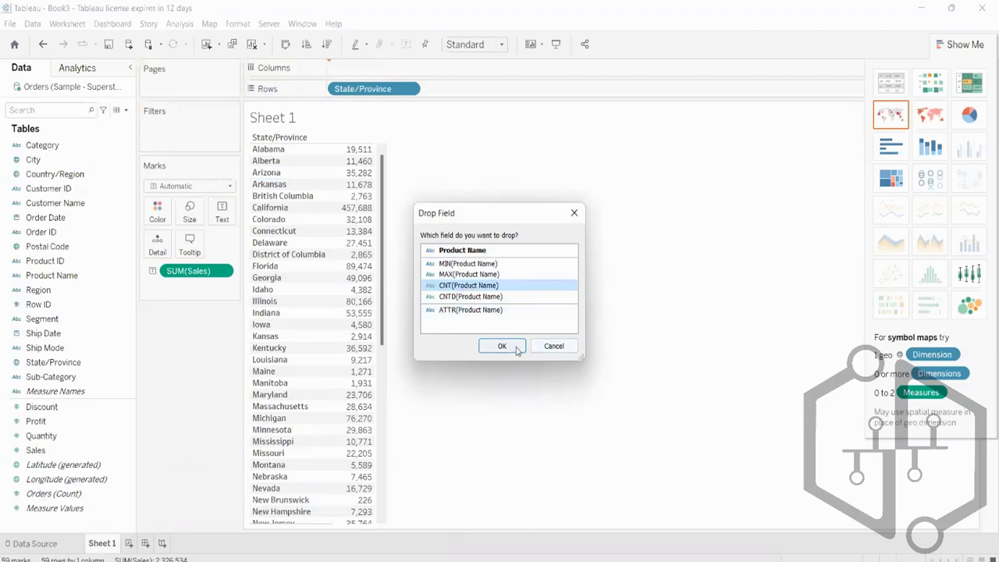
pyautogui.click(511, 346)
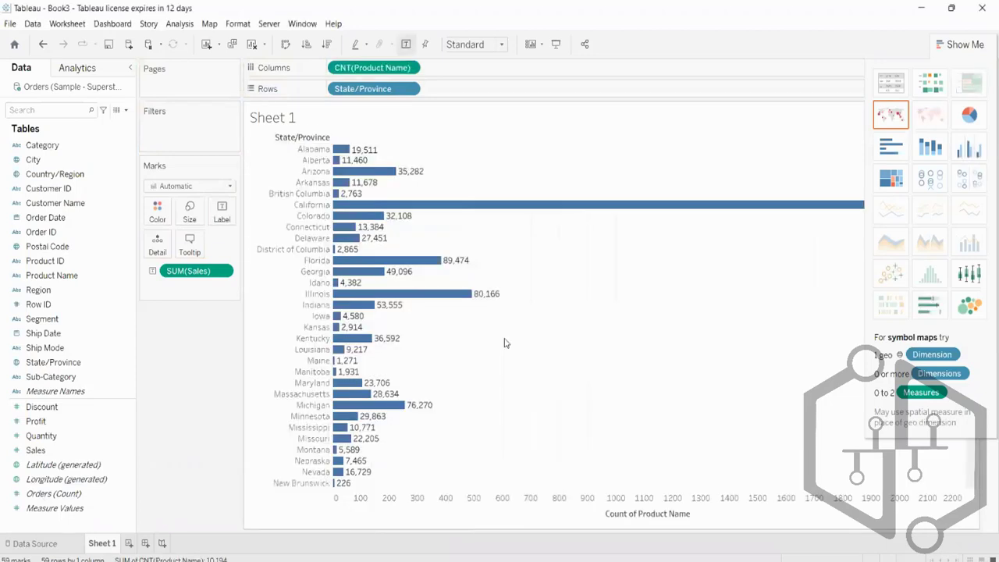
pyautogui.click(891, 90)
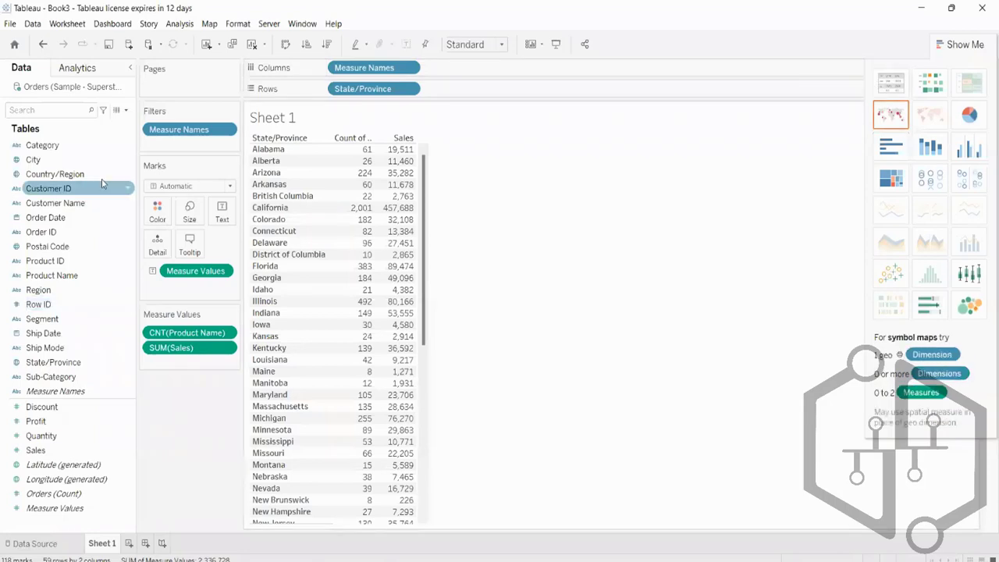
# - Add the distinct count of Product Name, CNTD(Product Name), to the State/Province text table
pyautogui.moveTo(67, 276); pyautogui.dragTo(479, 70)
pyautogui.click(465, 297)
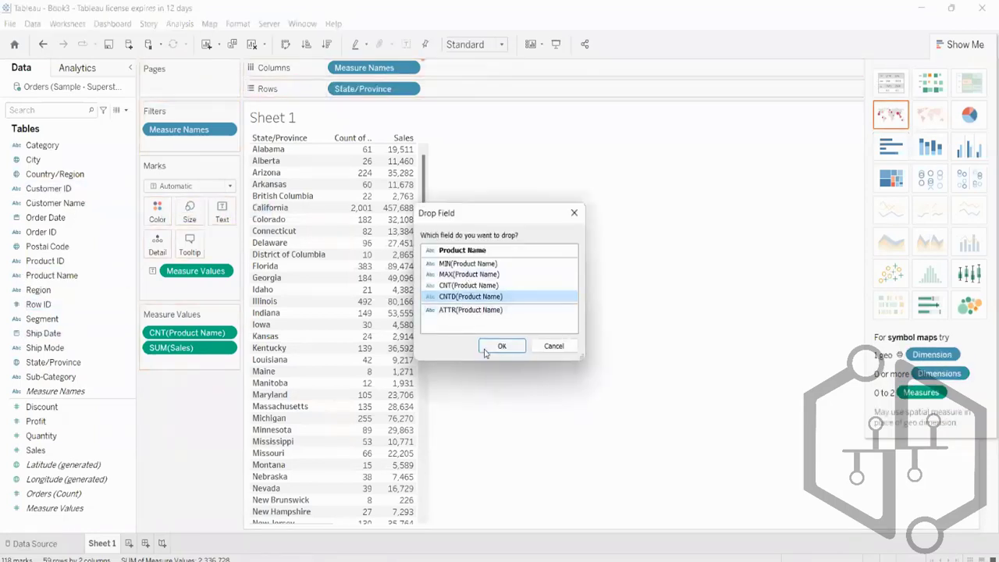
pyautogui.click(499, 346)
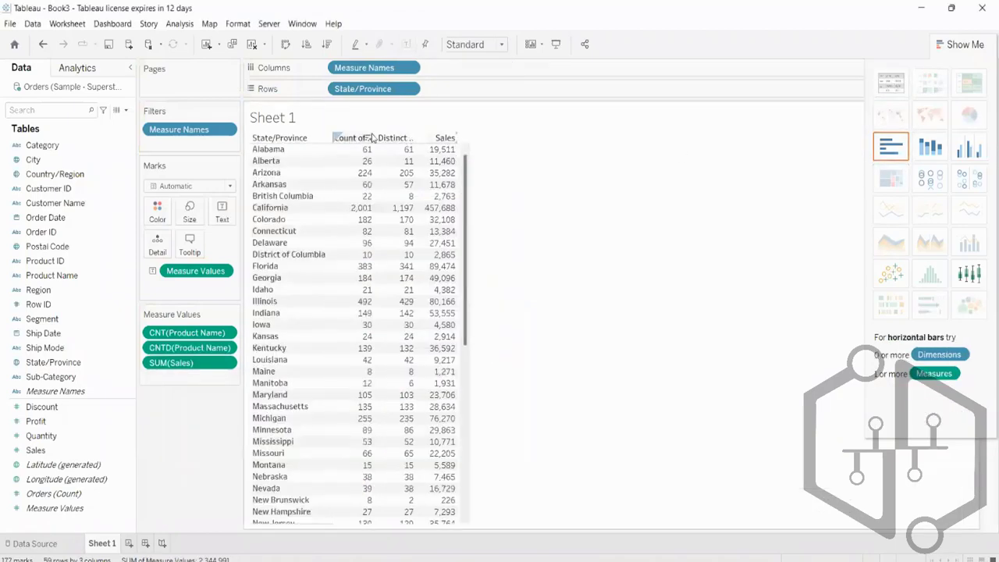
# - Widen the measure columns to fit their headings and remove CNT(Product Name) from the measure values
pyautogui.moveTo(376, 138); pyautogui.dragTo(466, 137)
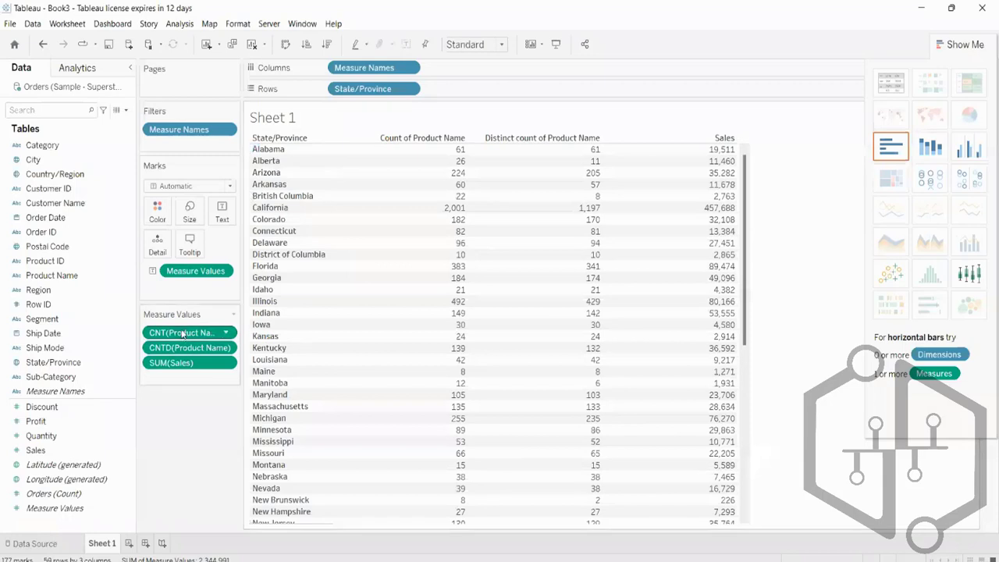
pyautogui.moveTo(184, 332); pyautogui.dragTo(72, 274)
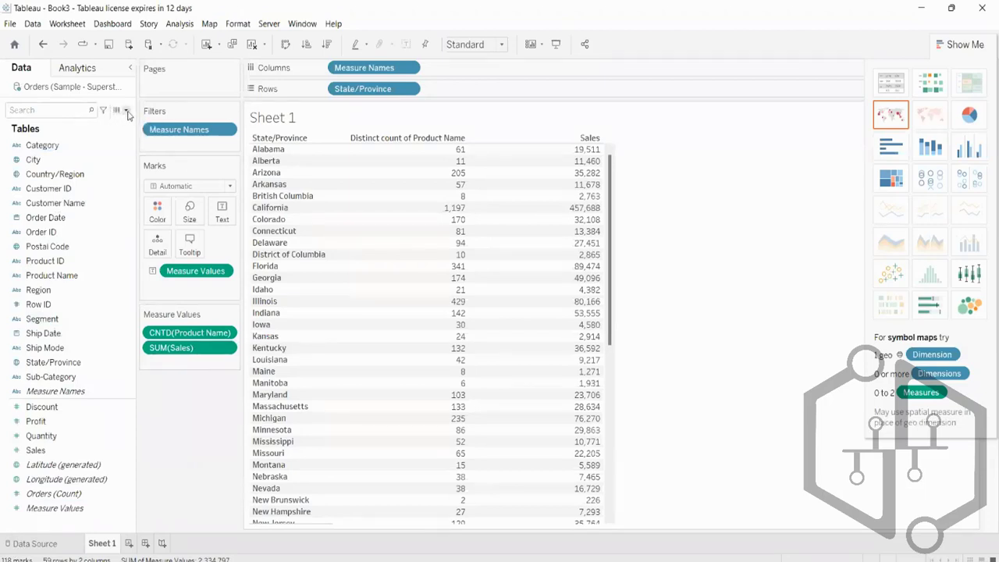
pyautogui.click(127, 111)
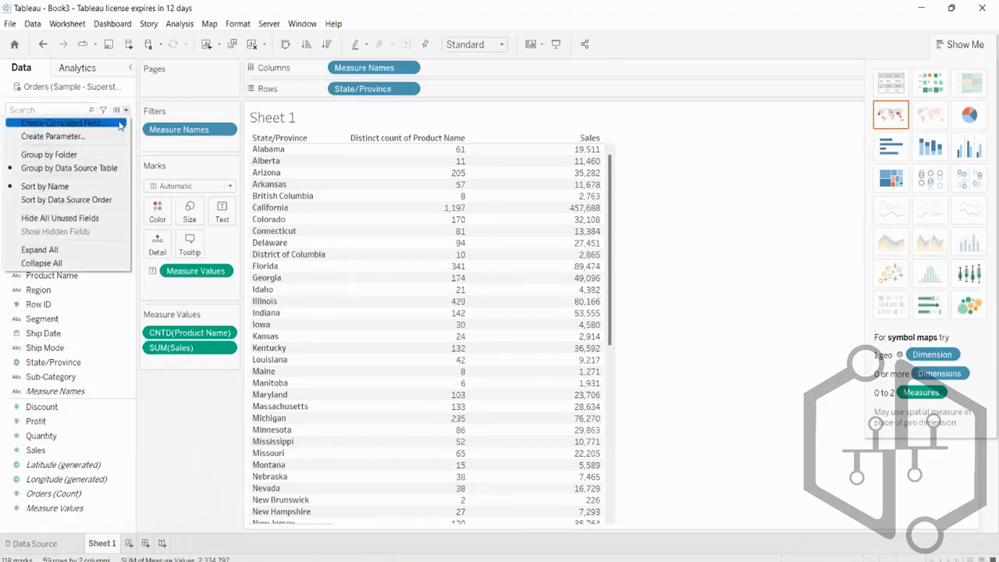
pyautogui.click(63, 124)
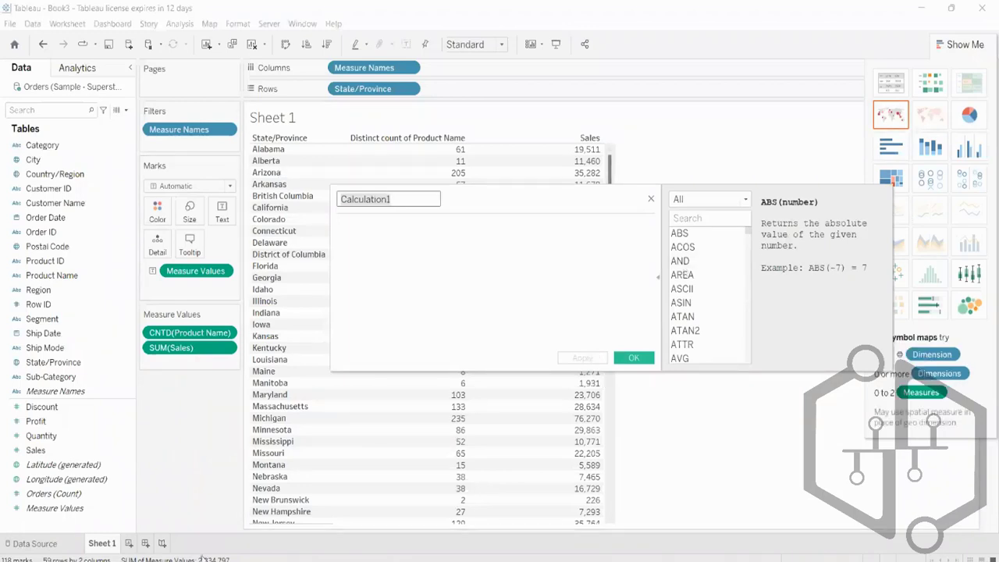
pyautogui.click(172, 466)
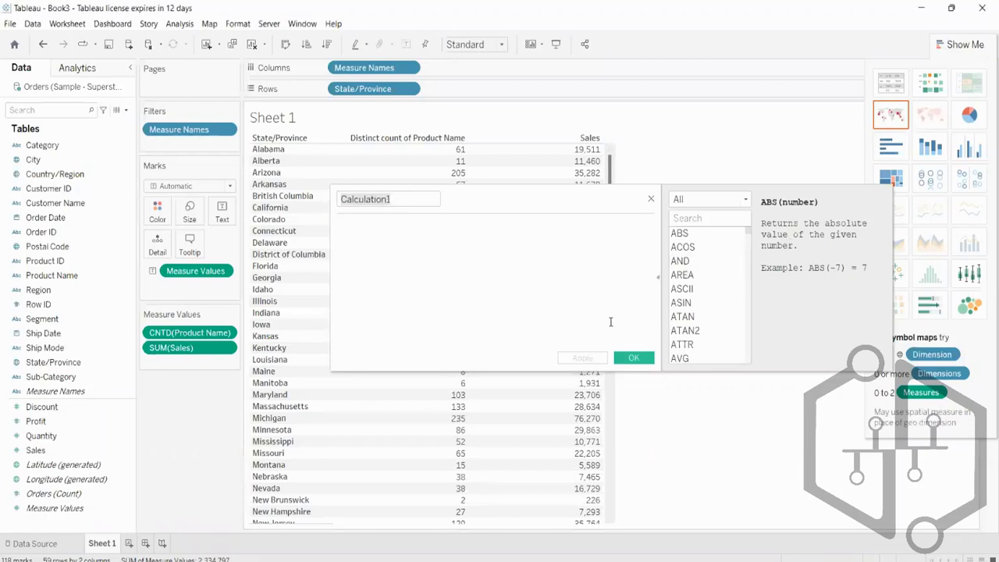
pyautogui.click(650, 201)
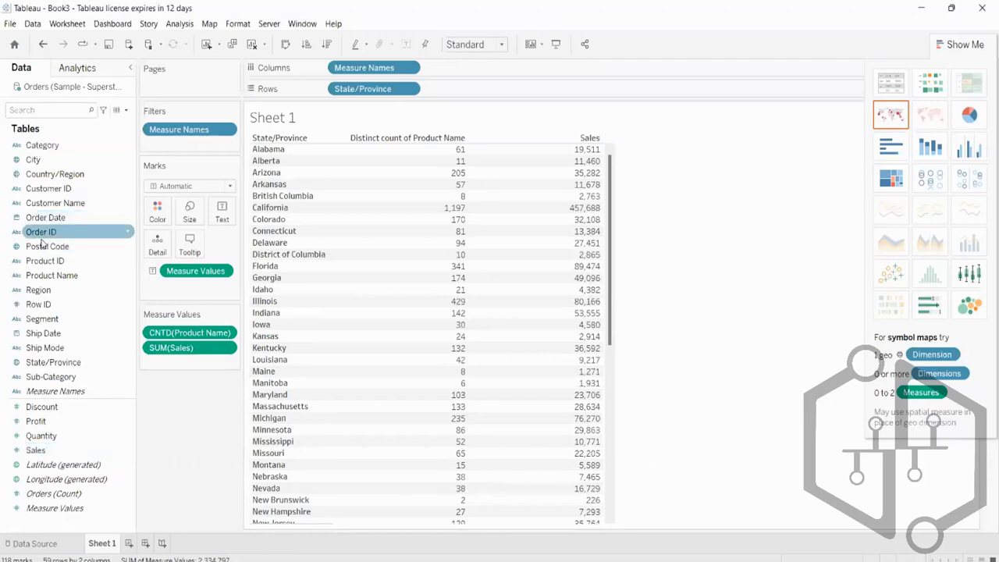
pyautogui.rightClick(34, 278)
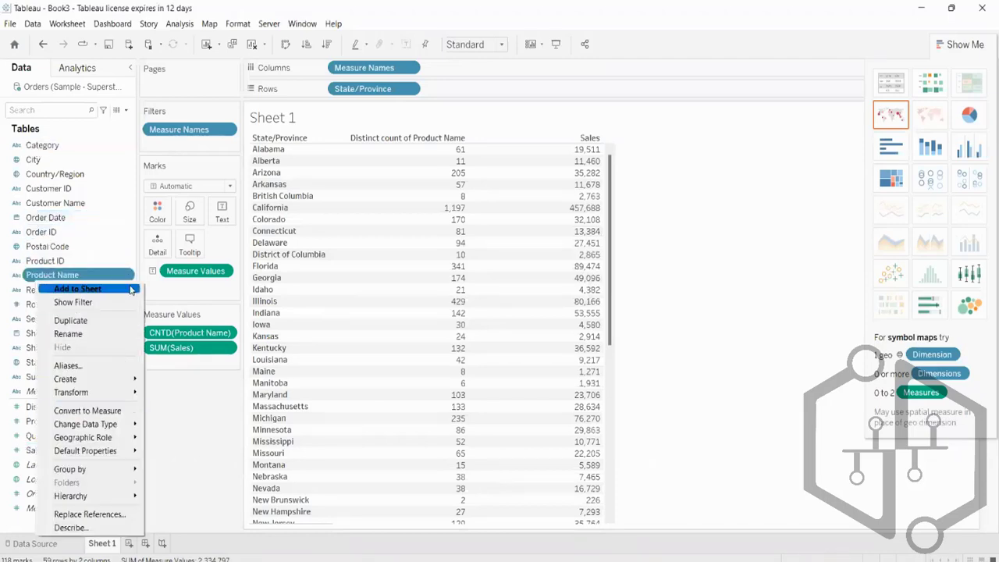
pyautogui.moveTo(119, 378)
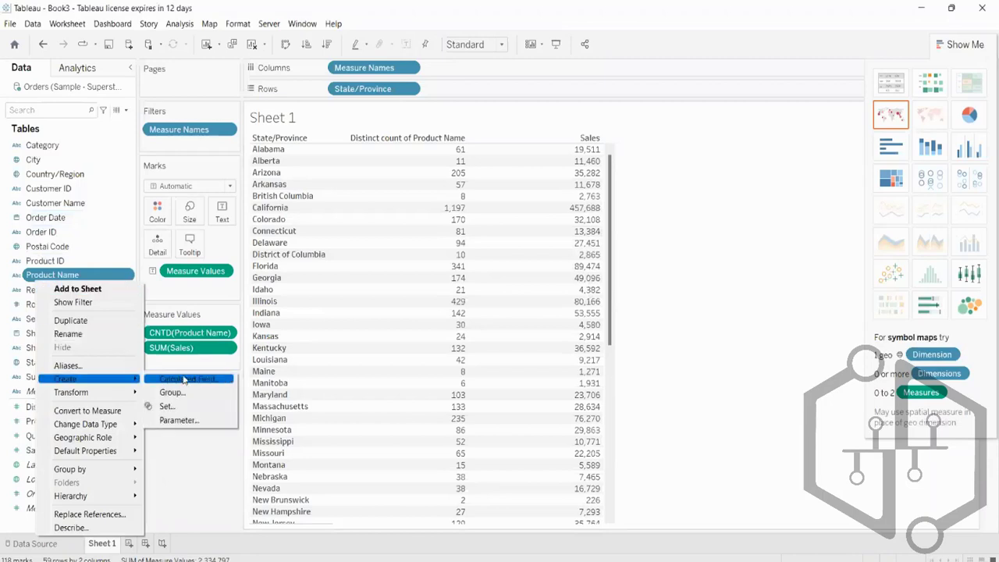
pyautogui.click(741, 266)
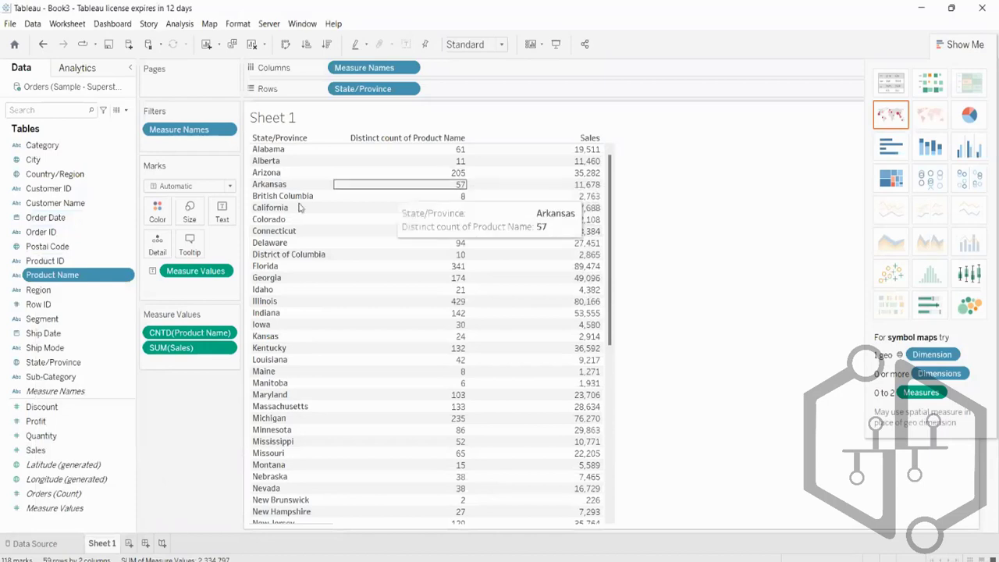
# - Start a new calculated field in the Orders data source
pyautogui.click(127, 110)
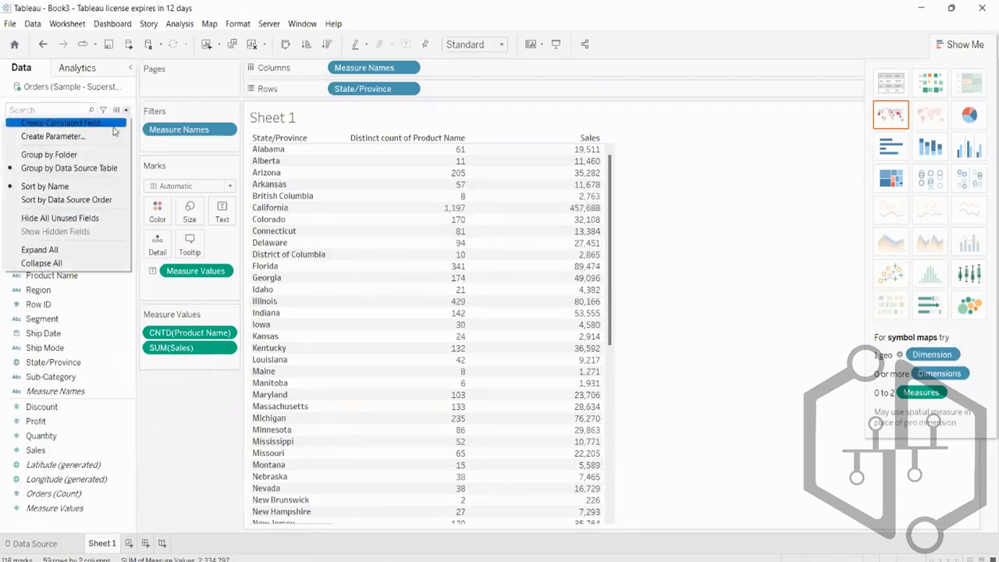
pyautogui.click(114, 131)
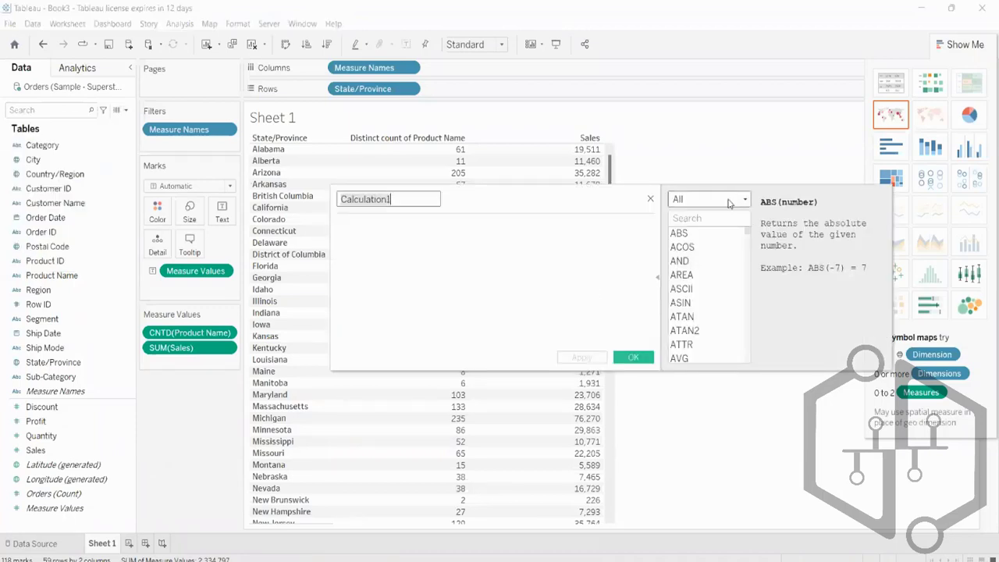
pyautogui.rightClick(42, 261)
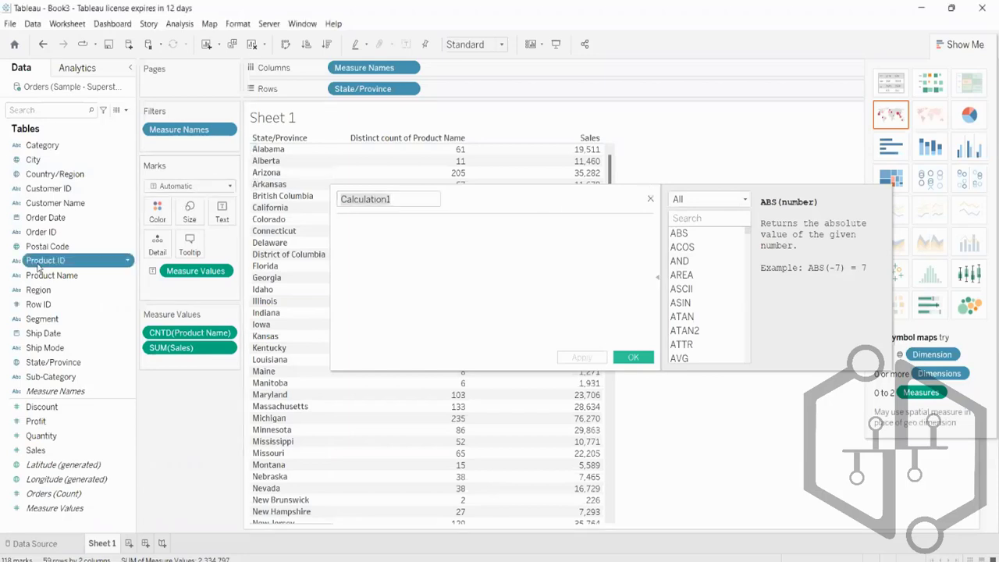
pyautogui.moveTo(114, 363)
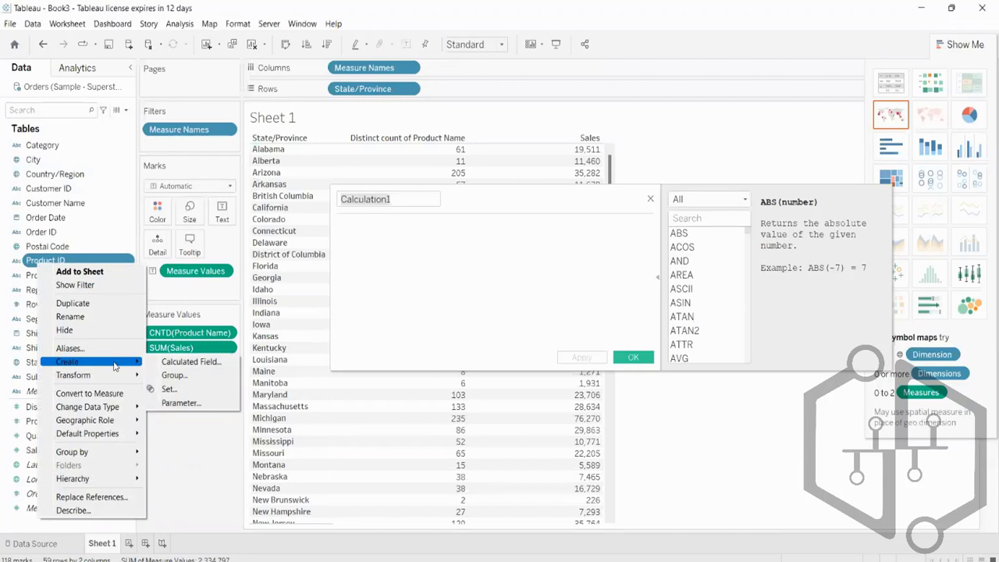
pyautogui.rightClick(29, 274)
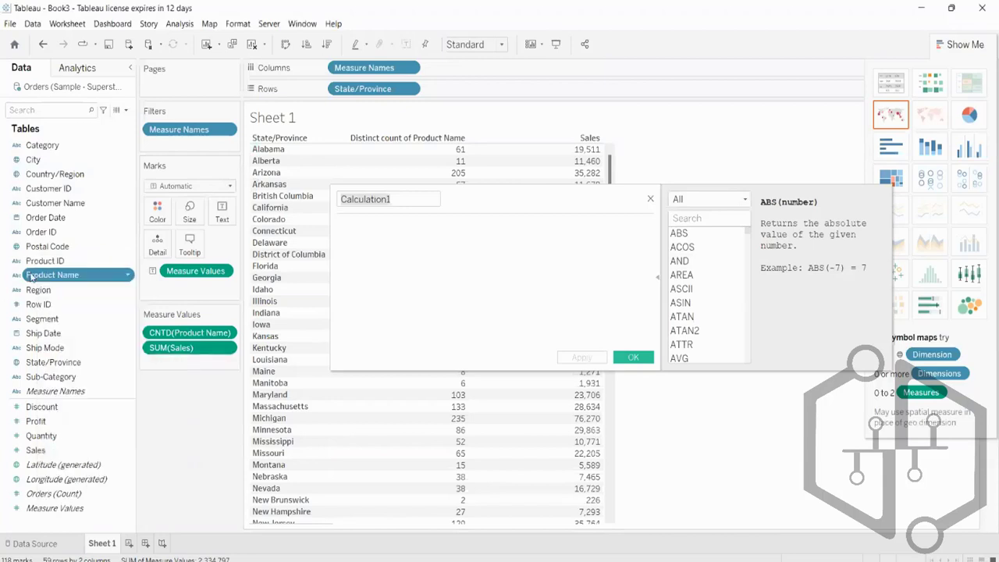
pyautogui.click(24, 293)
pyautogui.rightClick(29, 289)
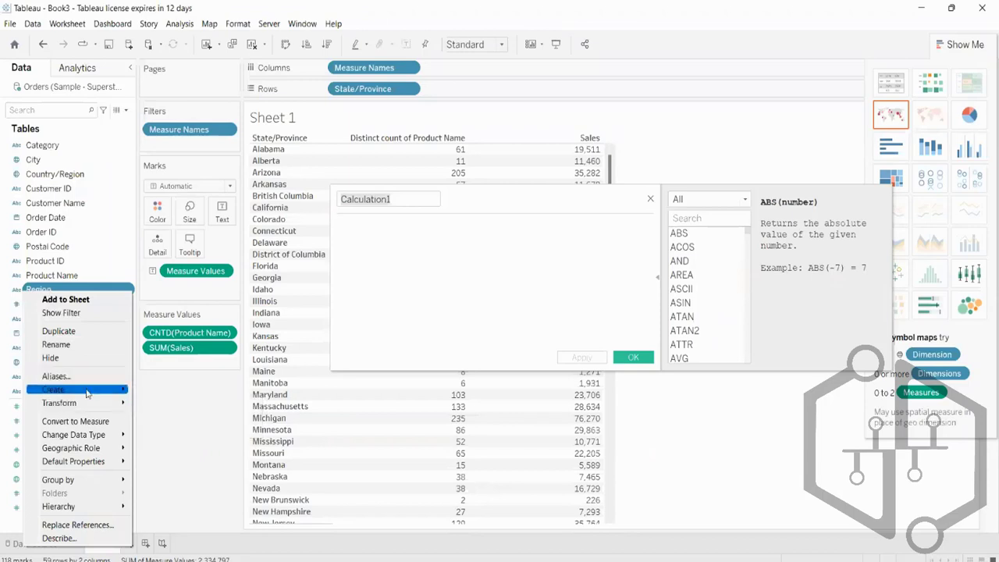
pyautogui.moveTo(87, 393)
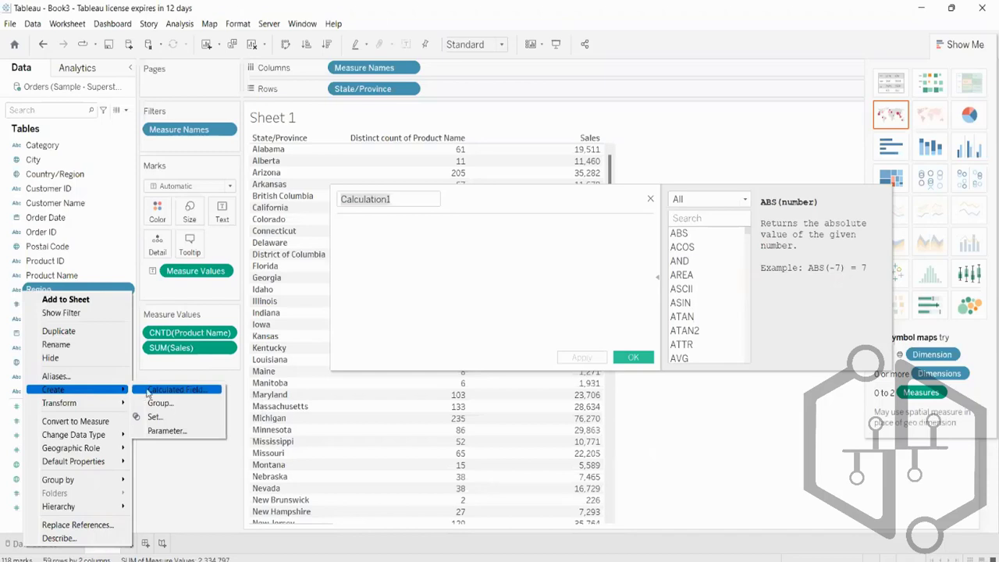
pyautogui.click(142, 391)
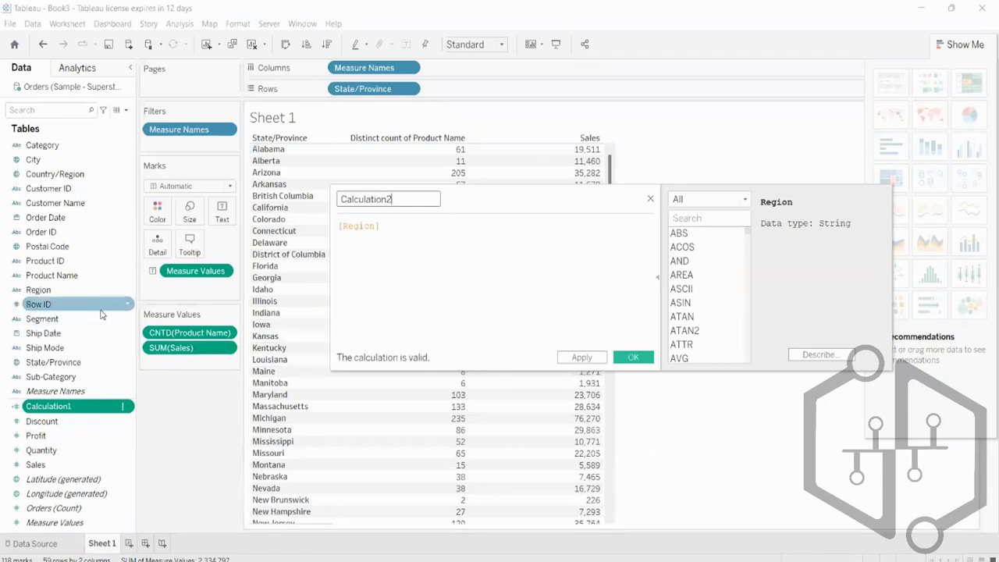
pyautogui.moveTo(387, 226); pyautogui.dragTo(337, 225)
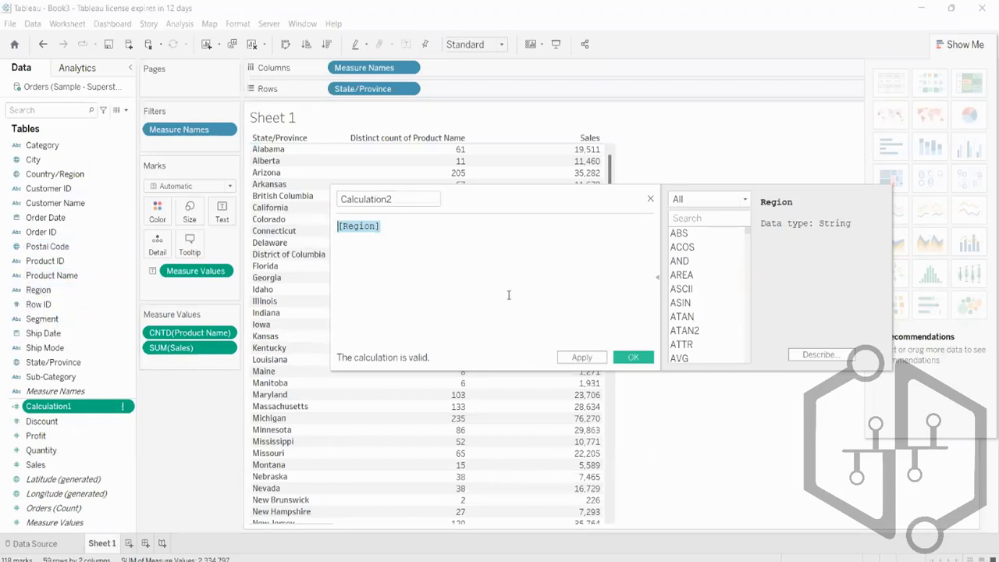
pyautogui.click(477, 233)
pyautogui.moveTo(381, 233); pyautogui.dragTo(330, 229)
pyautogui.click(649, 199)
# - Open the Calculation1 field for editing
pyautogui.click(78, 411)
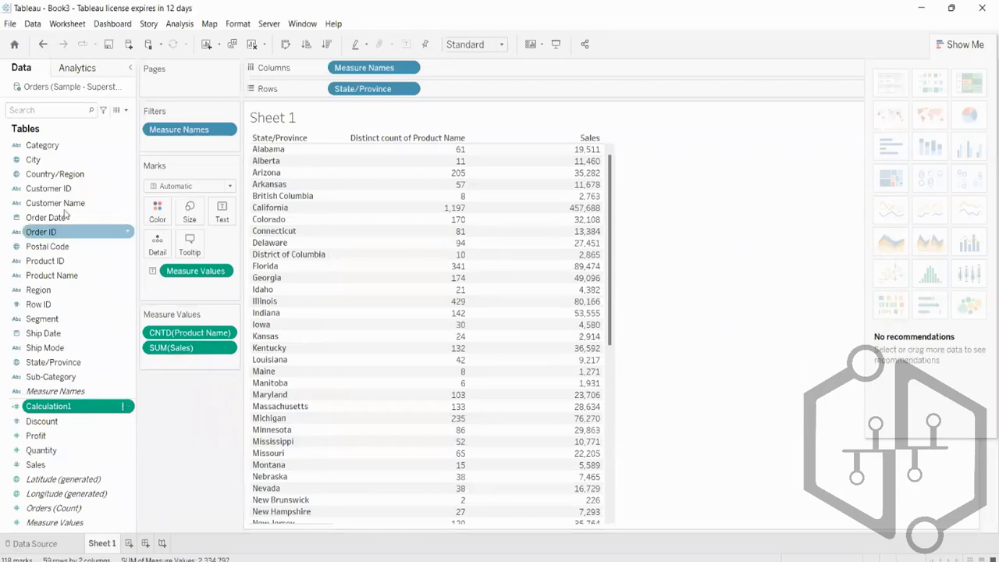
pyautogui.press('Return')
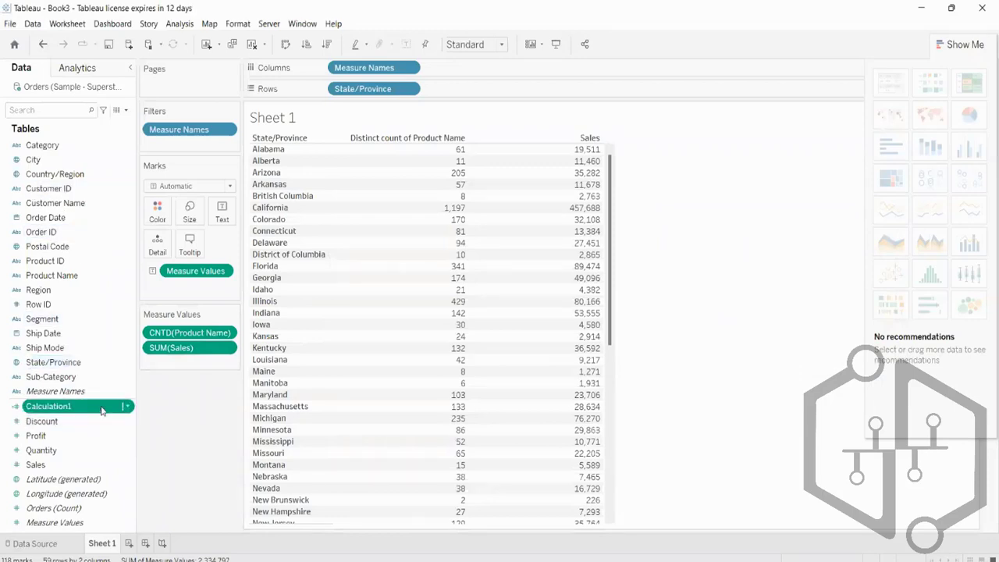
pyautogui.rightClick(102, 411)
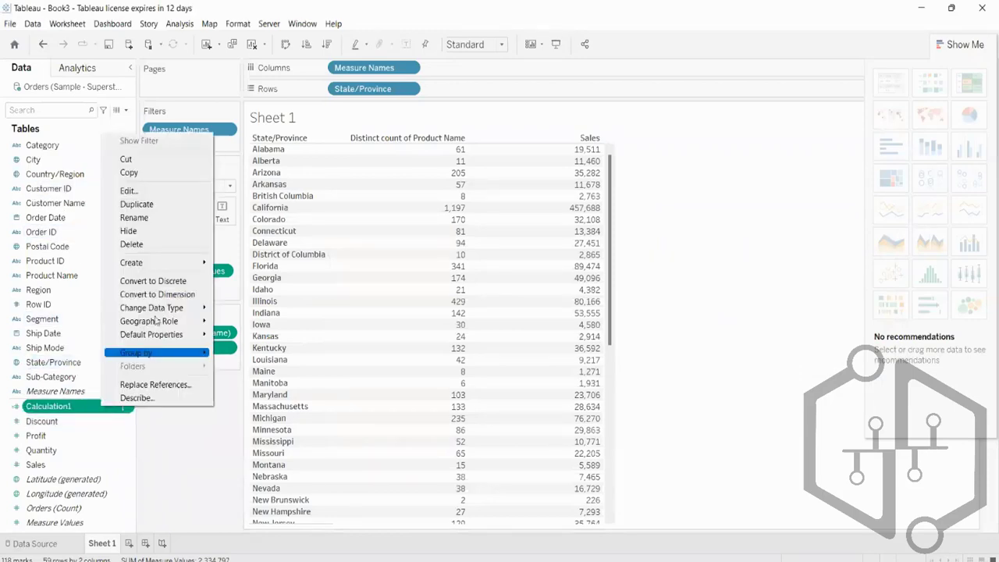
pyautogui.click(127, 191)
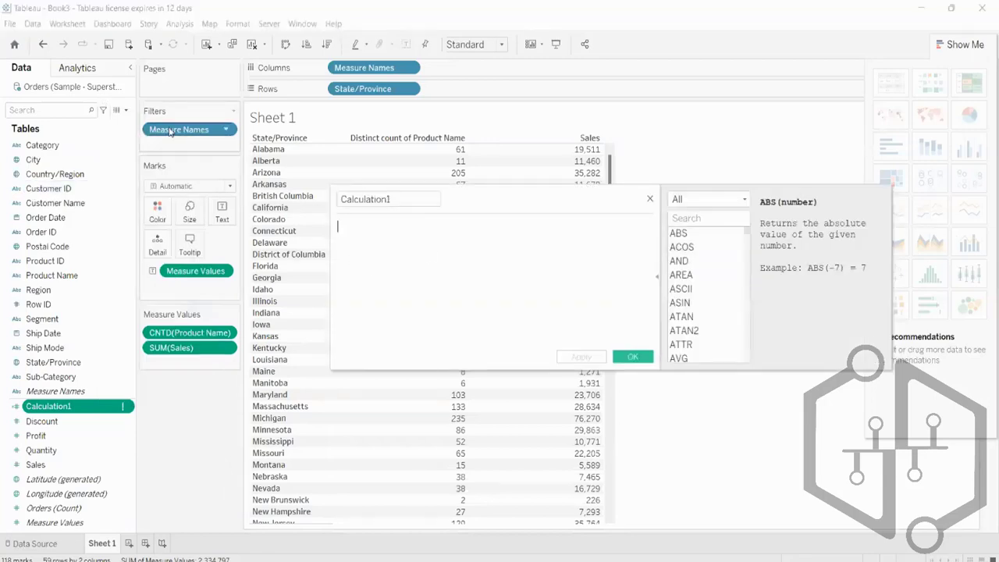
pyautogui.click(127, 110)
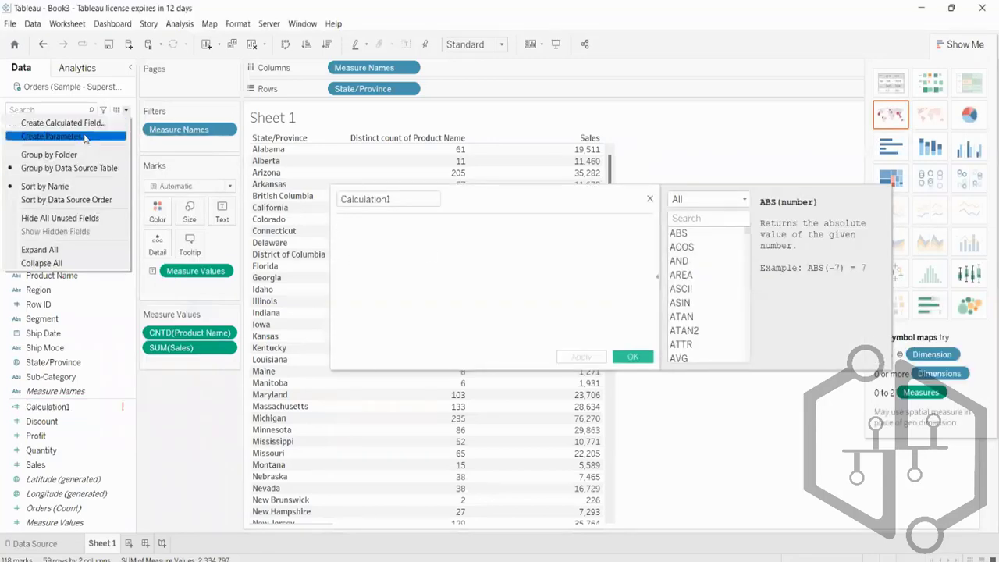
pyautogui.click(428, 286)
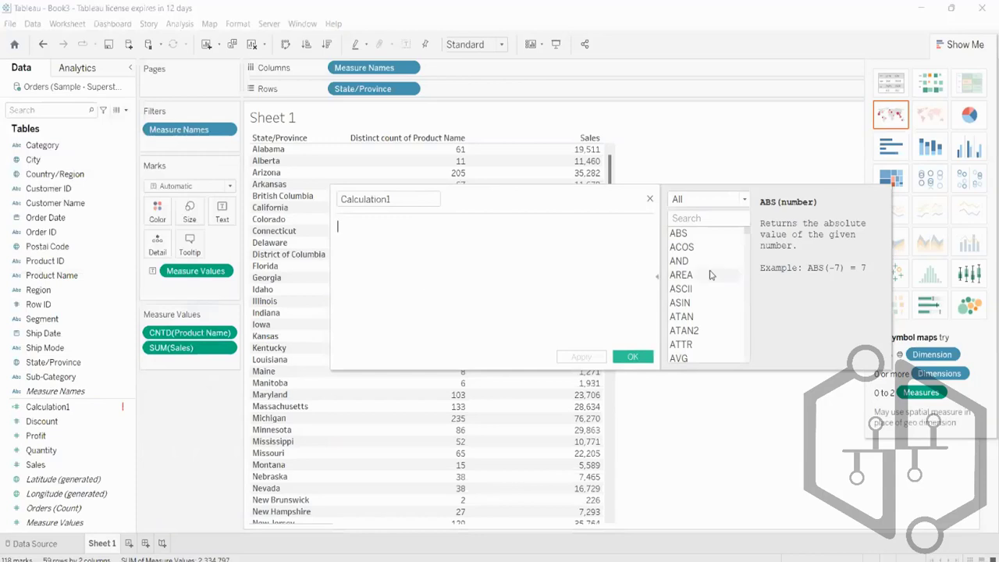
# - Browse the calculation function list and read the descriptions of AND and ASCII
pyautogui.click(657, 279)
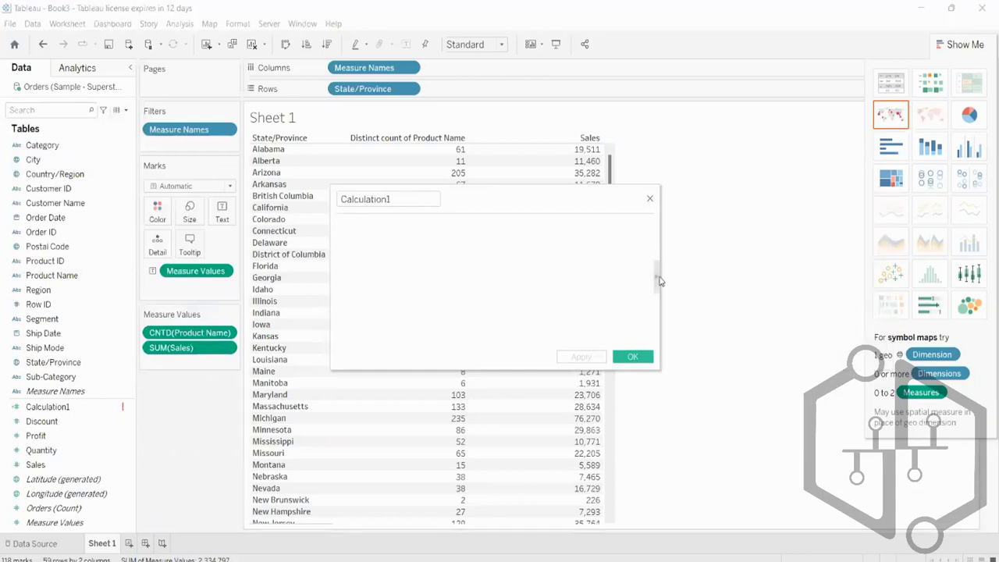
pyautogui.click(657, 279)
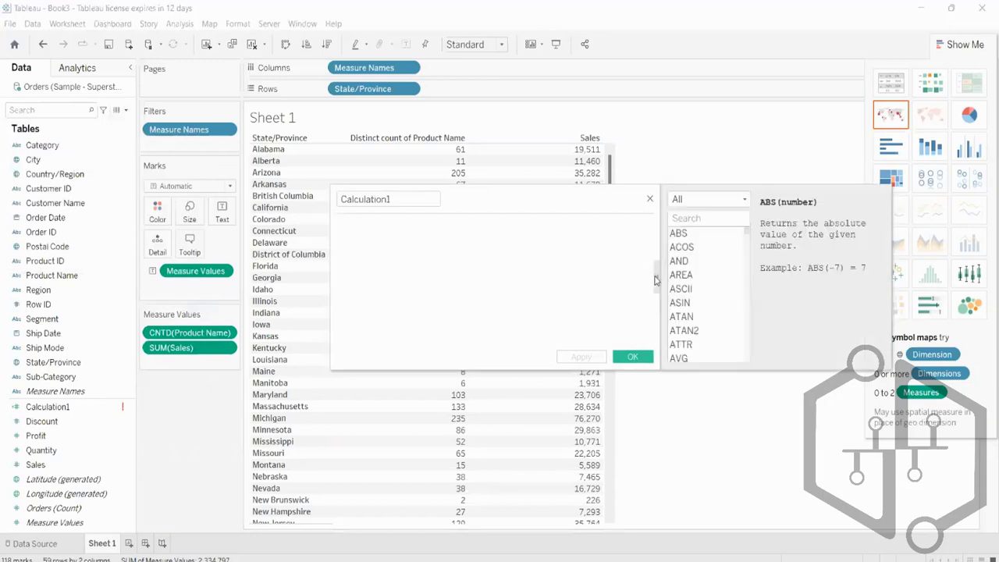
pyautogui.scroll(-10, 723, 259)
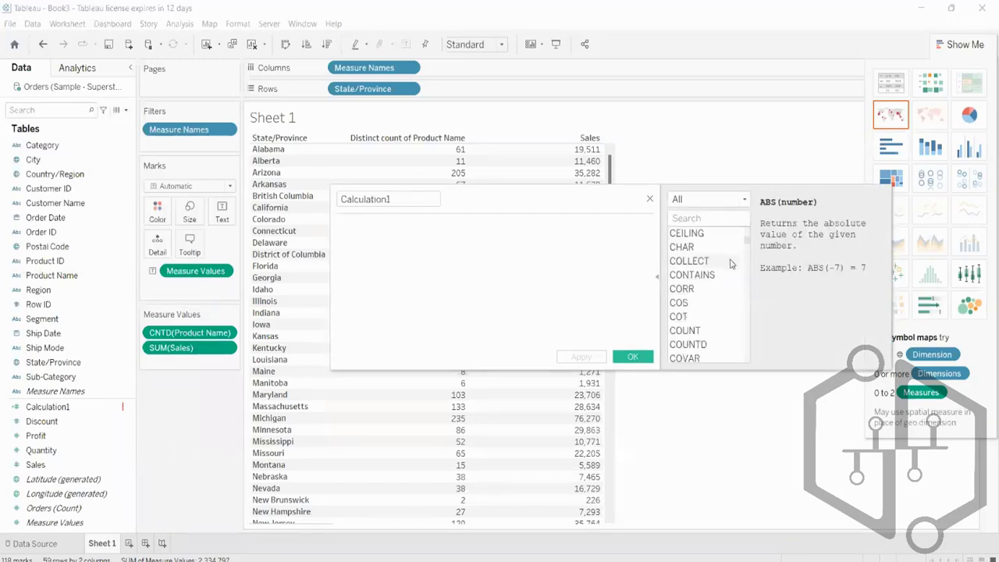
pyautogui.scroll(-10, 730, 263)
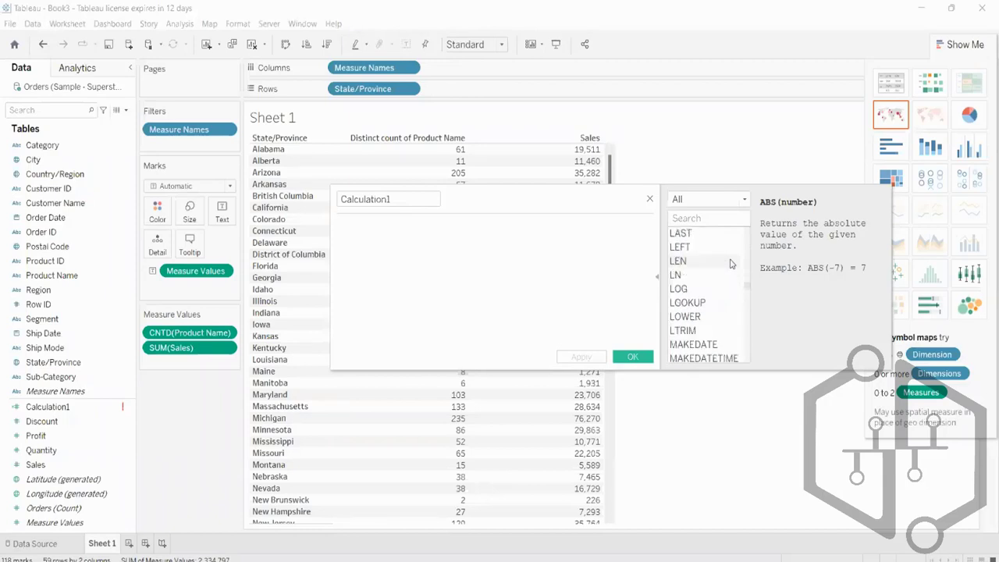
pyautogui.scroll(20, 731, 263)
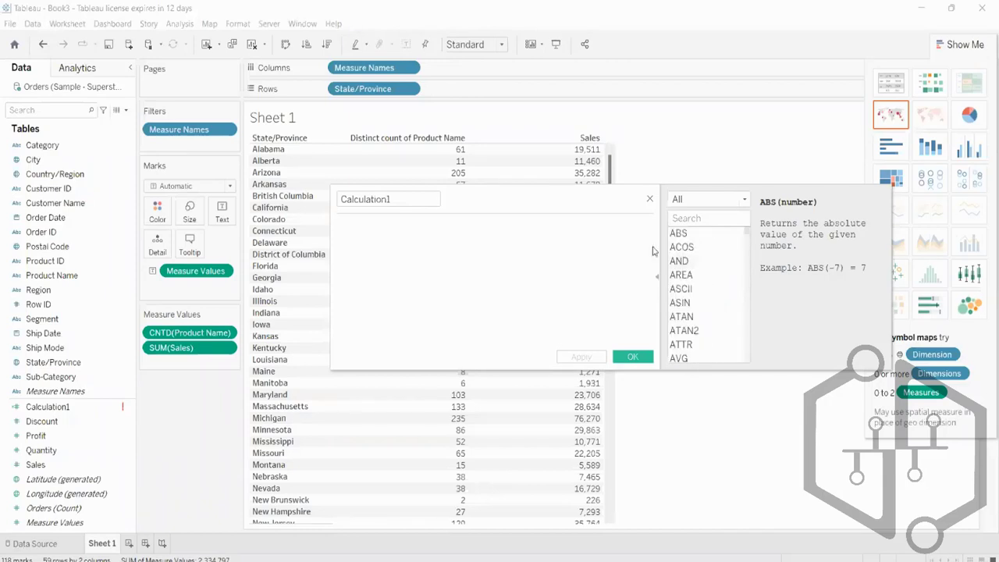
pyautogui.click(702, 262)
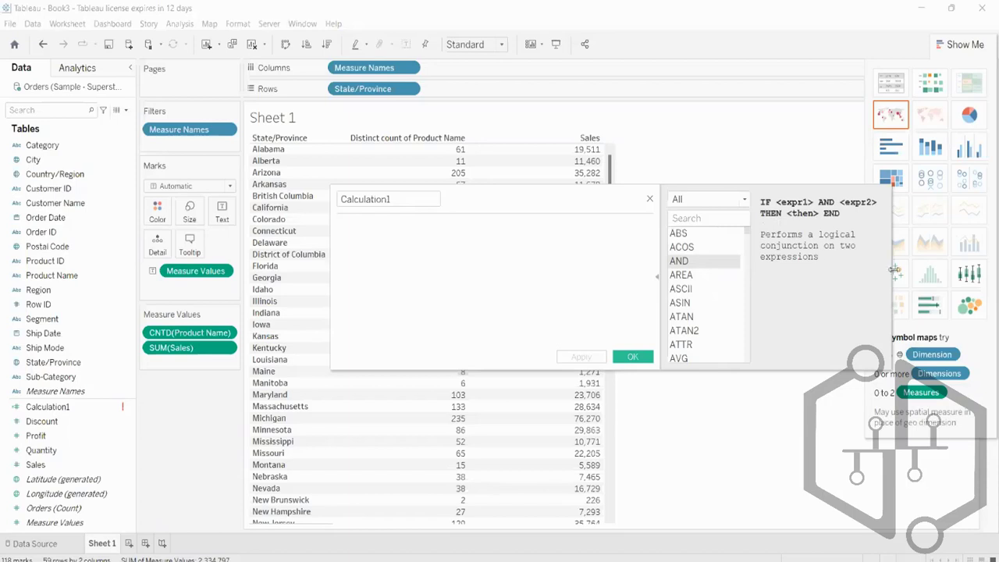
pyautogui.click(716, 292)
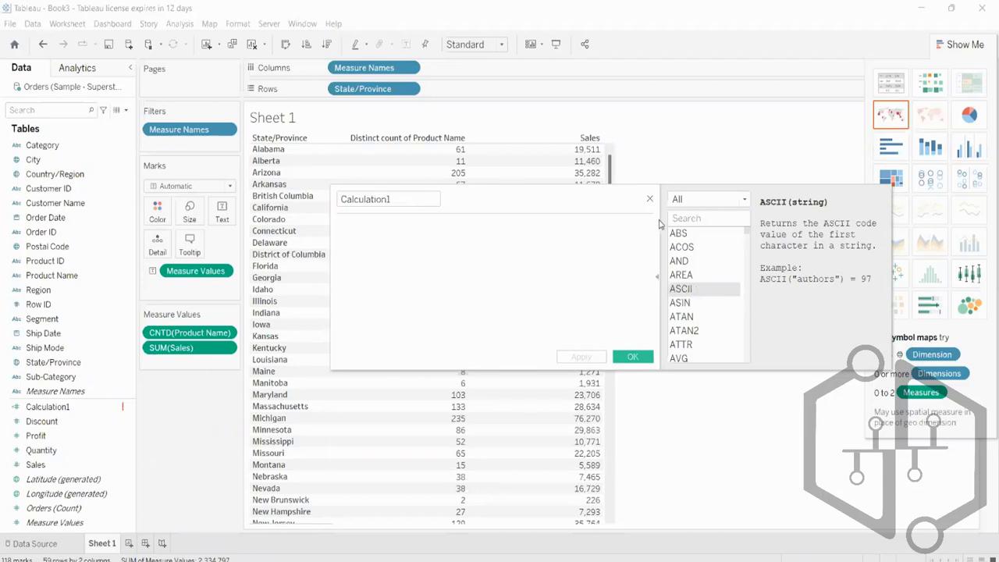
# - Search the function list for SUM and insert the SUM function into the calculation
pyautogui.click(693, 220)
pyautogui.click(395, 227)
pyautogui.click(684, 219)
pyautogui.press('capslock')
pyautogui.write('SUM')
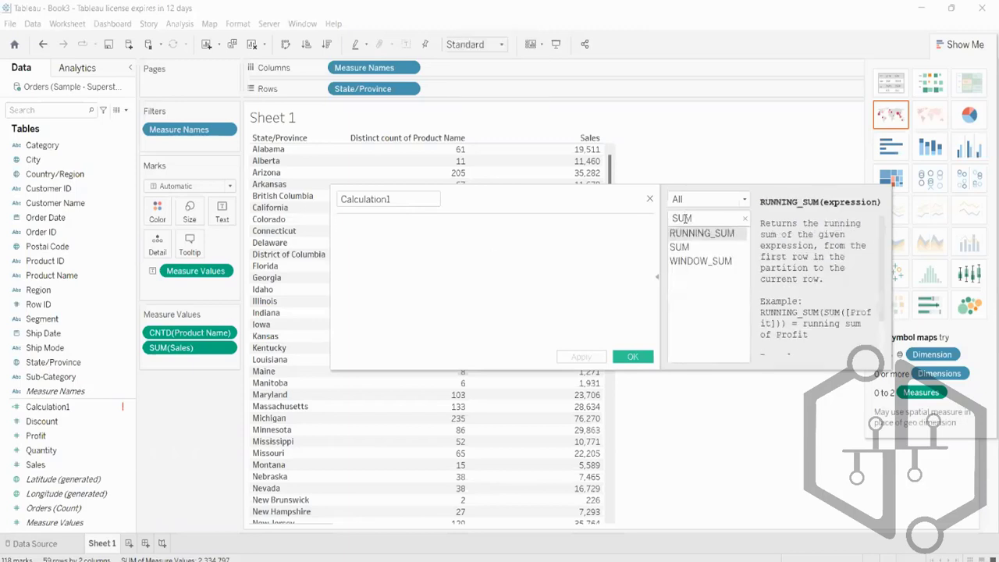
pyautogui.click(678, 248)
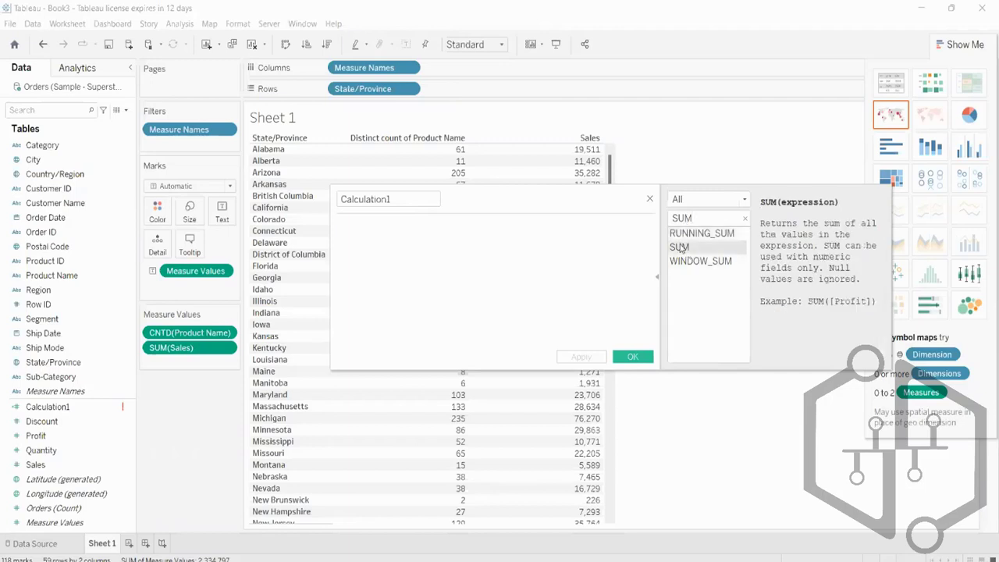
pyautogui.doubleClick(678, 247)
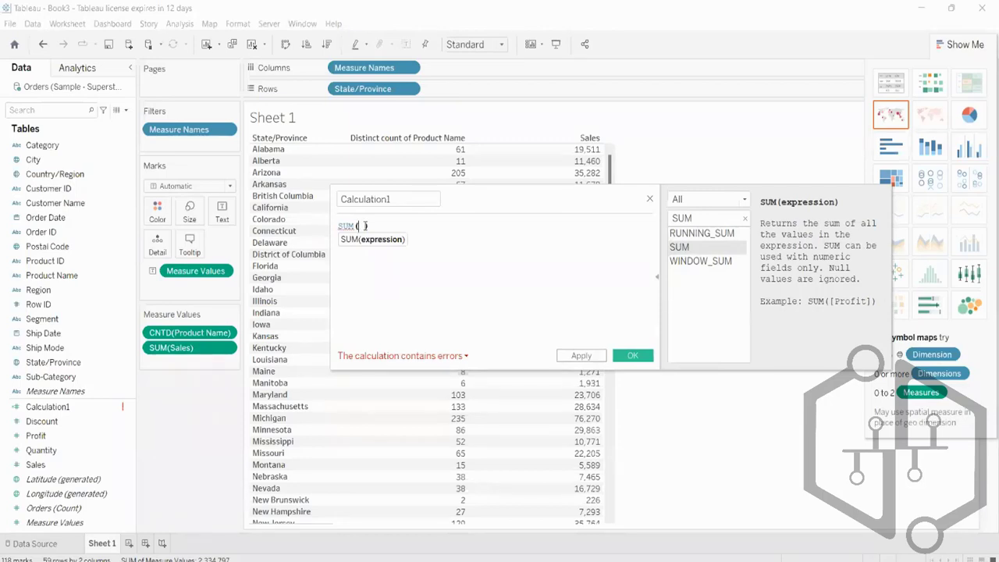
# - Fill the SUM function with the Sales field and append a division sign, giving SUM([Sales])/
pyautogui.write('sales')
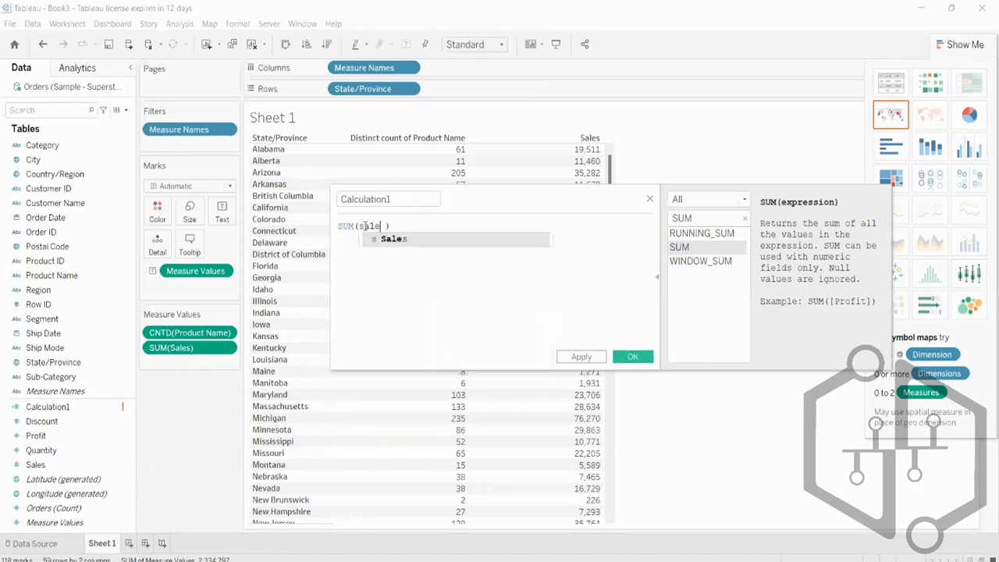
pyautogui.press('Return')
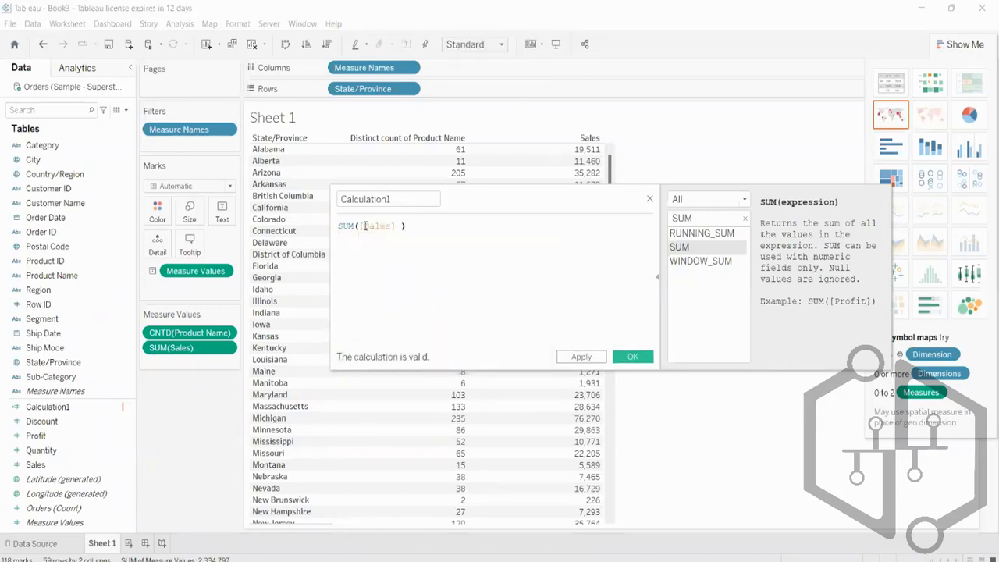
pyautogui.press('Left')
pyautogui.press('BackSpace')
pyautogui.press('Right')
pyautogui.write('/')
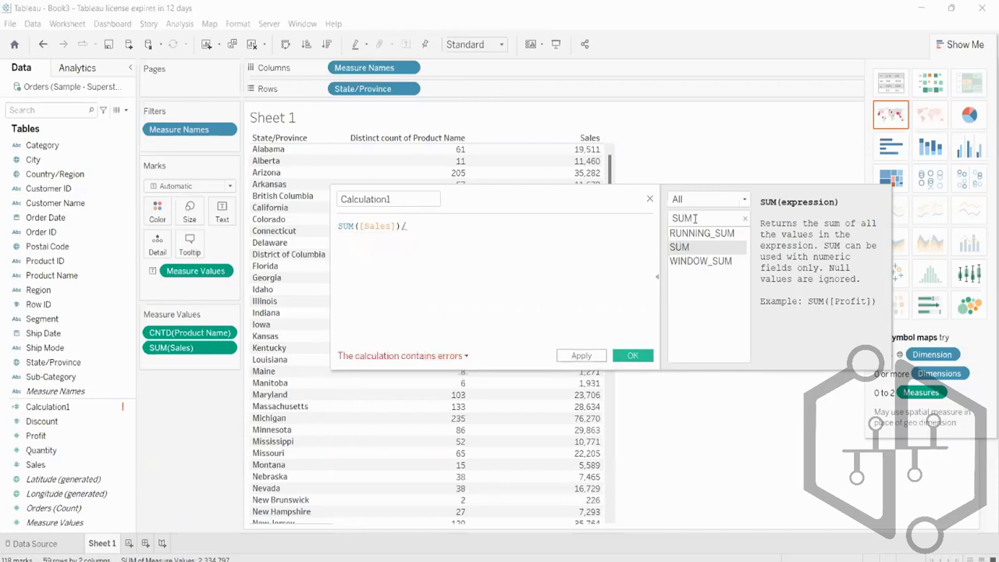
pyautogui.click(484, 222)
pyautogui.write('cou')
pyautogui.click(479, 224)
pyautogui.press('BackSpace')
pyautogui.press('BackSpace')
pyautogui.press('BackSpace')
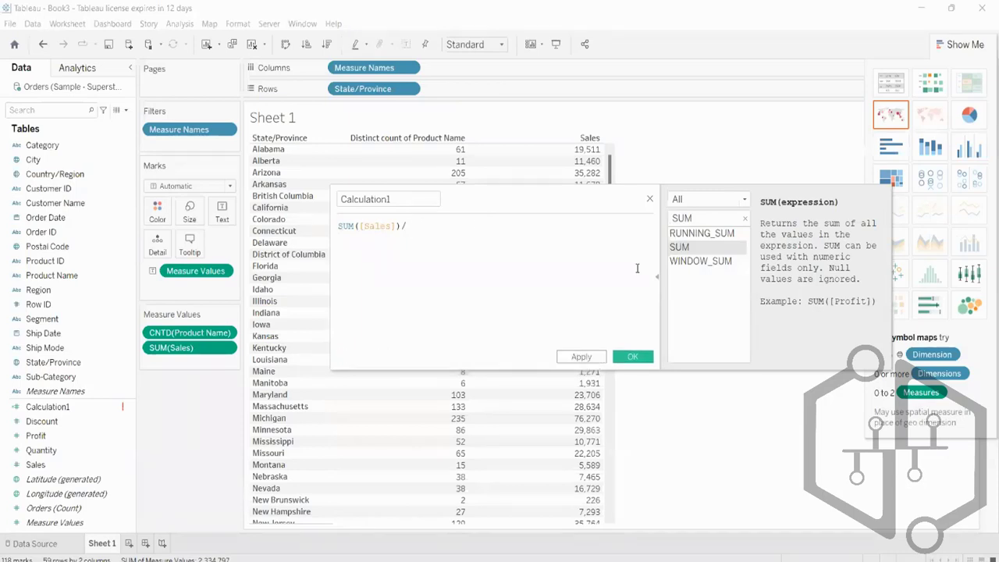
# - Search the functions for COUN and insert COUNTD with the Product Name field as the divisor of SUM([Sales])
pyautogui.click(745, 218)
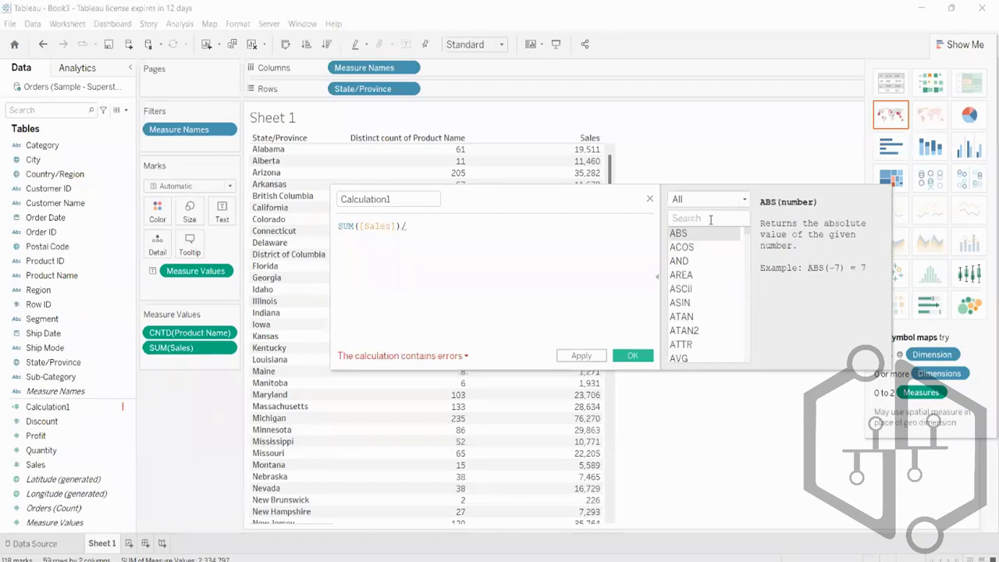
pyautogui.press('capslock')
pyautogui.write('COUN')
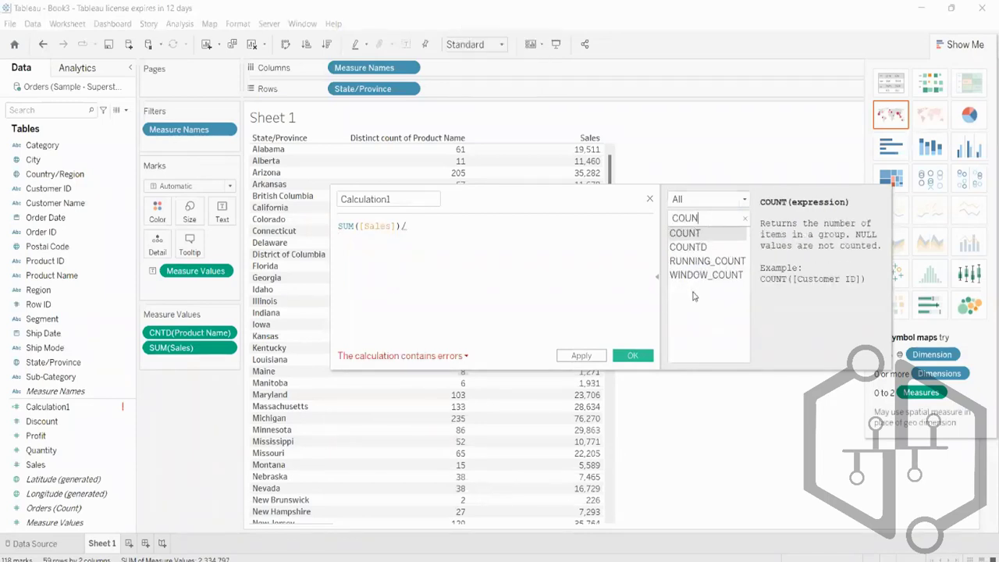
pyautogui.doubleClick(687, 247)
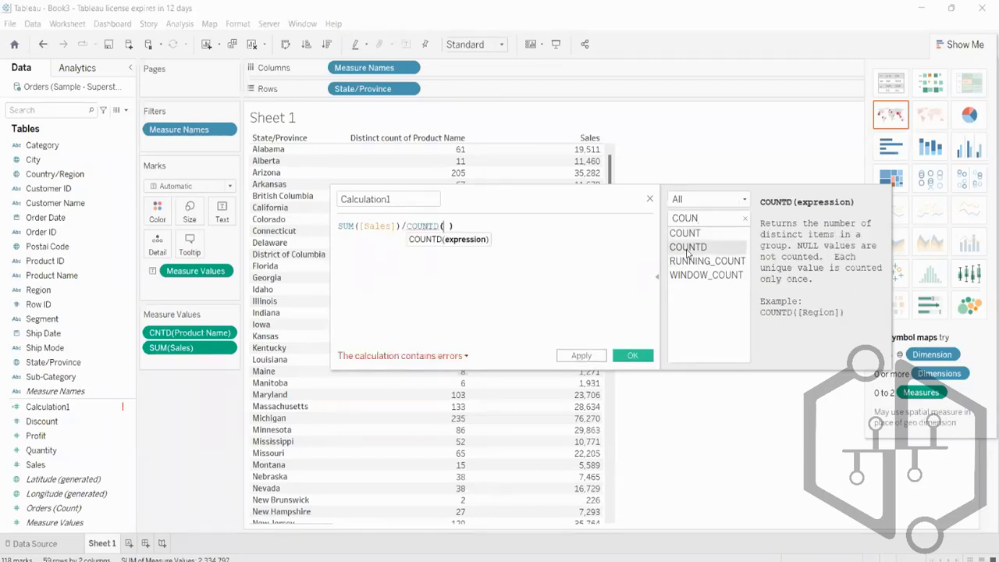
pyautogui.write('PRO')
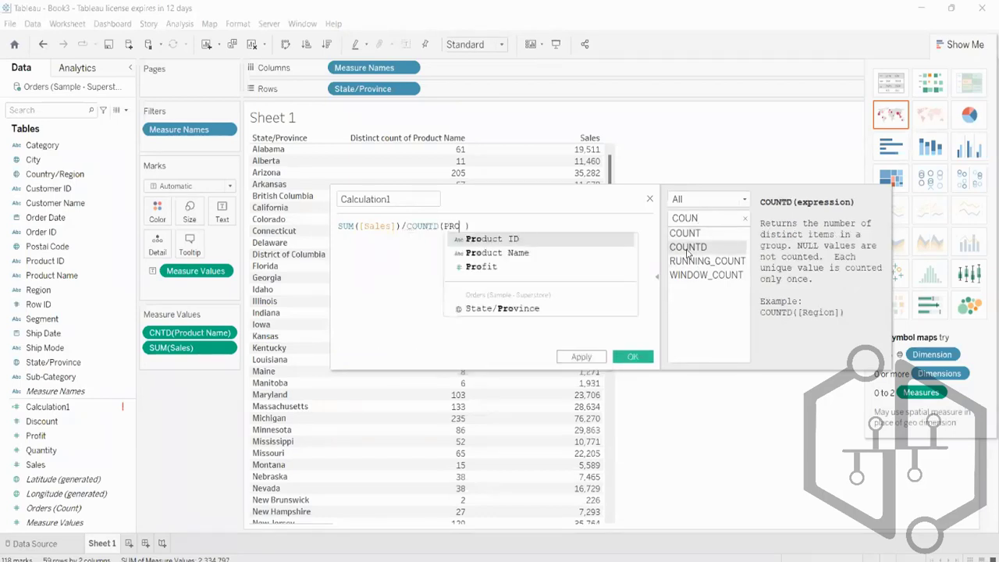
pyautogui.write('D')
pyautogui.click(497, 252)
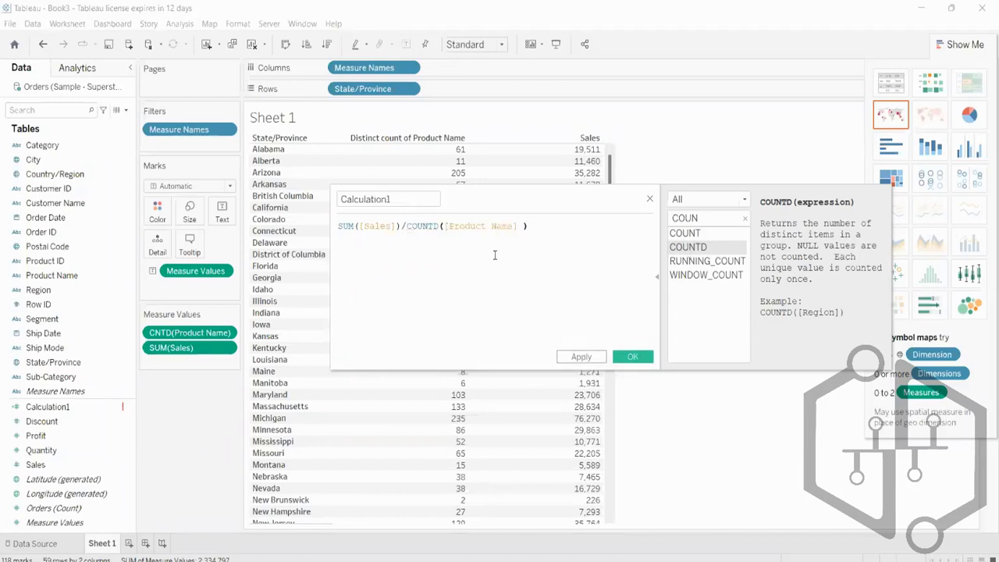
pyautogui.click(524, 224)
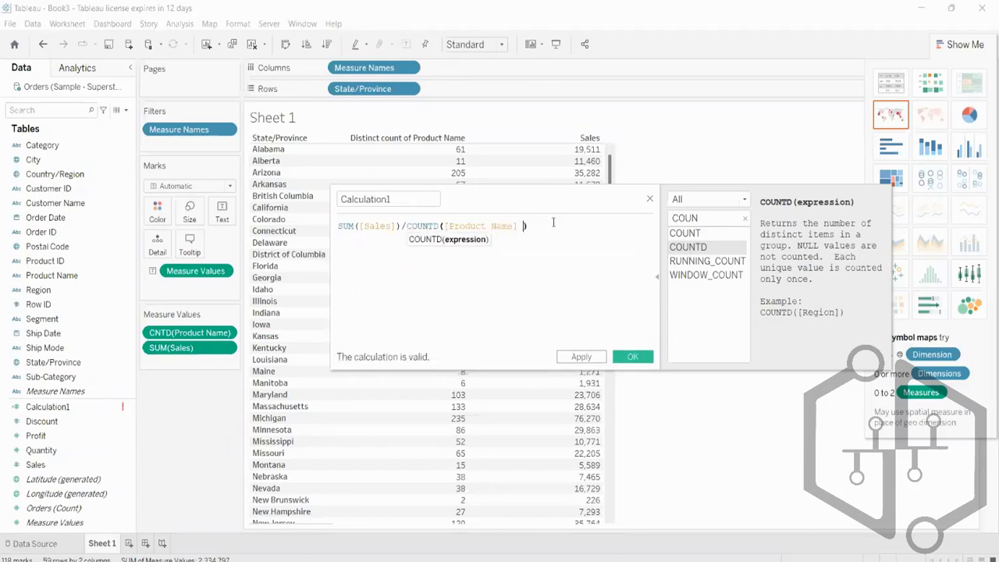
# - Remove the stray space after [Product Name] and save the calculation SUM([Sales])/COUNTD([Product Name])
pyautogui.press('BackSpace')
pyautogui.click(544, 291)
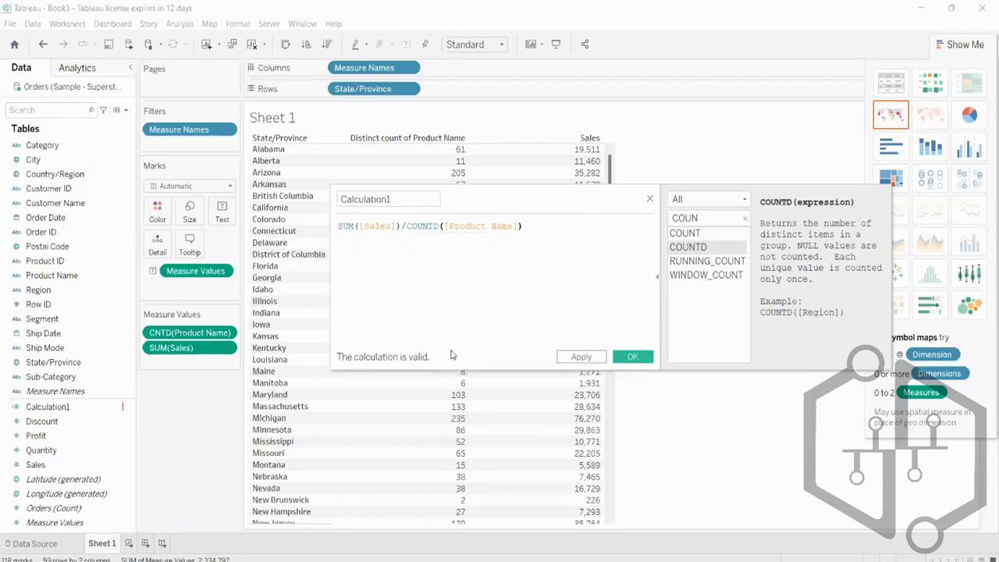
pyautogui.click(577, 356)
pyautogui.click(635, 359)
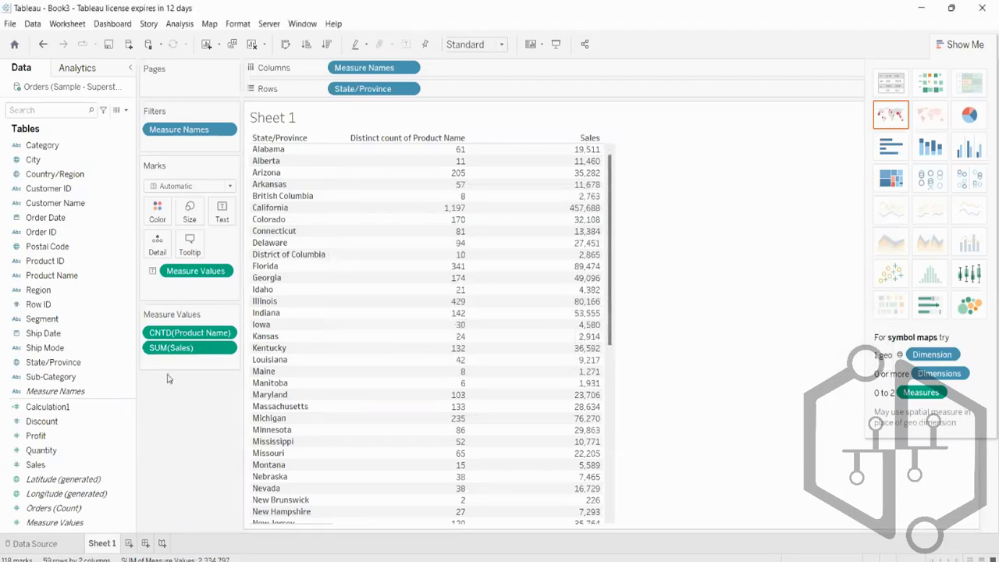
# - Rename the calculated field Calculation1 as Sales/Item Sold, save it, and select it in the data fields
pyautogui.click(94, 407)
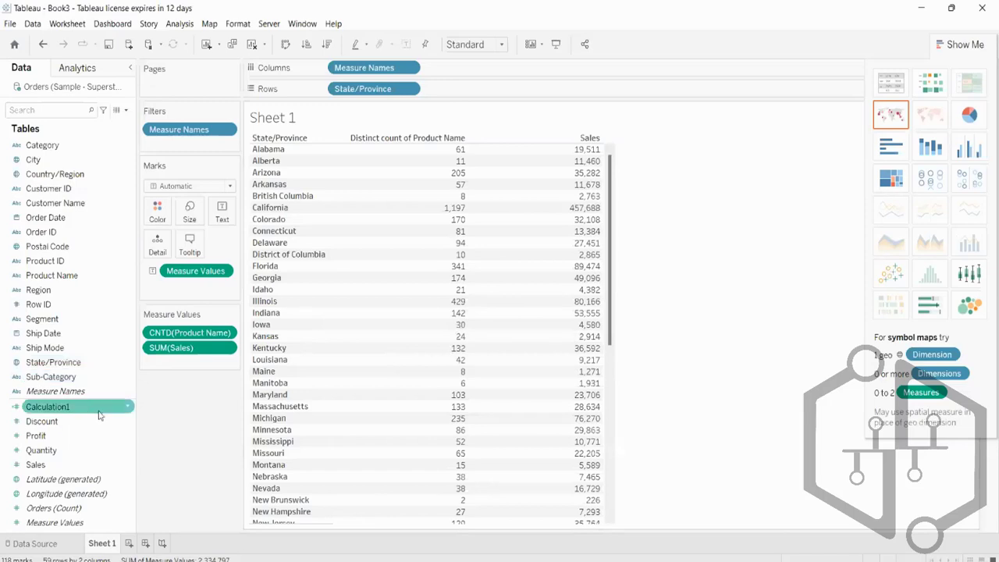
pyautogui.click(99, 410)
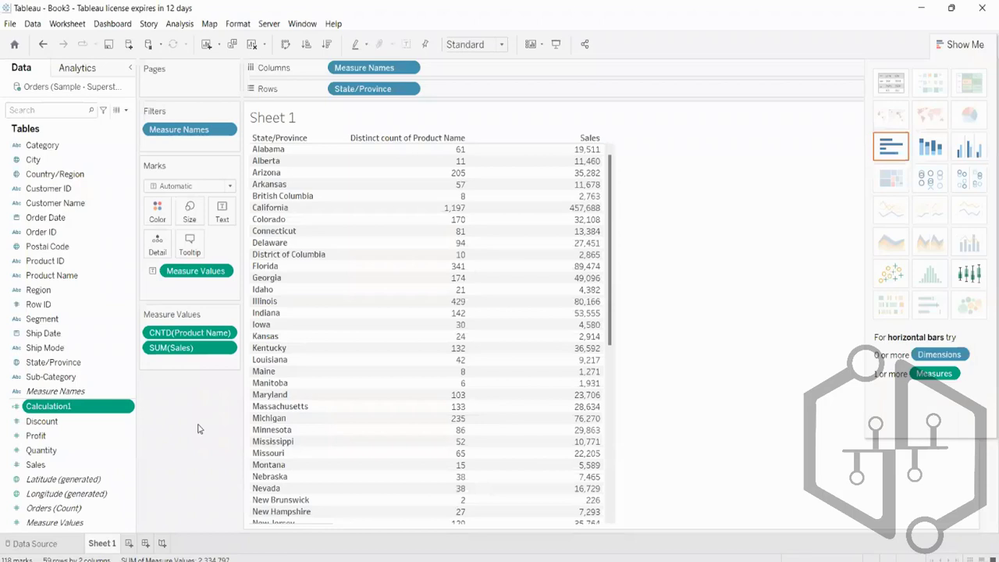
pyautogui.rightClick(85, 408)
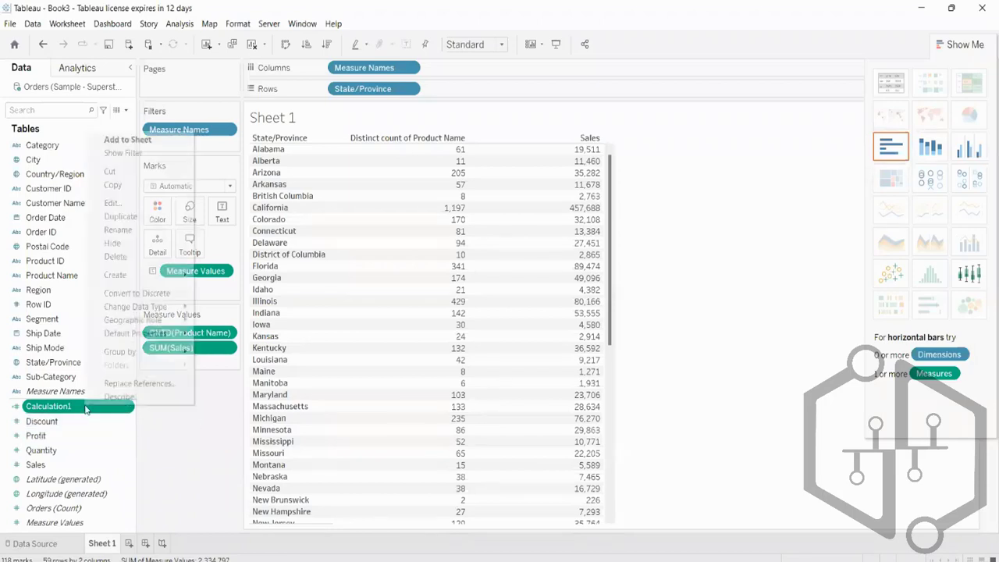
pyautogui.click(153, 202)
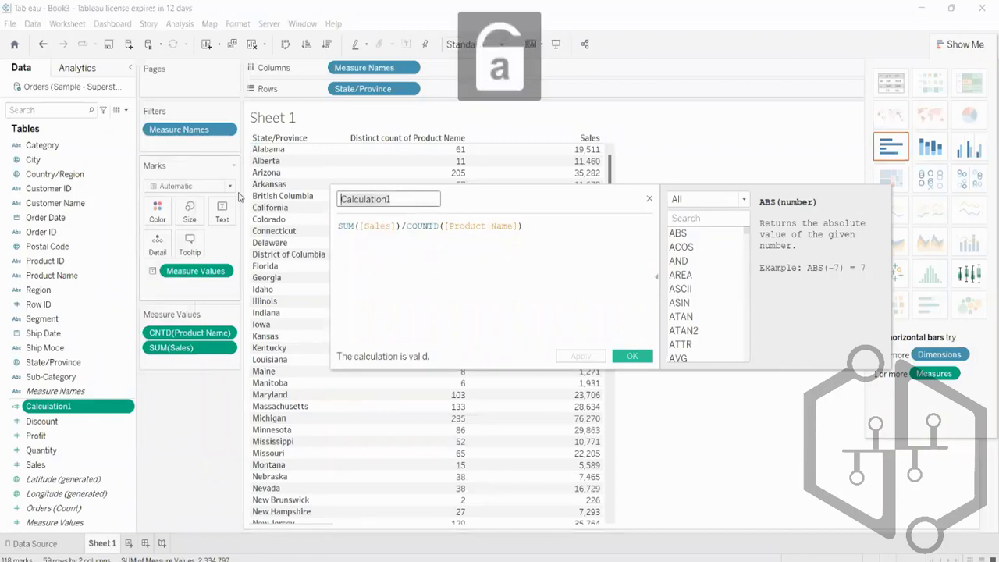
pyautogui.write('Sales/')
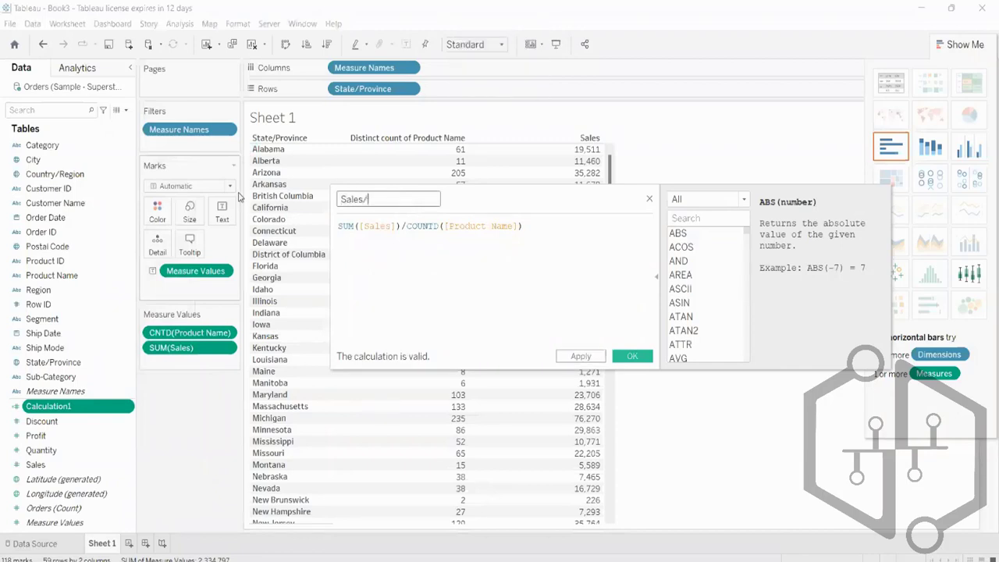
pyautogui.write('Item Sold')
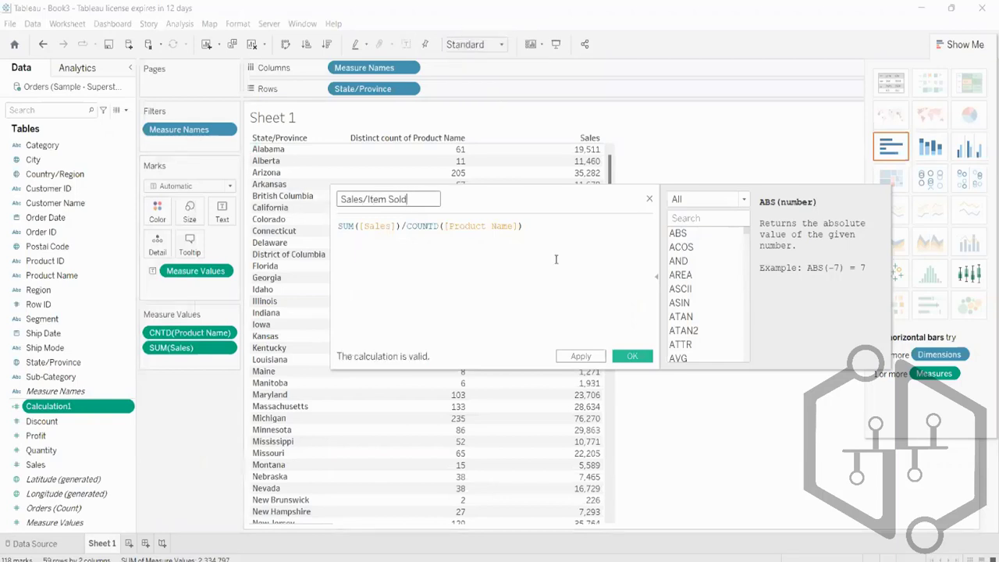
pyautogui.click(580, 355)
pyautogui.click(633, 357)
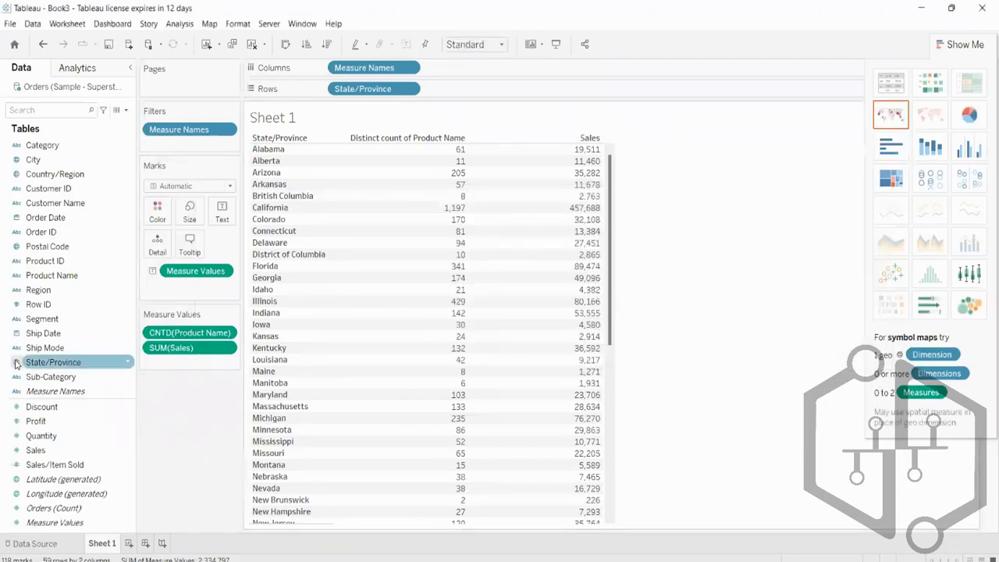
pyautogui.click(80, 465)
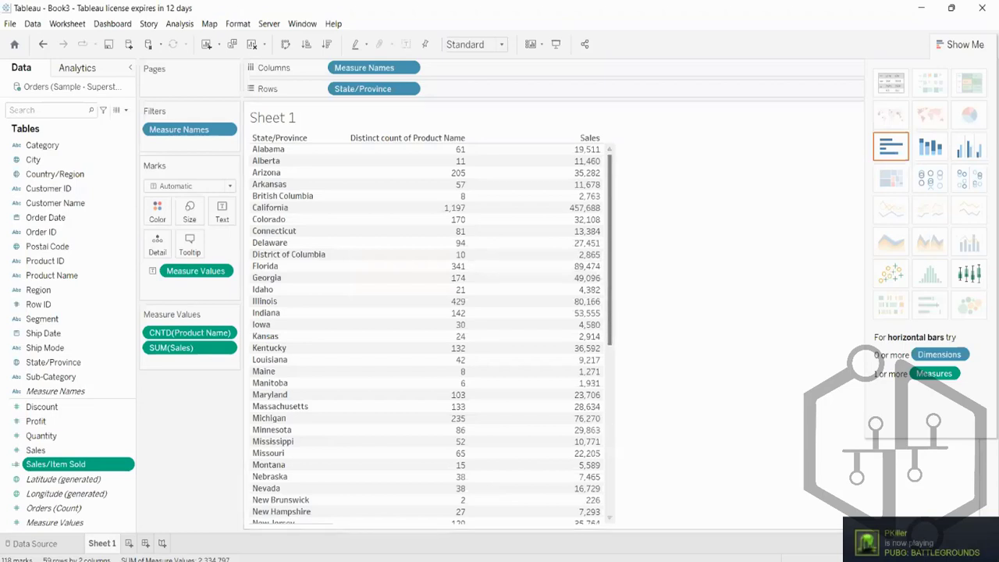
# - Exit Steam from the system tray to stop its game notifications
pyautogui.click(782, 561)
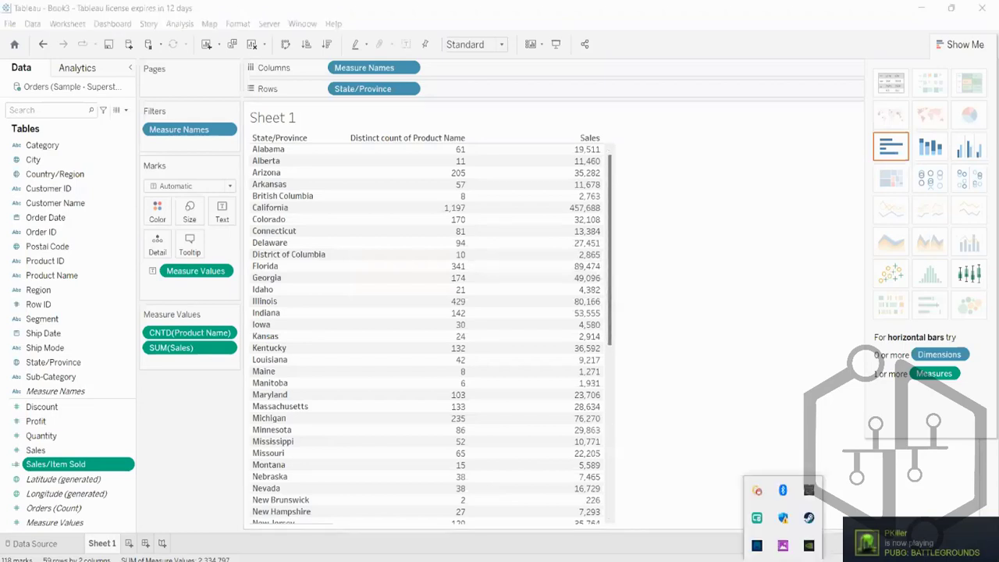
pyautogui.rightClick(808, 518)
pyautogui.click(827, 523)
pyautogui.click(777, 560)
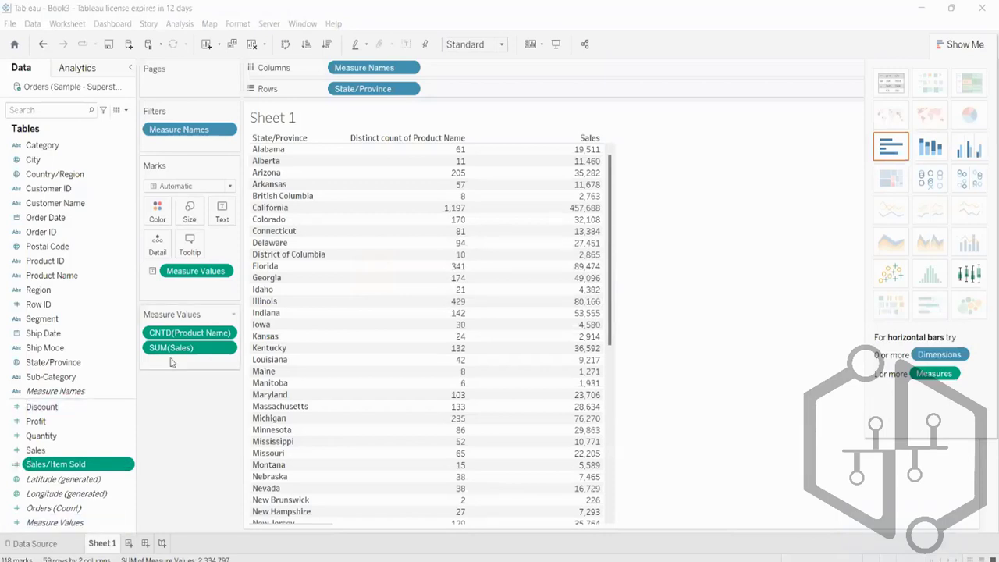
# - Remove the distinct Product Name count and SUM(Sales) from the view and show Sales/Item Sold as text per State/Province
pyautogui.moveTo(192, 336); pyautogui.dragTo(91, 362)
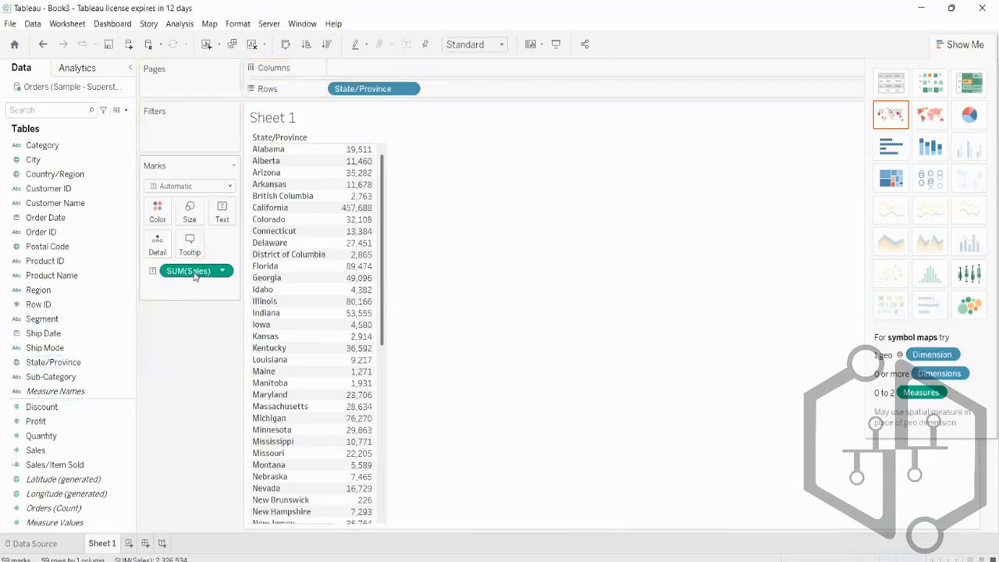
pyautogui.moveTo(196, 270); pyautogui.dragTo(89, 345)
pyautogui.moveTo(47, 464); pyautogui.dragTo(211, 217)
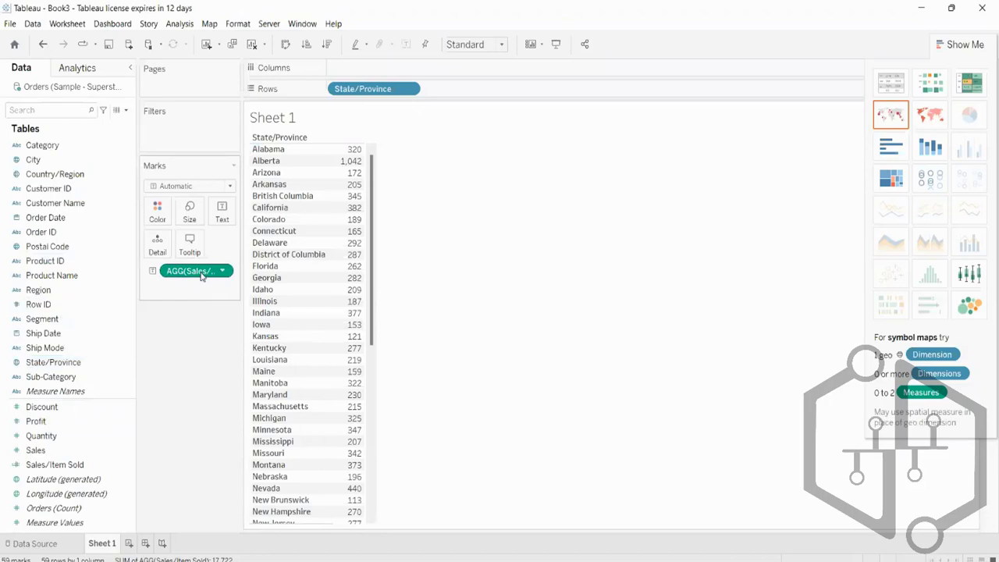
# - Try encoding Sales/Item Sold as color in the State/Province table, and return it to text
pyautogui.moveTo(201, 276); pyautogui.dragTo(164, 224)
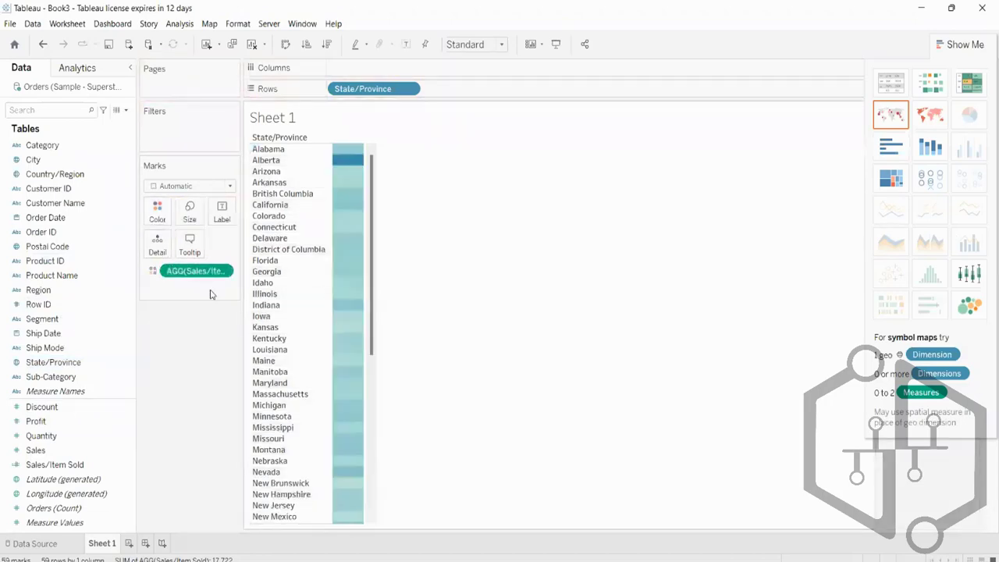
pyautogui.moveTo(207, 273); pyautogui.dragTo(220, 212)
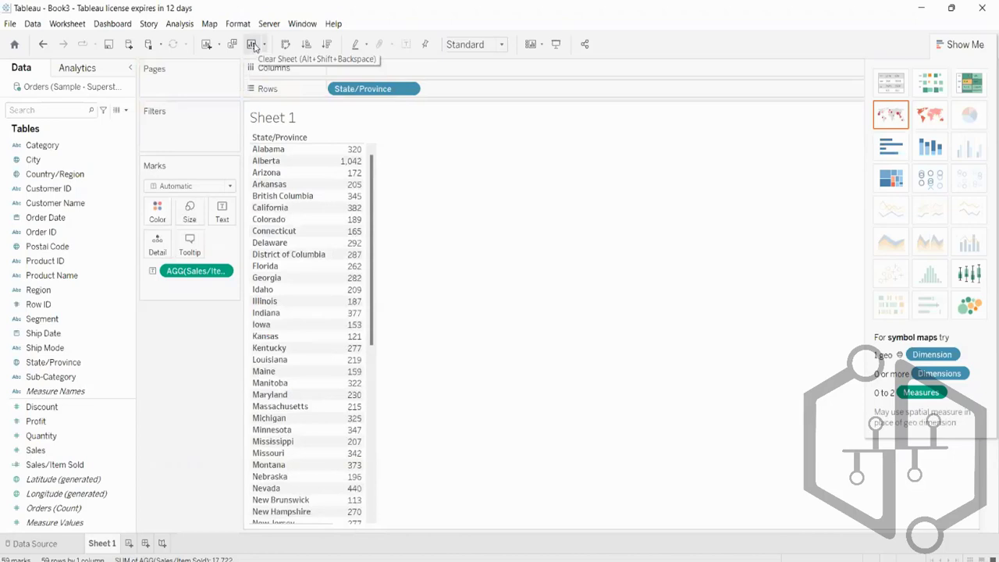
# - Clear the worksheet and place the Customer Name field on Rows
pyautogui.click(253, 45)
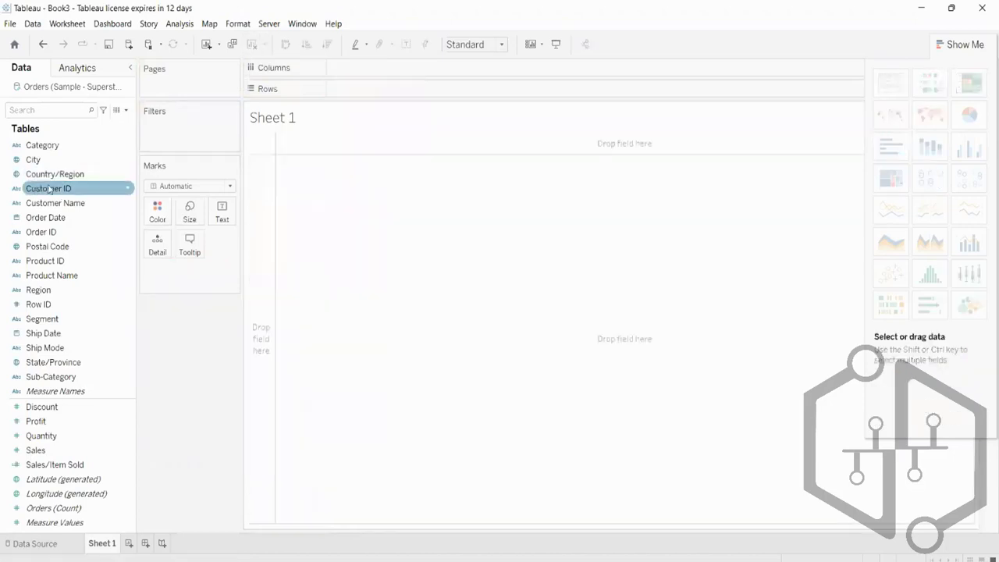
pyautogui.moveTo(56, 207); pyautogui.dragTo(411, 88)
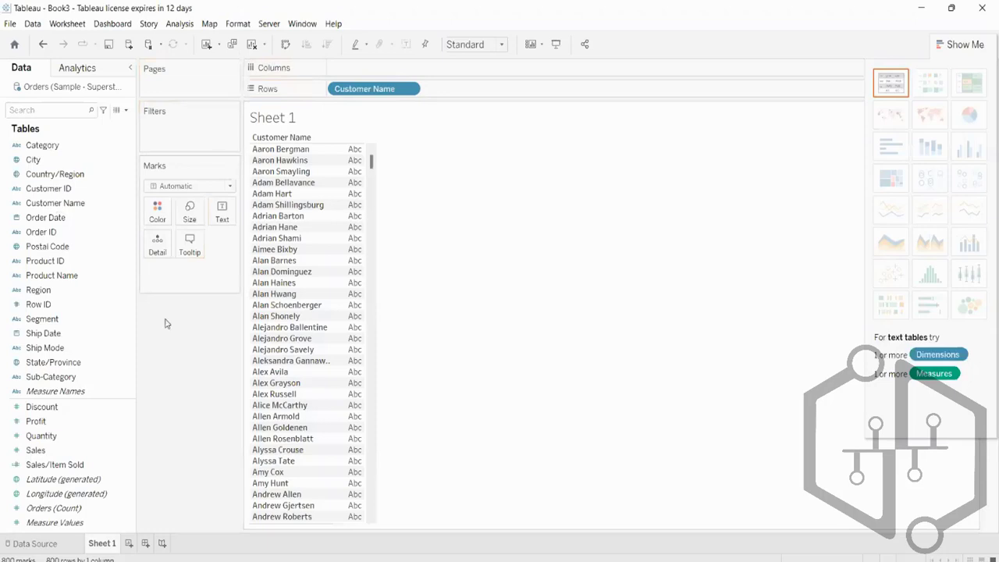
pyautogui.click(77, 335)
pyautogui.click(61, 348)
pyautogui.click(45, 217)
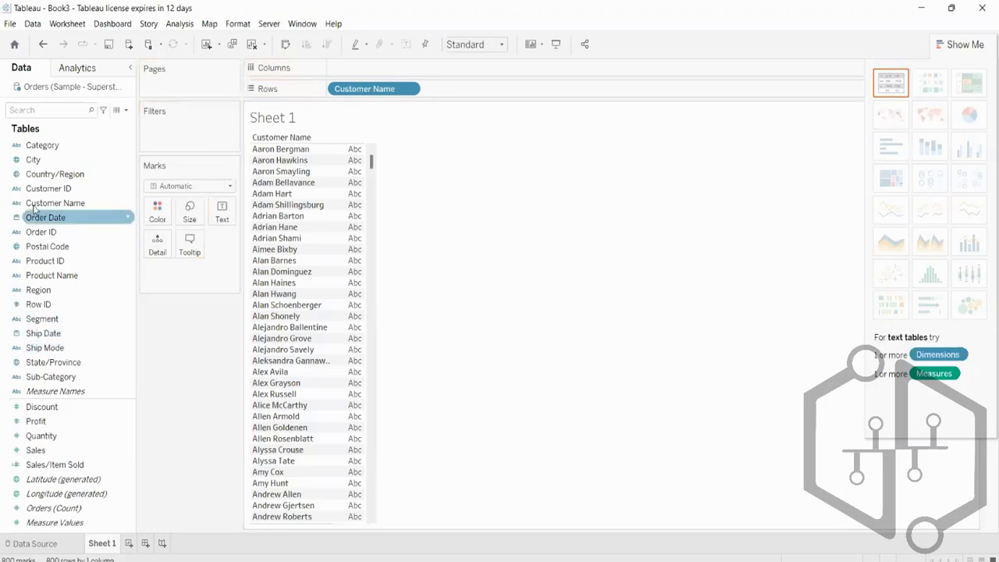
pyautogui.click(54, 205)
# - Try a Customer Name filter with all values deselected, look through its value list, and cancel it
pyautogui.moveTo(55, 204); pyautogui.dragTo(186, 134)
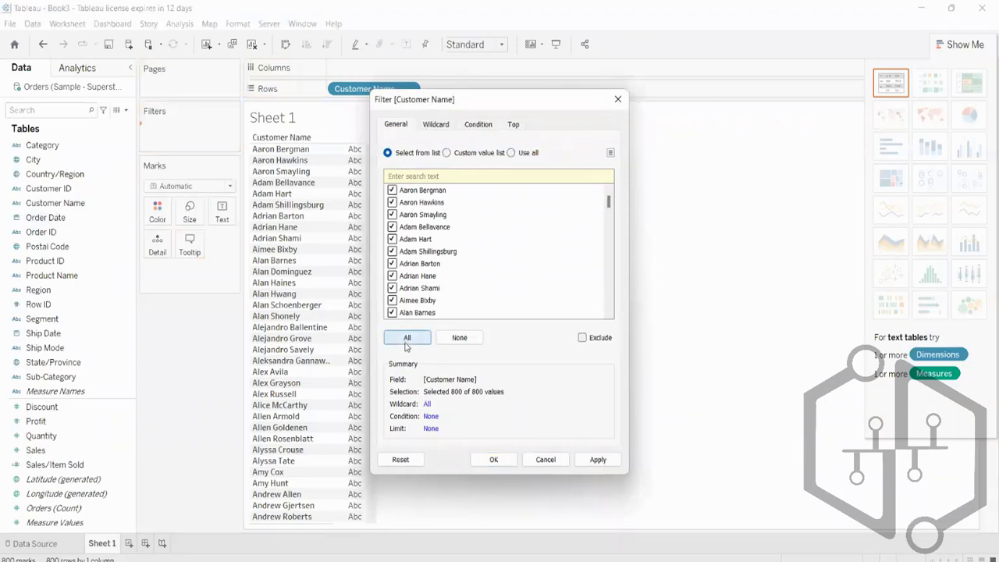
pyautogui.click(456, 337)
pyautogui.scroll(-6, 406, 269)
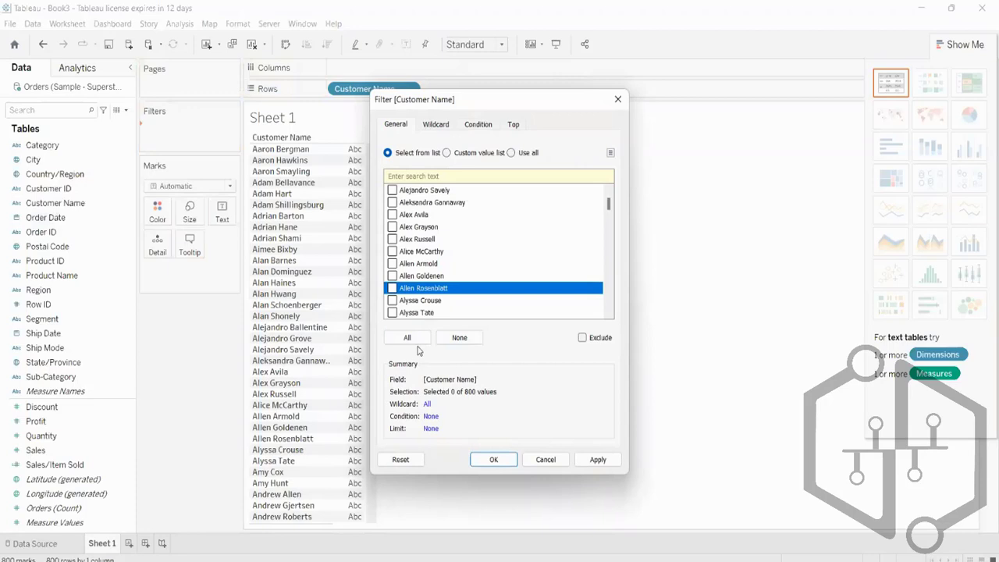
pyautogui.click(545, 459)
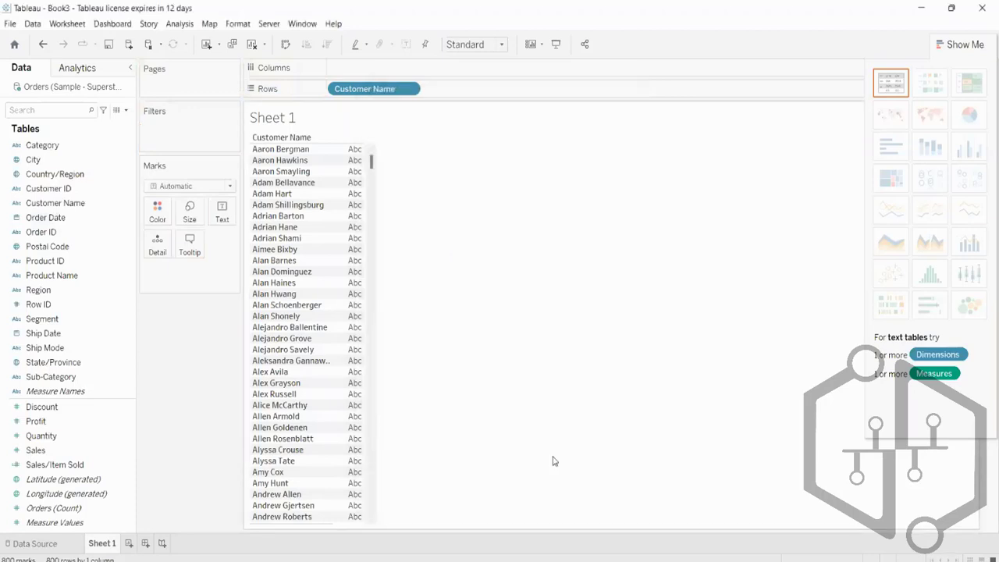
# - Undo placing Customer Name on Rows and place it on Rows again
pyautogui.hotkey('ctrl', 'z')
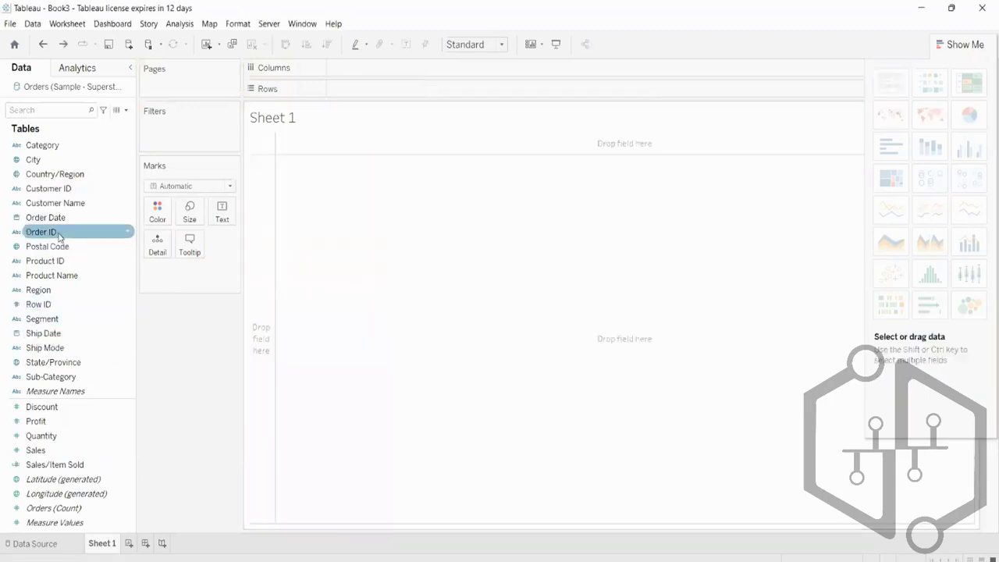
pyautogui.moveTo(55, 203); pyautogui.dragTo(400, 89)
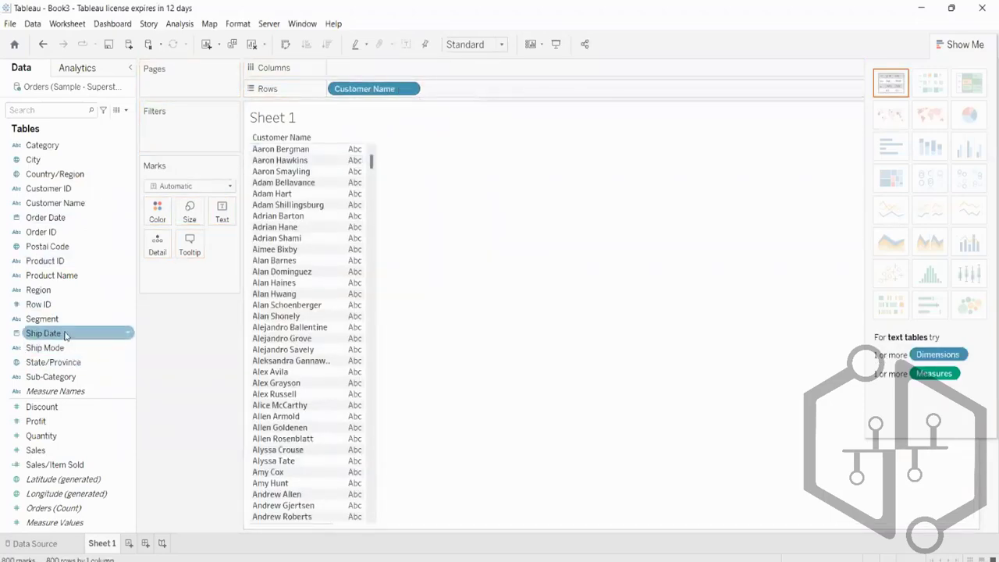
# - Open a Customer Name filter to examine its wildcard matching and condition options, and close it without applying
pyautogui.moveTo(55, 203); pyautogui.dragTo(156, 115)
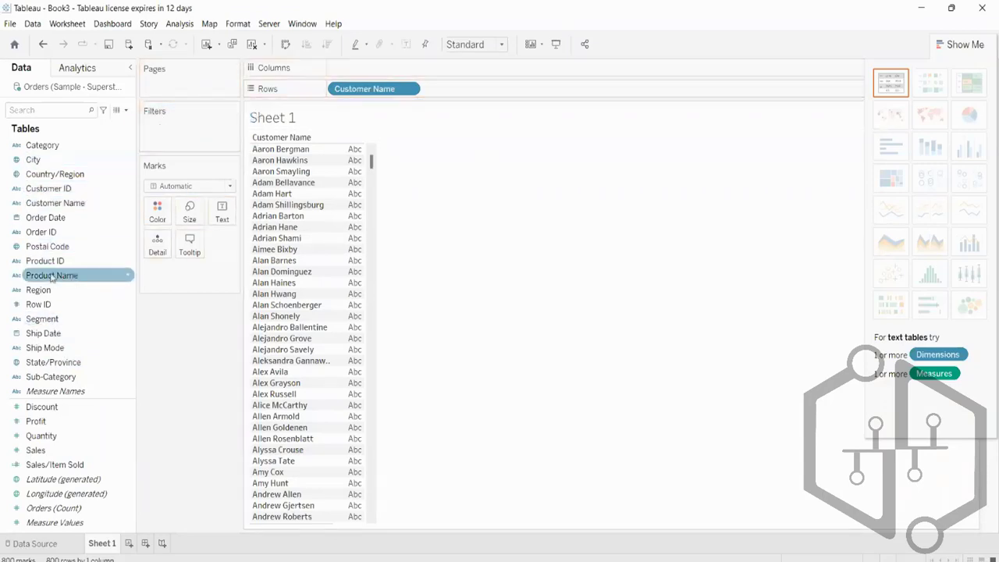
pyautogui.moveTo(55, 202); pyautogui.dragTo(156, 141)
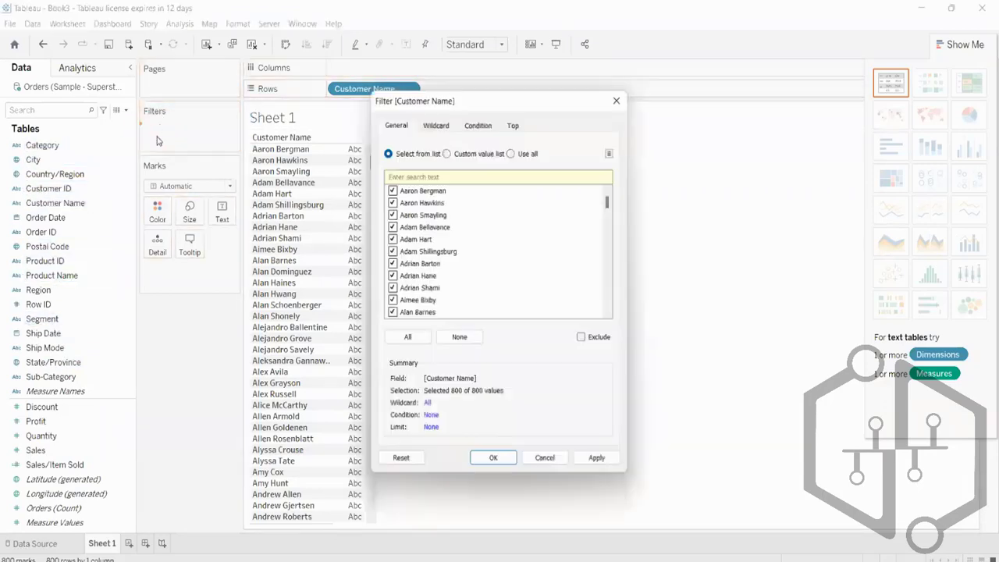
pyautogui.click(435, 125)
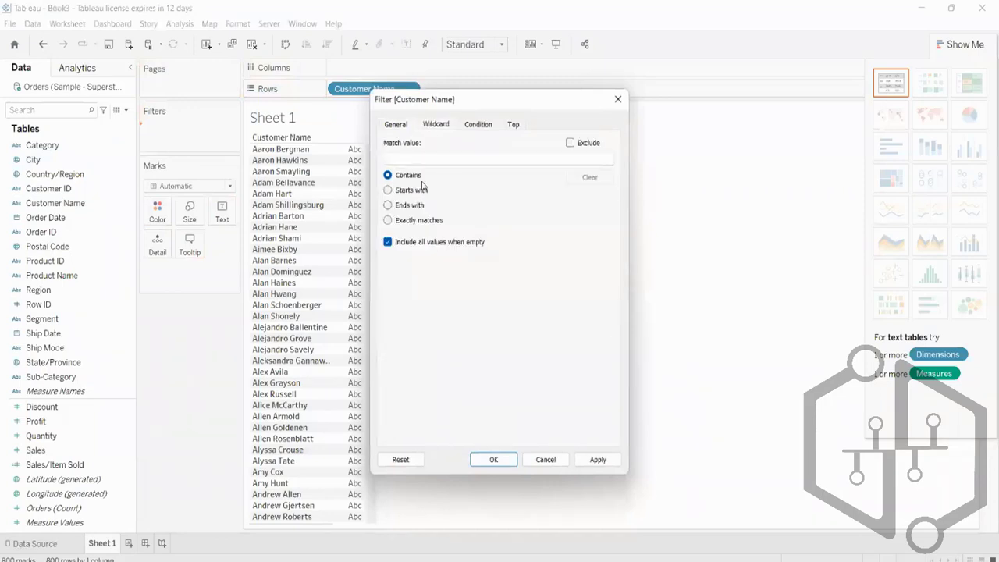
pyautogui.click(388, 191)
pyautogui.click(481, 127)
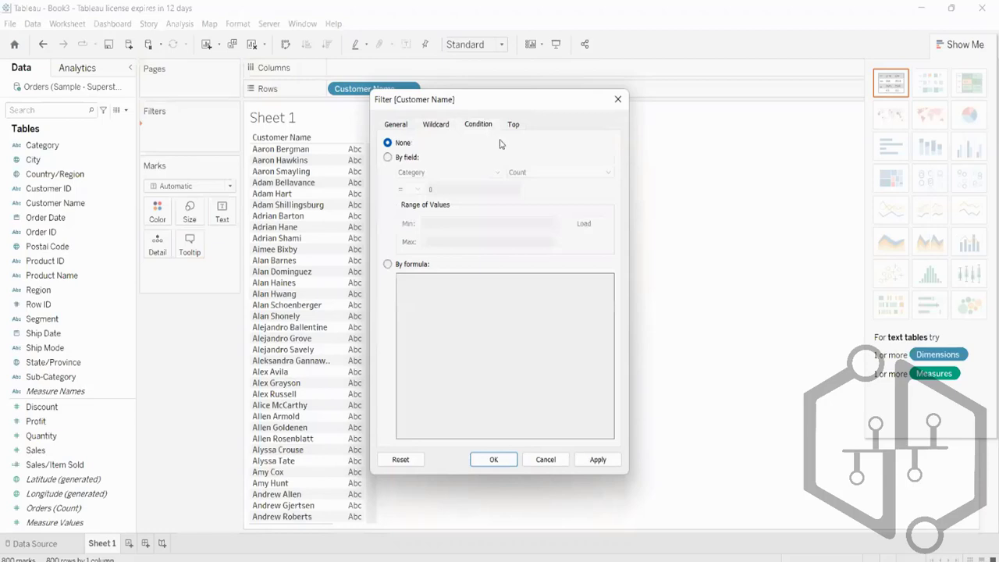
pyautogui.click(615, 100)
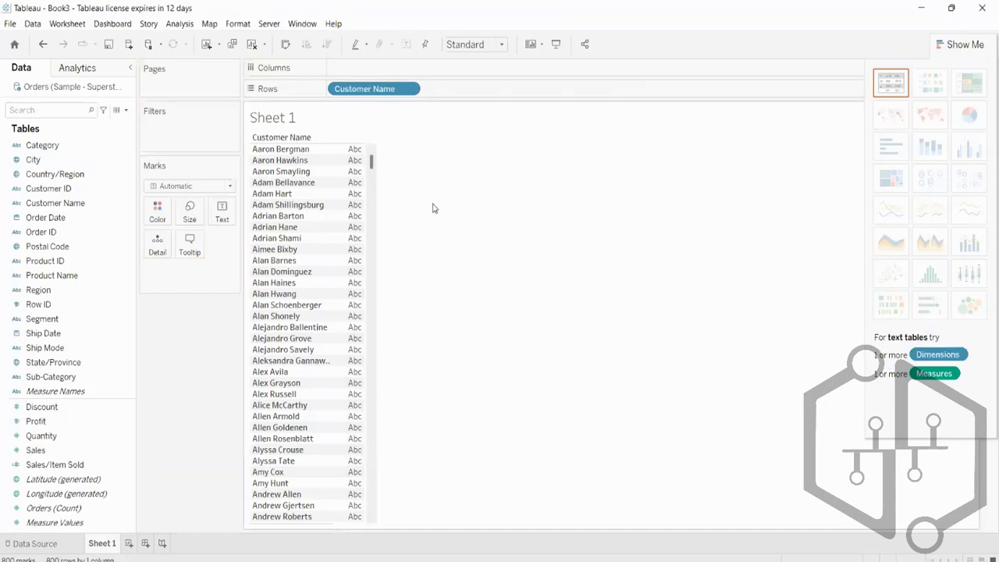
# - Start a new calculated field based on the Customer Name field
pyautogui.rightClick(65, 261)
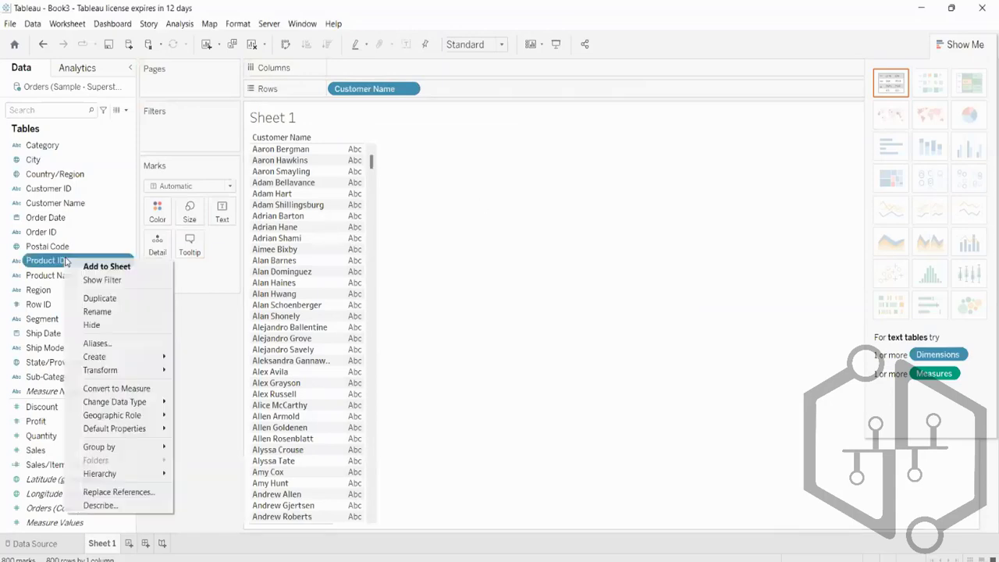
pyautogui.click(601, 303)
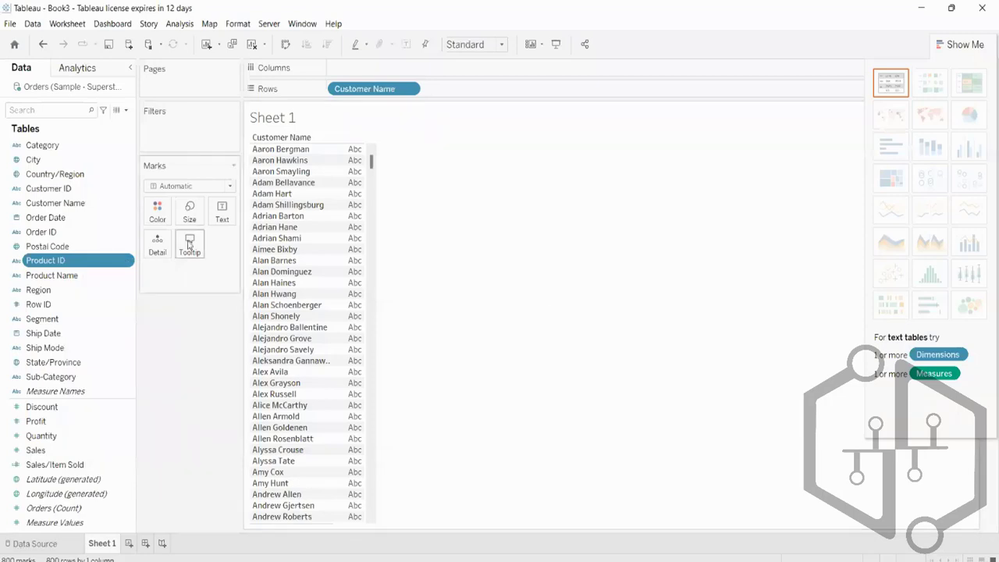
pyautogui.click(109, 206)
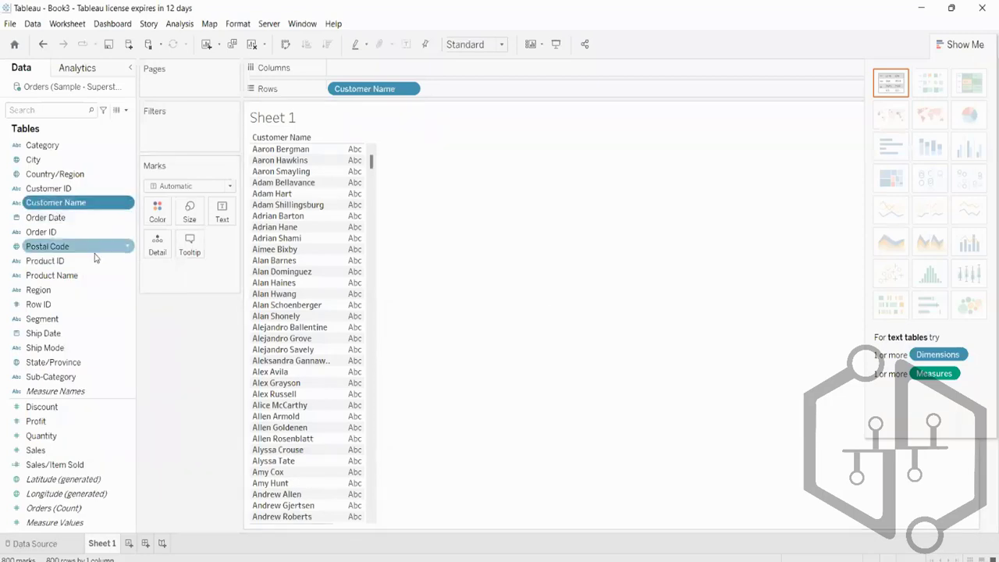
pyautogui.rightClick(92, 208)
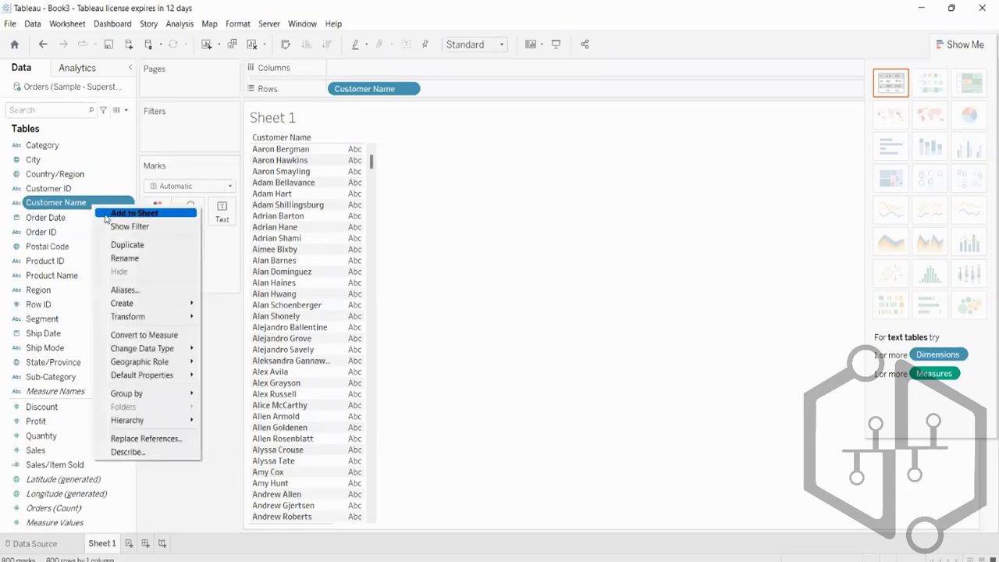
pyautogui.rightClick(78, 207)
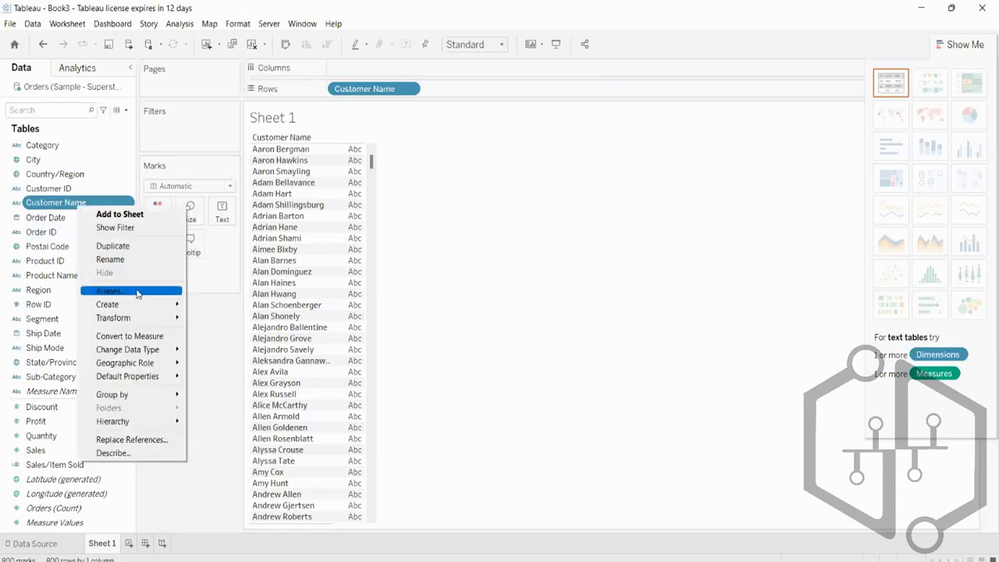
pyautogui.moveTo(136, 305)
pyautogui.click(224, 307)
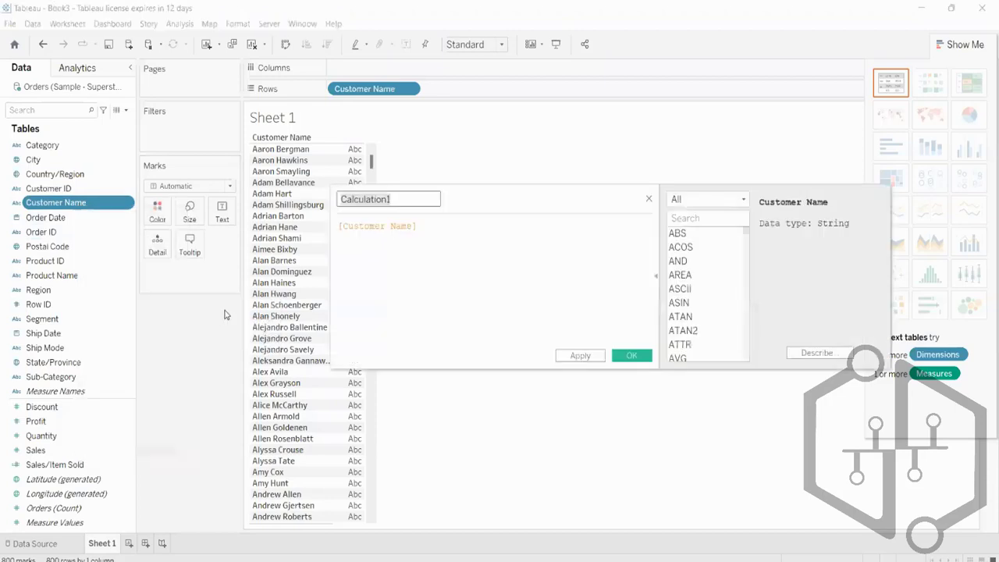
# - Search the function list for "st" and insert the STARTSWITH function into the calculation
pyautogui.moveTo(415, 225); pyautogui.dragTo(334, 226)
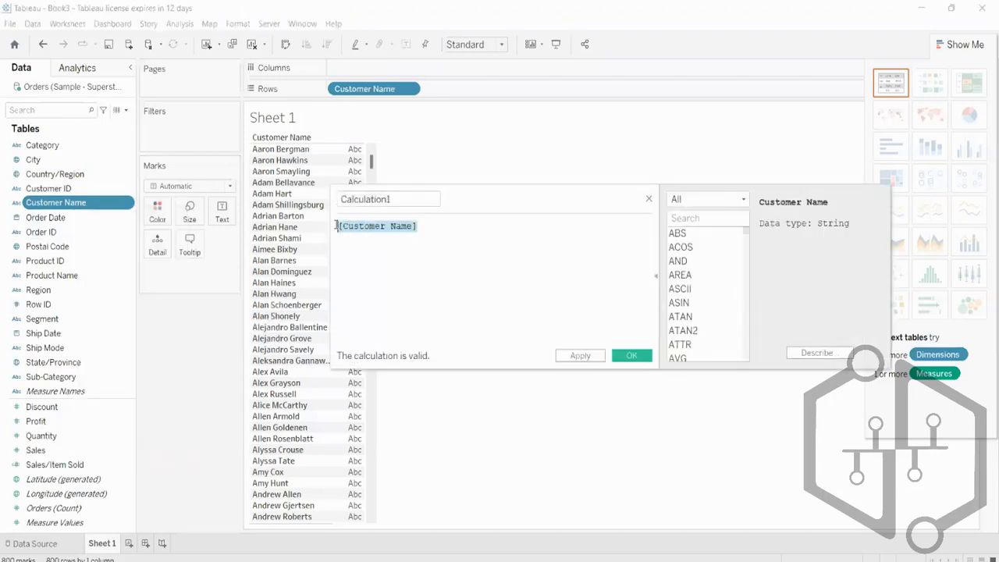
pyautogui.click(434, 226)
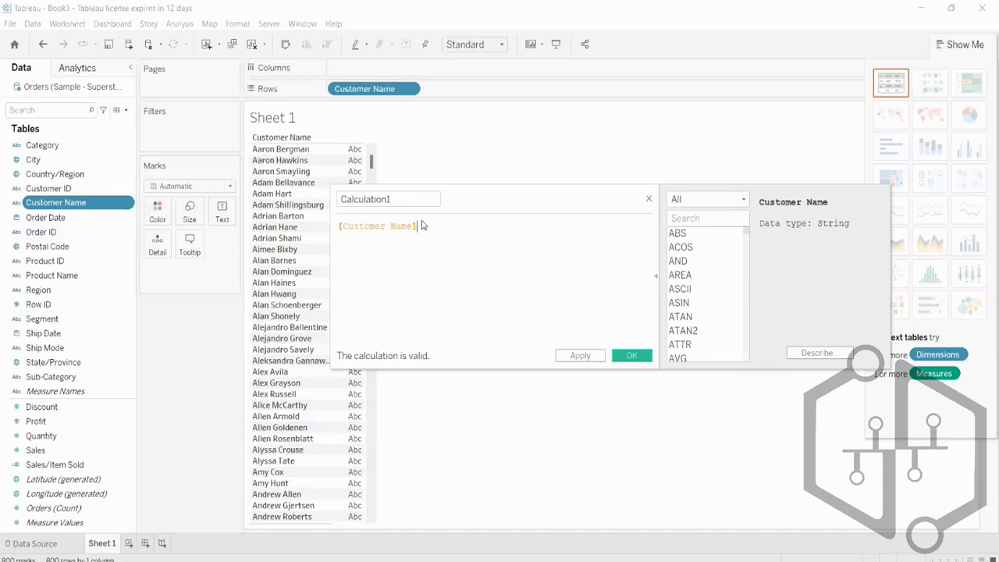
pyautogui.click(683, 221)
pyautogui.write('st')
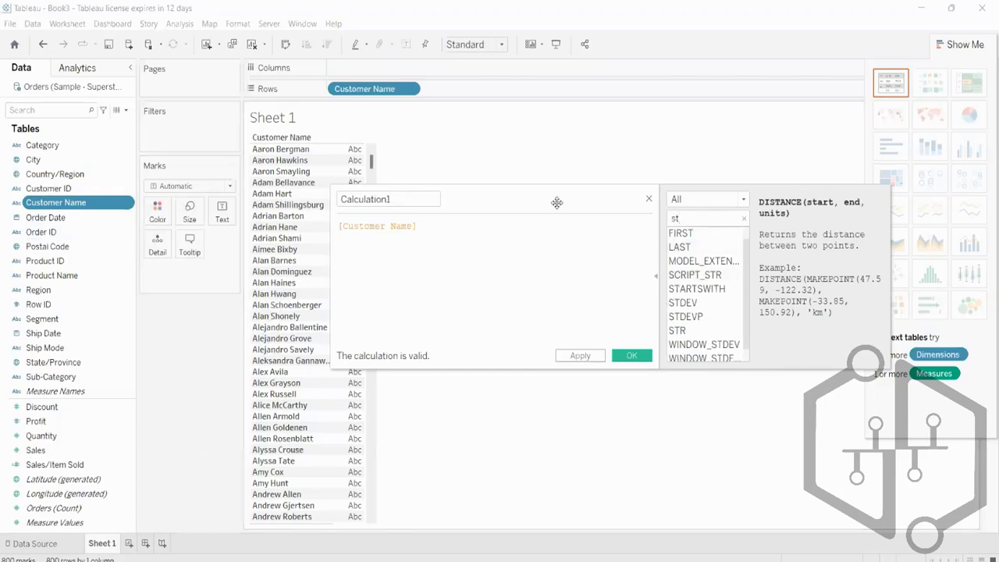
pyautogui.click(721, 288)
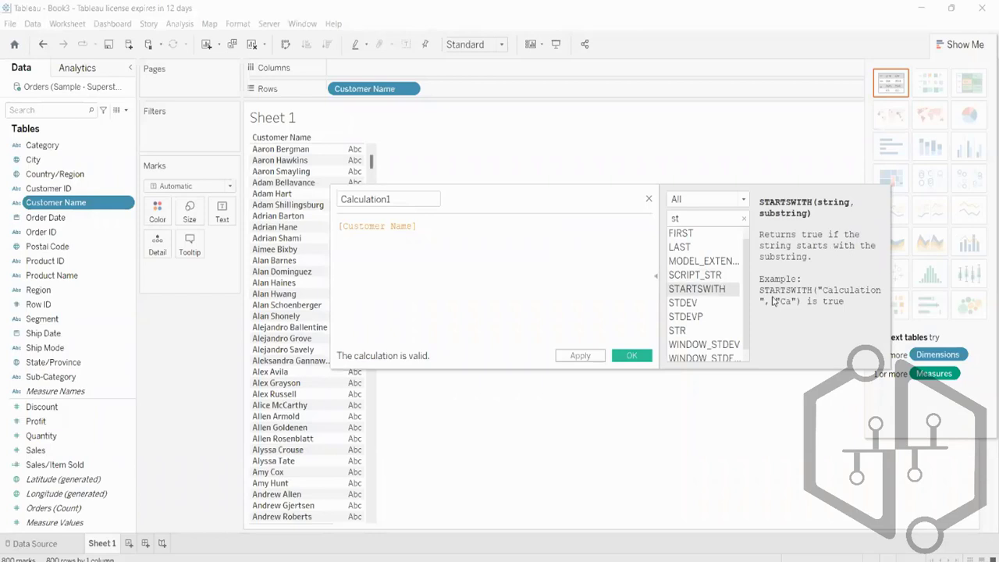
pyautogui.doubleClick(722, 289)
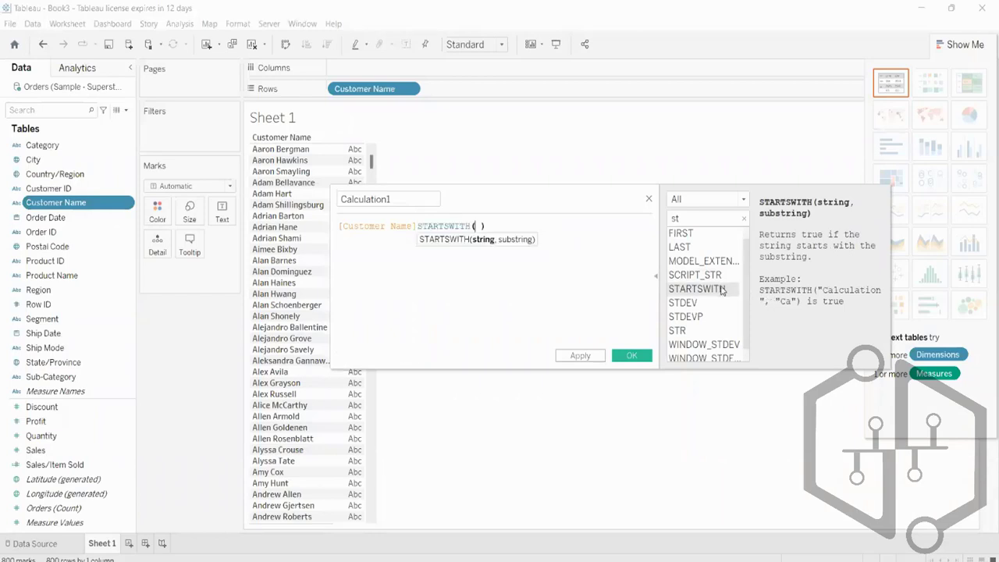
# - Move Customer Name inside the function, complete the formula as STARTSWITH([Customer Name],'s'), and save the calculation
pyautogui.moveTo(339, 226); pyautogui.dragTo(419, 223)
pyautogui.hotkey('ctrl', 'c')
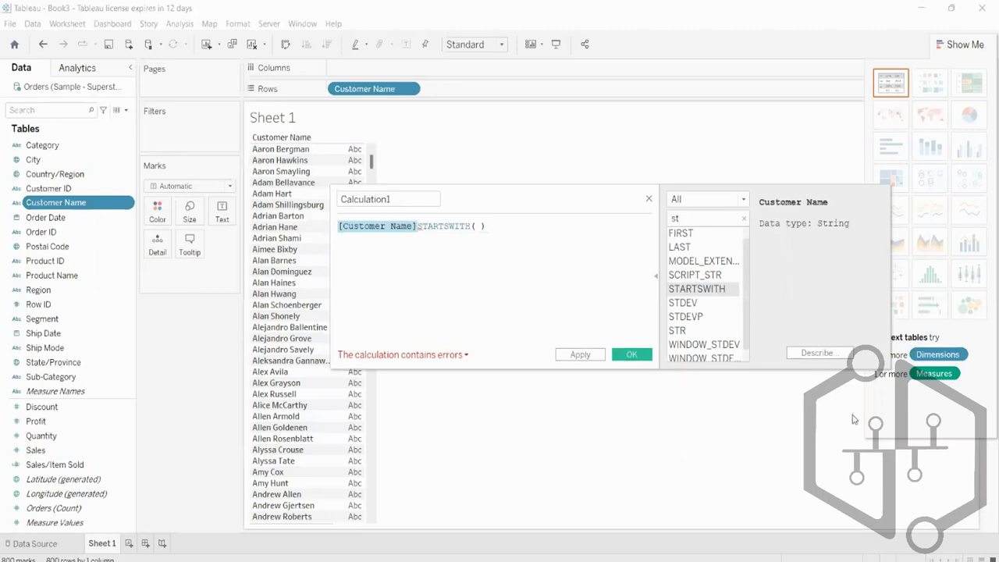
pyautogui.press('BackSpace')
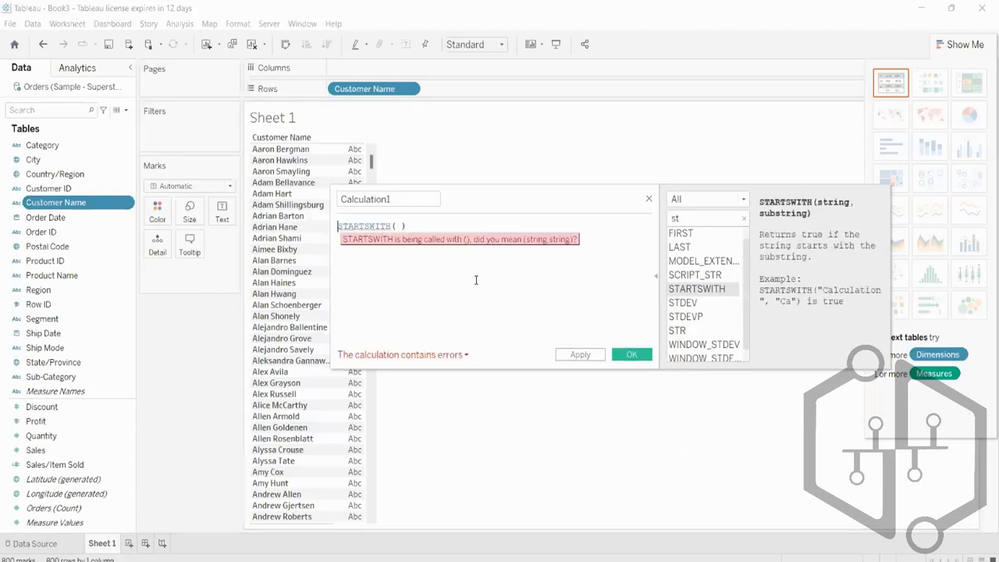
pyautogui.click(398, 226)
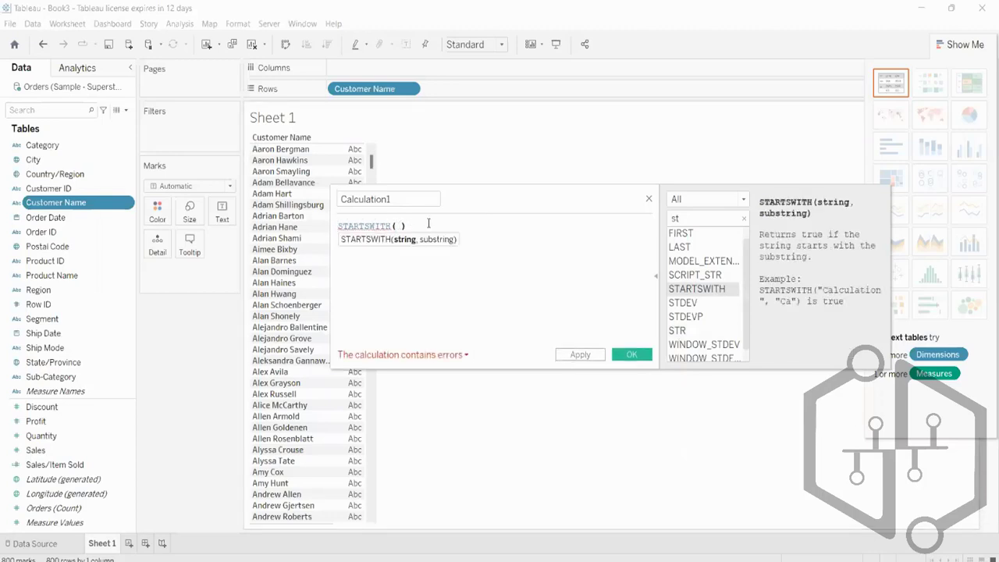
pyautogui.hotkey('ctrl', 'v')
pyautogui.write(',')
pyautogui.write("'s")
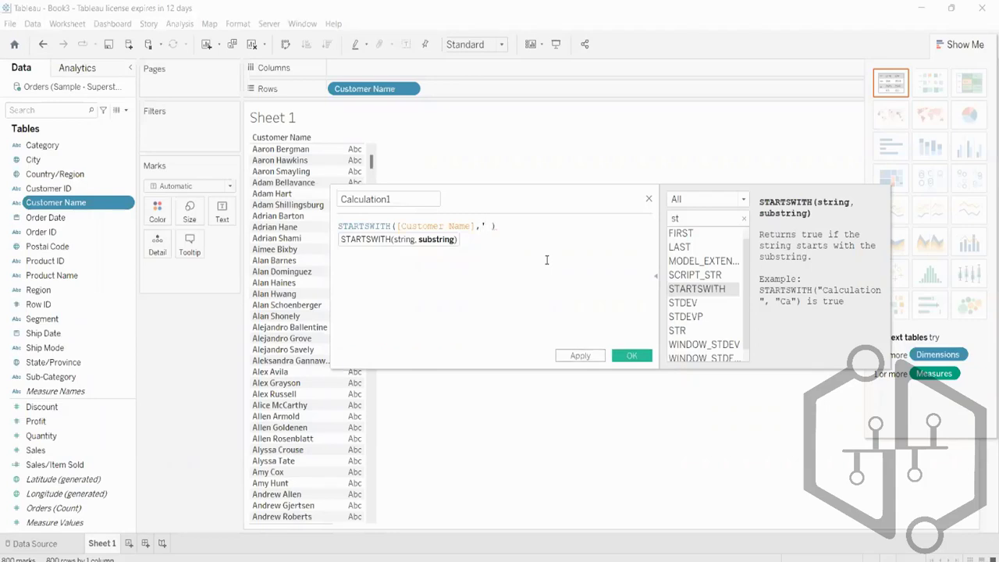
pyautogui.write("'")
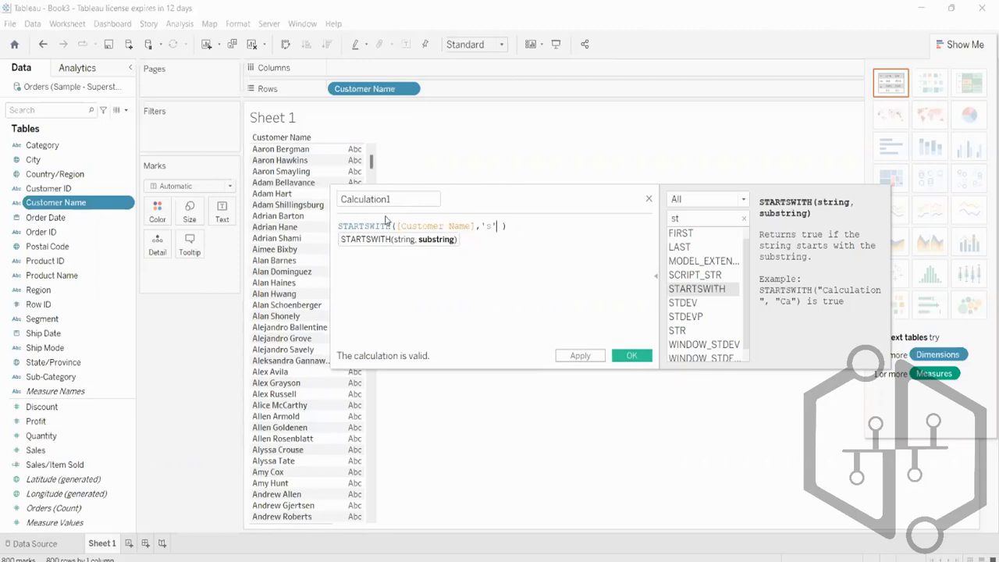
pyautogui.click(591, 360)
pyautogui.click(630, 360)
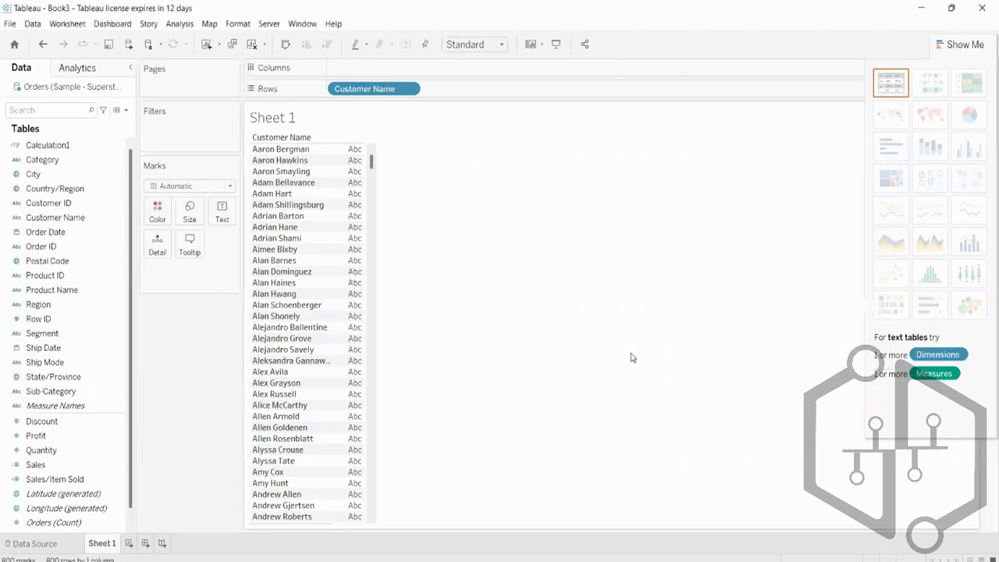
# - Reopen the Calculation1 field to review its formula and close it without changes
pyautogui.click(48, 407)
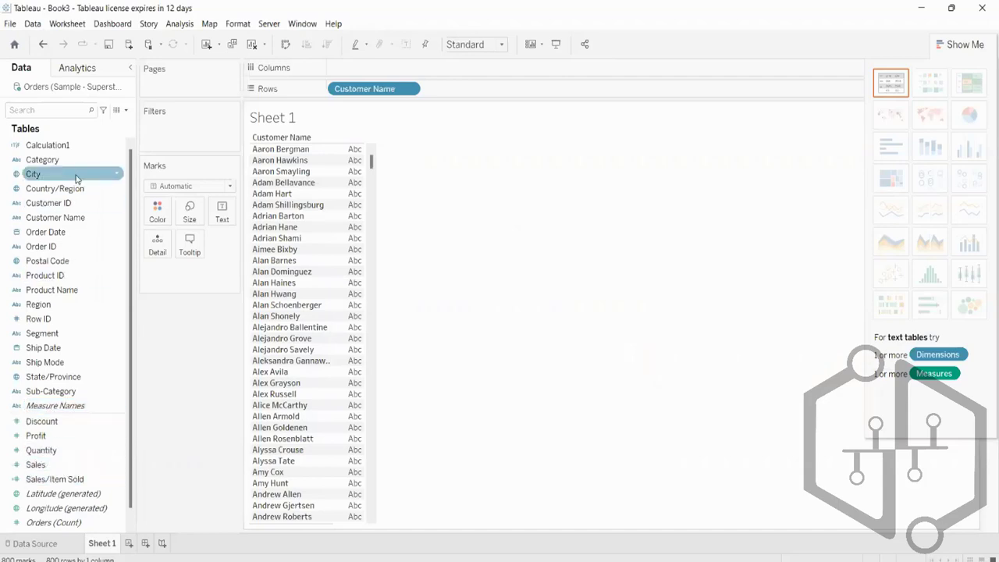
pyautogui.rightClick(78, 147)
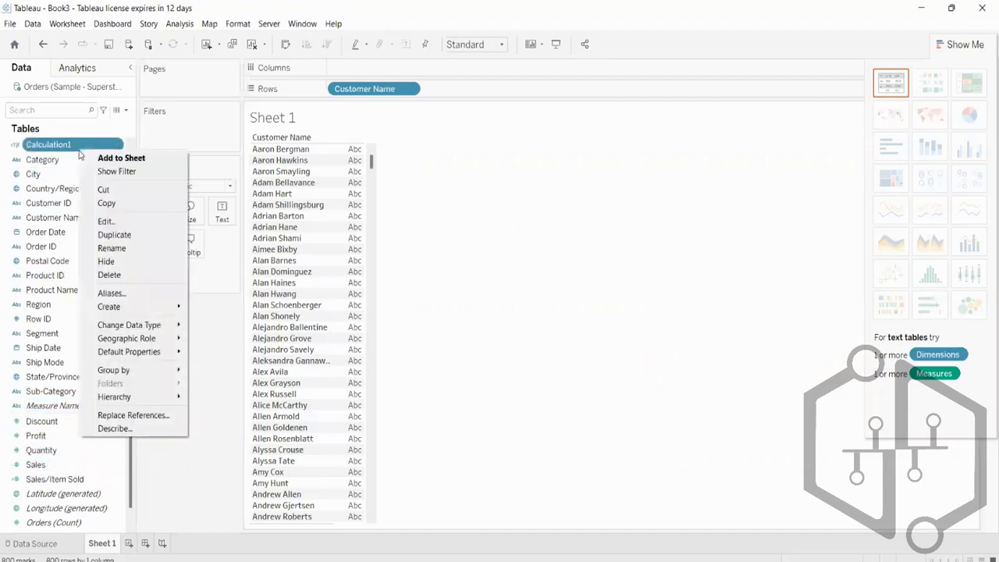
pyautogui.click(117, 222)
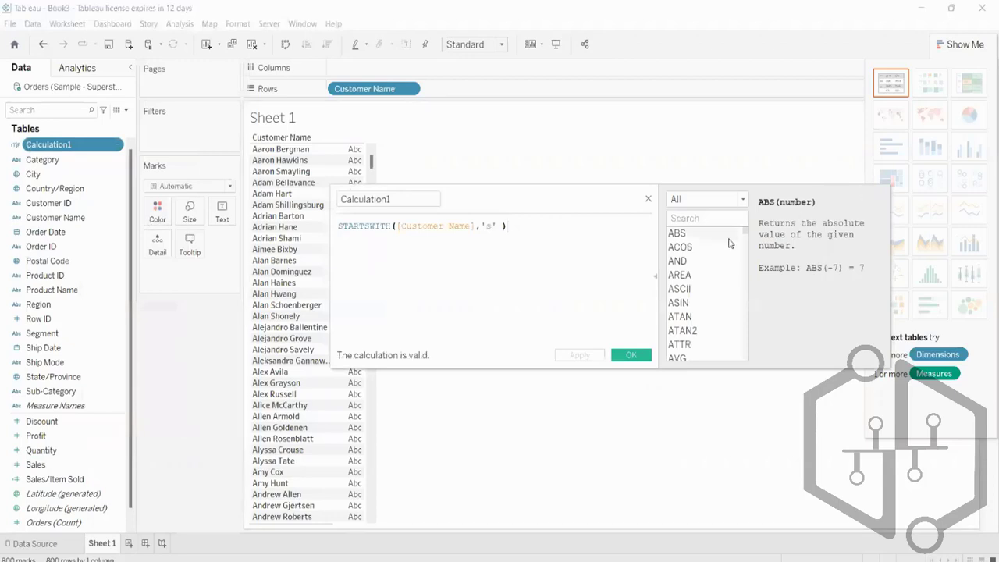
pyautogui.click(647, 200)
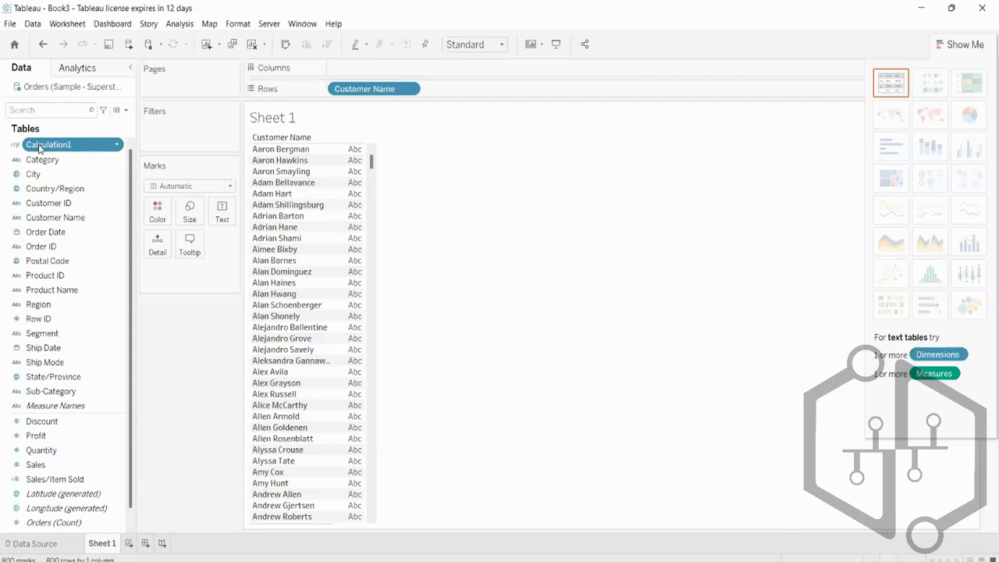
# - Filter the worksheet by Calculation1, keeping only the True value
pyautogui.moveTo(39, 148); pyautogui.dragTo(192, 138)
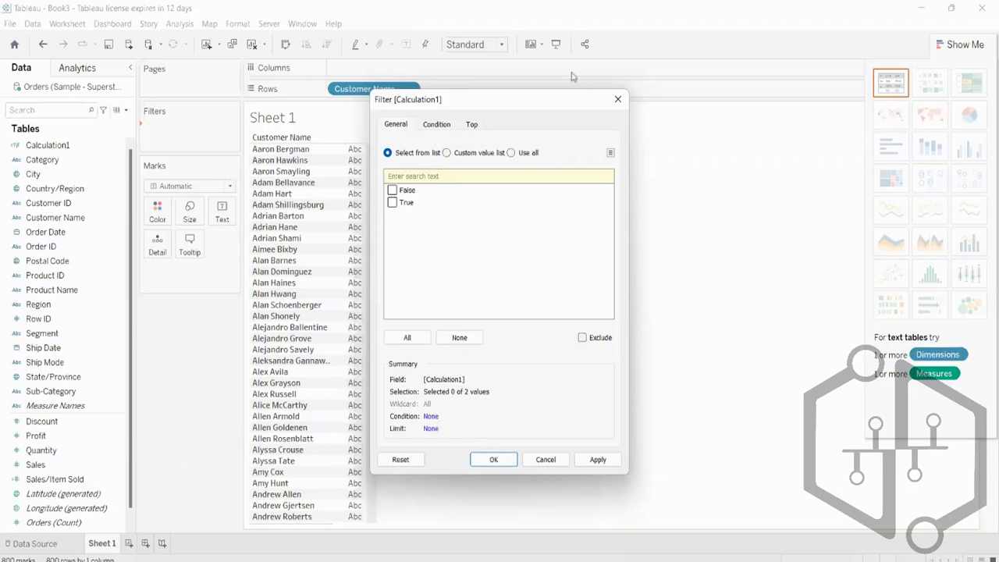
pyautogui.click(617, 100)
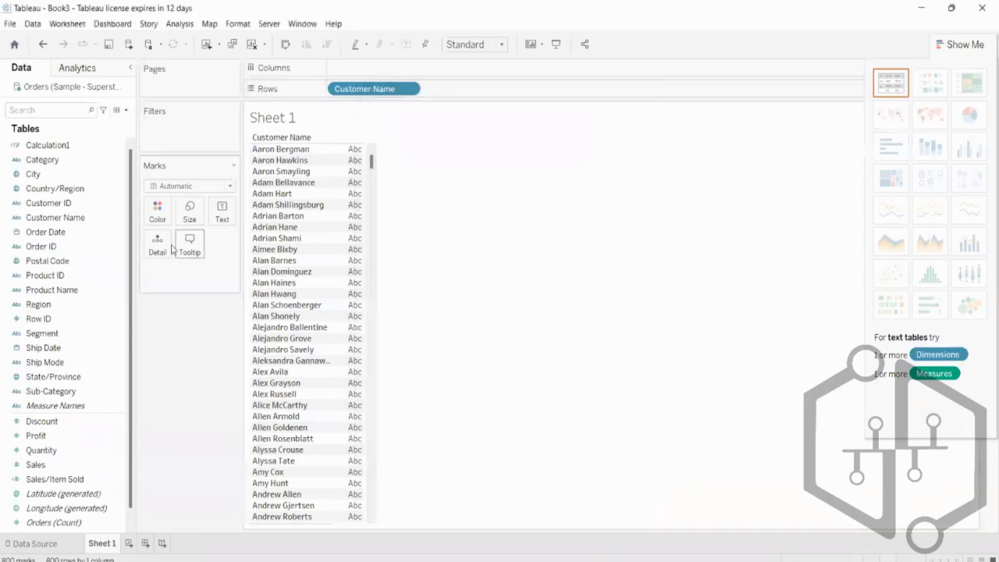
pyautogui.click(65, 148)
pyautogui.moveTo(65, 148); pyautogui.dragTo(189, 144)
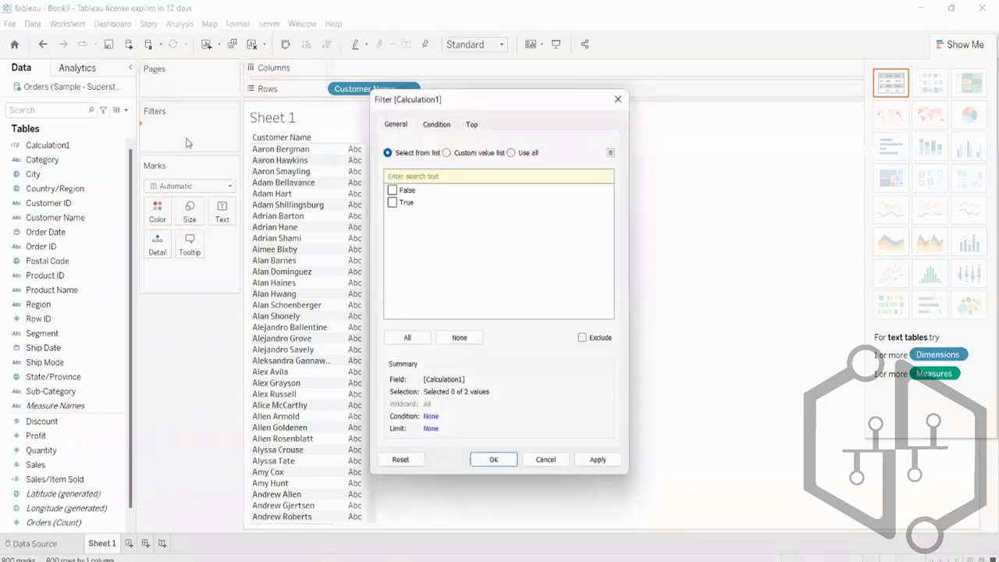
pyautogui.click(392, 202)
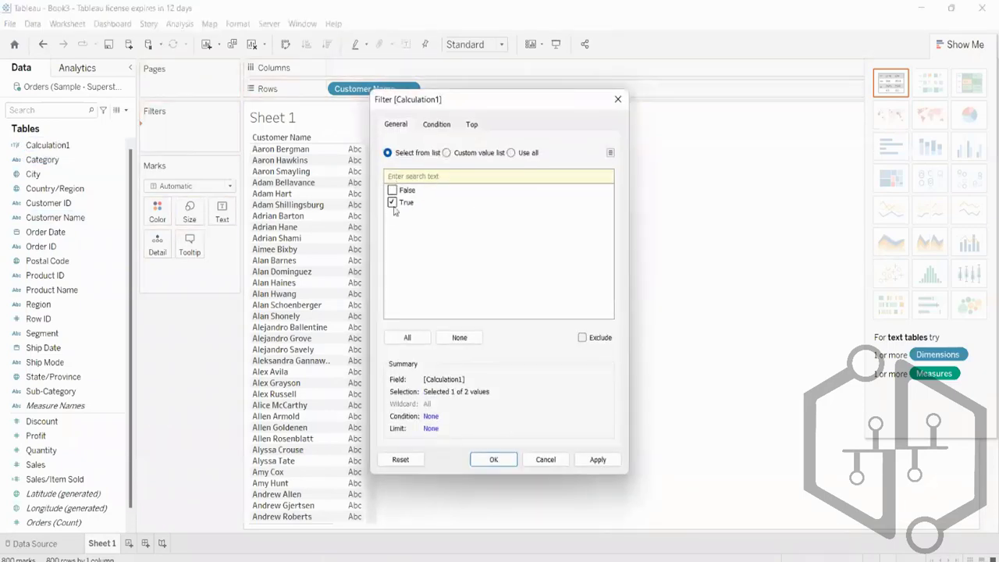
pyautogui.click(598, 460)
pyautogui.click(495, 459)
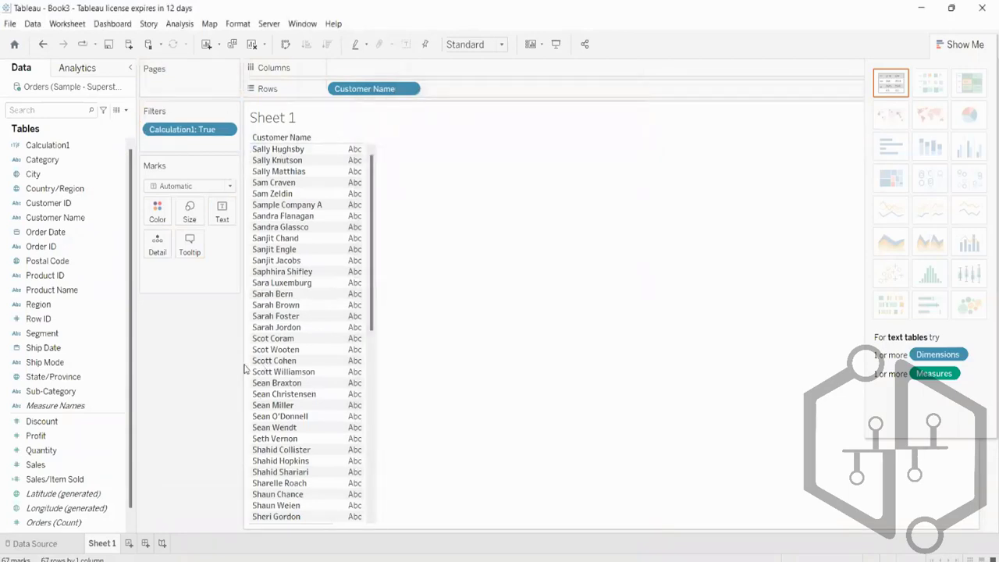
# - Look through the filtered customer name list and the options of the Calculation1 filter
pyautogui.scroll(-1, 247, 363)
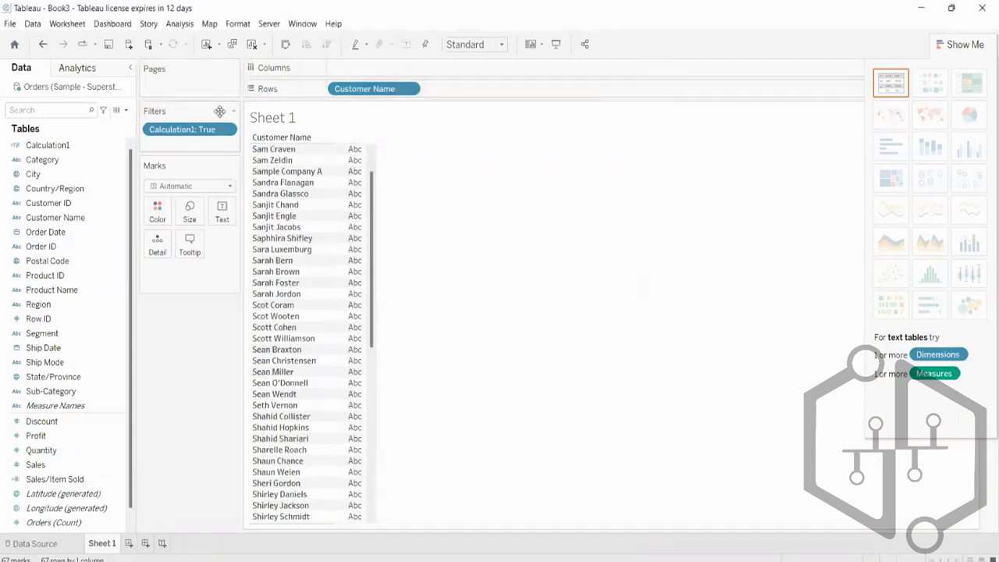
pyautogui.scroll(-9, 304, 216)
pyautogui.scroll(10, 304, 215)
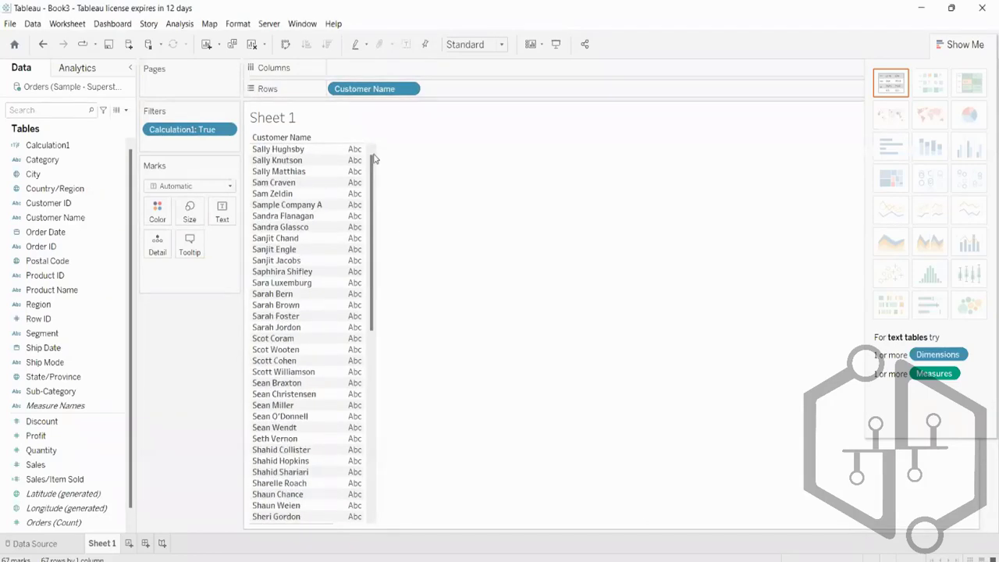
pyautogui.click(226, 129)
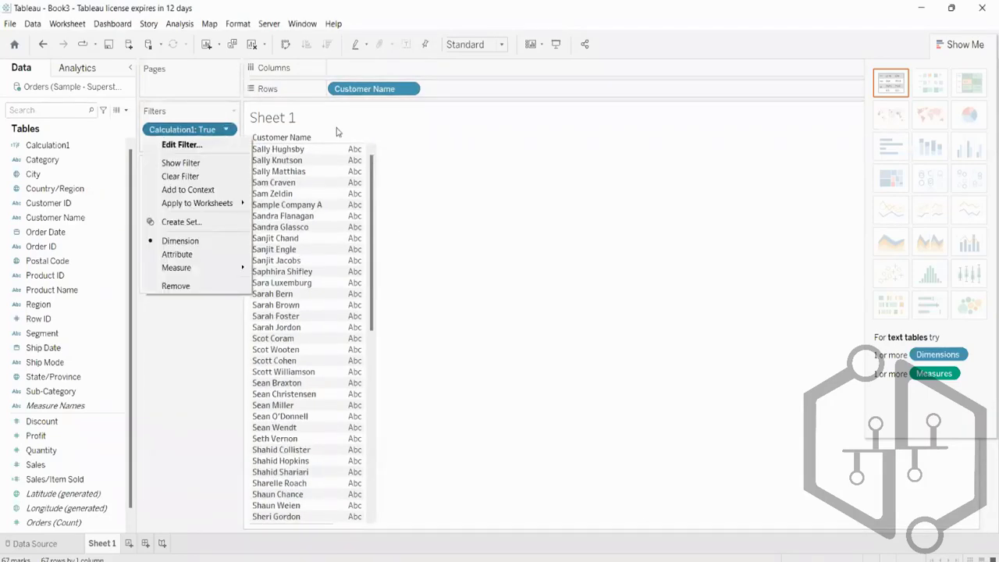
pyautogui.click(186, 134)
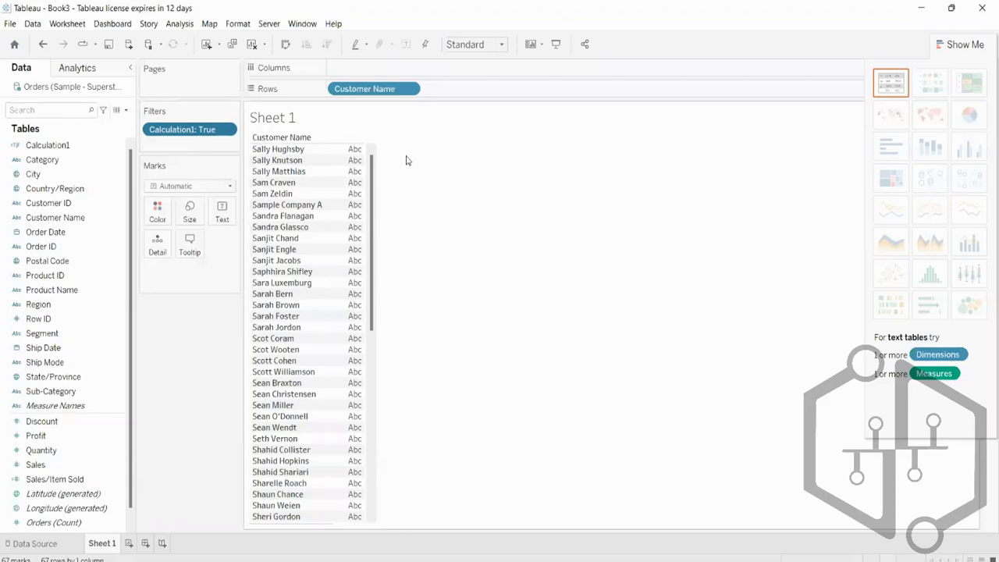
# - Clear the worksheet and build a Sales chart with Sub-Category on Columns and Sales on Rows
pyautogui.moveTo(367, 89); pyautogui.dragTo(240, 26)
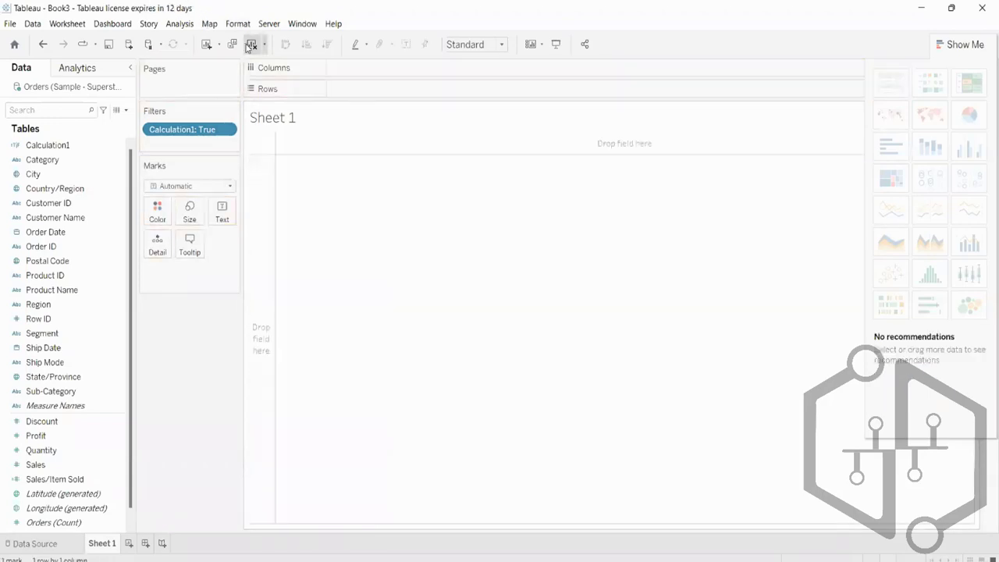
pyautogui.click(250, 45)
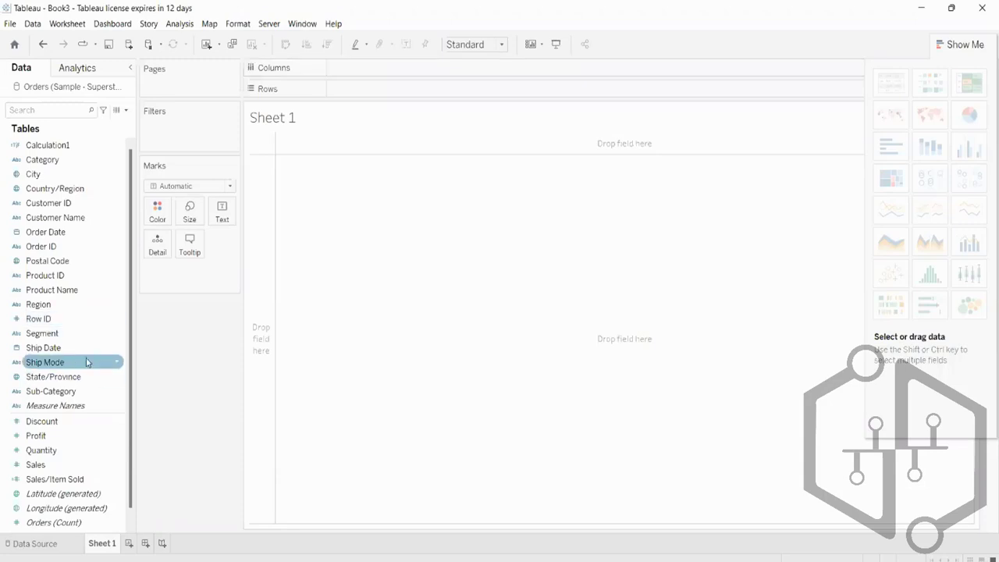
pyautogui.moveTo(78, 391); pyautogui.dragTo(404, 82)
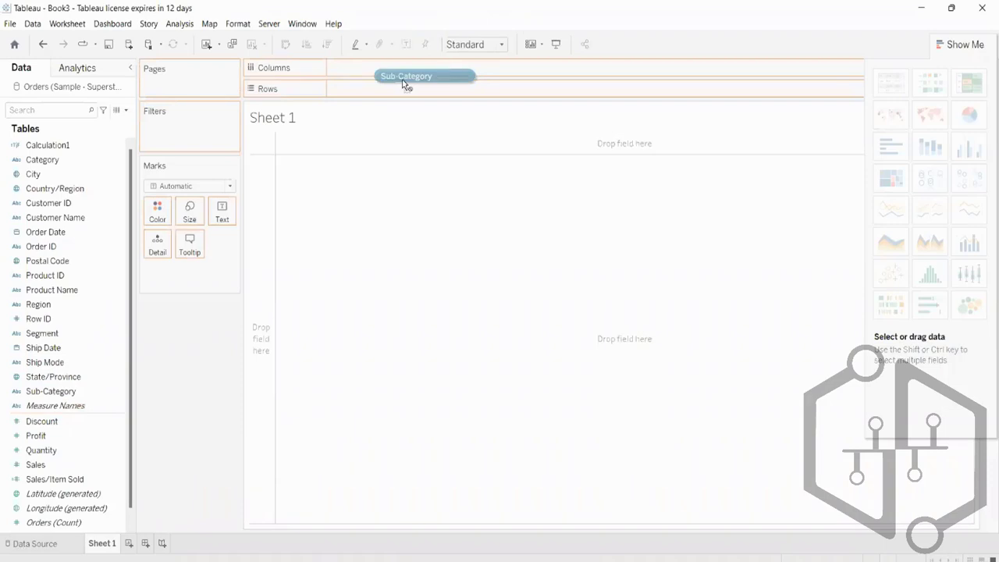
pyautogui.moveTo(404, 84); pyautogui.dragTo(406, 70)
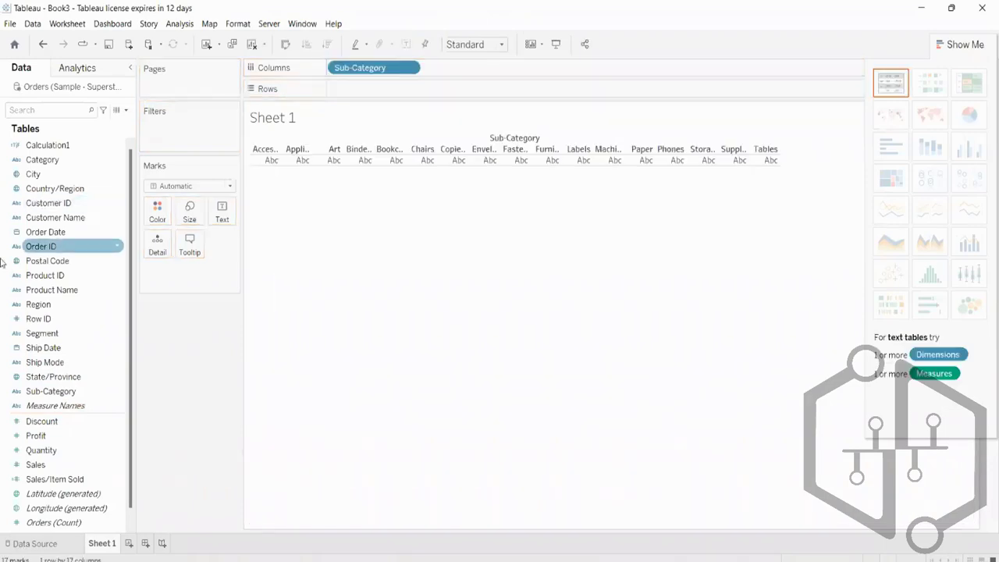
pyautogui.moveTo(8, 466); pyautogui.dragTo(415, 94)
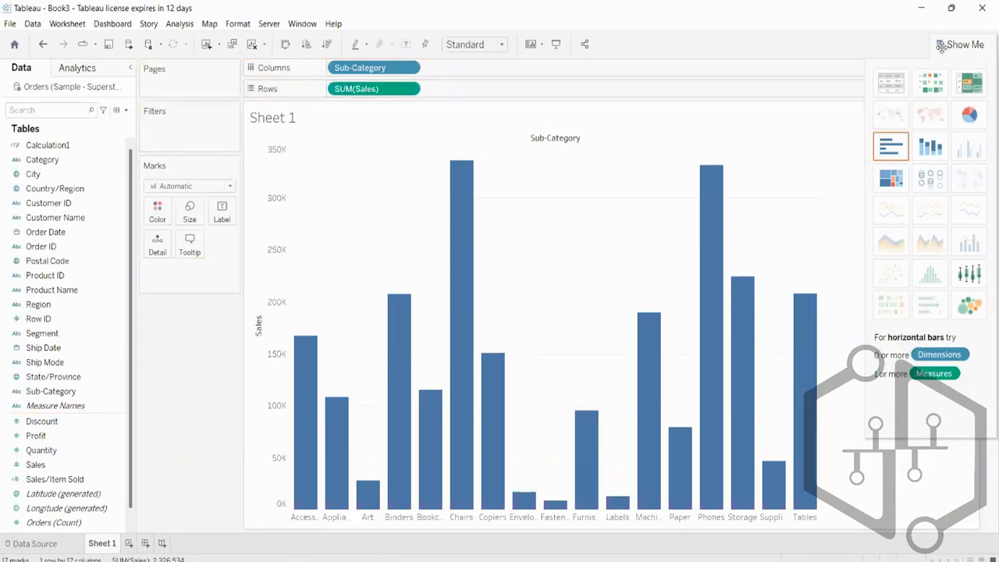
# - Close the chart suggestions and create a calculated field from Sales named Sales Target
pyautogui.click(956, 44)
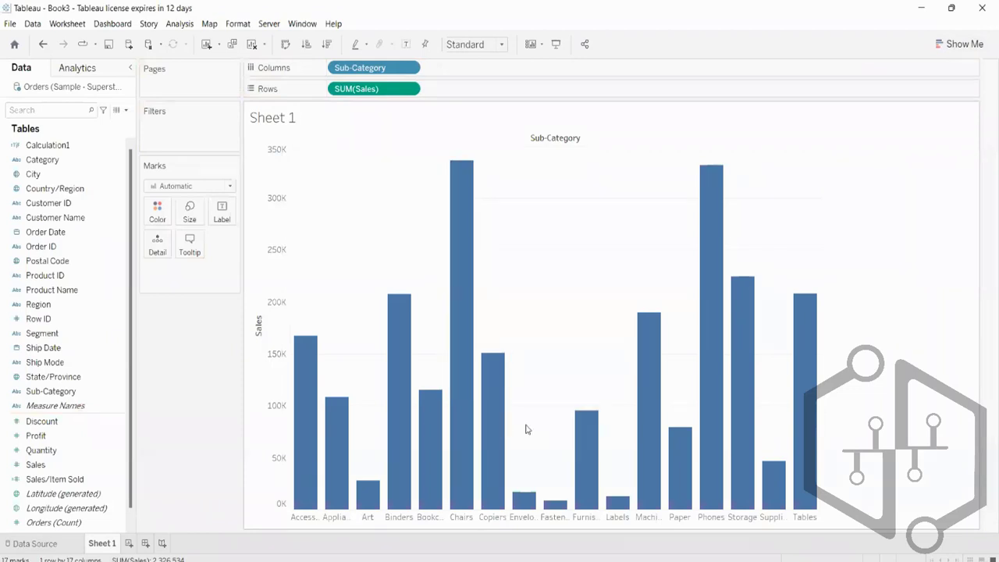
pyautogui.moveTo(593, 419)
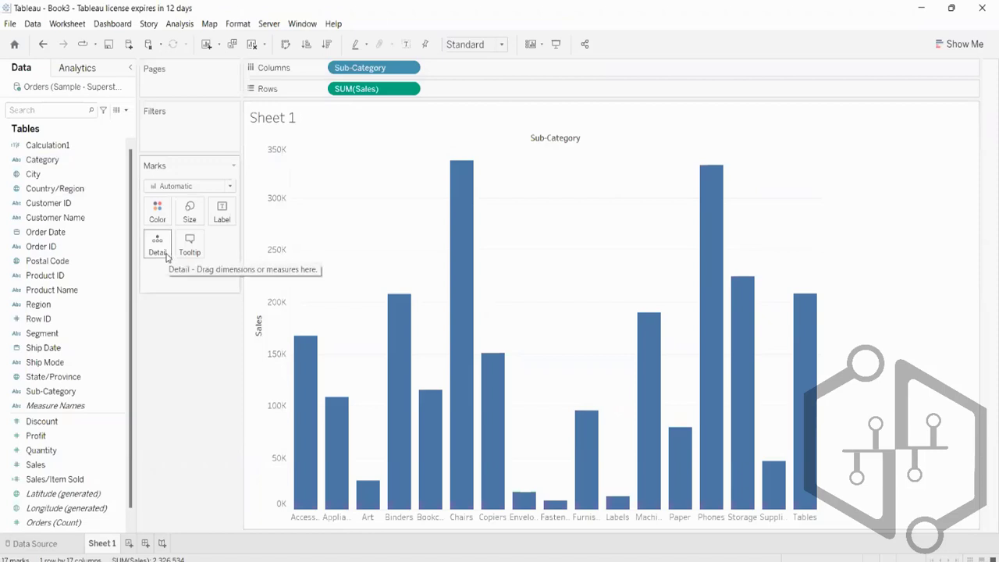
pyautogui.rightClick(52, 469)
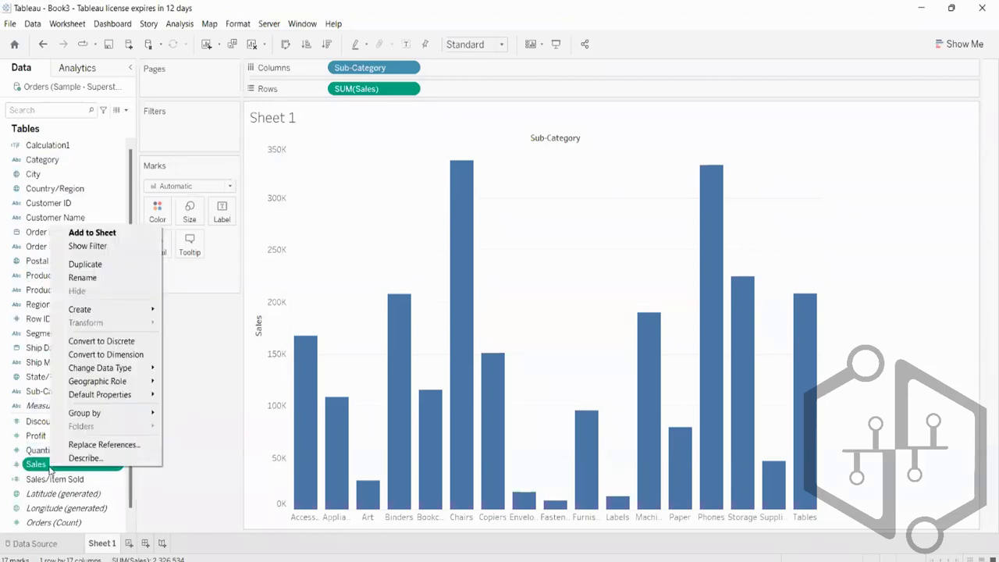
pyautogui.moveTo(130, 313)
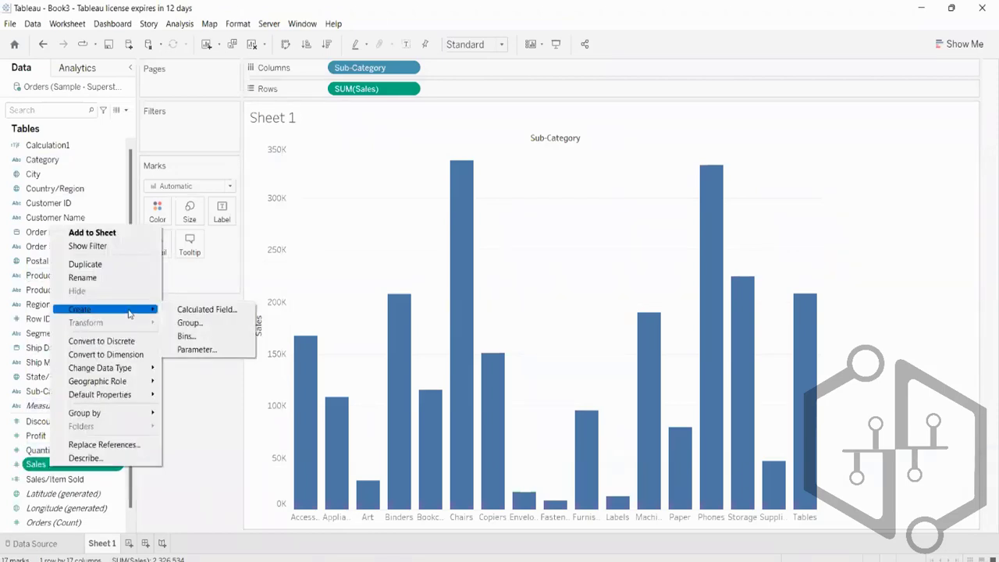
pyautogui.click(201, 309)
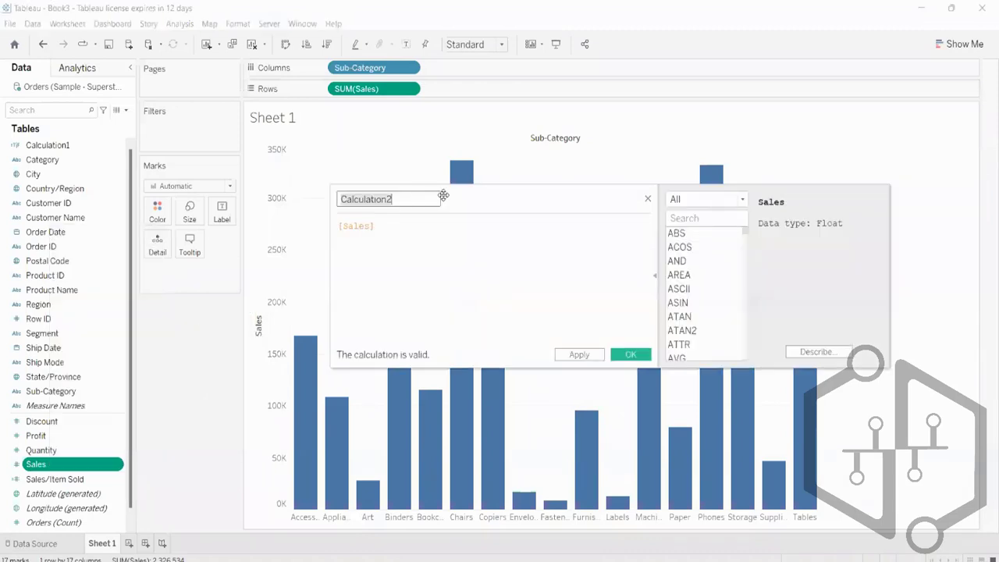
pyautogui.press('BackSpace')
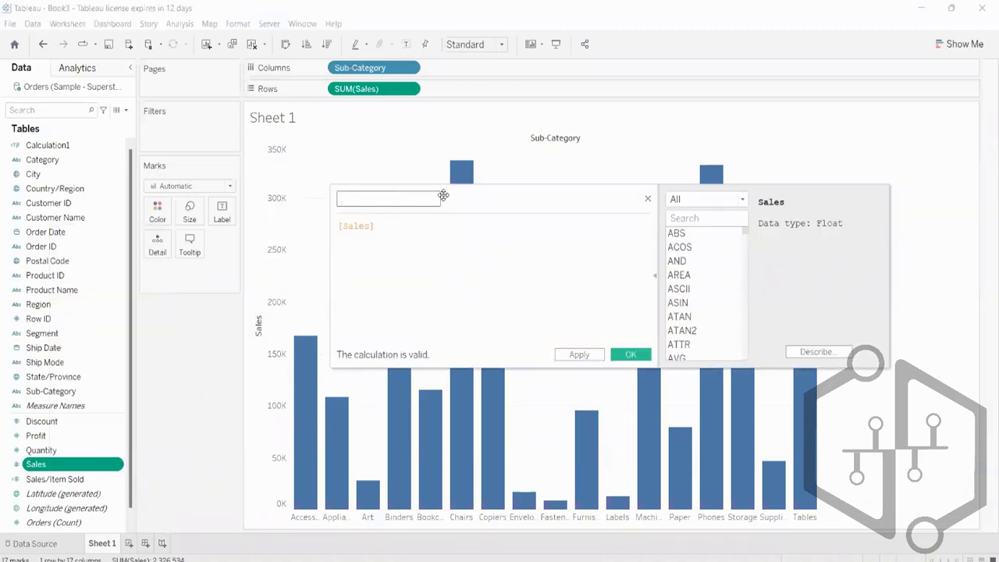
pyautogui.press('capslock')
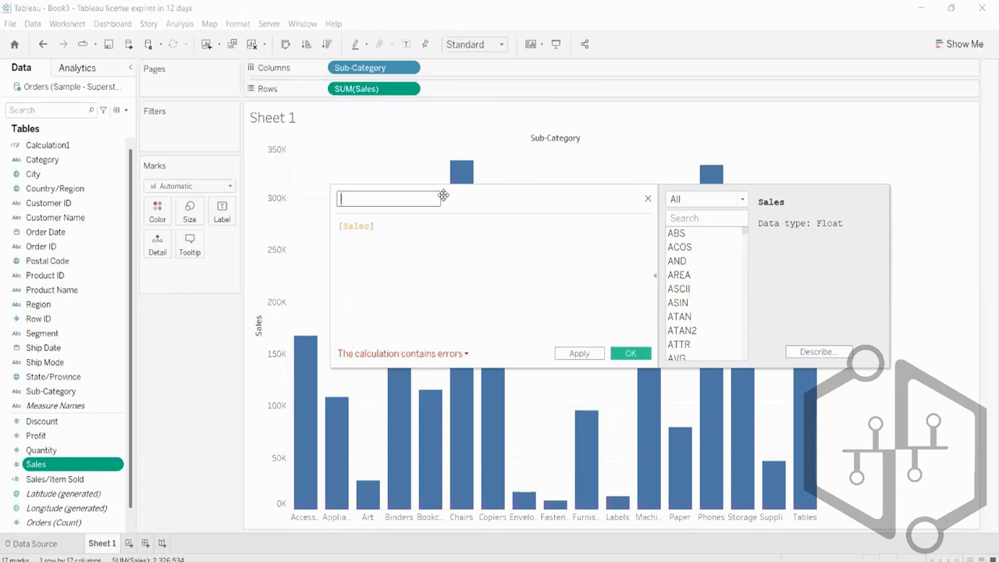
pyautogui.write('S')
pyautogui.press('capslock')
pyautogui.write('ales Target')
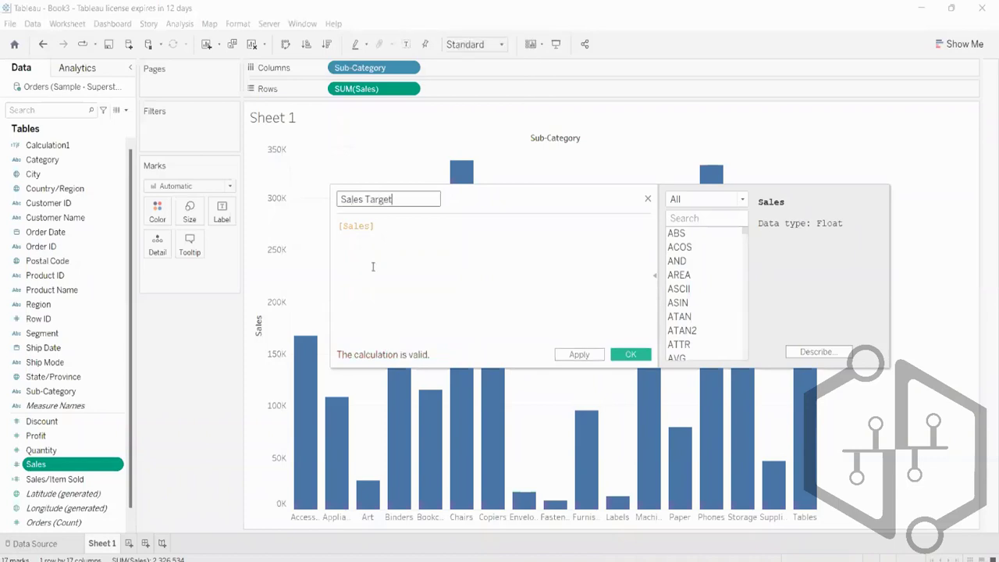
pyautogui.click(338, 226)
pyautogui.press('capslock')
pyautogui.write('IF')
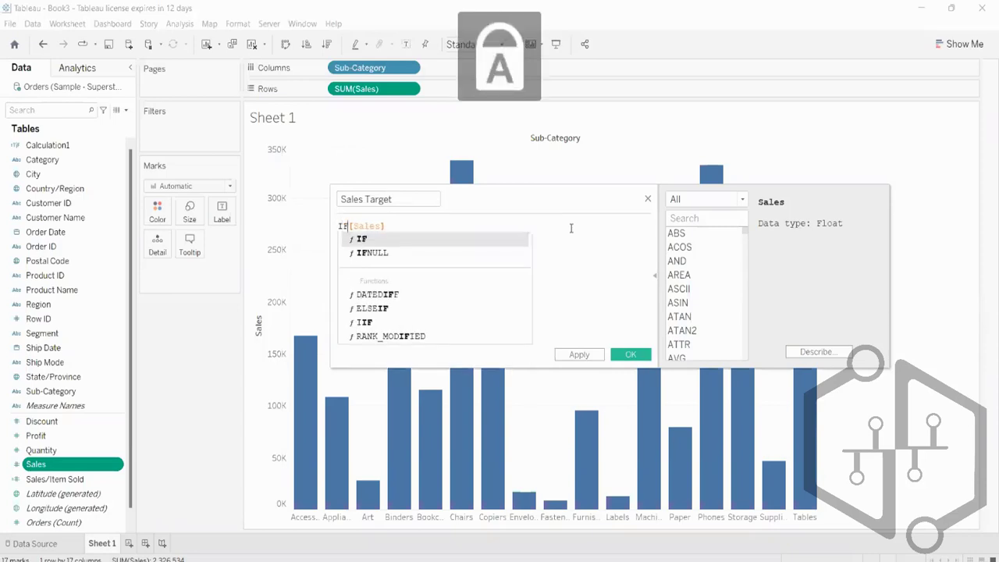
pyautogui.press('BackSpace')
pyautogui.press('BackSpace')
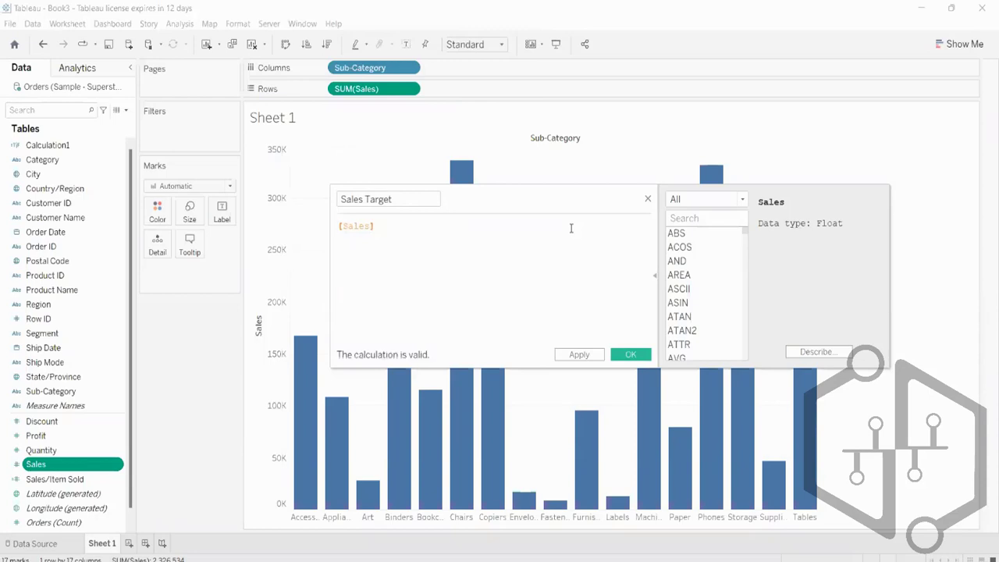
pyautogui.moveTo(378, 226); pyautogui.dragTo(323, 232)
pyautogui.click(321, 237)
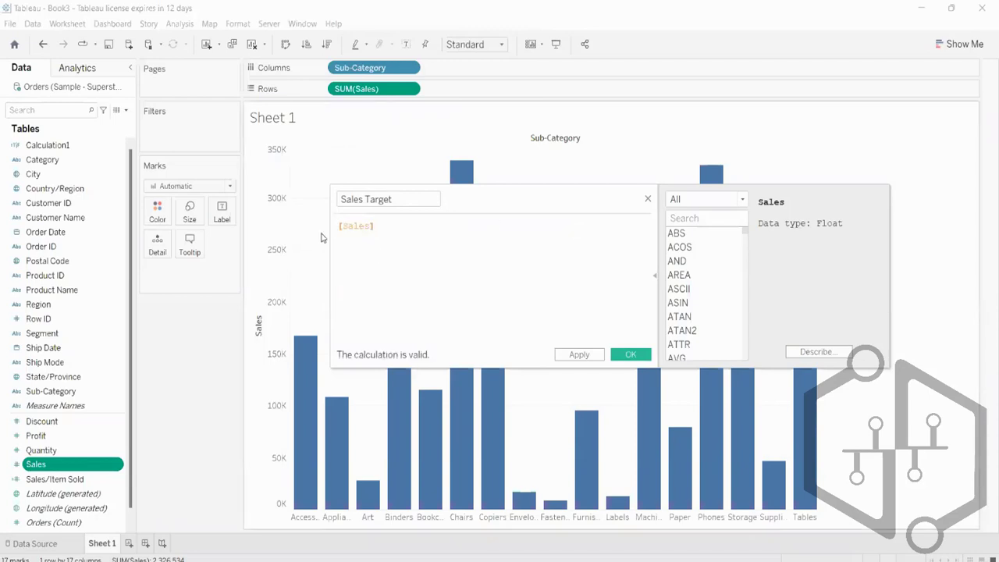
pyautogui.write('IF')
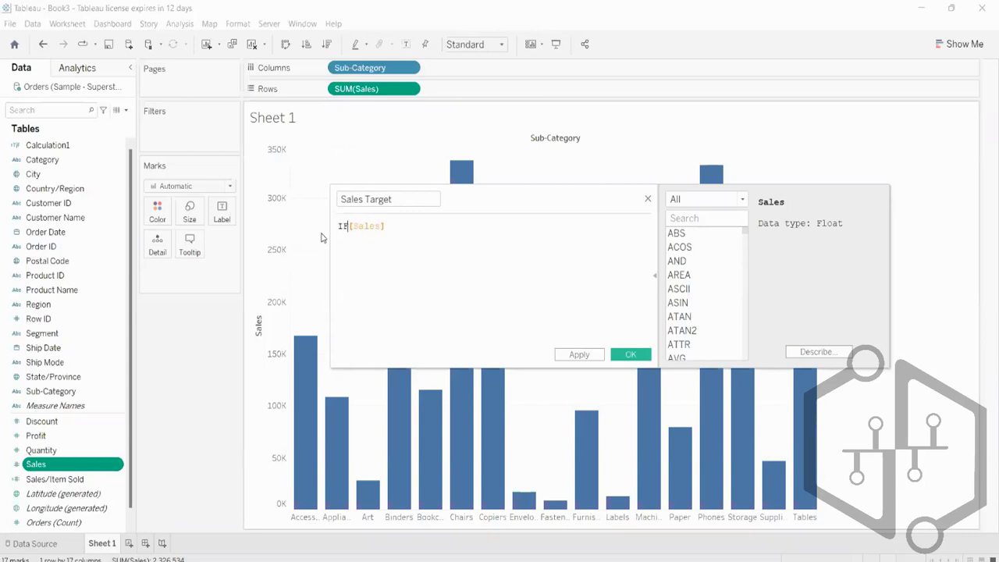
pyautogui.press('BackSpace')
pyautogui.press('BackSpace')
# - Clear the prefilled formula, search the function list for IF and insert the IF function
pyautogui.press('Right')
pyautogui.press('Right')
pyautogui.press('Right')
pyautogui.press('Right')
pyautogui.press('Right')
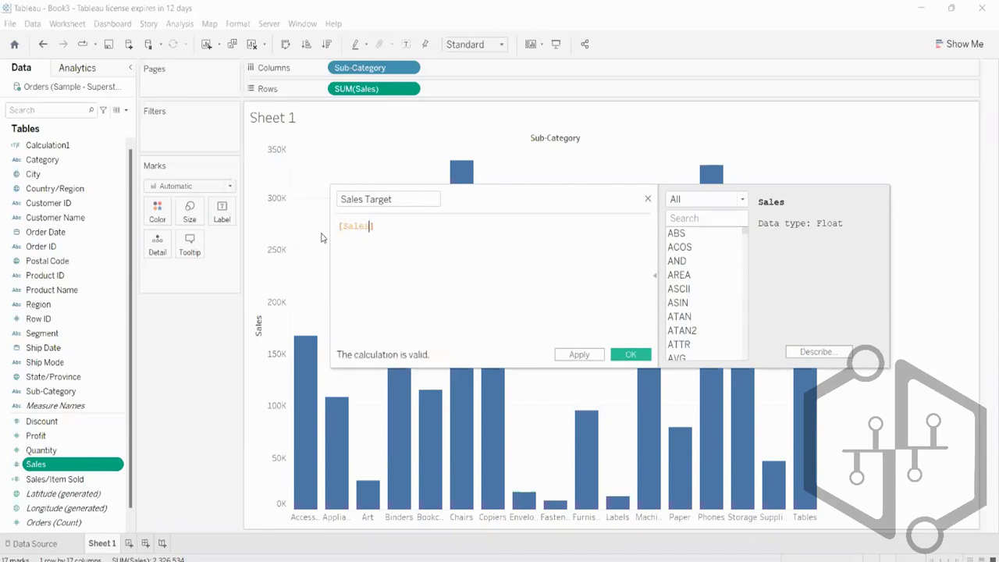
pyautogui.press('BackSpace')
pyautogui.press('BackSpace')
pyautogui.press('BackSpace')
pyautogui.press('BackSpace')
pyautogui.press('BackSpace')
pyautogui.press('BackSpace')
pyautogui.press('BackSpace')
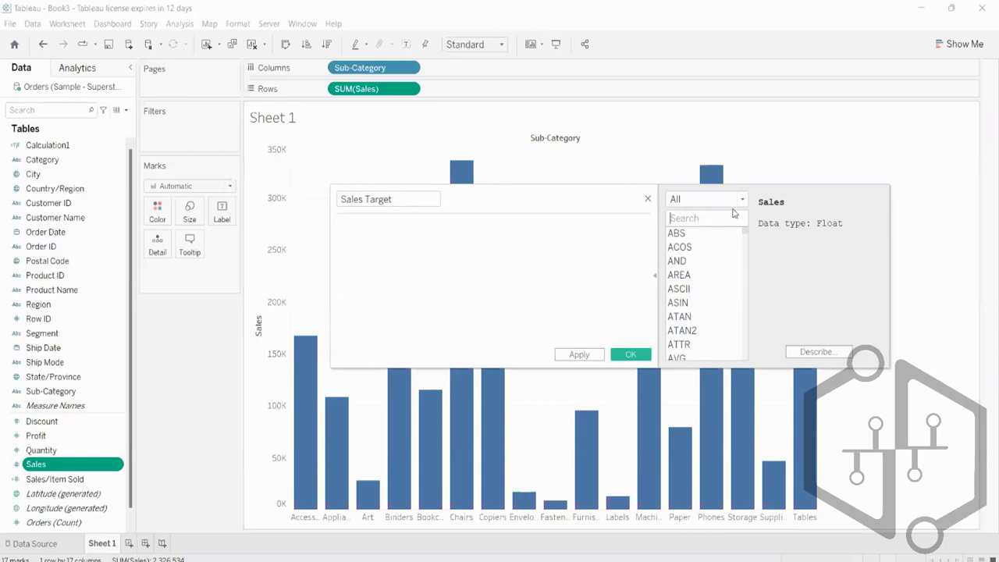
pyautogui.write('IF')
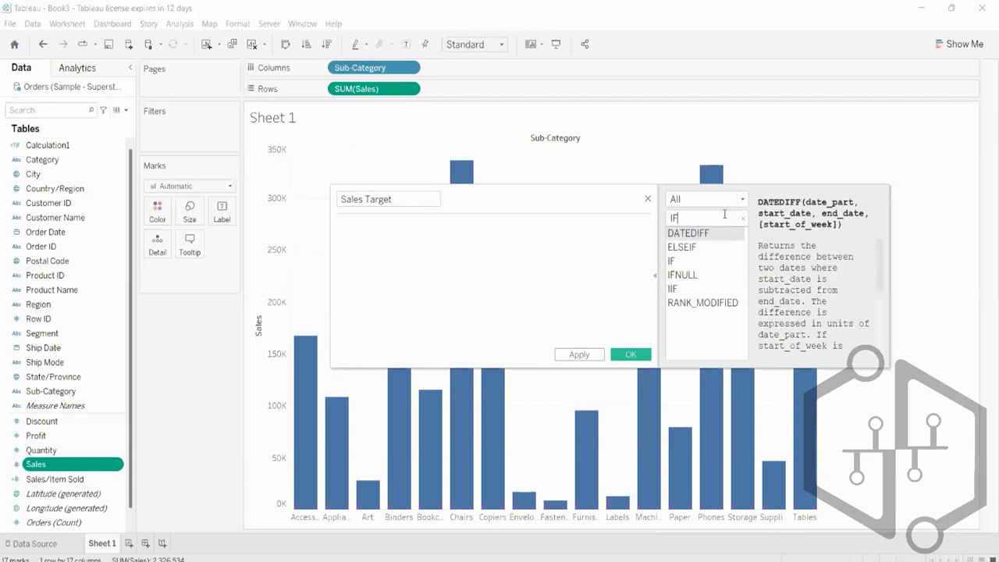
pyautogui.doubleClick(679, 266)
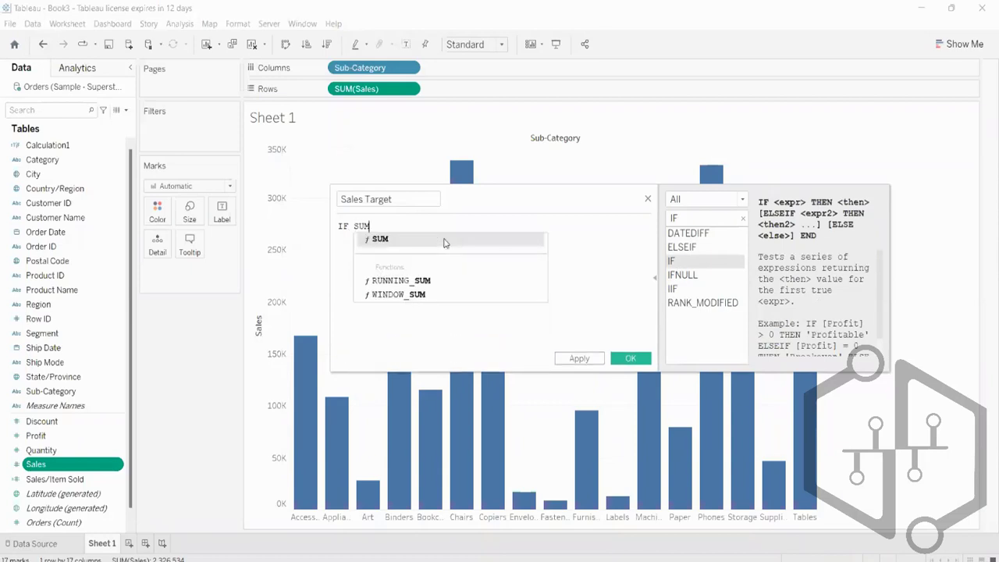
# - Complete the IF line of the formula with the condition SUM([Sales])> 100000 THEN "High"
pyautogui.click(444, 241)
pyautogui.write('Sa')
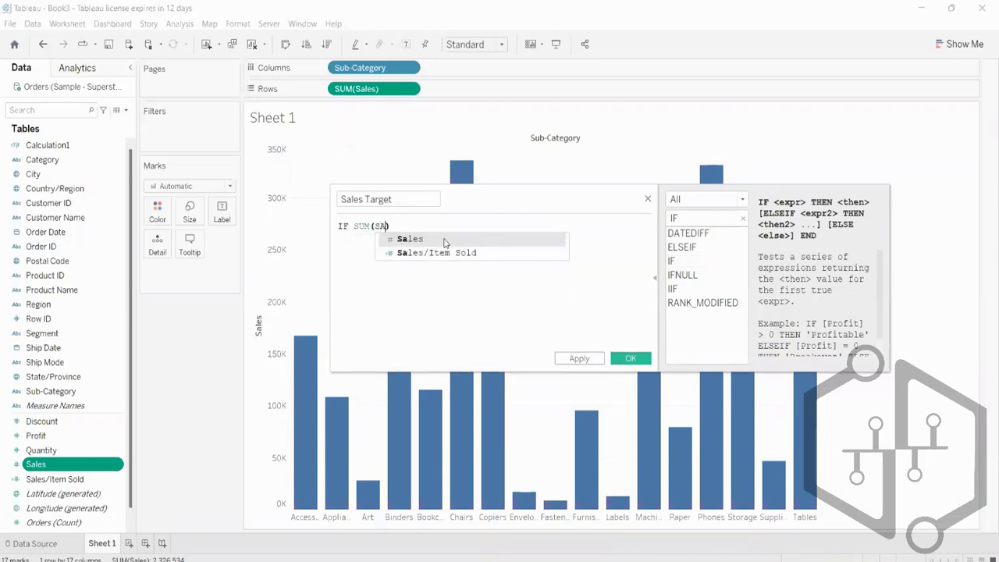
pyautogui.click(445, 241)
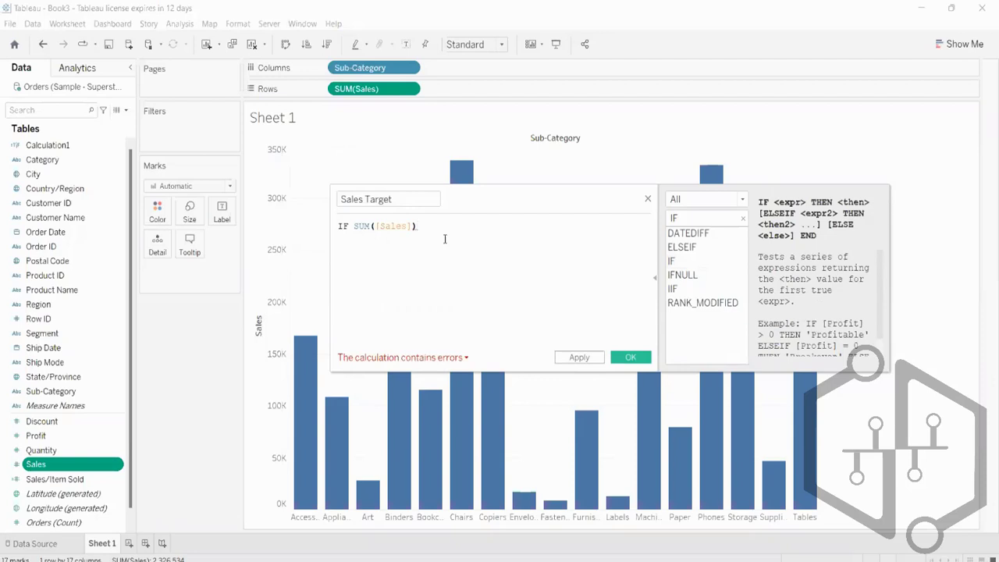
pyautogui.write('> 1')
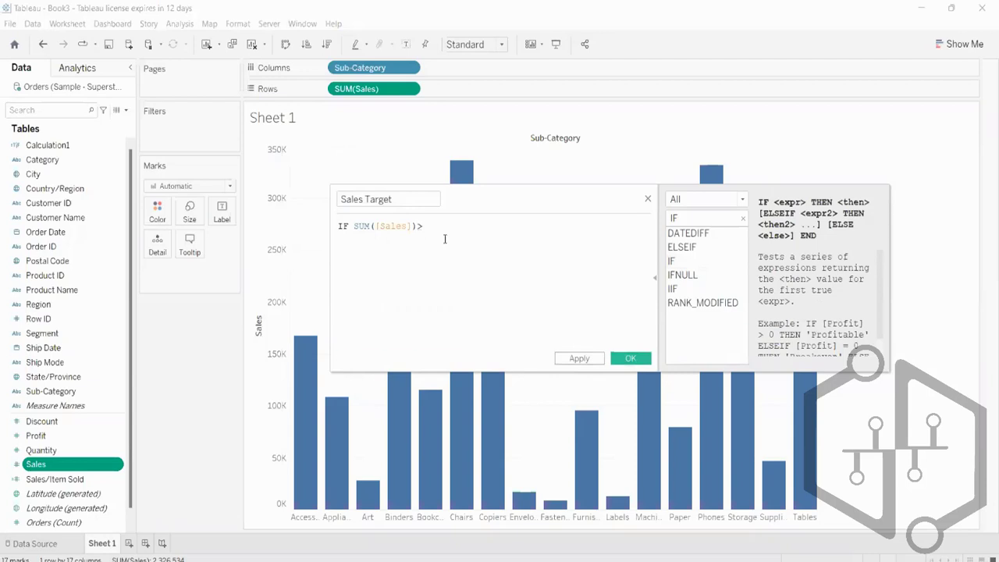
pyautogui.write('00000 THEN ')
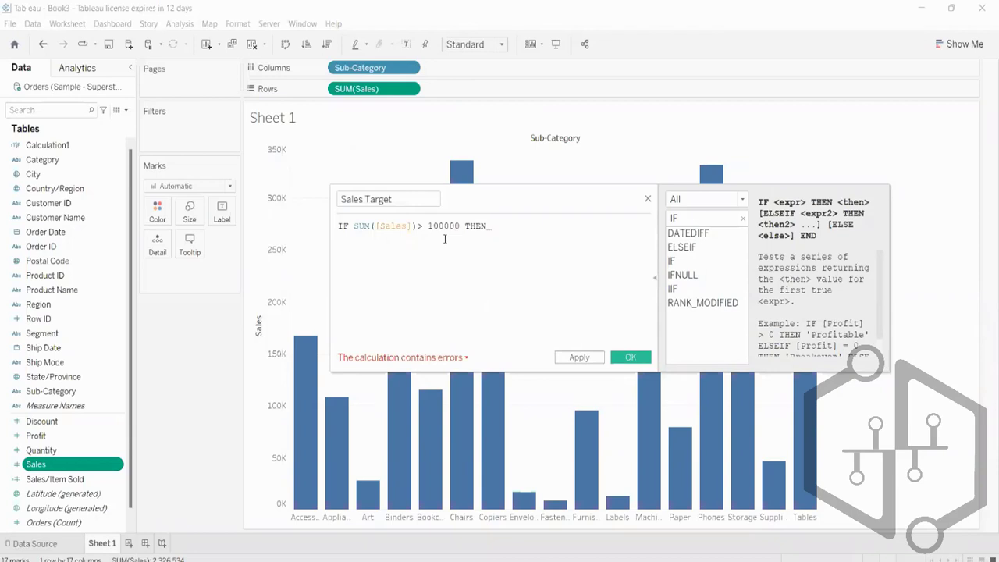
pyautogui.write('"')
pyautogui.press('capslock')
pyautogui.press('capslock')
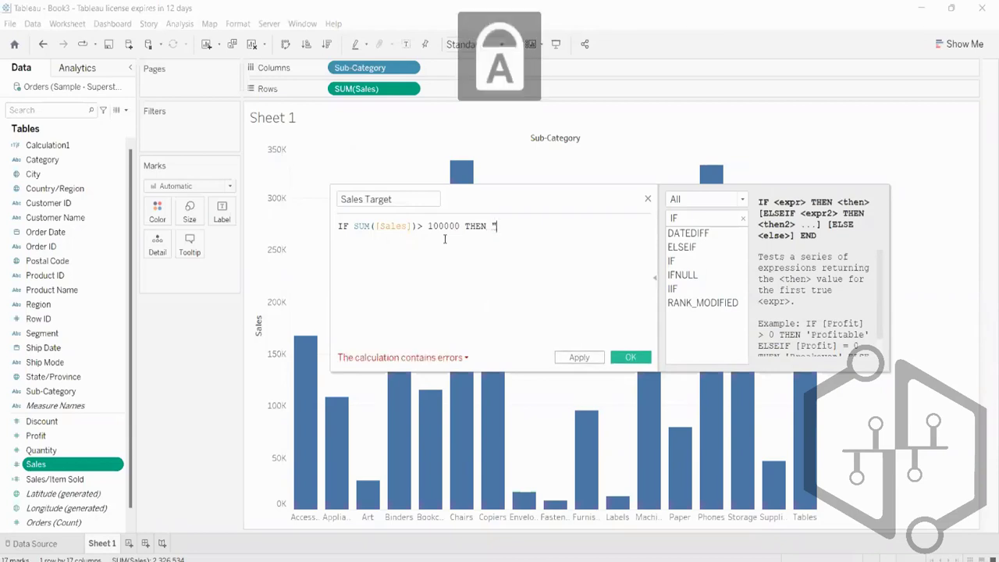
pyautogui.press('capslock')
pyautogui.write('High')
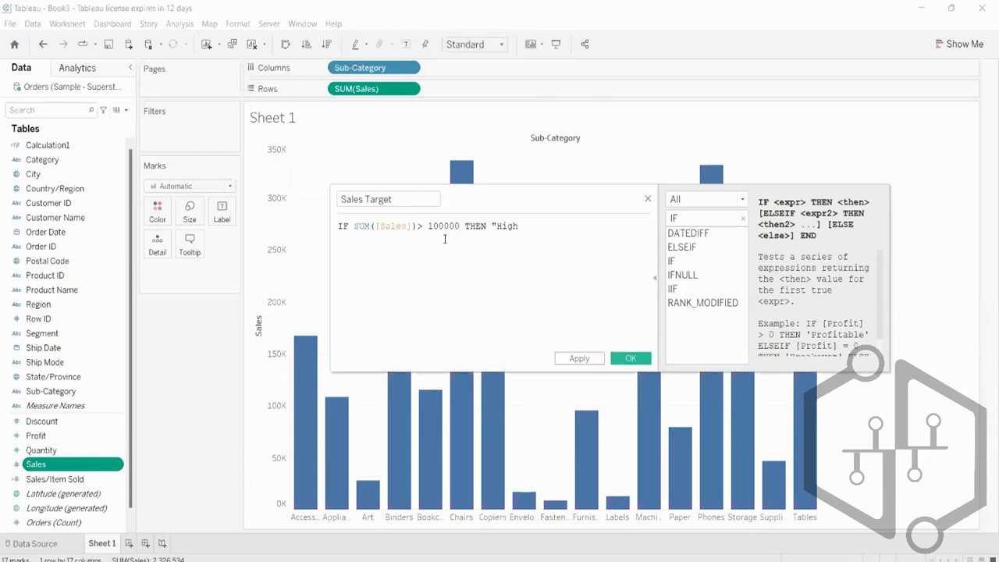
pyautogui.write('"')
# - Add a second formula line ELSE "Low" END, then apply and save the Sales Target calculation
pyautogui.press('Return')
pyautogui.press('capslock')
pyautogui.write('E')
pyautogui.press('capslock')
pyautogui.write('ls')
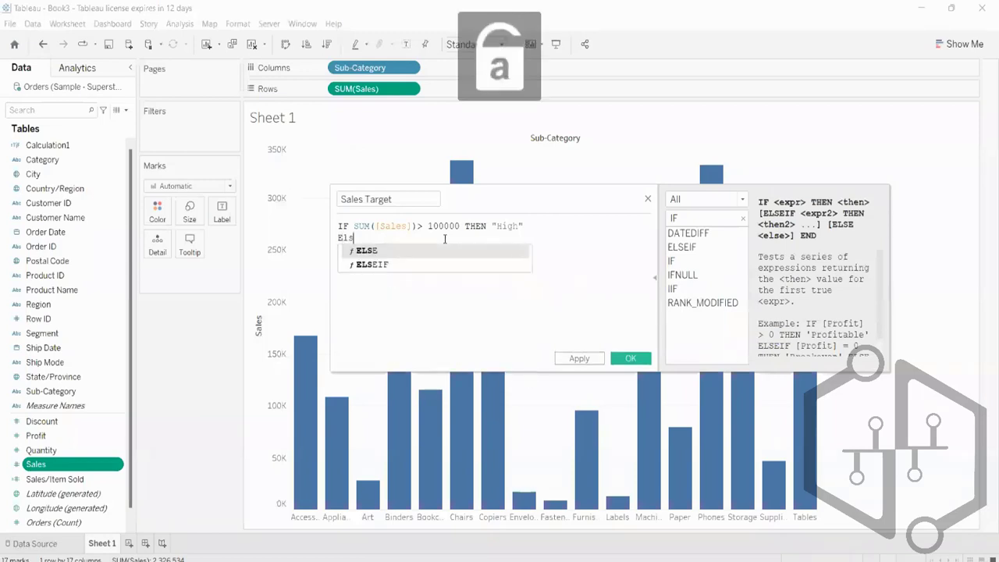
pyautogui.press('Return')
pyautogui.write('"')
pyautogui.press('capslock')
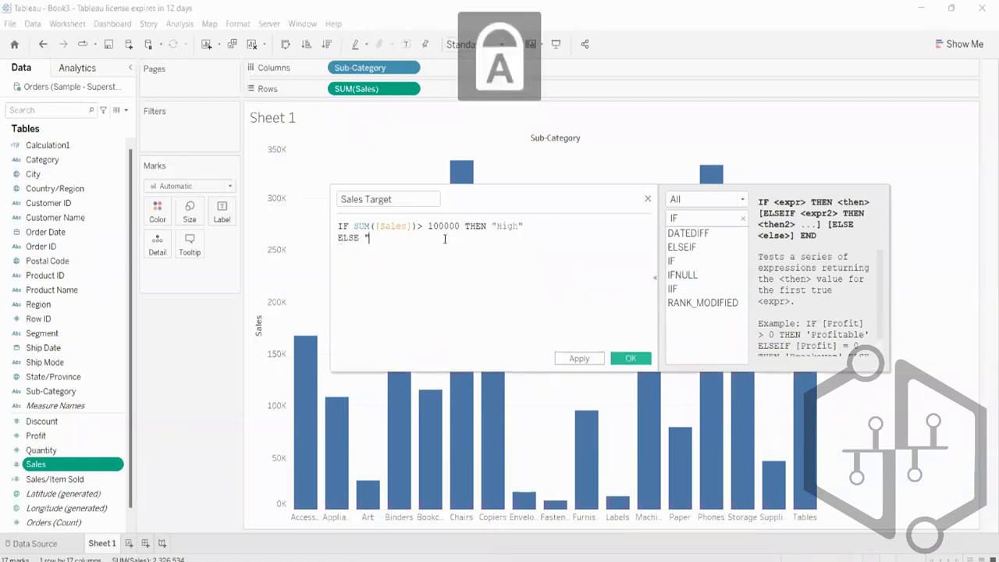
pyautogui.write('L')
pyautogui.press('capslock')
pyautogui.write('ow"')
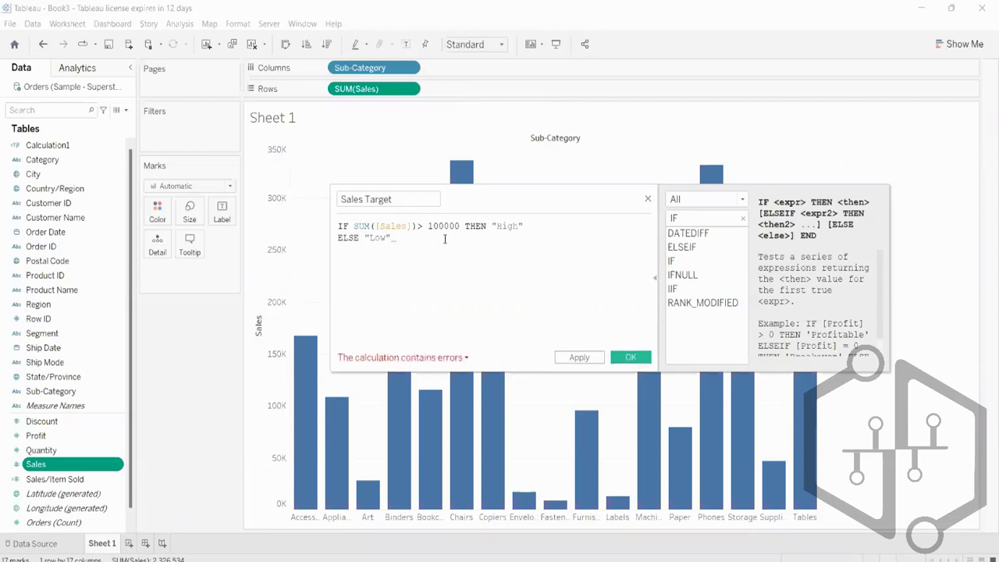
pyautogui.press('capslock')
pyautogui.write('EN')
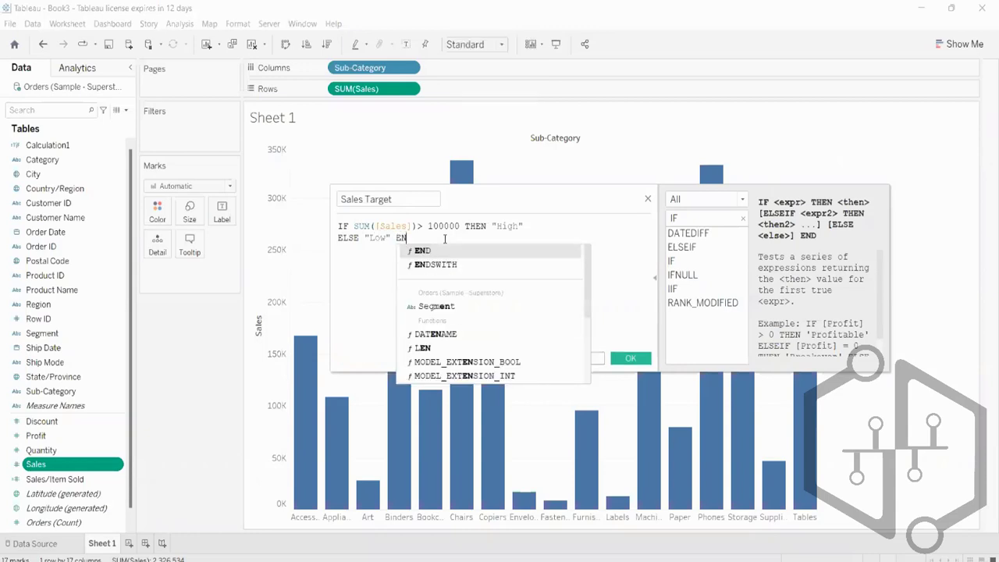
pyautogui.press('Return')
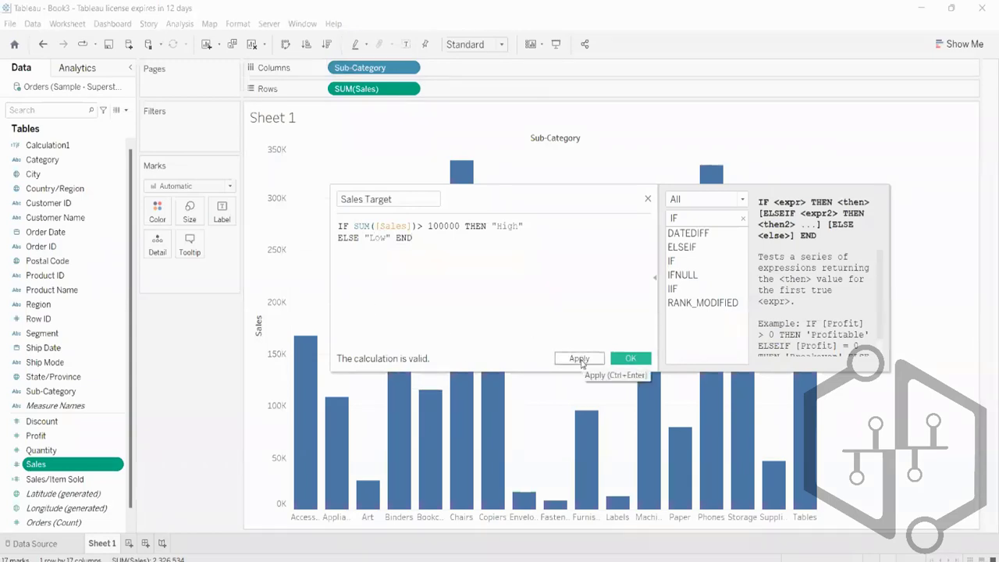
pyautogui.click(581, 360)
pyautogui.click(621, 360)
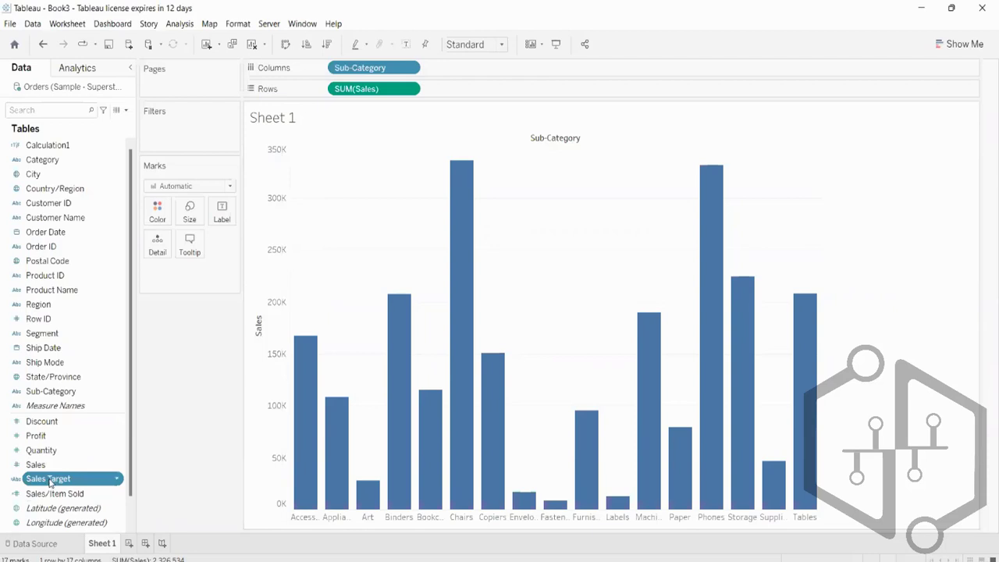
# - Color the Sub-Category bars by Sales Target and turn on mark labels
pyautogui.moveTo(50, 481); pyautogui.dragTo(153, 220)
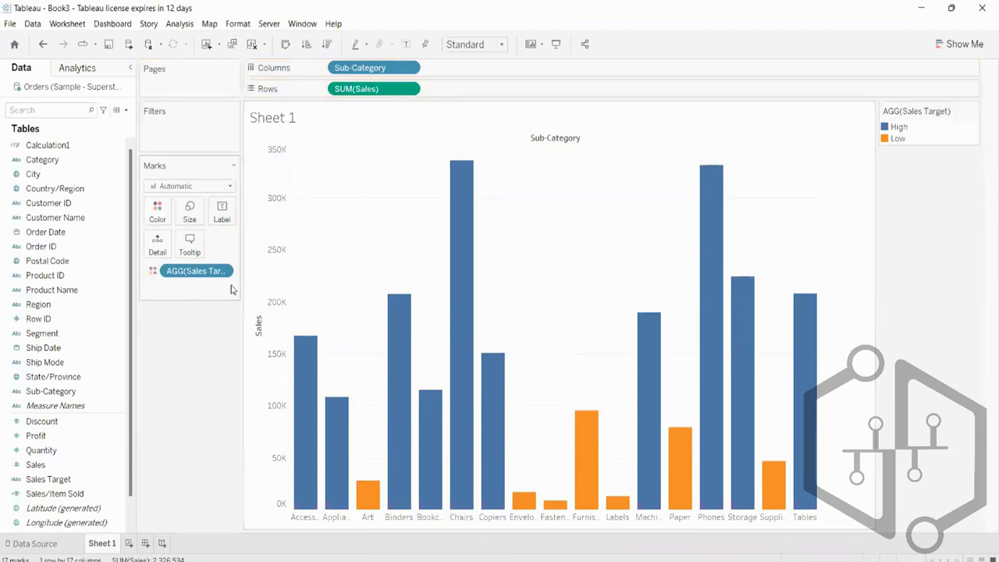
pyautogui.click(222, 212)
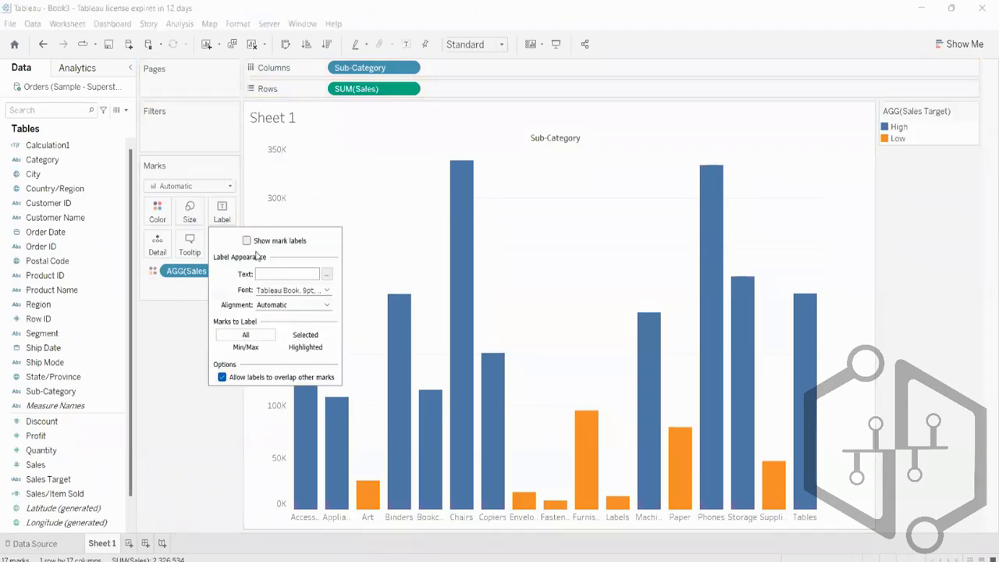
pyautogui.click(246, 241)
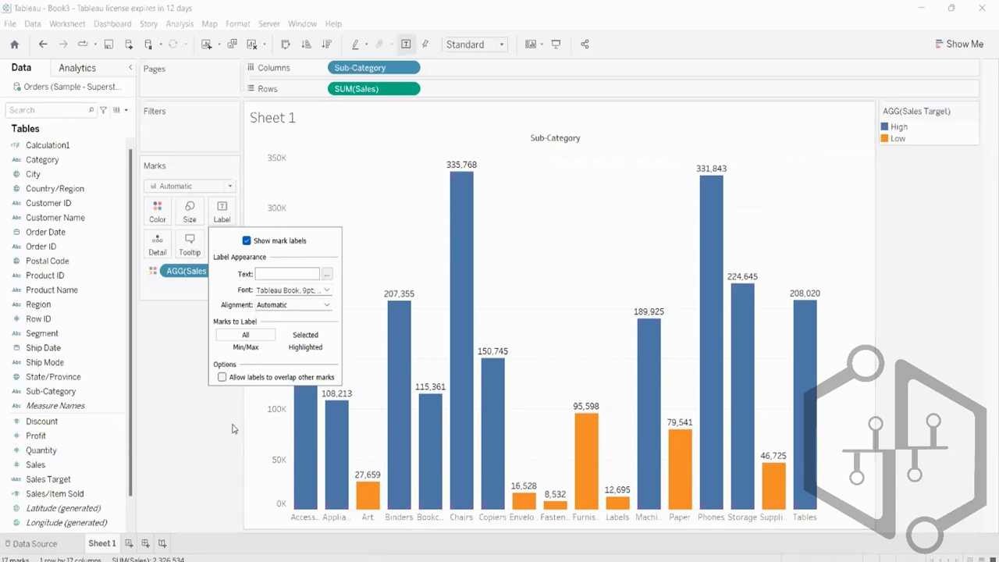
pyautogui.click(178, 384)
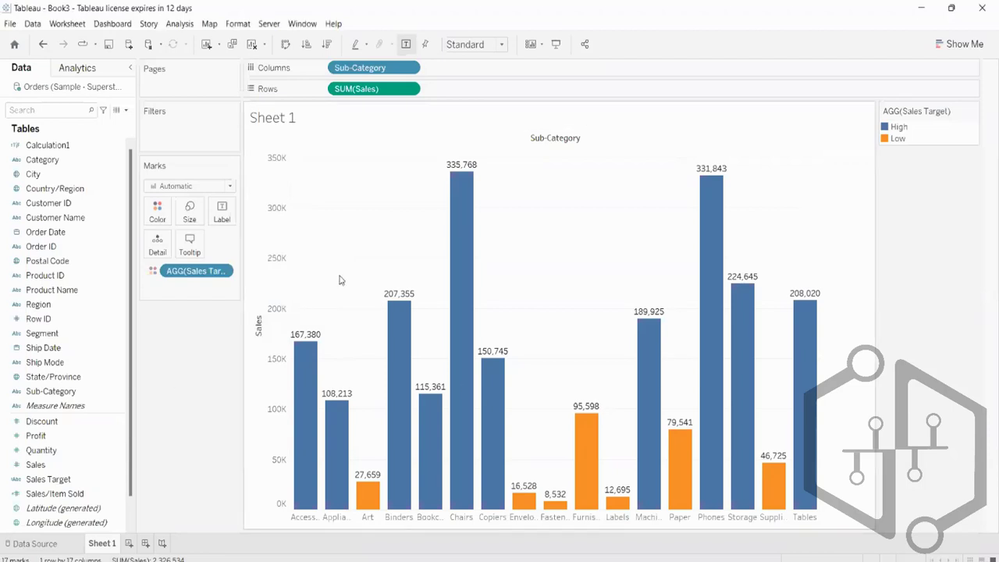
pyautogui.moveTo(754, 344)
# - Clear the sheet, plot Sales by year of Order Date as a line, and turn on mark labels
pyautogui.click(252, 44)
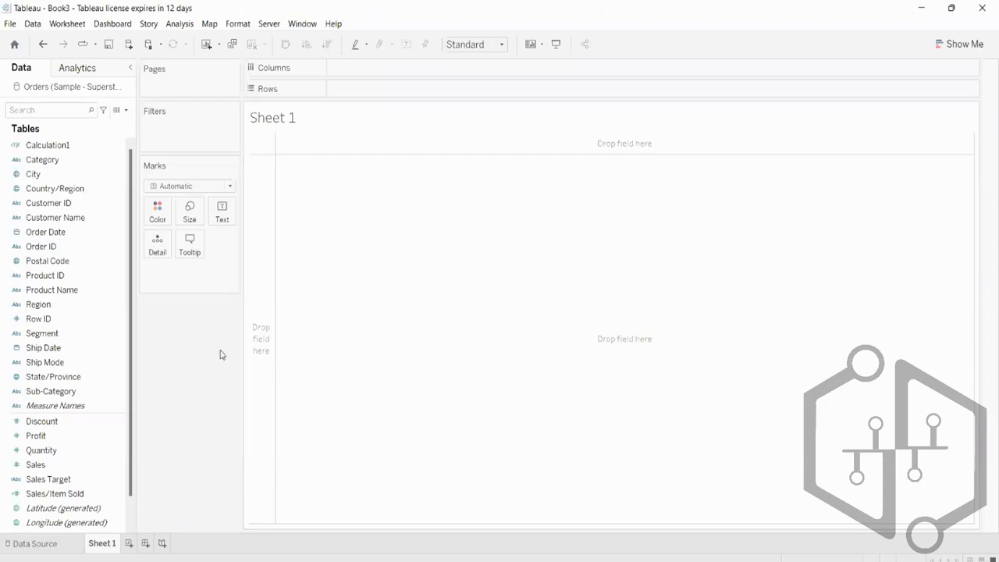
pyautogui.click(51, 236)
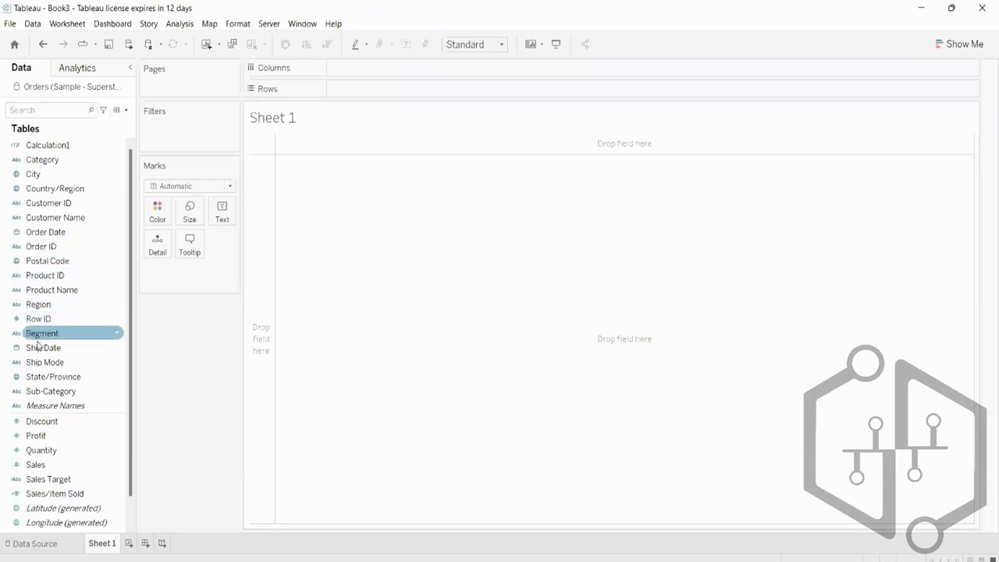
pyautogui.moveTo(78, 235); pyautogui.dragTo(396, 75)
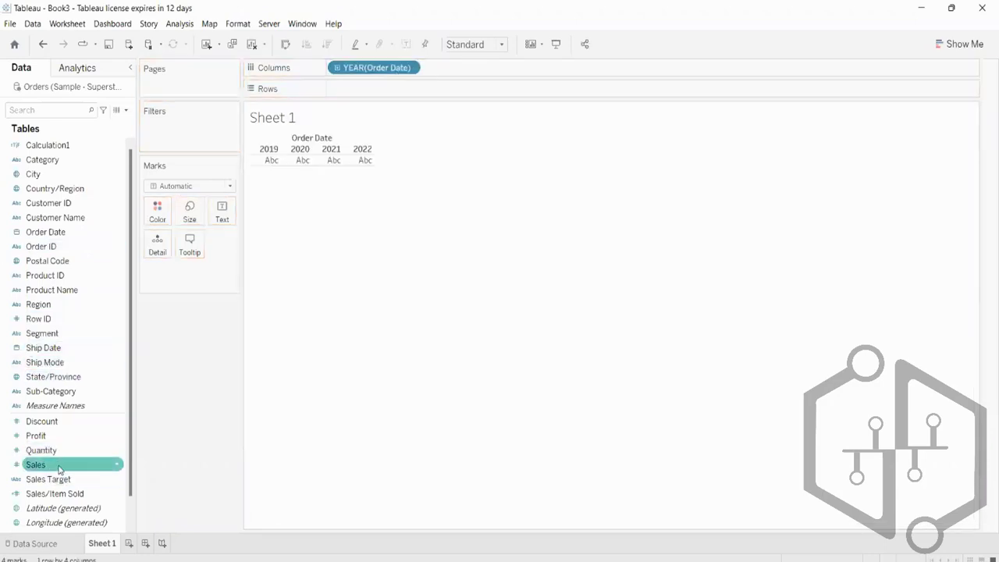
pyautogui.moveTo(48, 465); pyautogui.dragTo(437, 96)
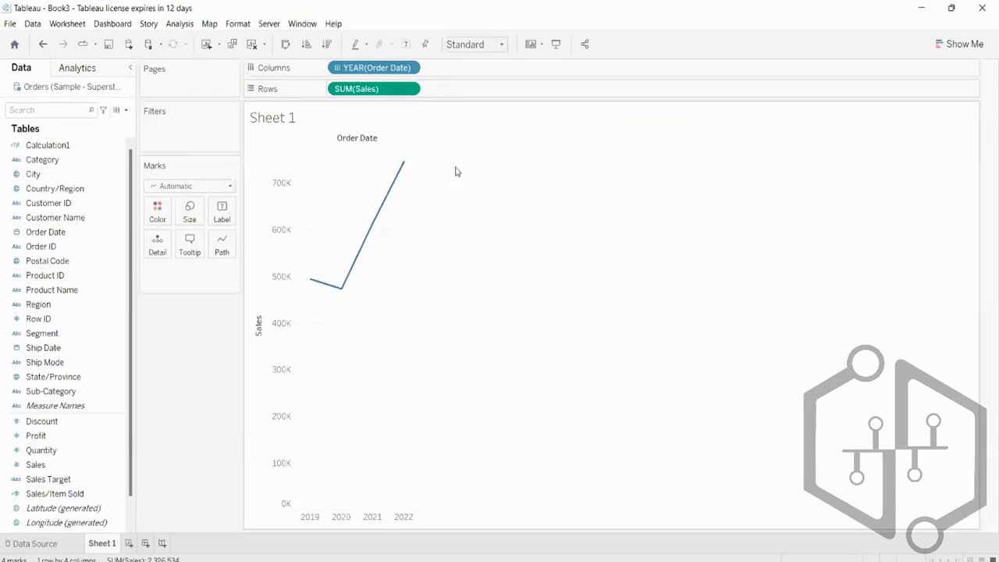
pyautogui.click(406, 44)
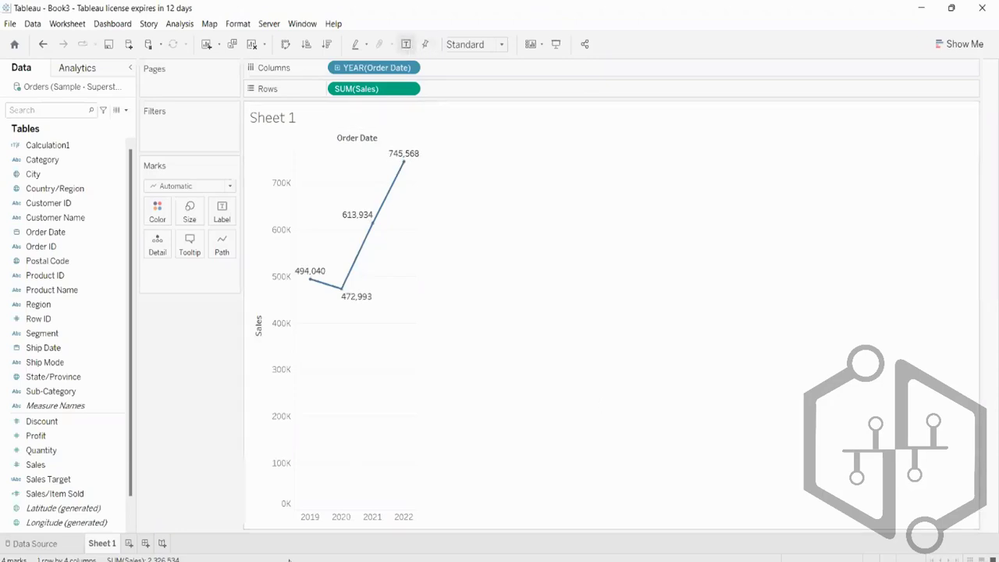
# - Add a second Sales measure to Rows and apply the Running Total quick table calculation to it
pyautogui.click(36, 451)
pyautogui.moveTo(35, 464); pyautogui.dragTo(468, 91)
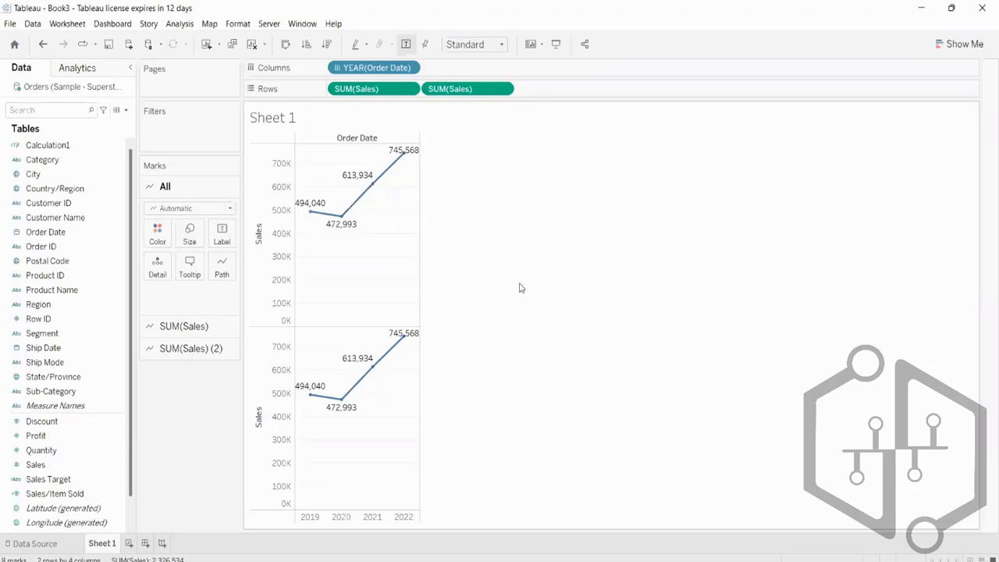
pyautogui.rightClick(482, 89)
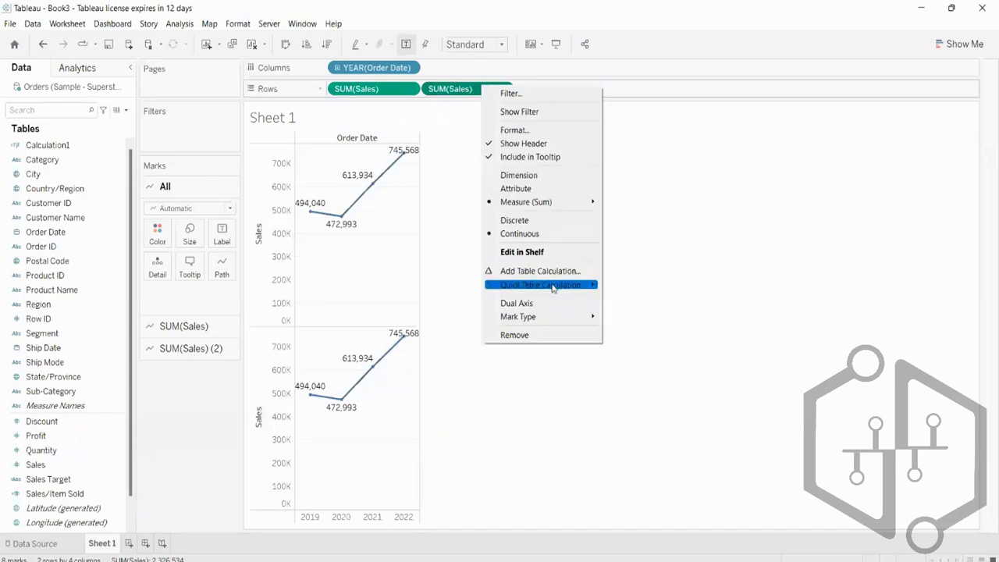
pyautogui.moveTo(538, 287)
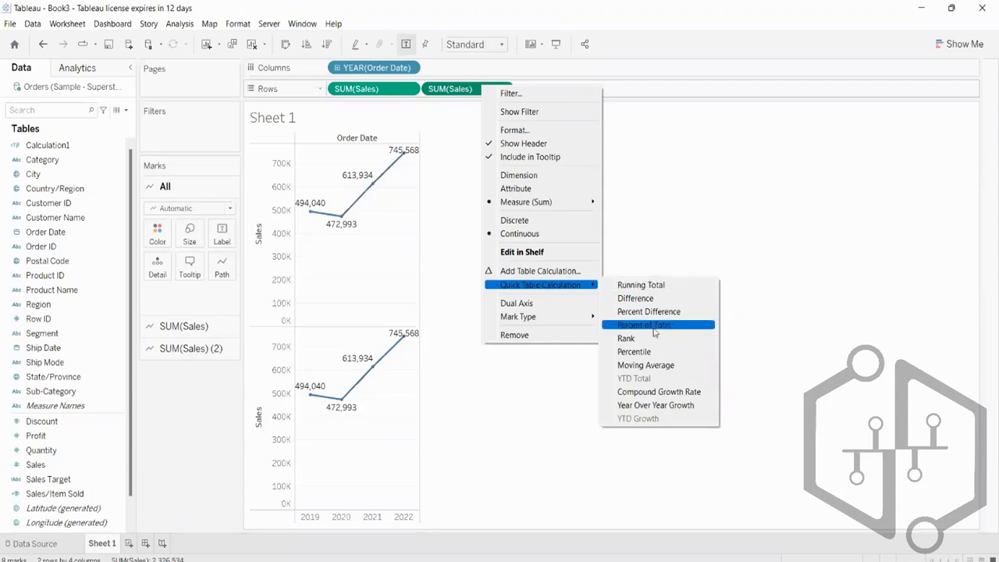
pyautogui.click(661, 287)
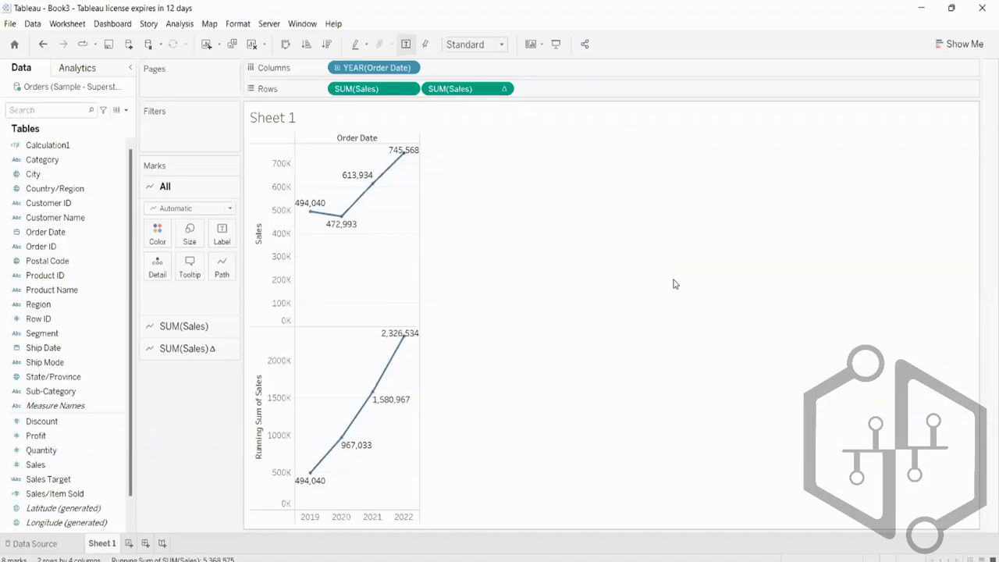
# - Convert both Sales charts to vertical bars by year and turn on mark labels
pyautogui.click(948, 51)
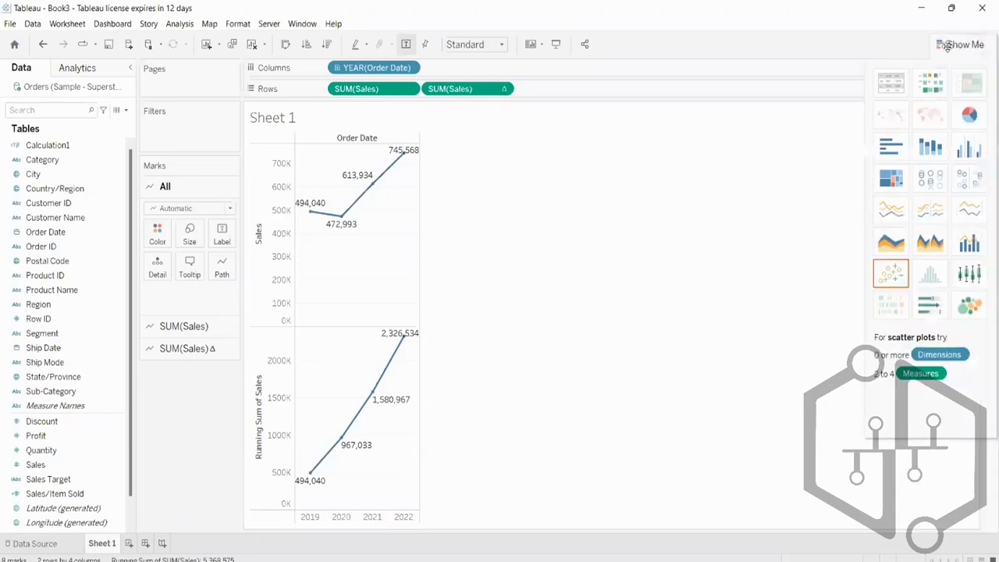
pyautogui.click(890, 146)
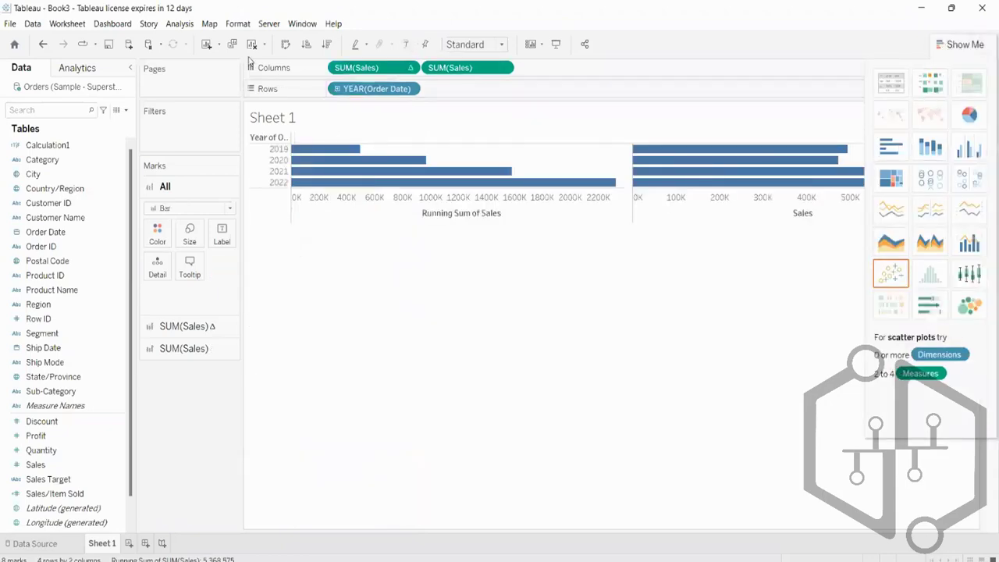
pyautogui.click(285, 44)
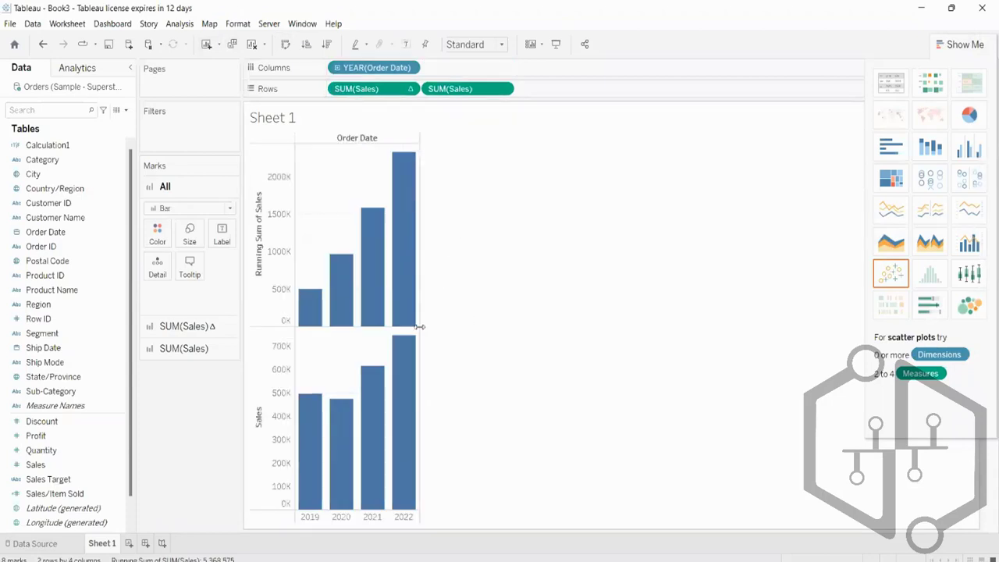
pyautogui.click(407, 45)
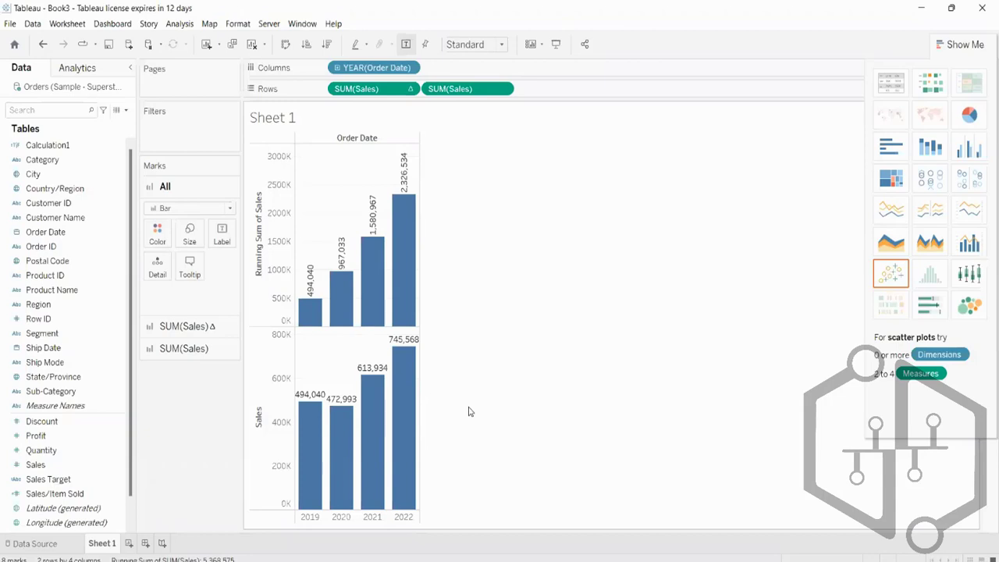
# - Convert the view to a text table and place Sales above its running total
pyautogui.moveTo(312, 420)
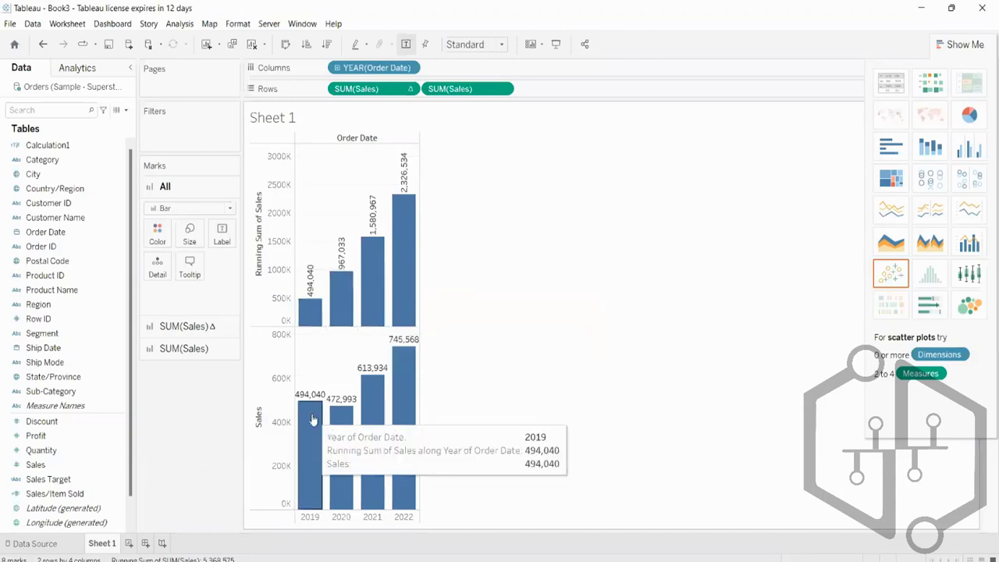
pyautogui.moveTo(308, 525)
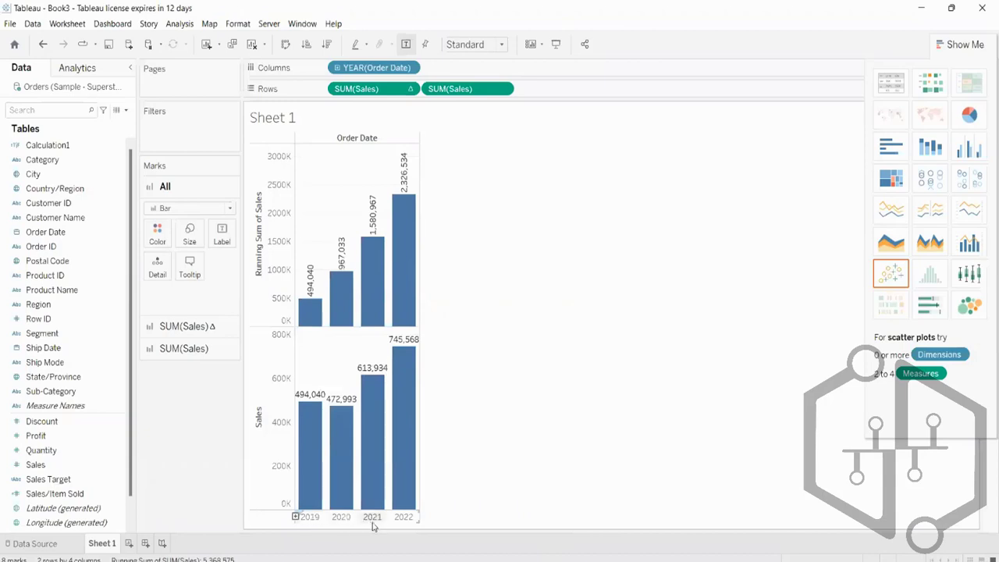
pyautogui.moveTo(303, 402)
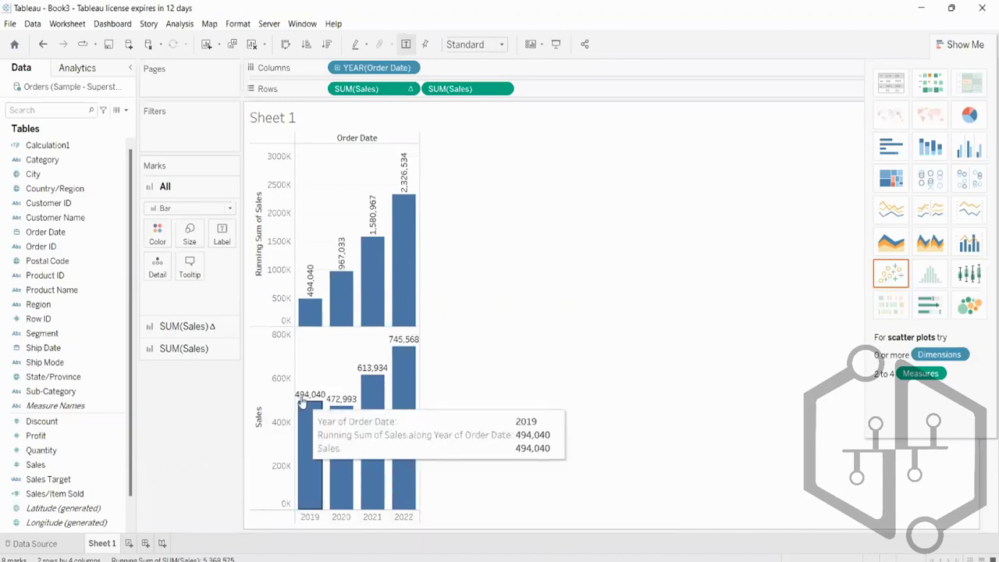
pyautogui.moveTo(404, 234)
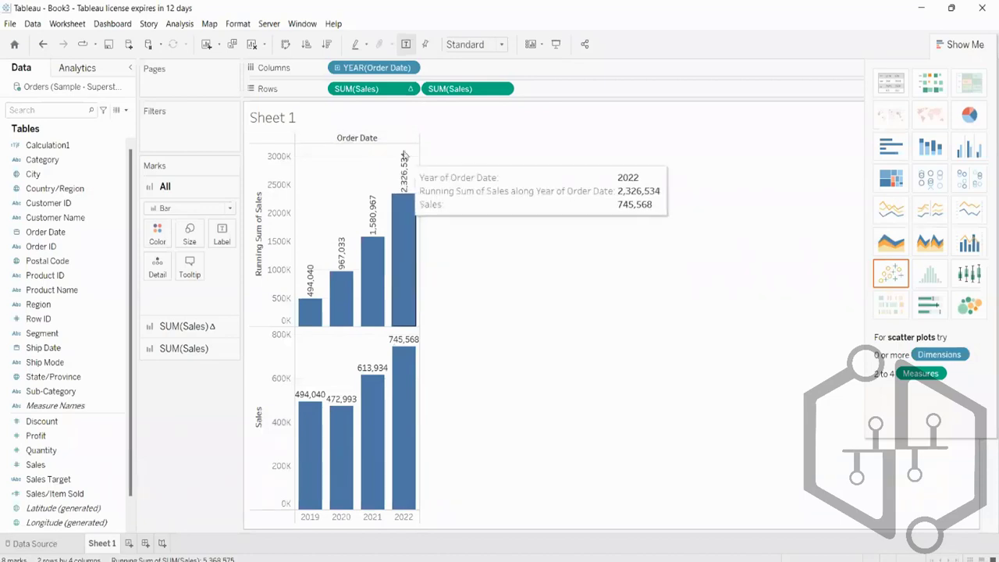
pyautogui.moveTo(400, 181)
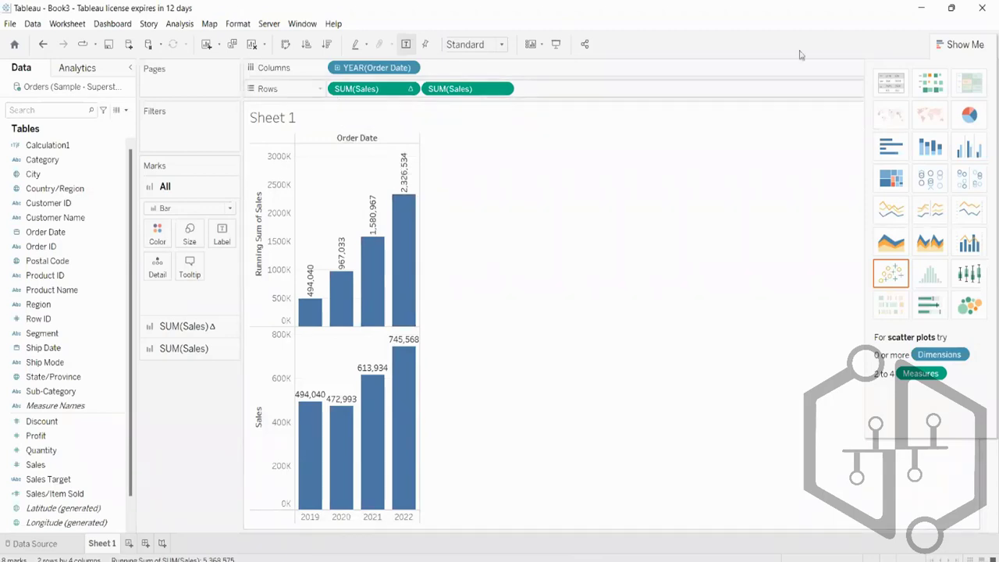
pyautogui.click(899, 83)
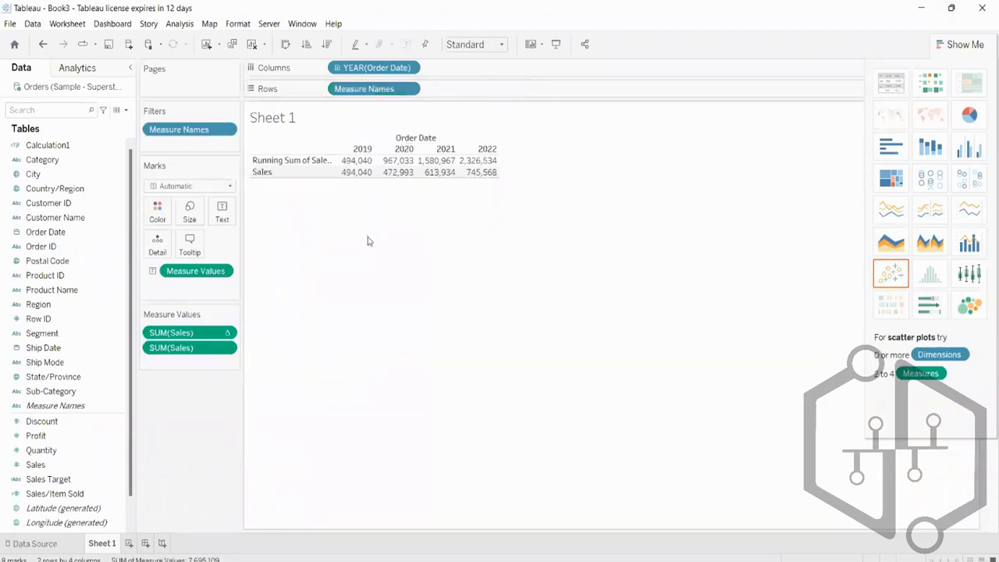
pyautogui.moveTo(195, 348); pyautogui.dragTo(197, 325)
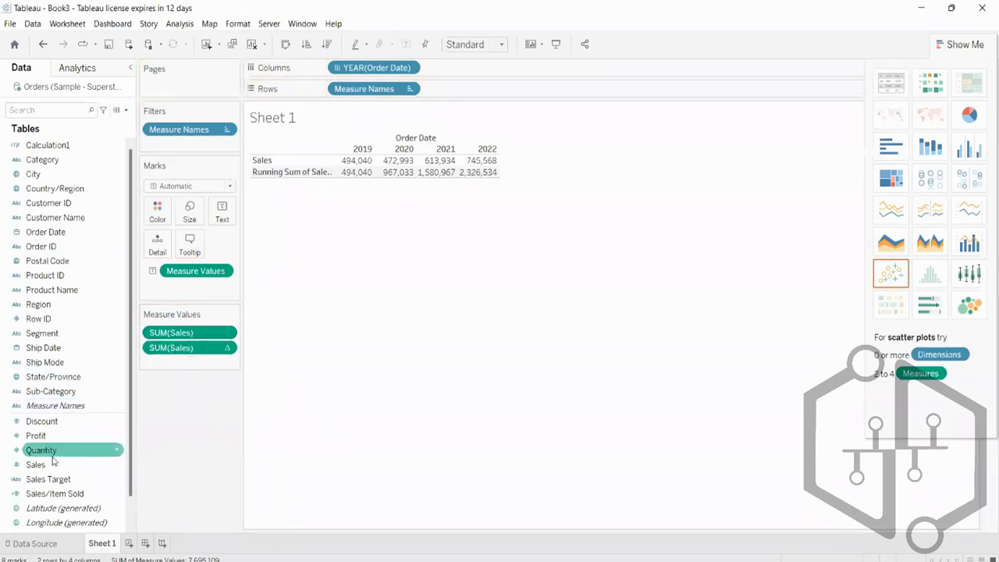
# - Add another Sales measure with the Difference quick table calculation and convert the view back to a text table
pyautogui.moveTo(35, 465); pyautogui.dragTo(457, 91)
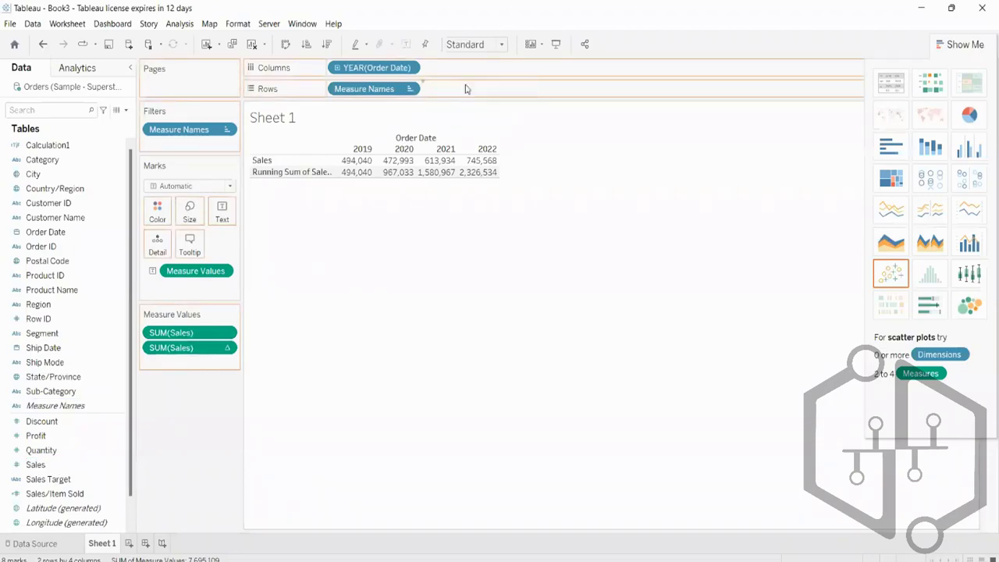
pyautogui.rightClick(456, 90)
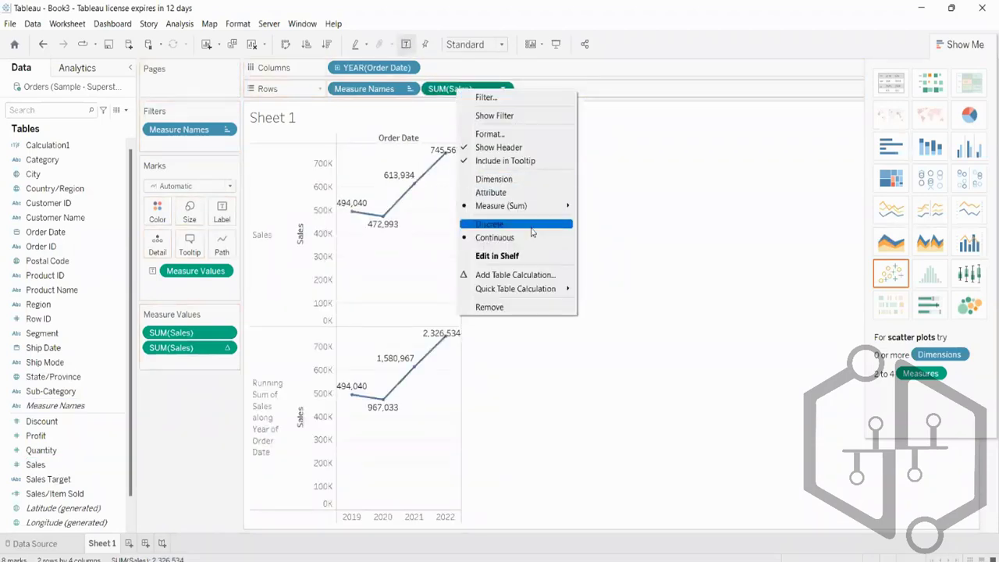
pyautogui.moveTo(508, 291)
pyautogui.click(634, 304)
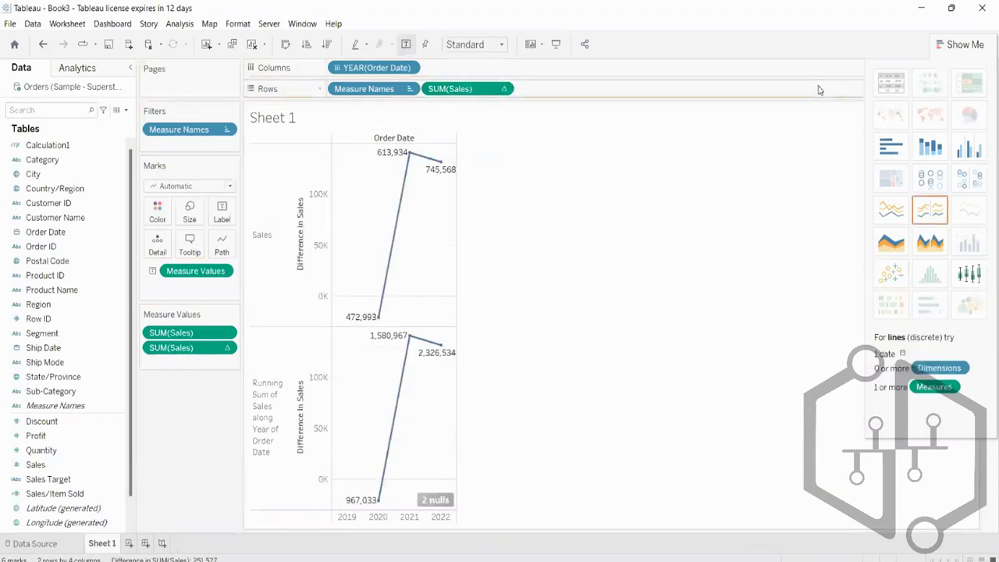
pyautogui.click(890, 83)
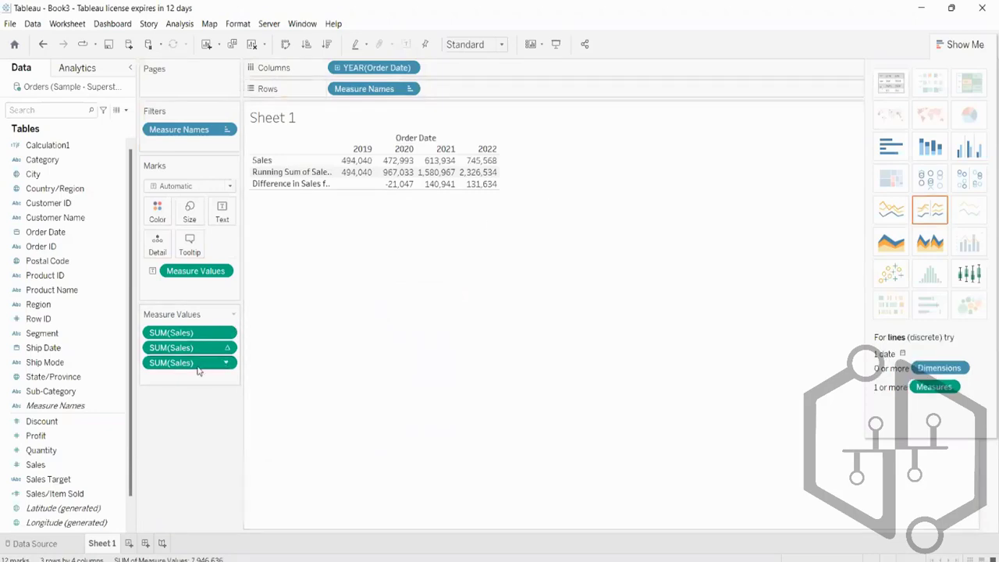
# - Reorder the measure values so the difference in Sales sits directly between Sales and the running total
pyautogui.moveTo(198, 347)
pyautogui.mouseDown()
pyautogui.moveTo(202, 355)
pyautogui.moveTo(198, 347)
pyautogui.mouseUp()
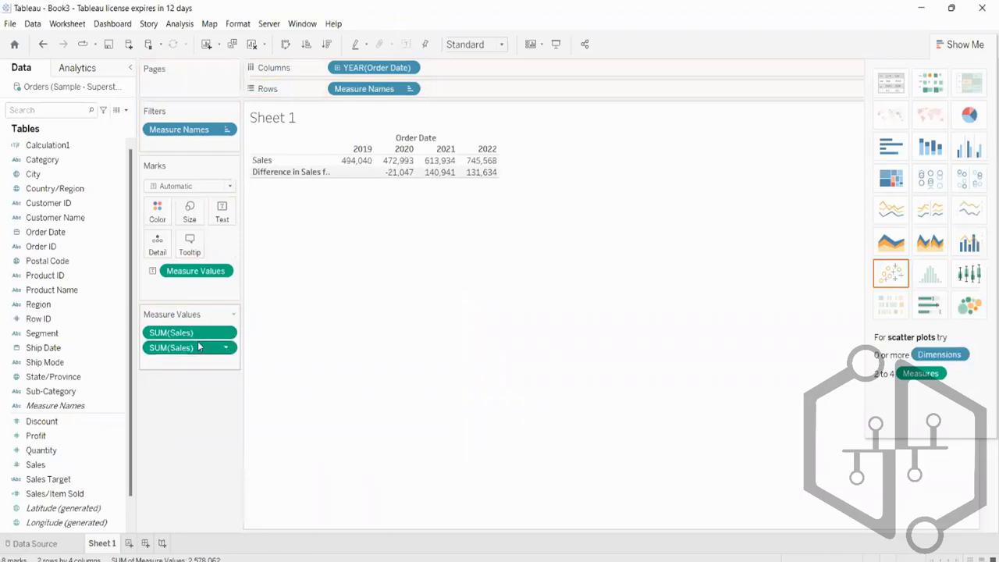
pyautogui.hotkey('ctrl', 'z')
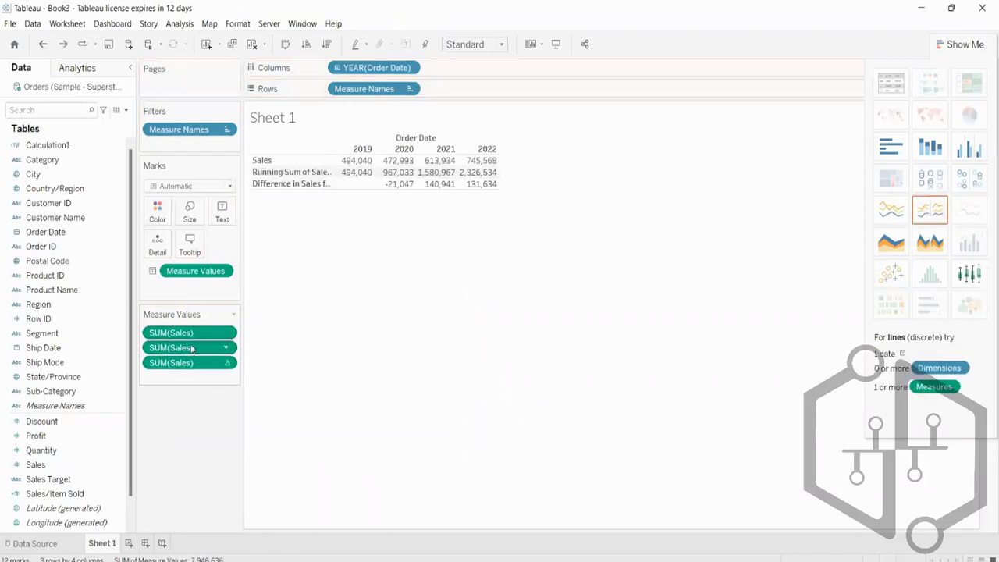
pyautogui.moveTo(191, 347)
pyautogui.mouseDown()
pyautogui.moveTo(193, 367)
pyautogui.moveTo(195, 344)
pyautogui.mouseUp()
pyautogui.hotkey('ctrl', 'z')
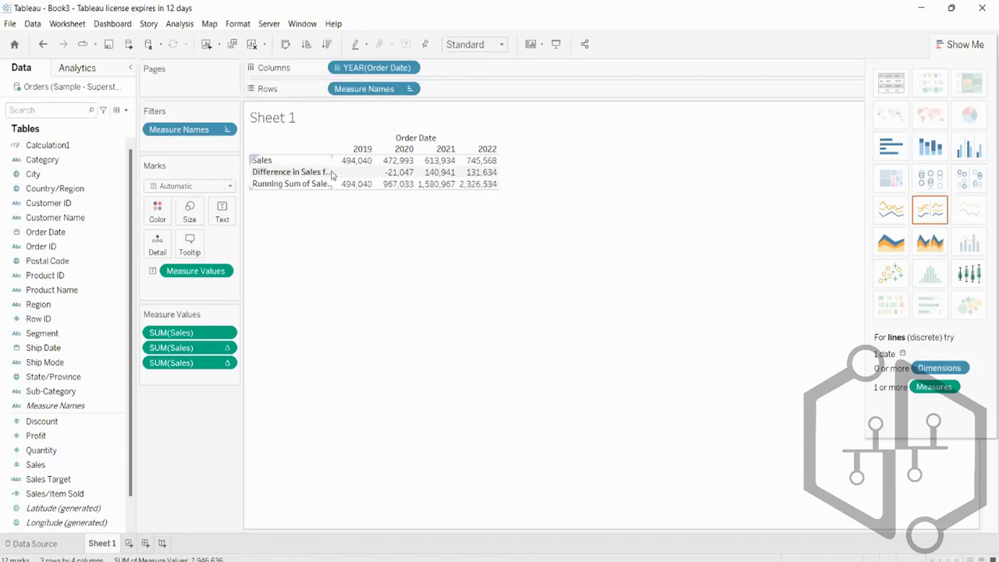
# - Widen the row header column to fit the full measure names and compare the yearly Sales with their differences
pyautogui.moveTo(334, 172); pyautogui.dragTo(403, 172)
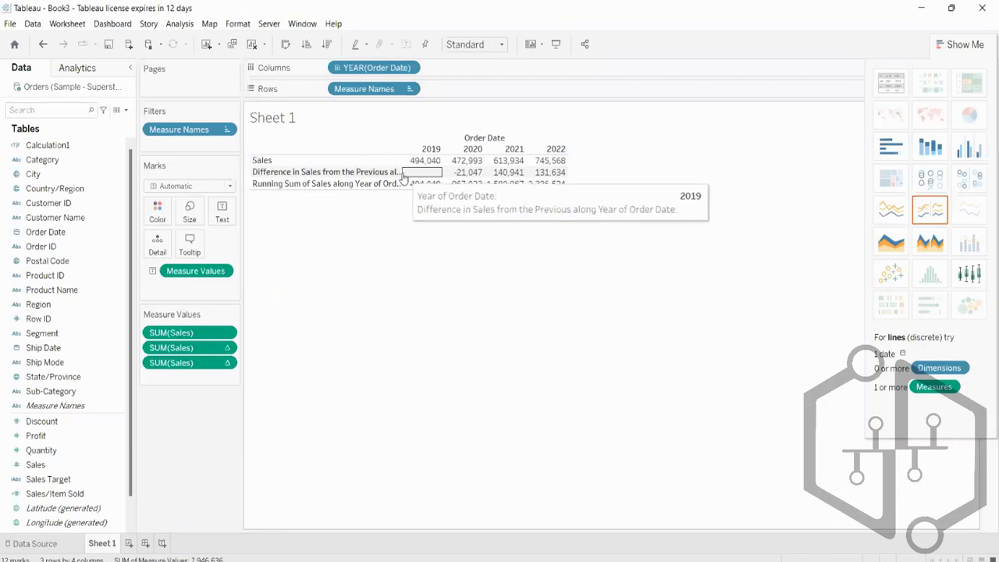
pyautogui.moveTo(403, 173); pyautogui.dragTo(508, 187)
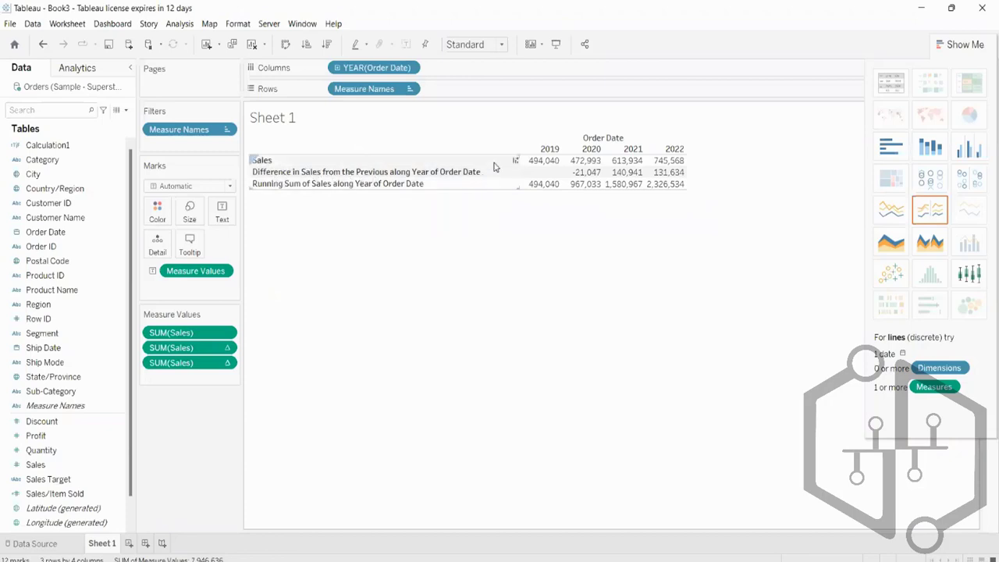
pyautogui.moveTo(595, 175)
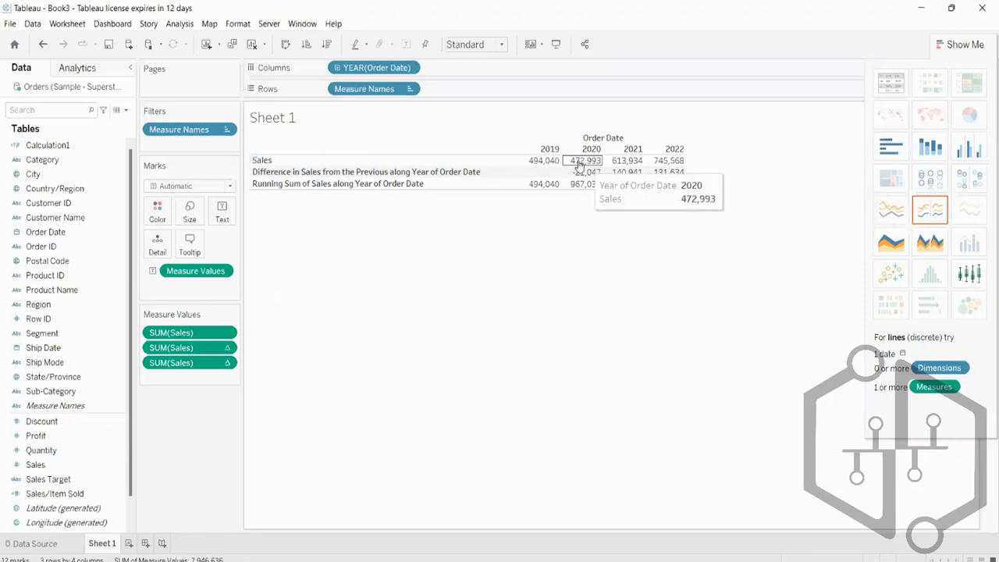
pyautogui.moveTo(652, 163)
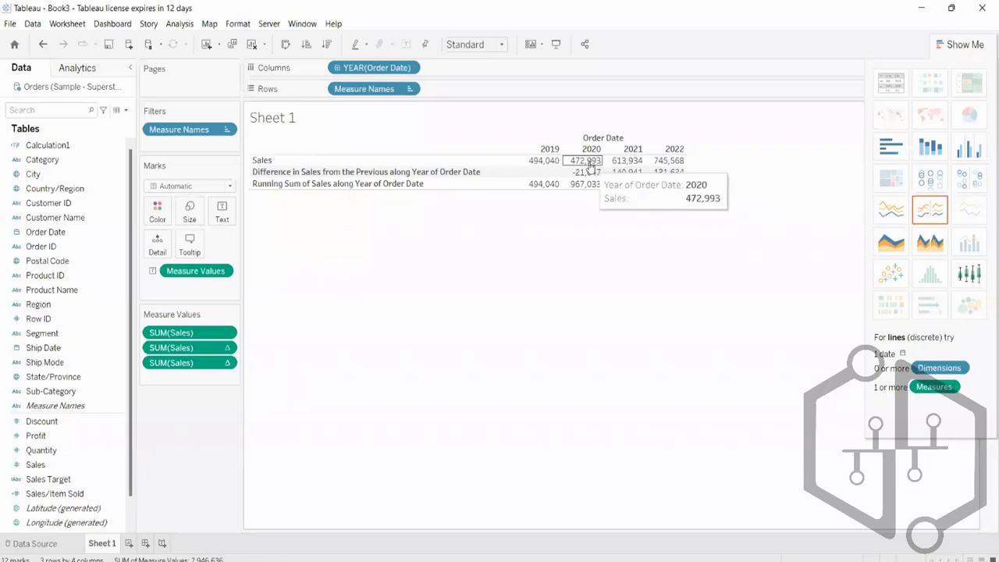
pyautogui.moveTo(542, 175)
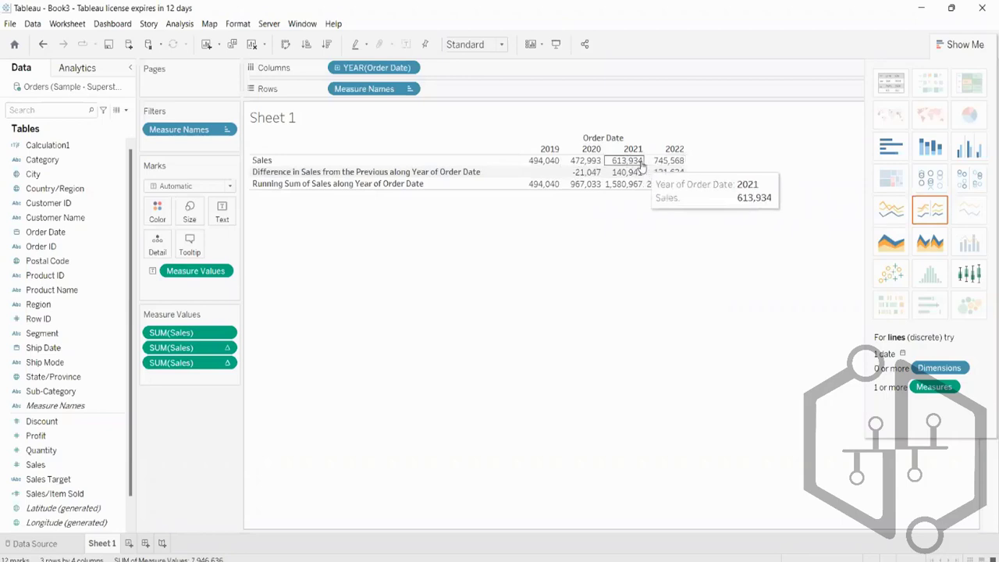
pyautogui.moveTo(647, 185)
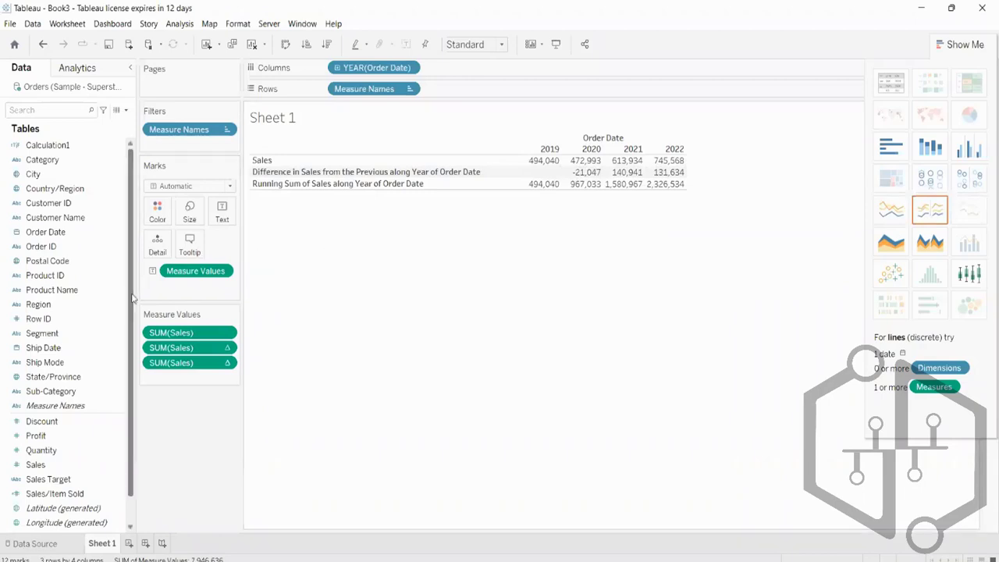
# - Add another Sales measure with the Percent Difference quick table calculation and convert the view back to a text table
pyautogui.click(21, 456)
pyautogui.moveTo(32, 464); pyautogui.dragTo(452, 89)
pyautogui.rightClick(453, 90)
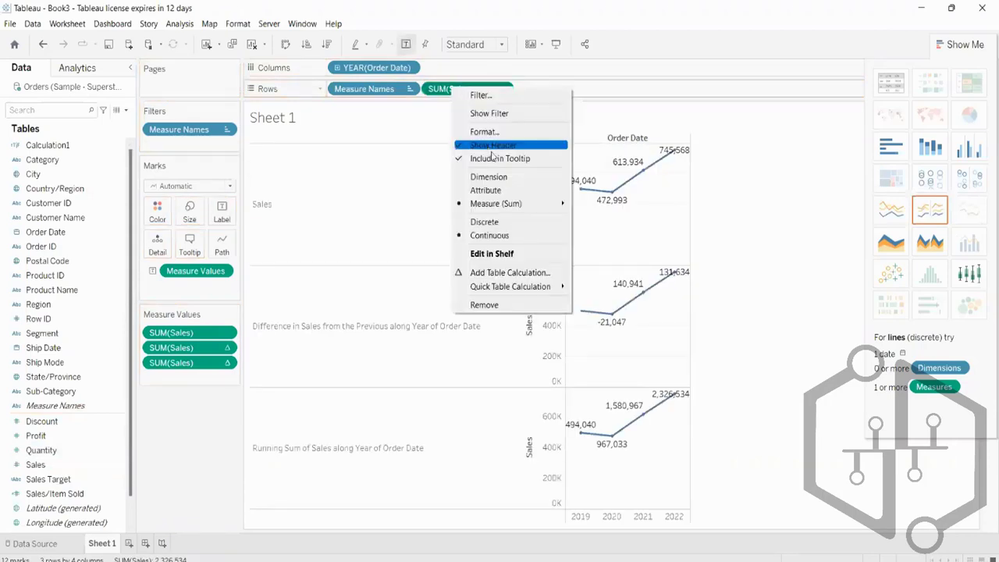
pyautogui.moveTo(496, 286)
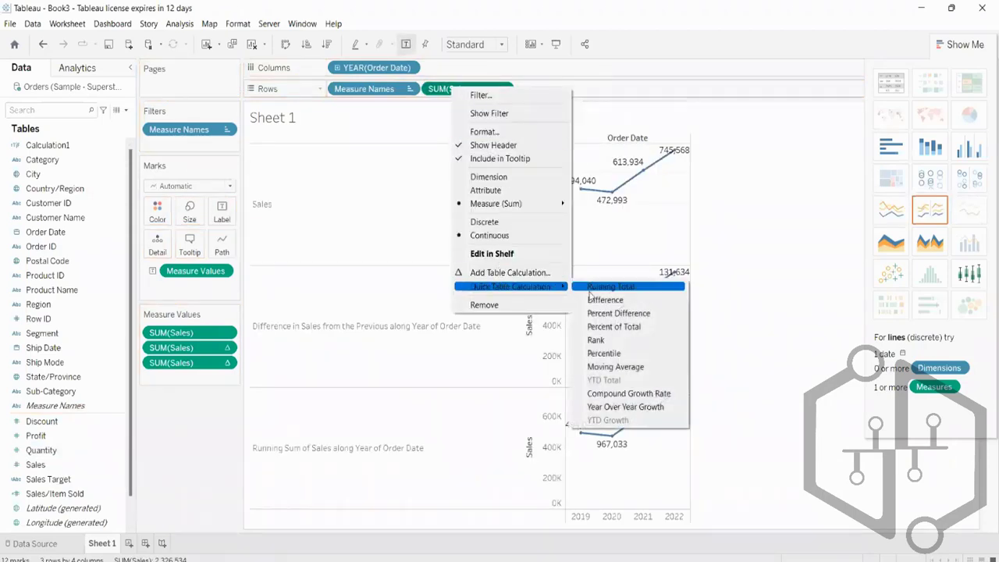
pyautogui.click(617, 313)
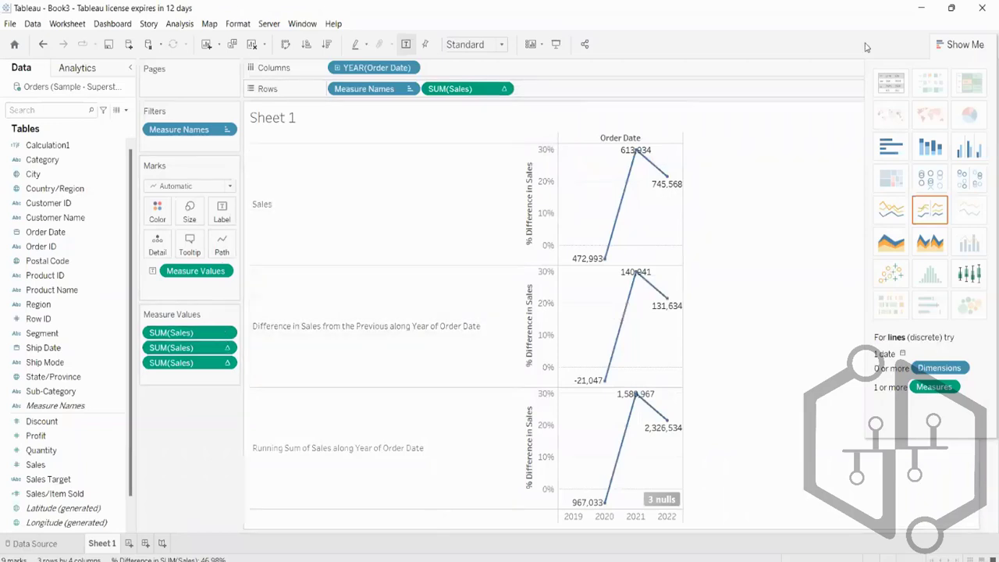
pyautogui.click(889, 83)
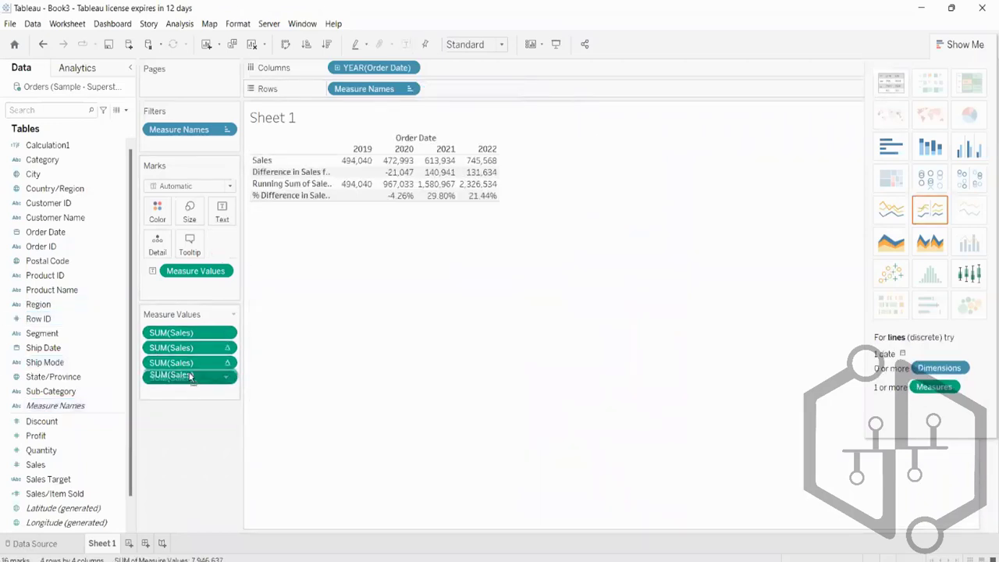
# - Move the percent difference measure directly below Sales and compare its 2020 to 2022 values with the yearly Sales
pyautogui.moveTo(191, 380); pyautogui.dragTo(193, 344)
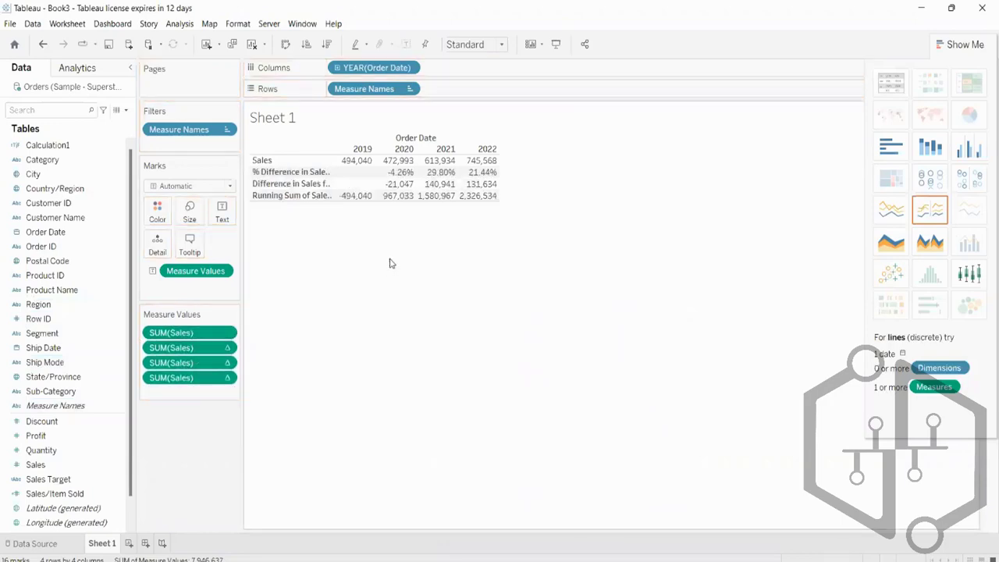
pyautogui.moveTo(406, 173)
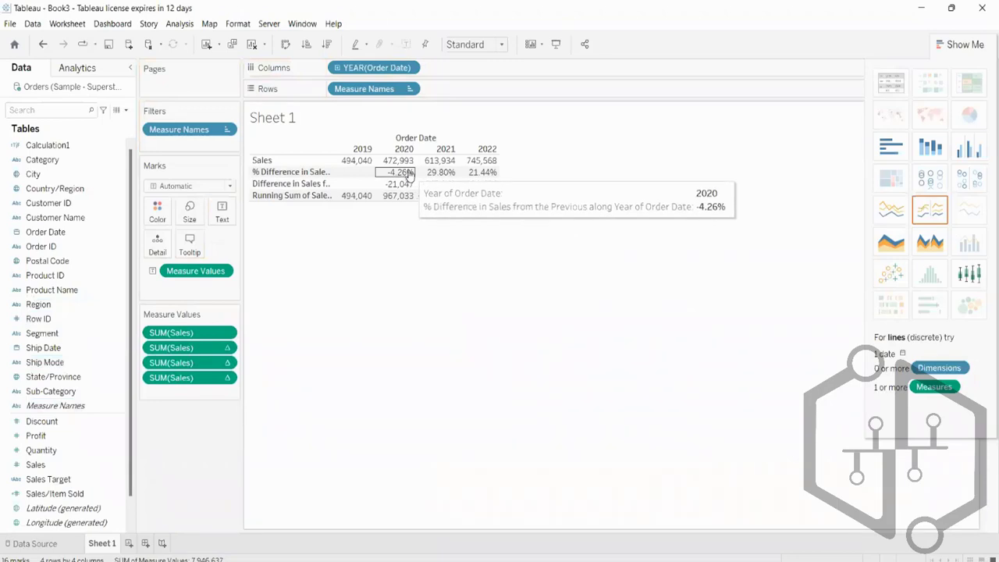
pyautogui.moveTo(483, 168)
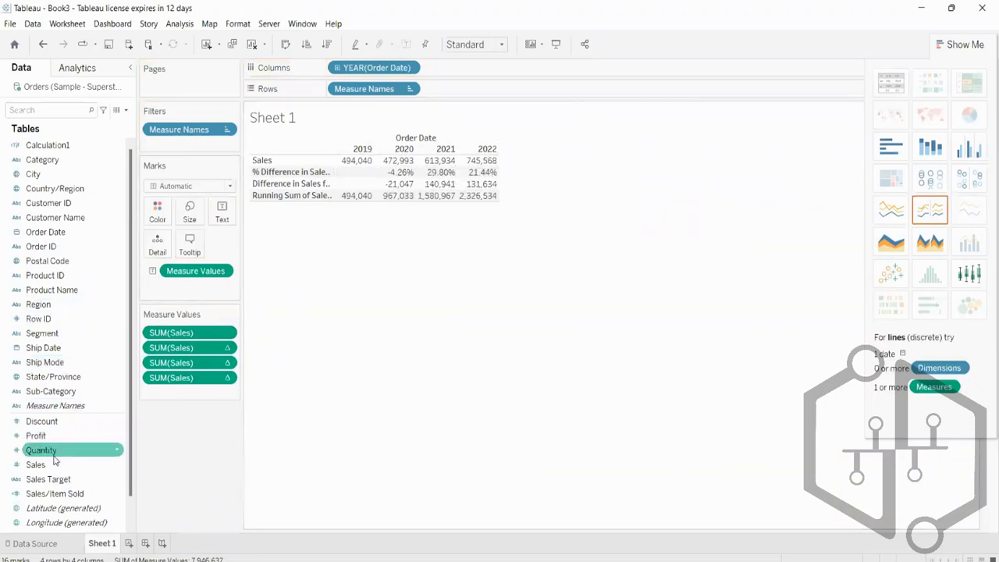
# - Add Sales with the Percent of Total quick table calculation to the text table and place it directly below Sales
pyautogui.moveTo(36, 465); pyautogui.dragTo(498, 90)
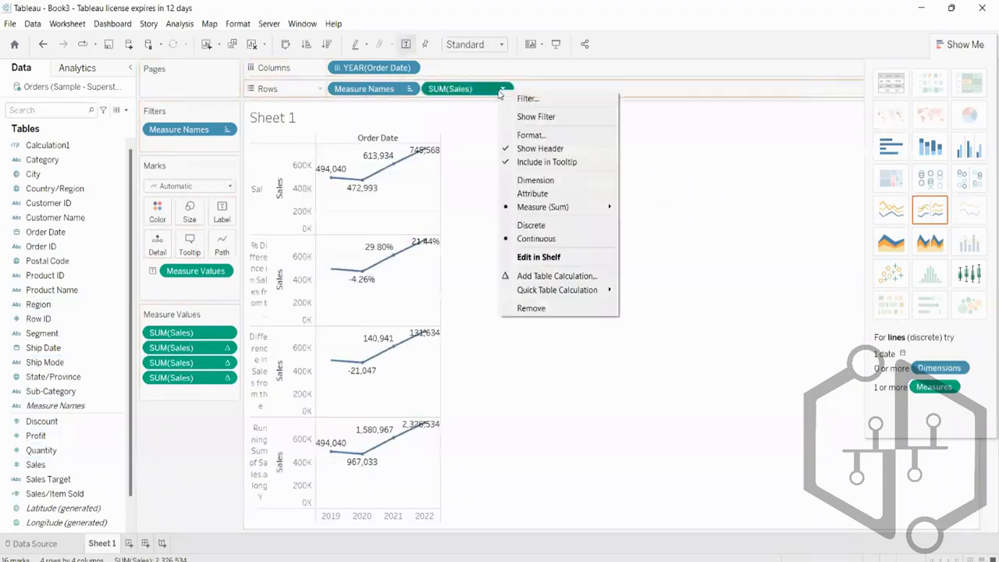
pyautogui.click(503, 89)
pyautogui.moveTo(555, 289)
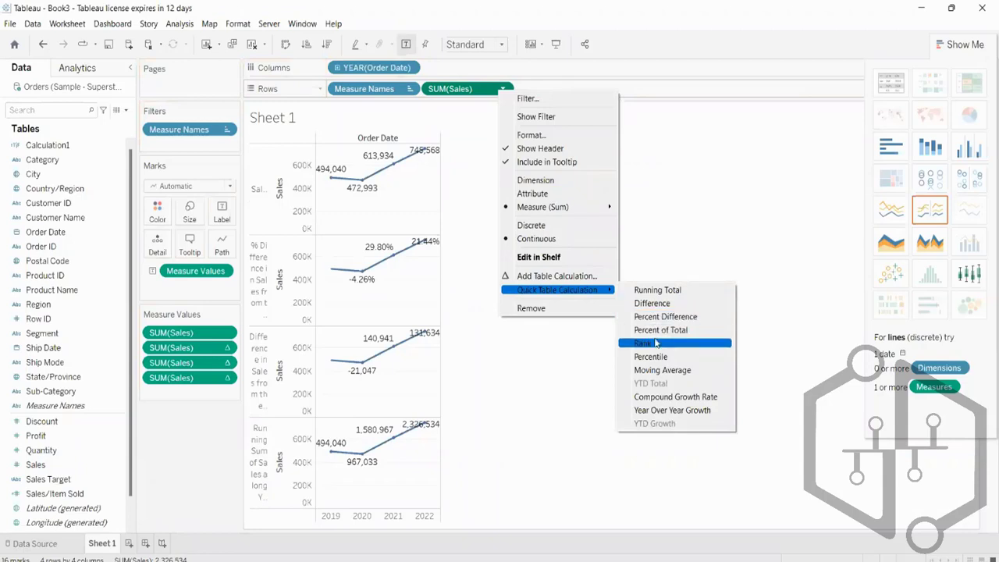
pyautogui.click(660, 329)
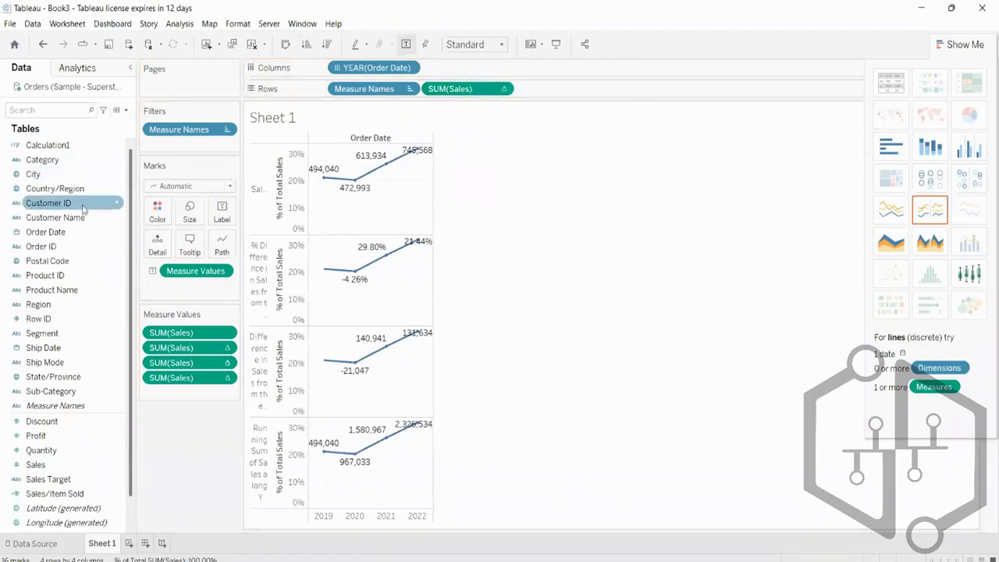
pyautogui.moveTo(816, 84); pyautogui.dragTo(816, 85)
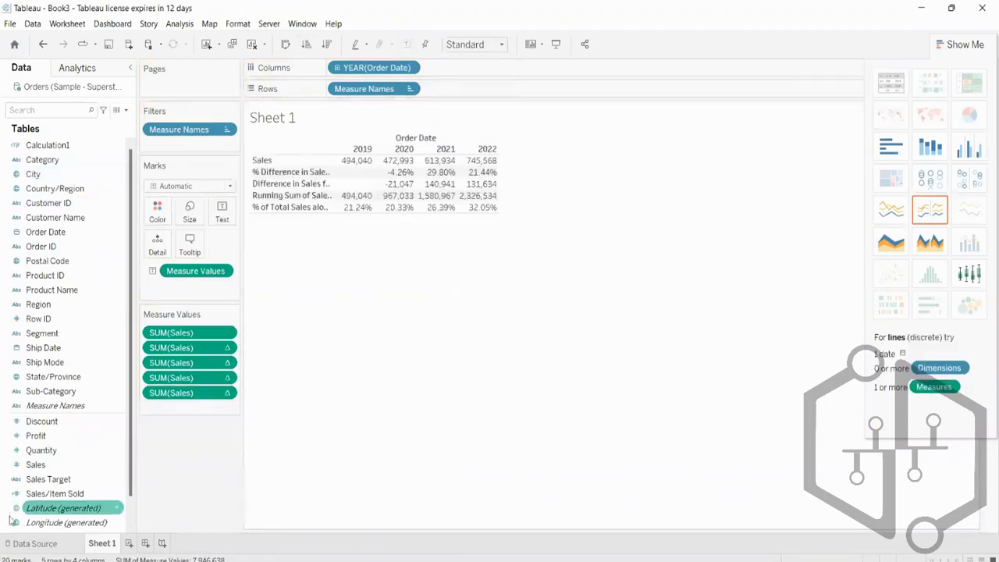
pyautogui.moveTo(187, 394); pyautogui.dragTo(193, 344)
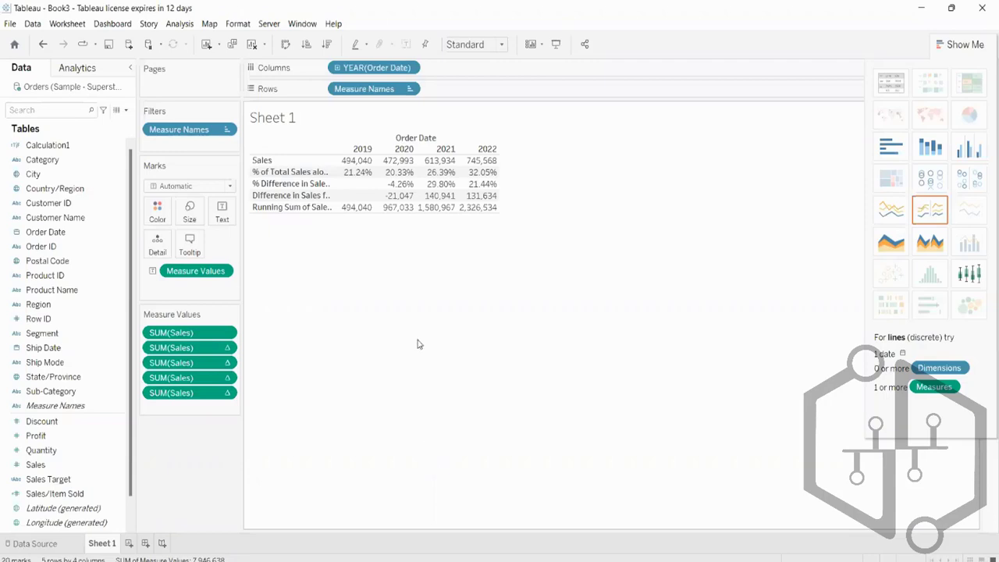
pyautogui.moveTo(455, 179)
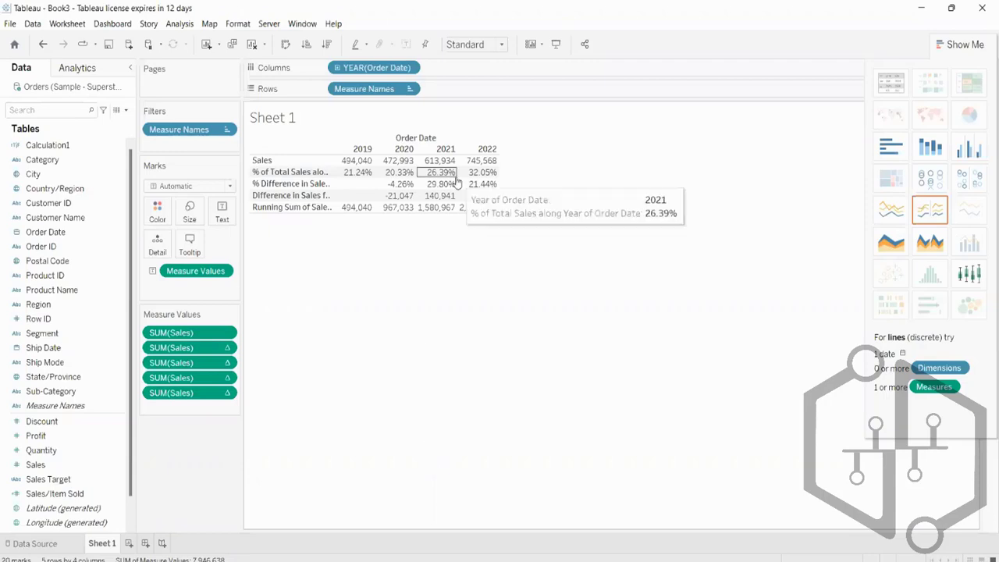
# - Clear the sheet and plot Sales by year of Order Date as a line chart
pyautogui.click(252, 46)
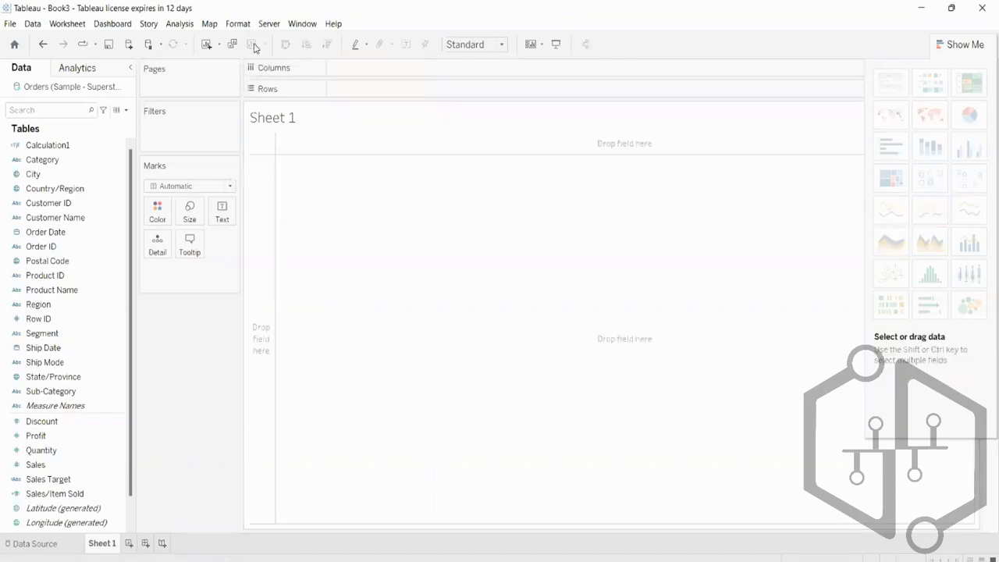
pyautogui.click(42, 191)
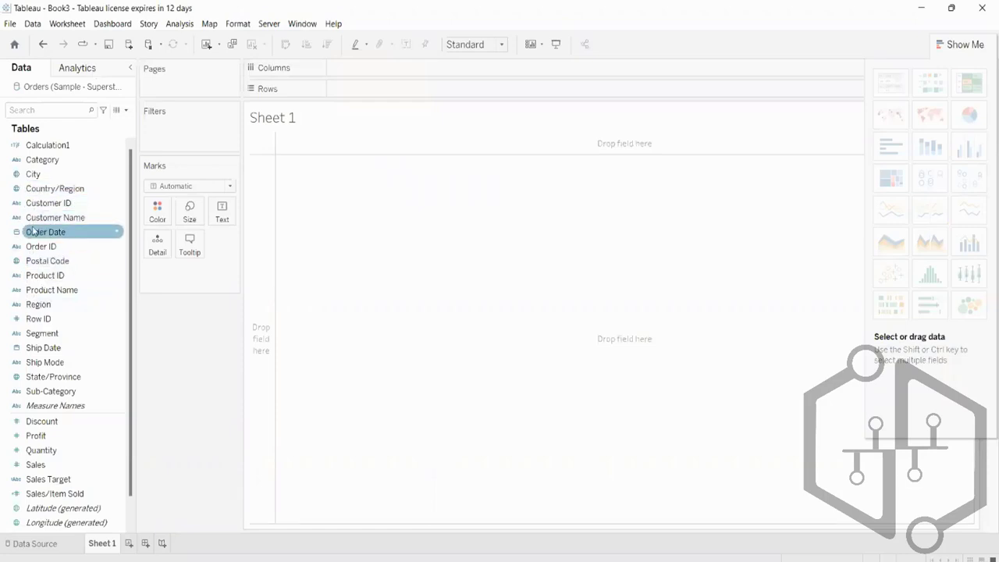
pyautogui.moveTo(35, 233); pyautogui.dragTo(365, 71)
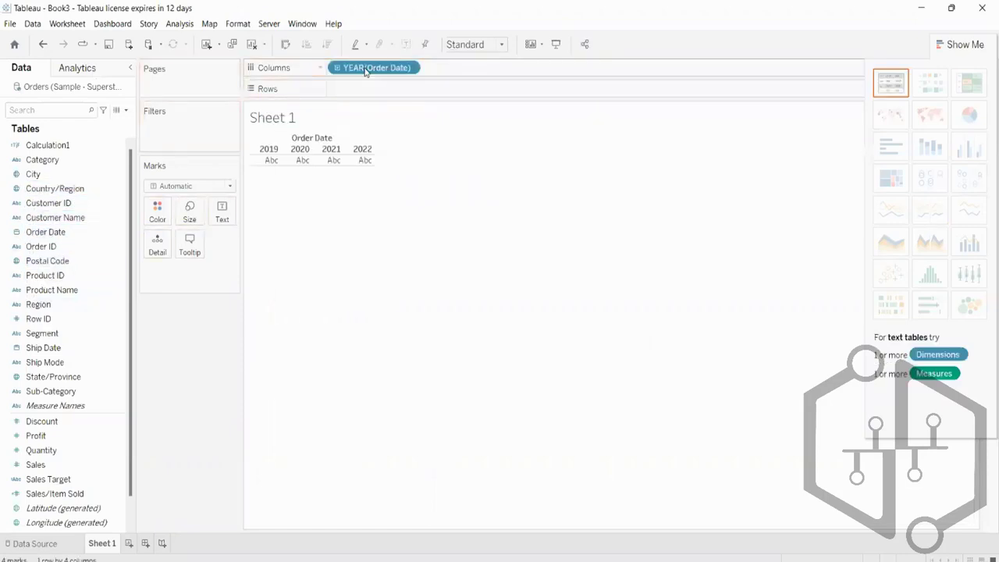
pyautogui.moveTo(37, 464); pyautogui.dragTo(467, 92)
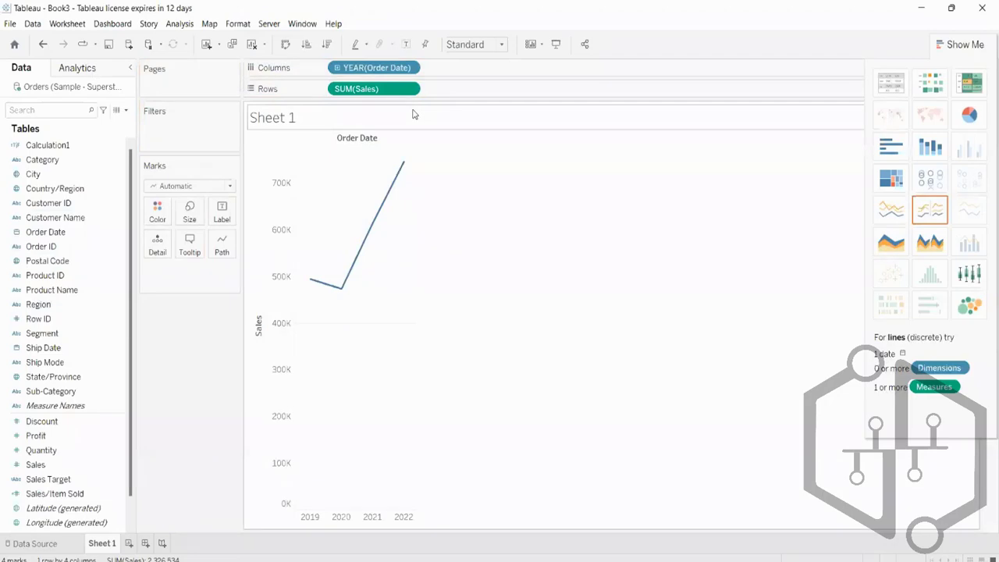
# - Add a Difference From table calculation to the Sales measure on the rows
pyautogui.rightClick(370, 90)
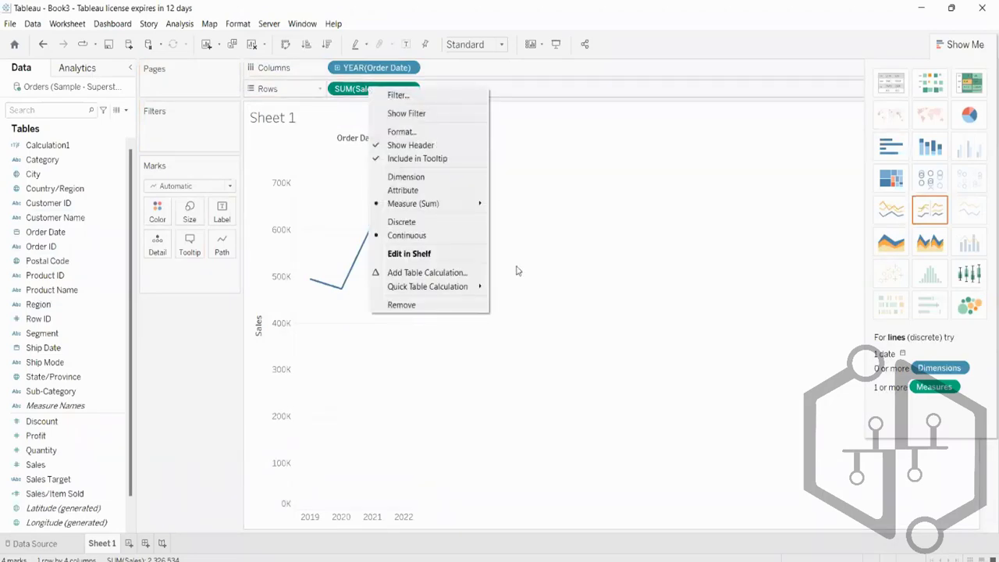
pyautogui.moveTo(484, 294)
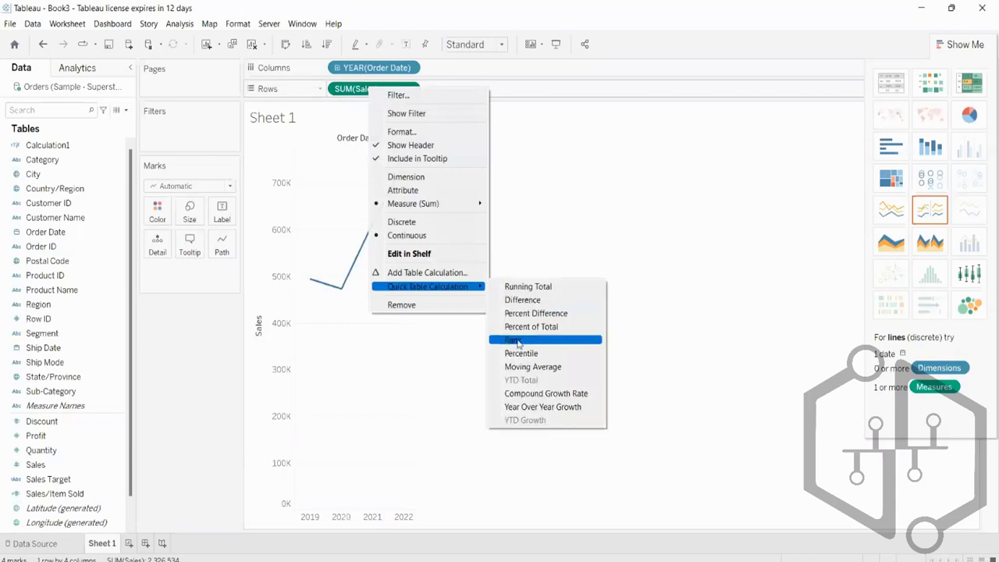
pyautogui.click(405, 273)
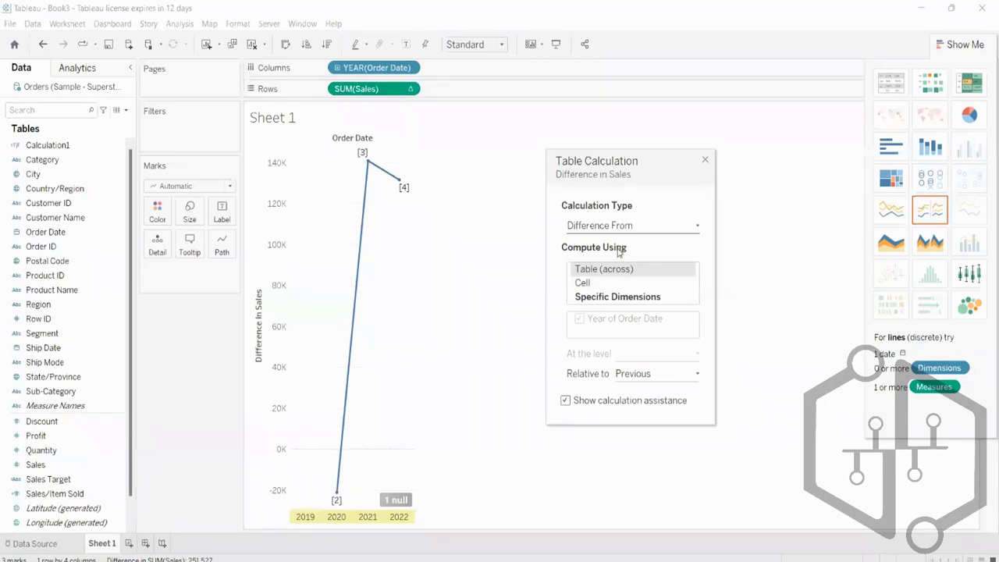
# - Try computing the difference by Cell and Specific Dimensions, return to Table (across), and review the Relative to options
pyautogui.click(604, 284)
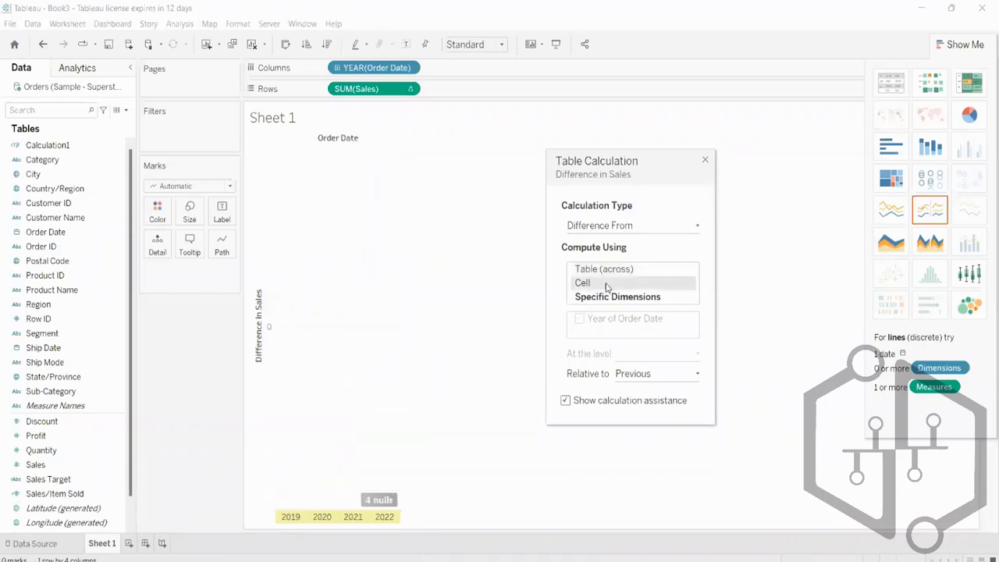
pyautogui.click(602, 301)
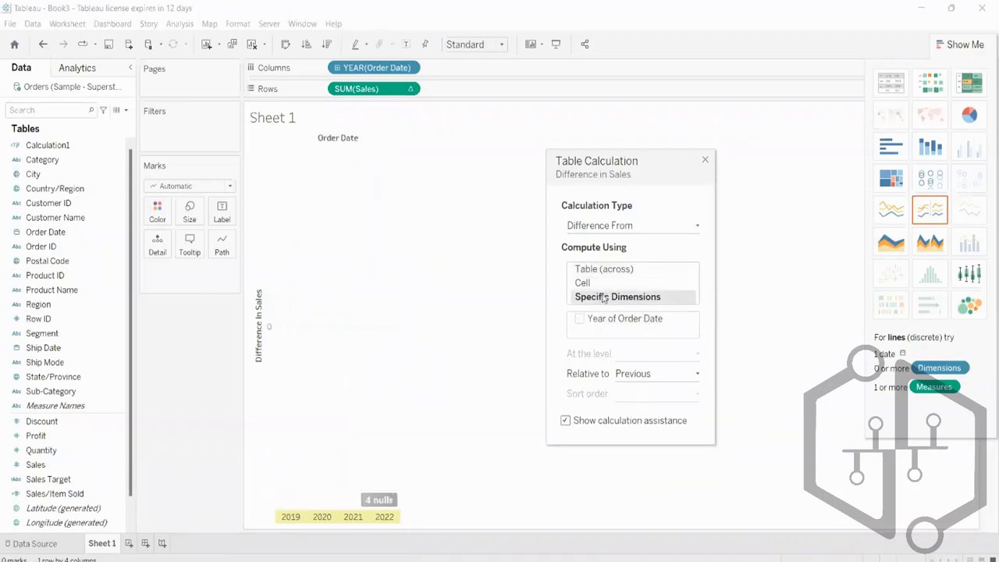
pyautogui.click(594, 270)
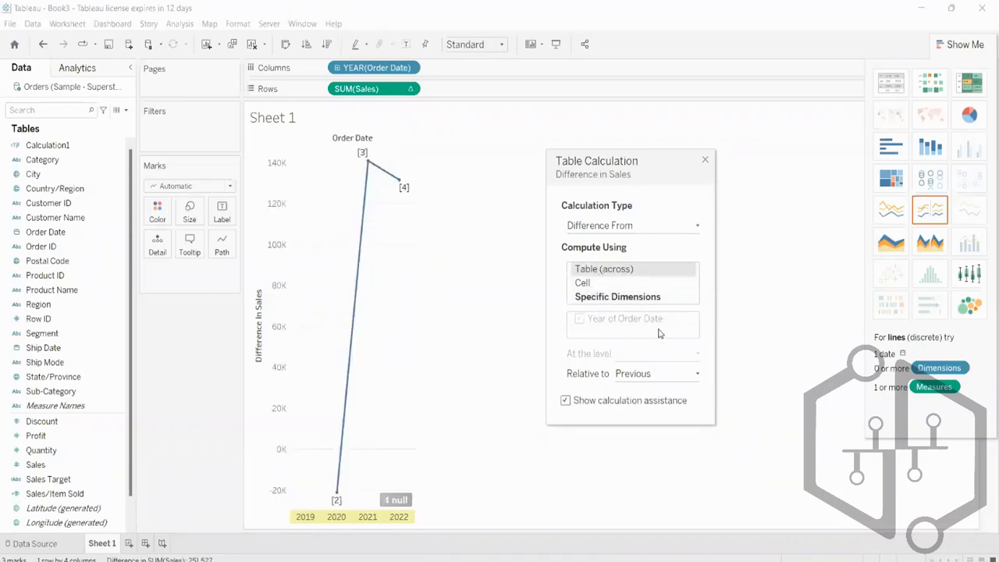
pyautogui.click(644, 374)
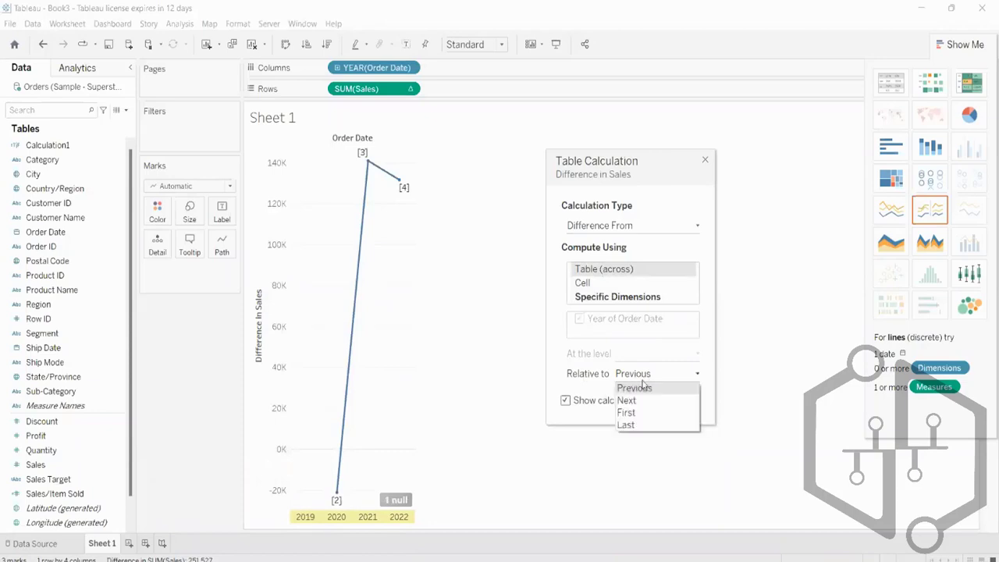
pyautogui.click(764, 351)
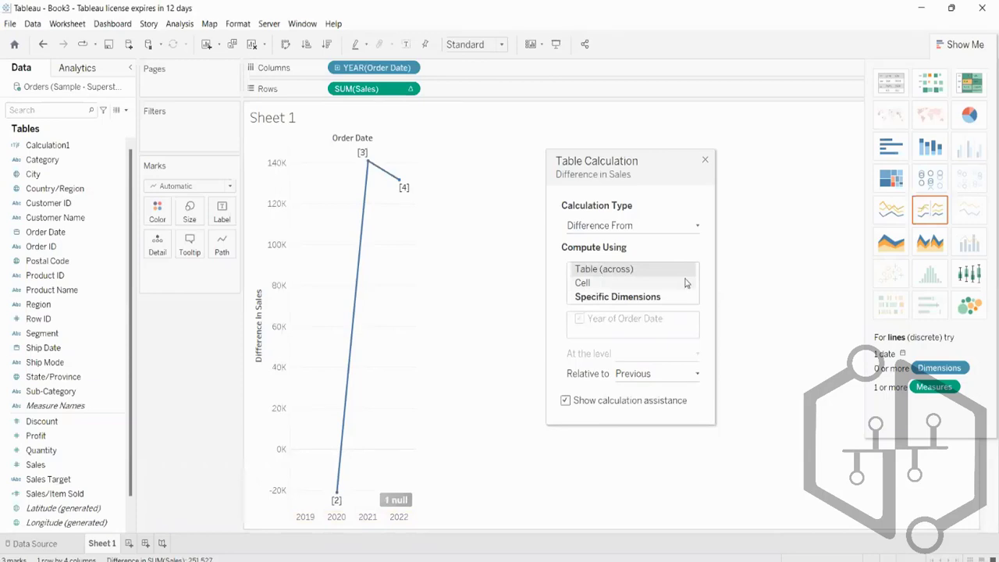
# - Set the table calculation to a Running Total using Average and show the mark labels on the line
pyautogui.click(656, 227)
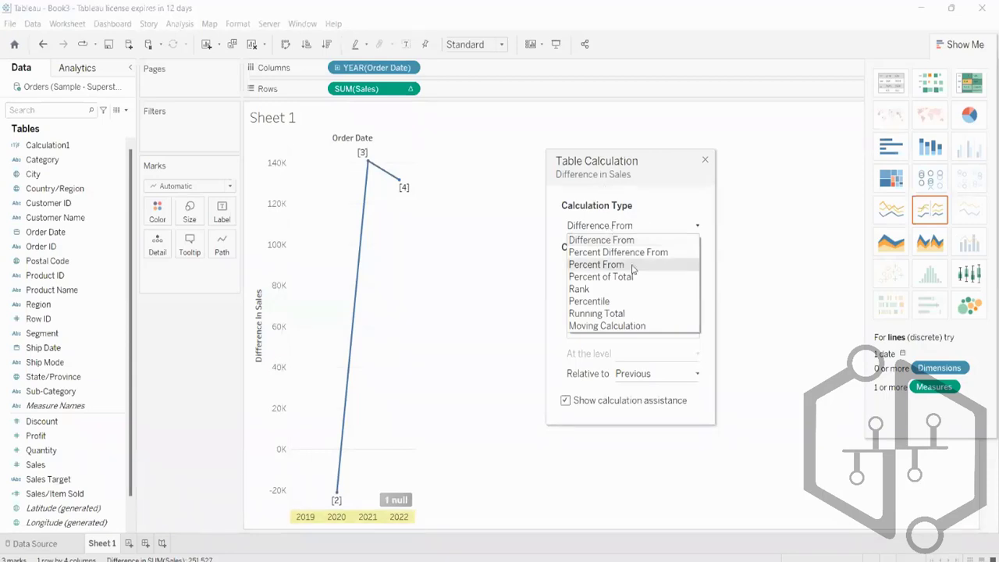
pyautogui.click(623, 313)
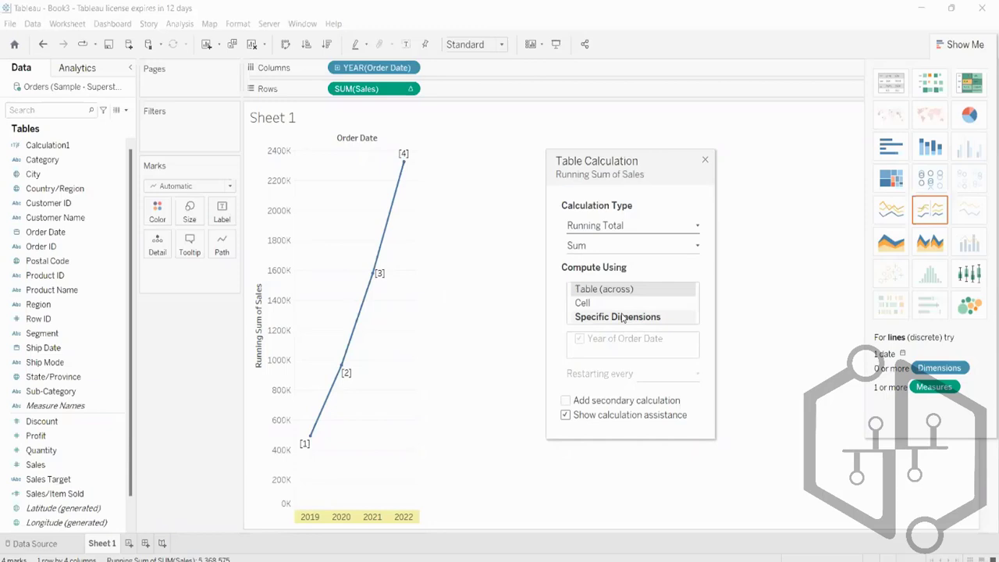
pyautogui.click(605, 248)
pyautogui.click(595, 270)
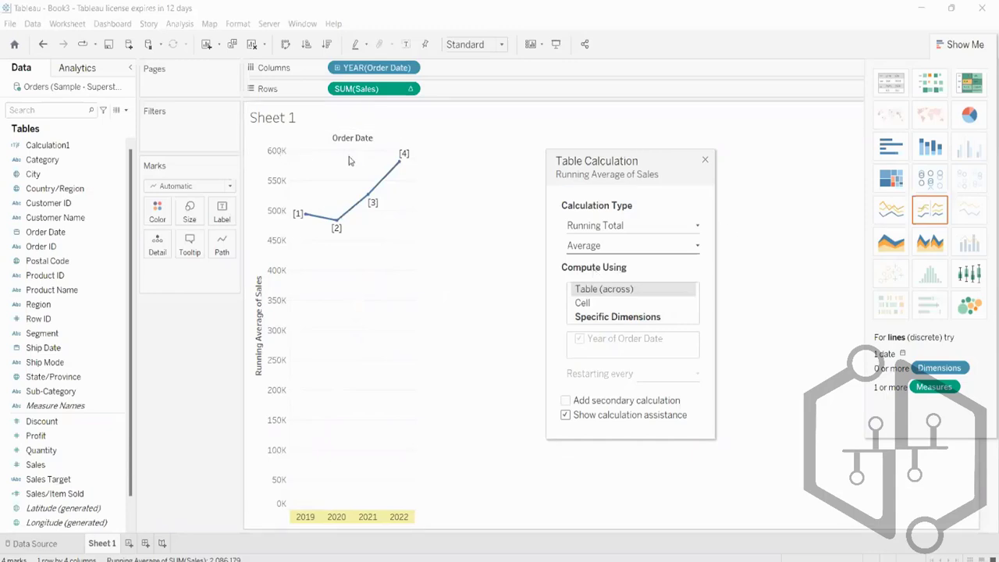
pyautogui.click(404, 44)
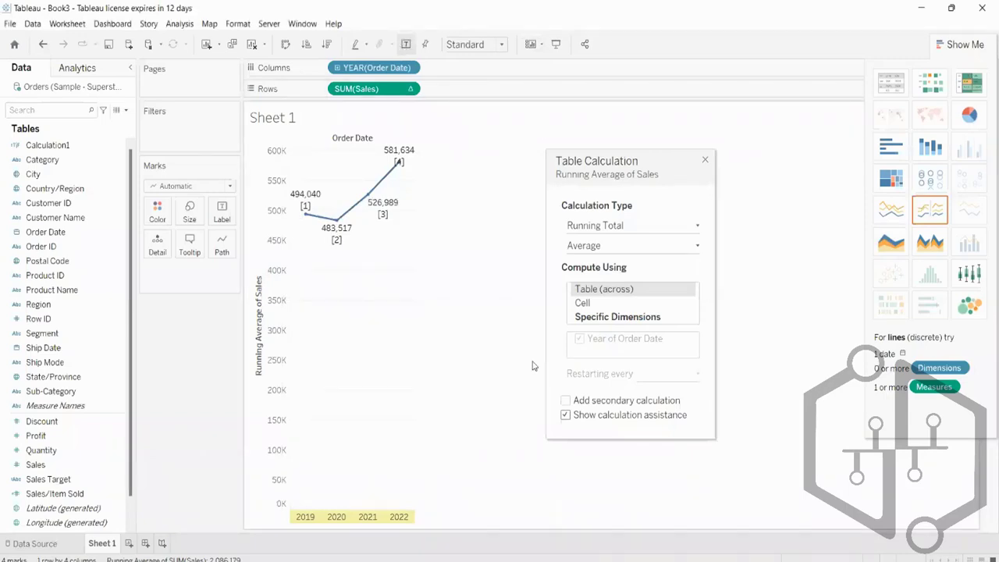
pyautogui.moveTo(337, 221)
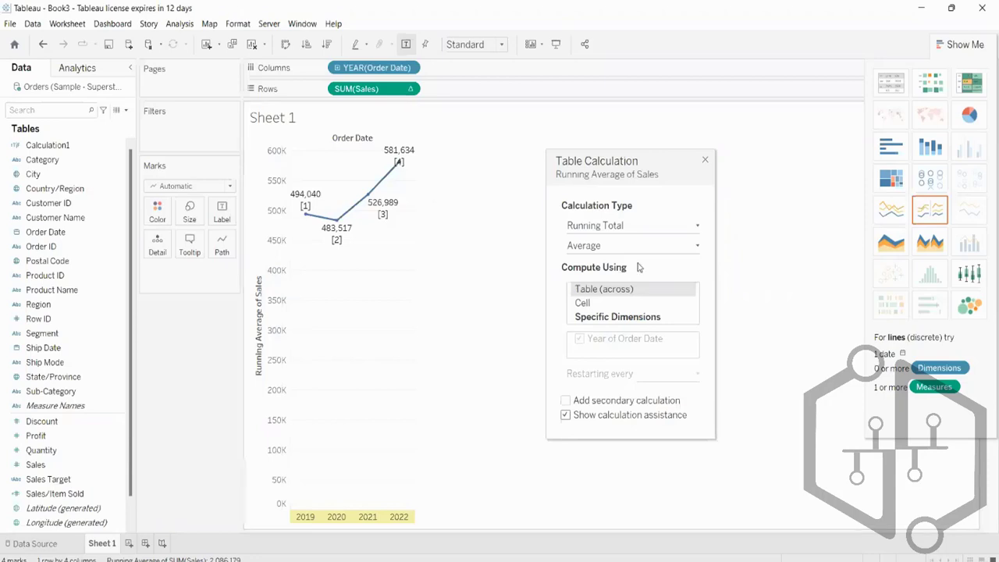
# - Set the table calculation type back to Difference From
pyautogui.click(646, 226)
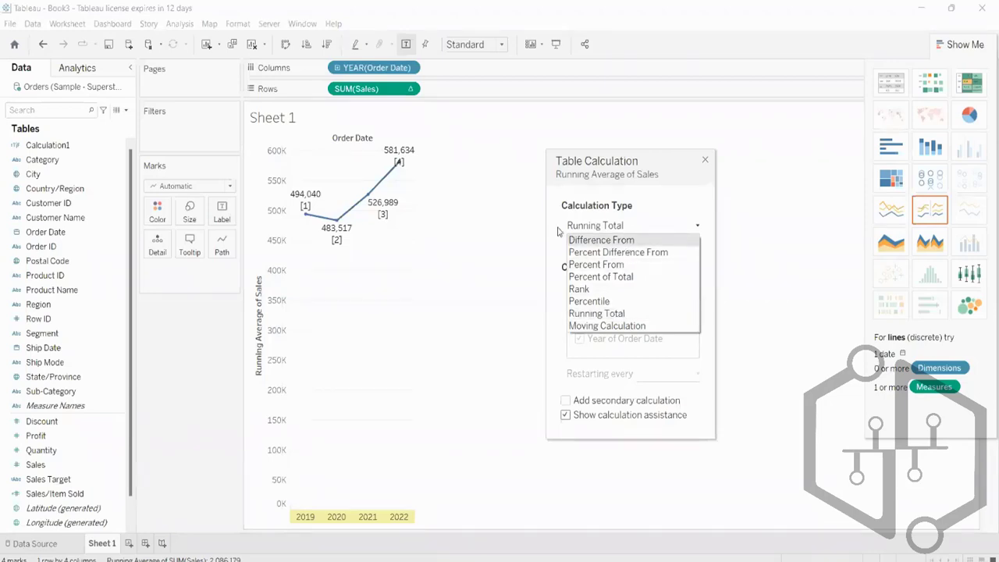
pyautogui.click(583, 240)
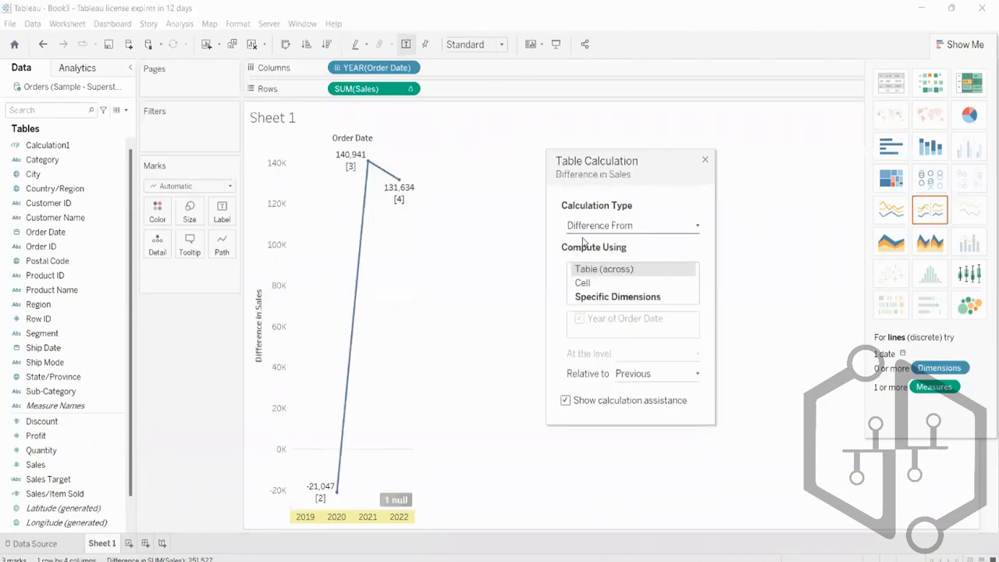
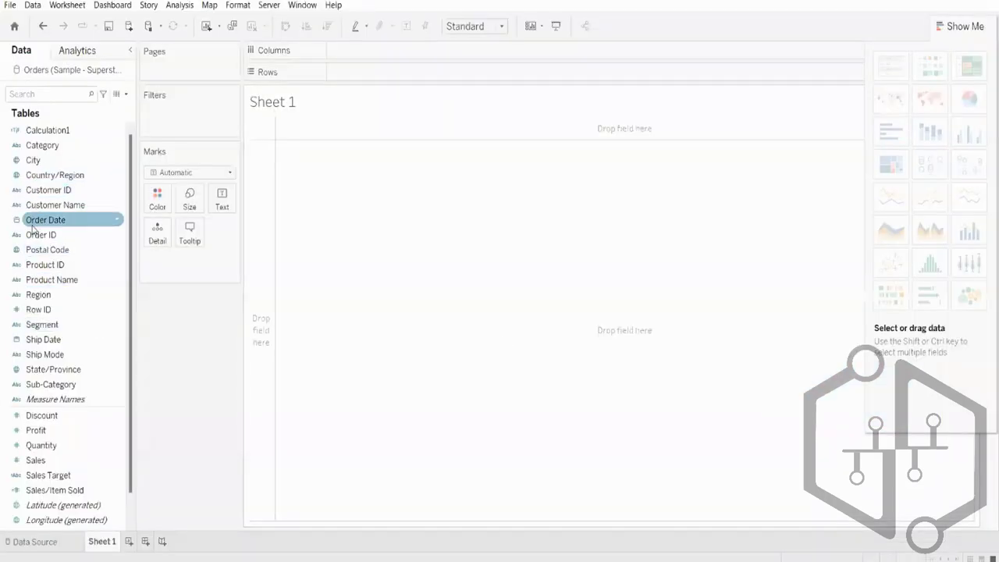
# - Plot Sales by year of Order Date as a line chart on the empty sheet
pyautogui.moveTo(32, 227); pyautogui.dragTo(351, 53)
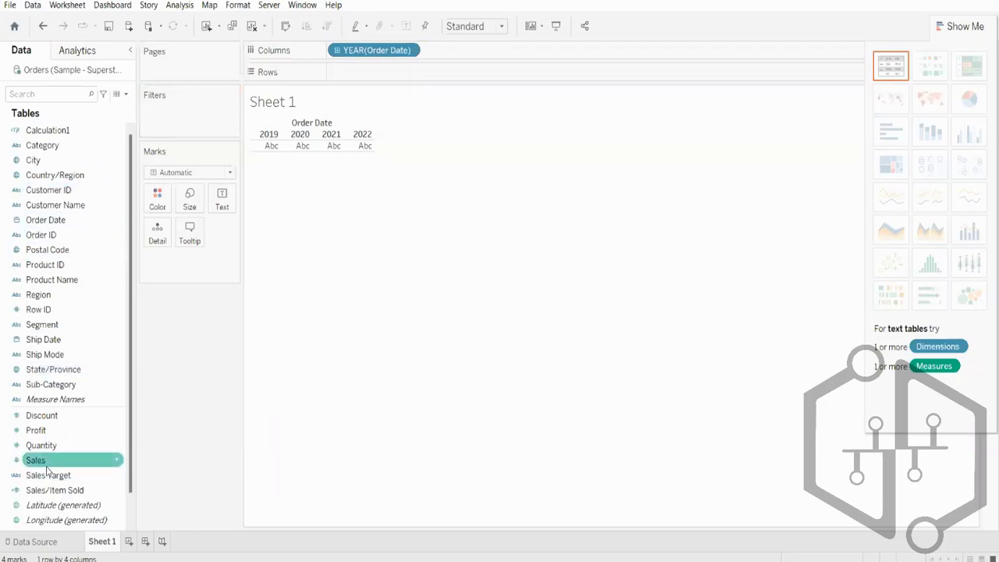
pyautogui.moveTo(35, 460); pyautogui.dragTo(385, 72)
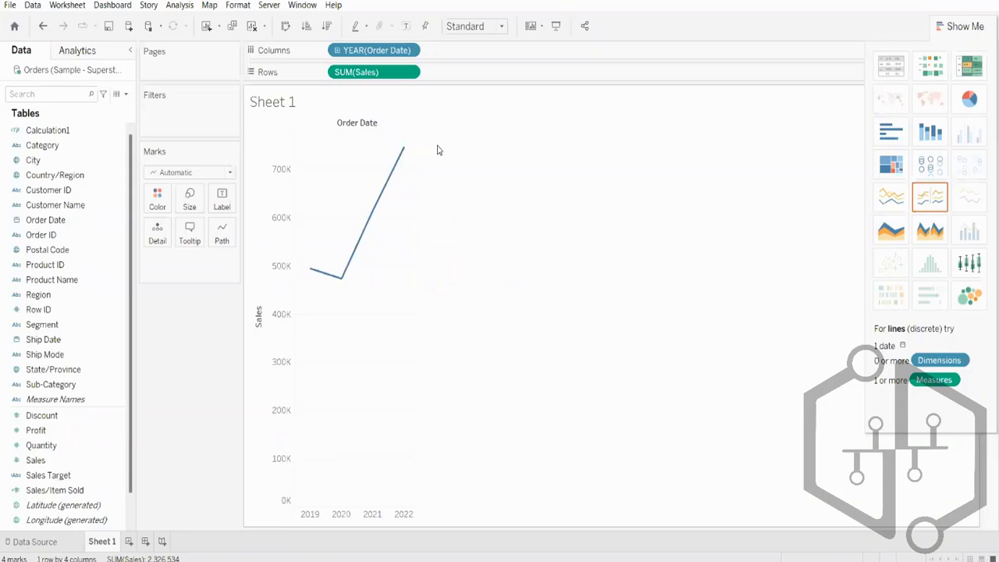
# - Expand the Order Date years into quarters and add a second Sales measure to Rows
pyautogui.click(337, 52)
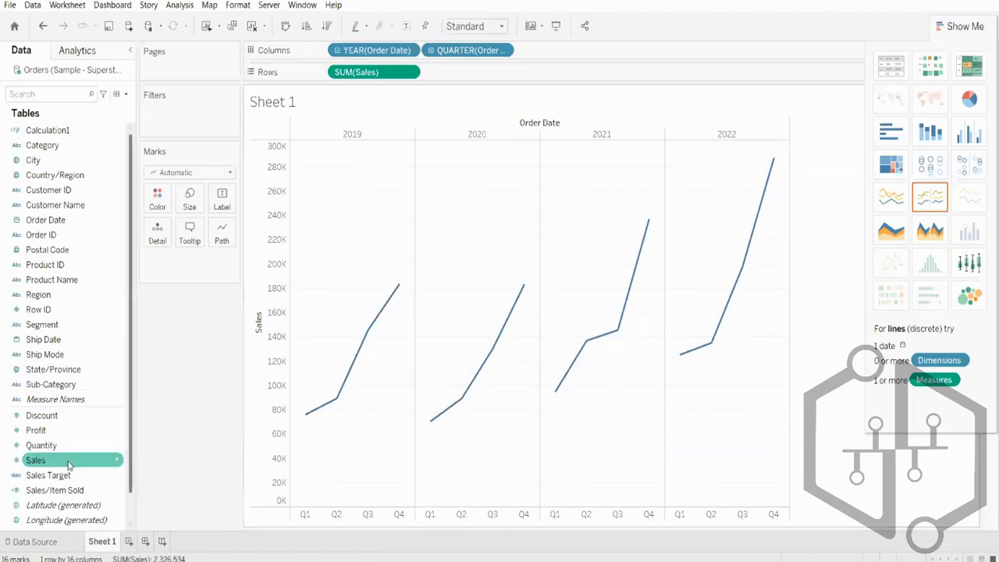
pyautogui.moveTo(69, 466); pyautogui.dragTo(592, 79)
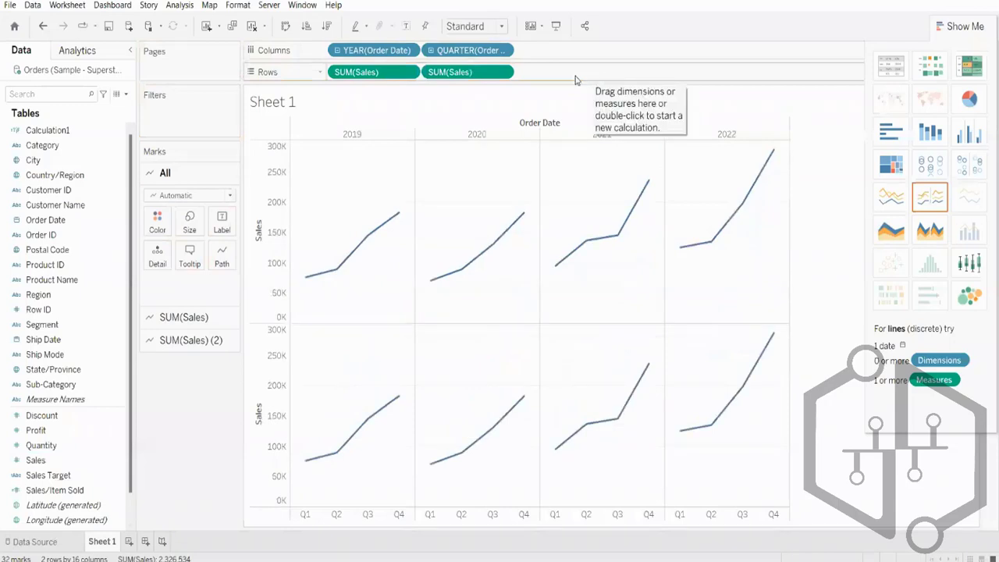
# - Apply the Percent Difference quick table calculation to the second Sales measure on Rows
pyautogui.rightClick(451, 73)
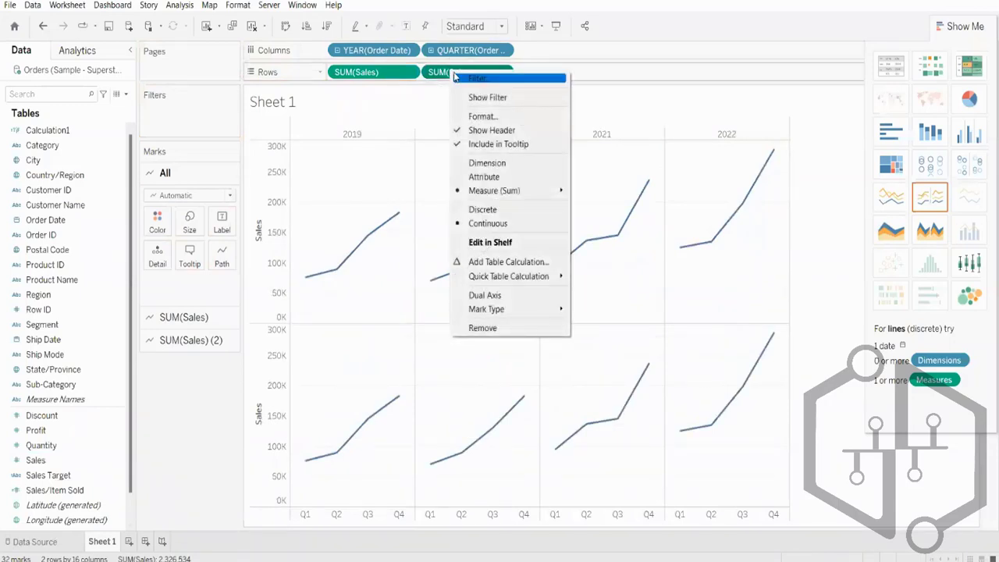
pyautogui.moveTo(500, 279)
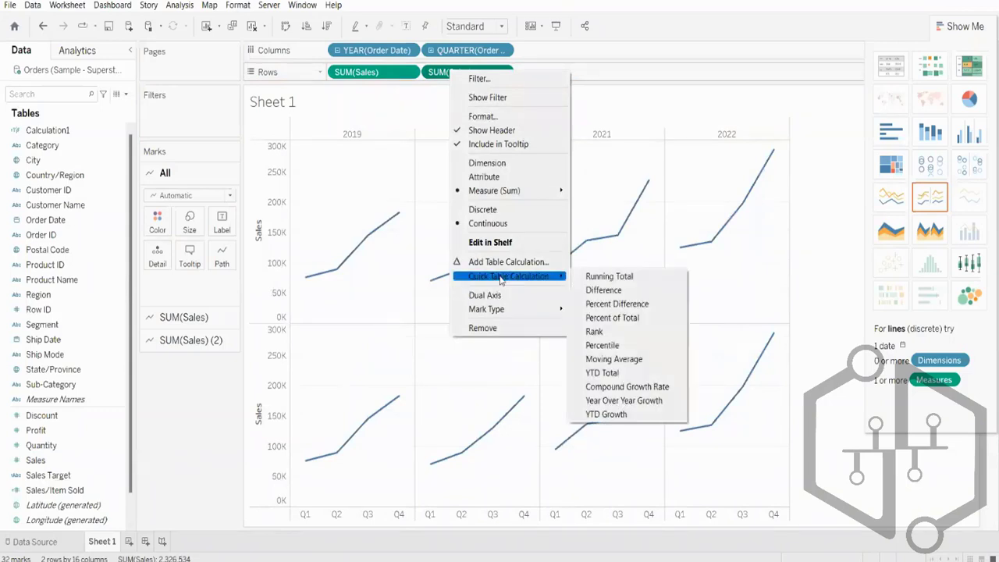
pyautogui.click(616, 305)
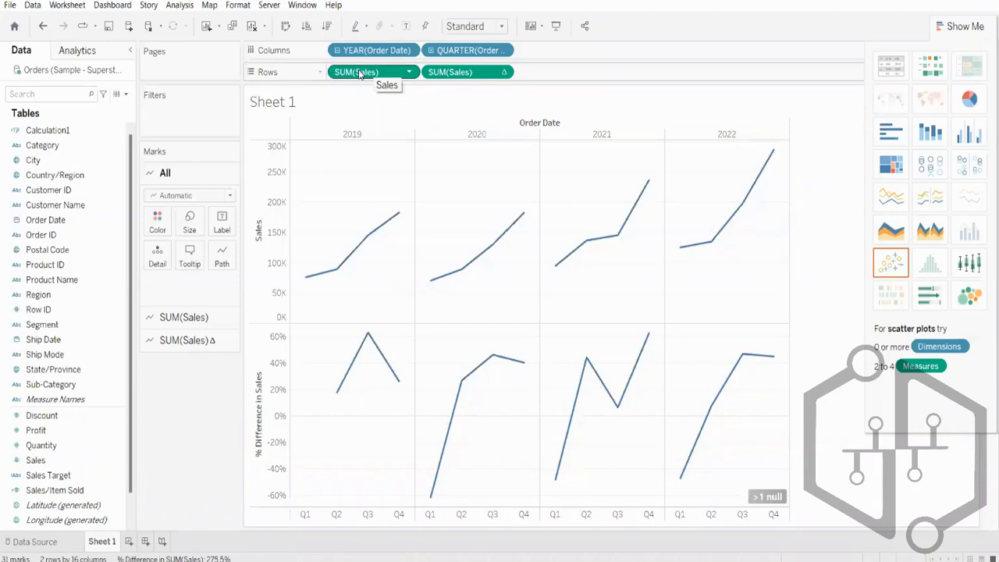
# - Move the plain Sales measure from Rows to Color and set its palette to Red
pyautogui.moveTo(359, 73); pyautogui.dragTo(159, 227)
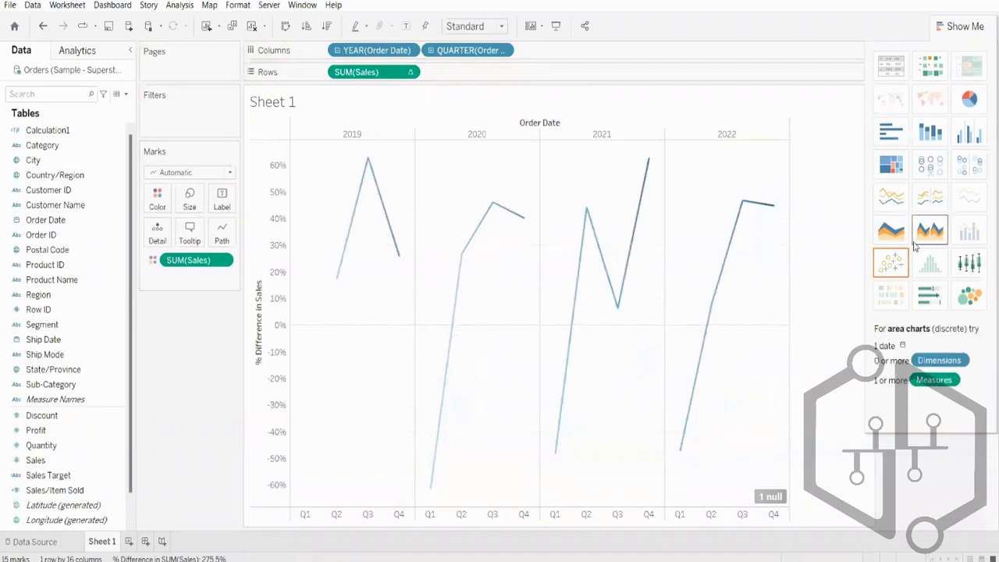
pyautogui.click(149, 262)
pyautogui.click(159, 195)
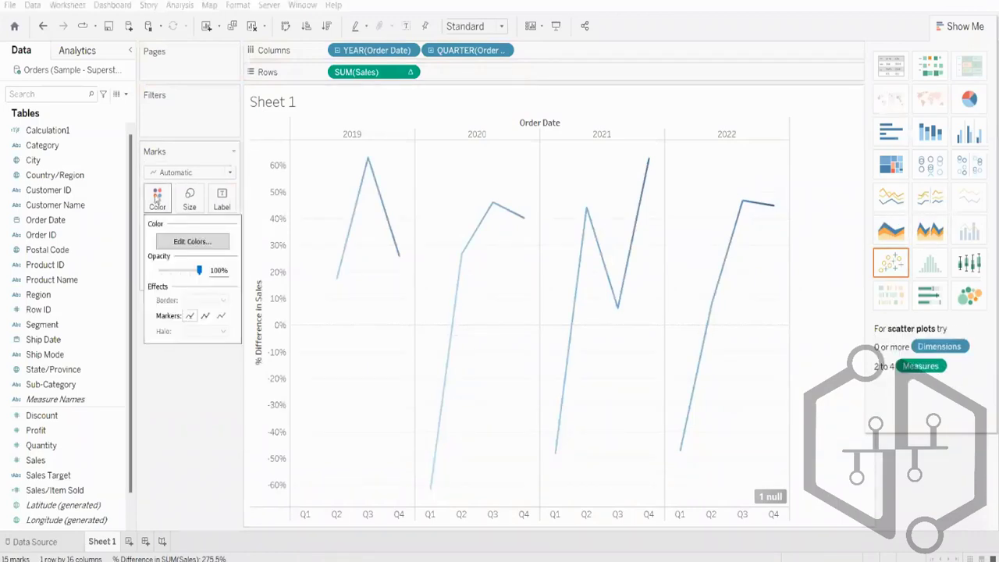
pyautogui.click(187, 242)
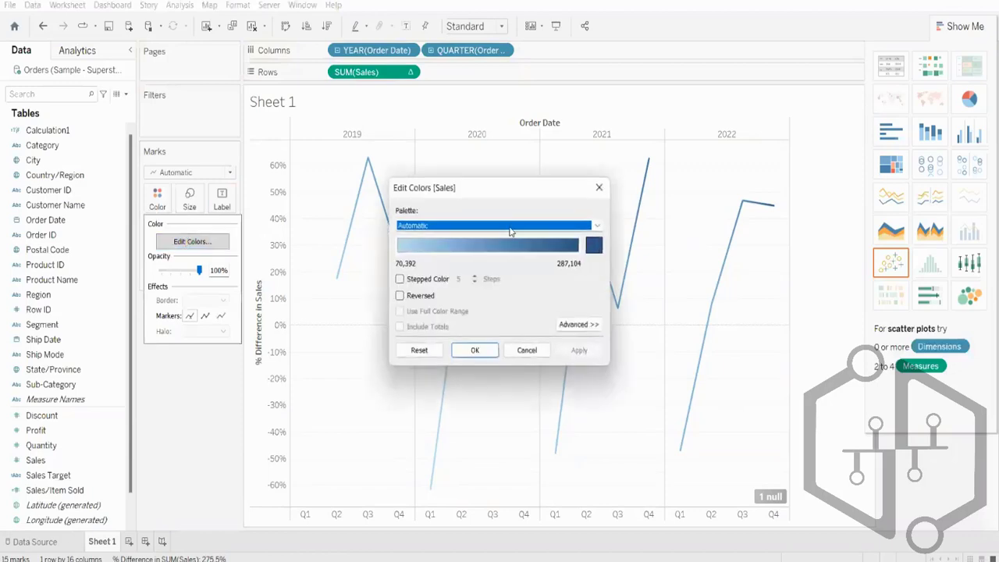
pyautogui.click(511, 228)
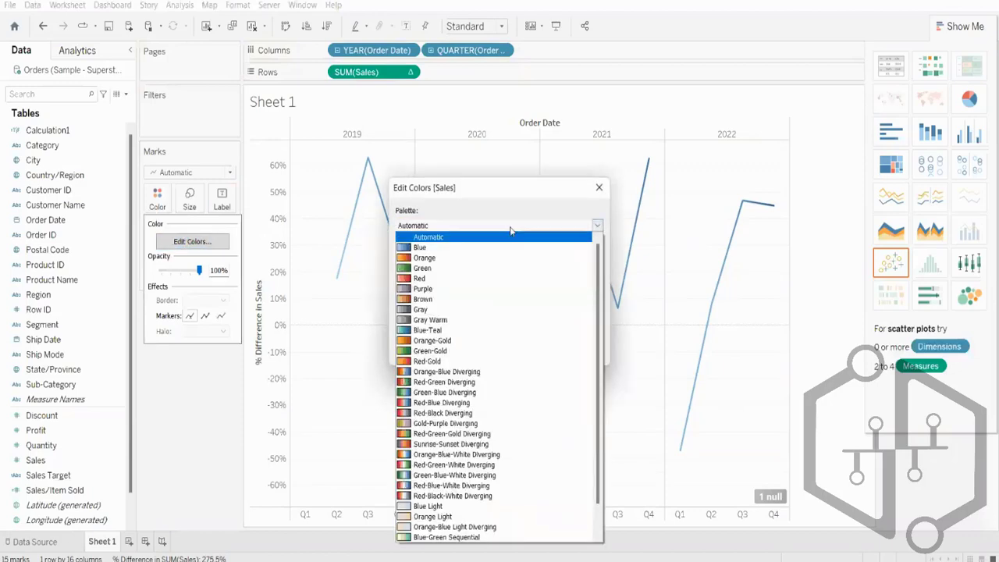
pyautogui.click(406, 278)
pyautogui.click(578, 350)
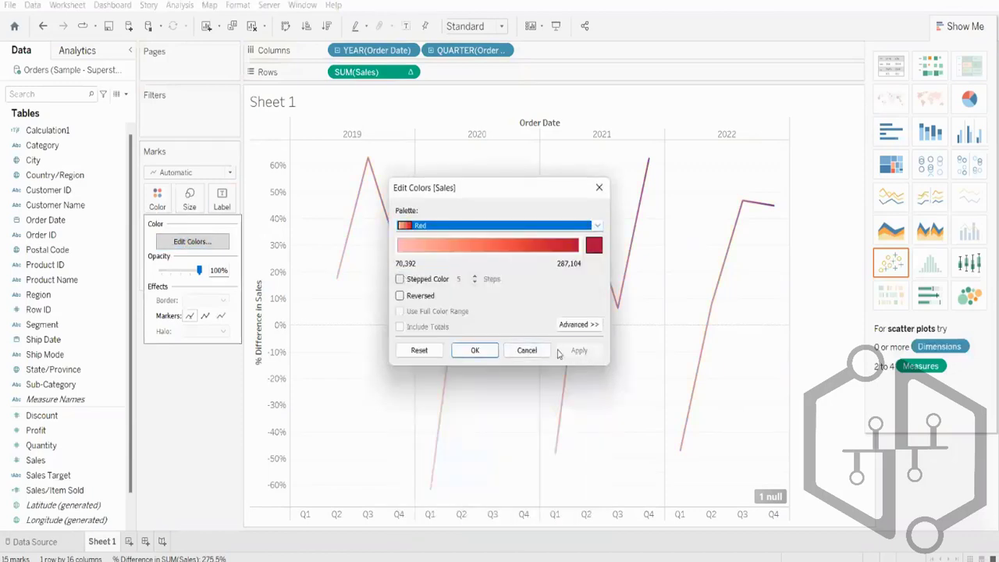
pyautogui.click(475, 350)
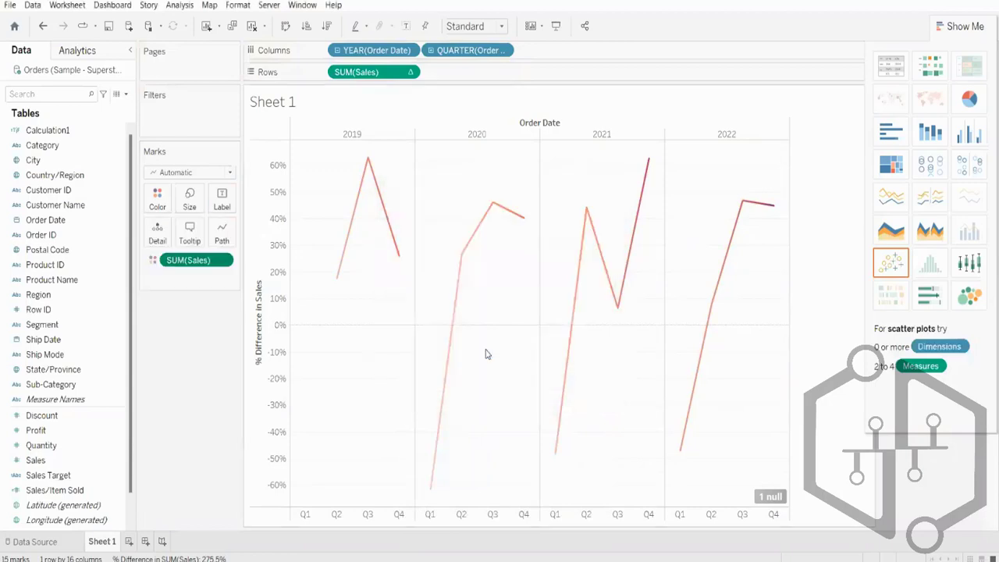
# - Hide the chart suggestions and show the mark labels on the quarterly percent difference lines
pyautogui.click(954, 29)
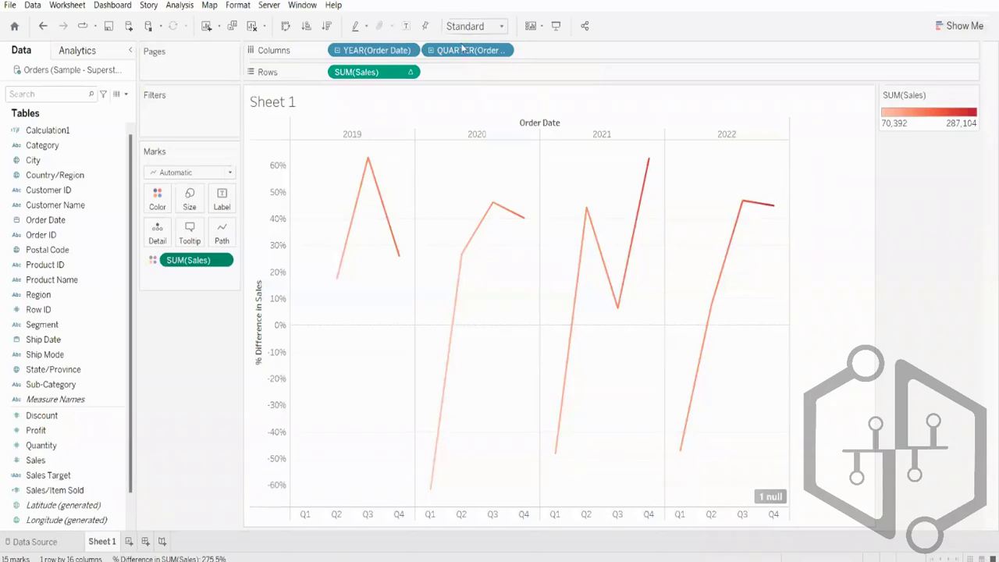
pyautogui.click(406, 26)
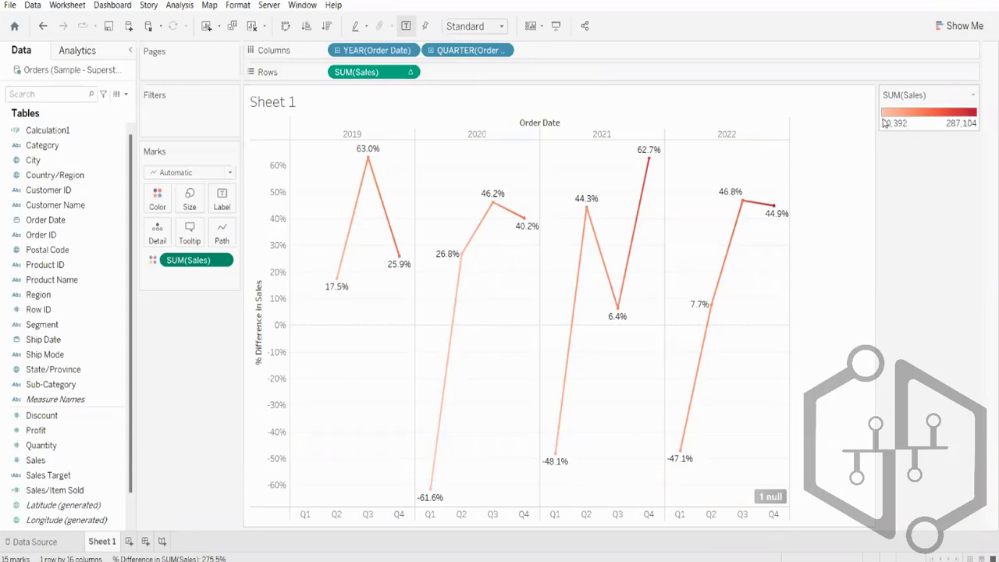
pyautogui.moveTo(555, 453)
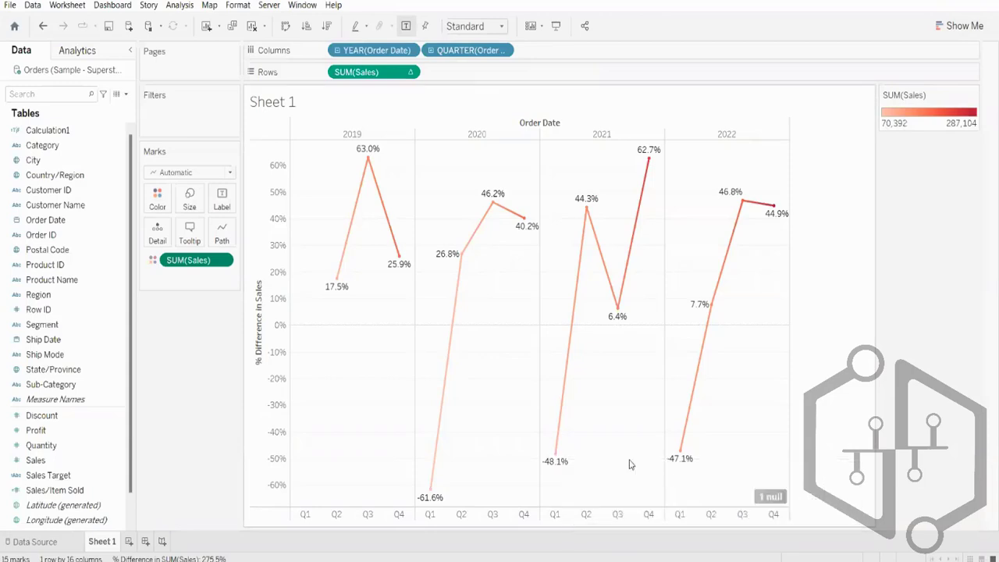
pyautogui.moveTo(651, 167)
pyautogui.moveTo(436, 455)
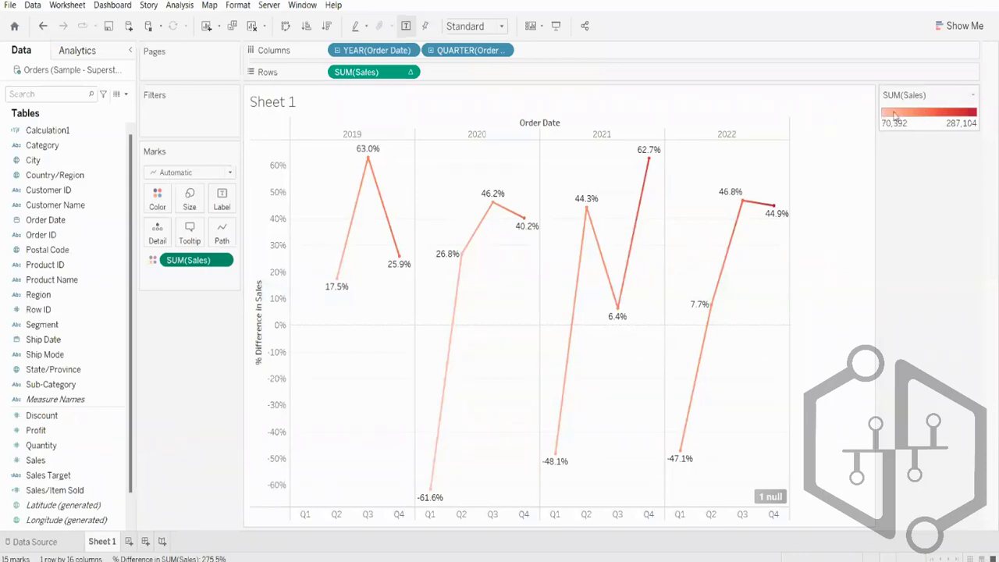
pyautogui.moveTo(770, 209)
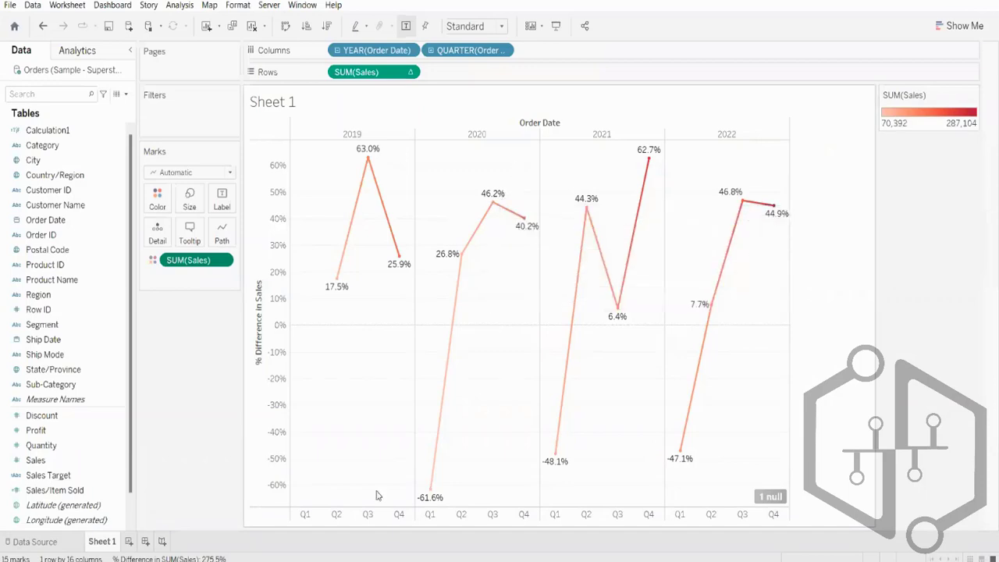
pyautogui.moveTo(450, 434)
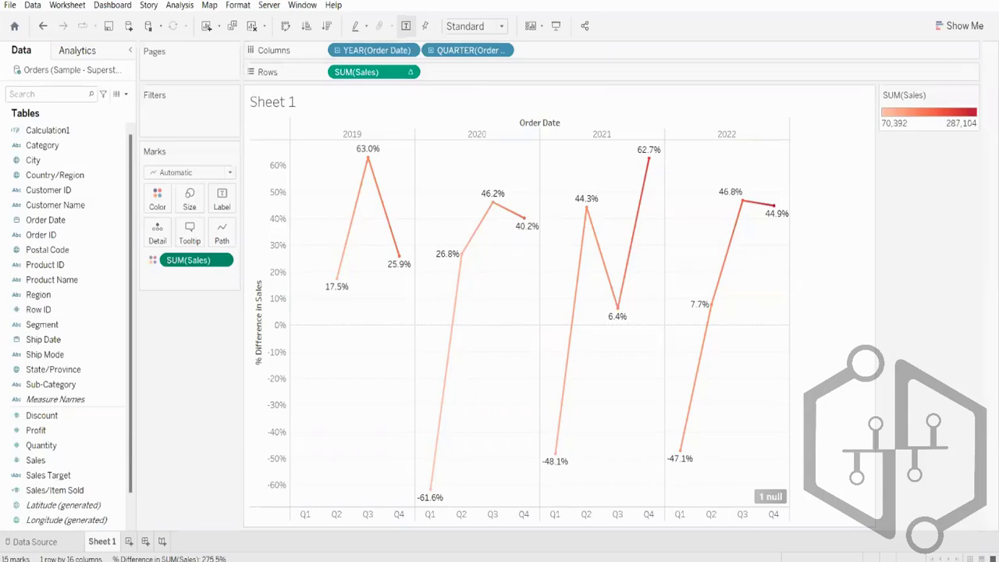
# - Clear the sheet of all fields
pyautogui.click(252, 26)
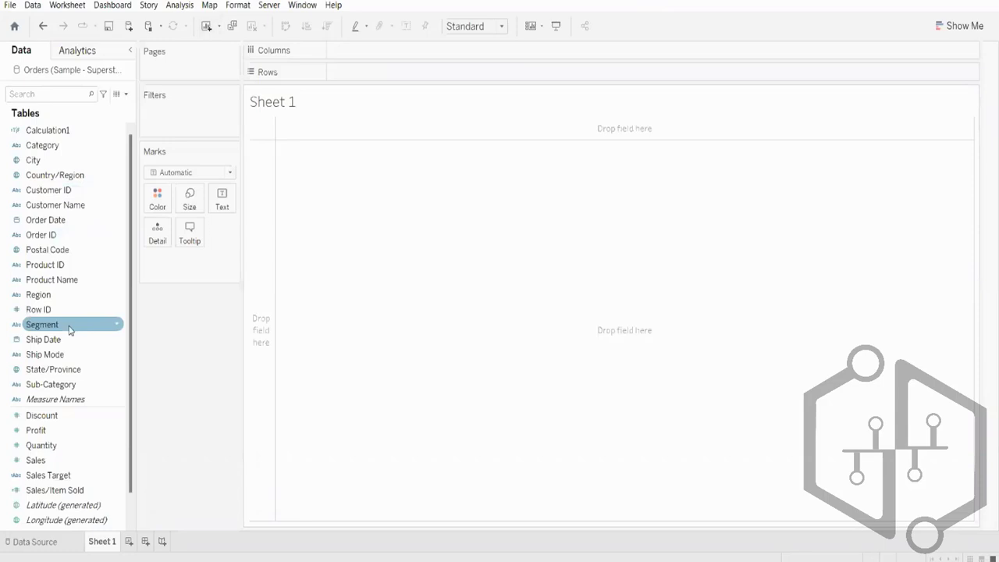
pyautogui.moveTo(69, 329); pyautogui.dragTo(430, 54)
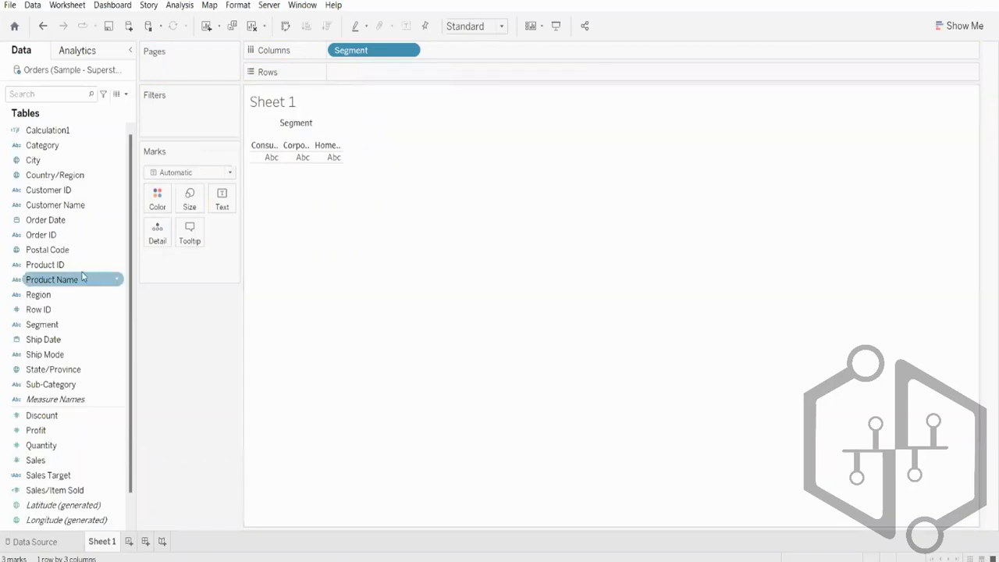
pyautogui.moveTo(58, 295); pyautogui.dragTo(529, 60)
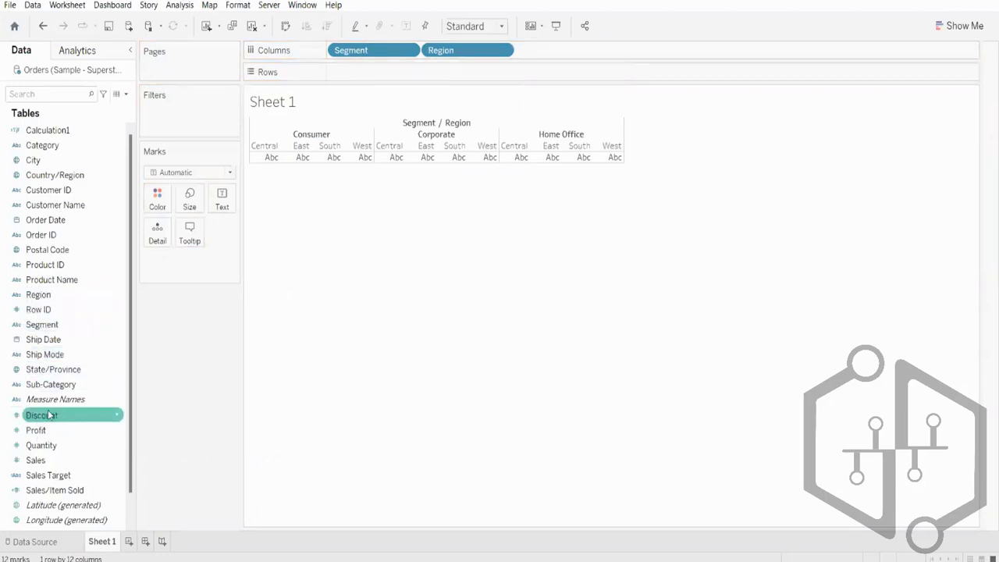
pyautogui.moveTo(43, 415); pyautogui.dragTo(181, 250)
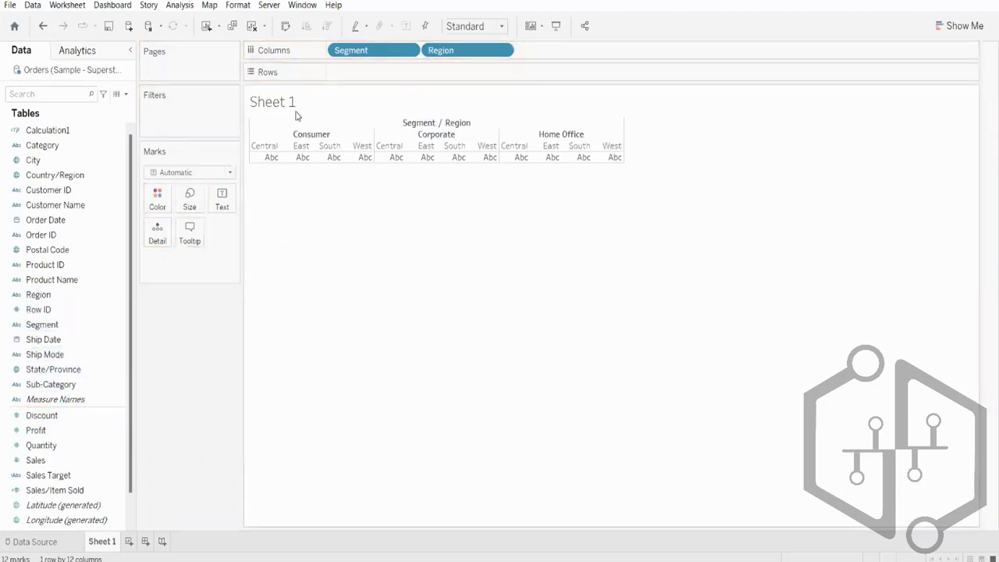
pyautogui.moveTo(466, 54); pyautogui.dragTo(179, 99)
pyautogui.moveTo(372, 58); pyautogui.dragTo(67, 174)
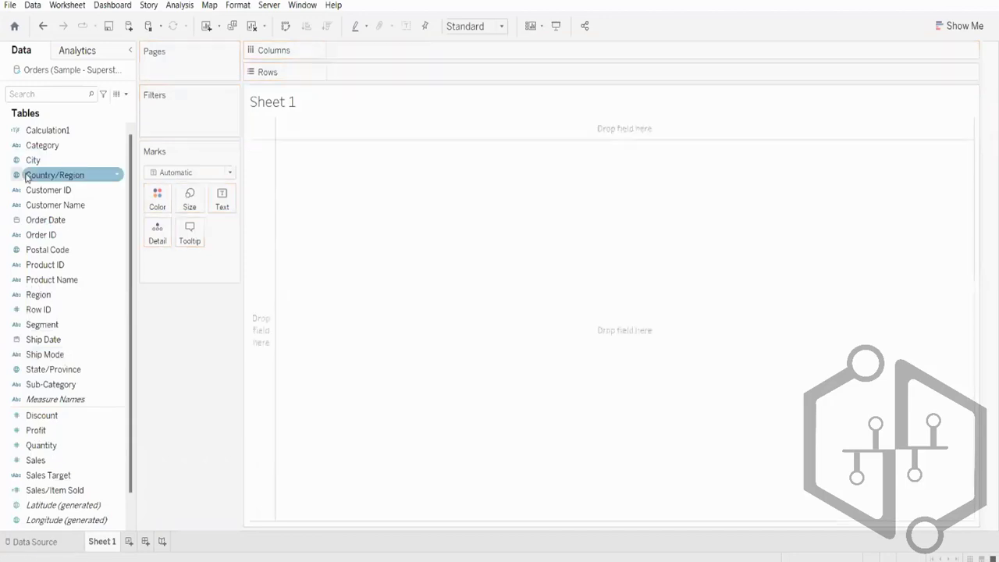
# - Show the chart suggestions and place Segment and Region on Columns
pyautogui.click(961, 26)
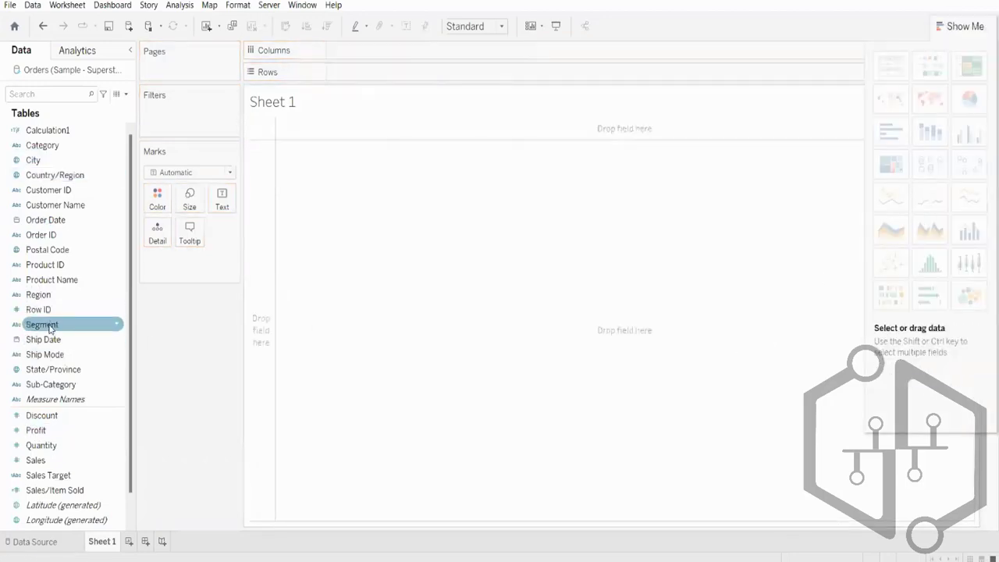
pyautogui.moveTo(49, 328); pyautogui.dragTo(359, 54)
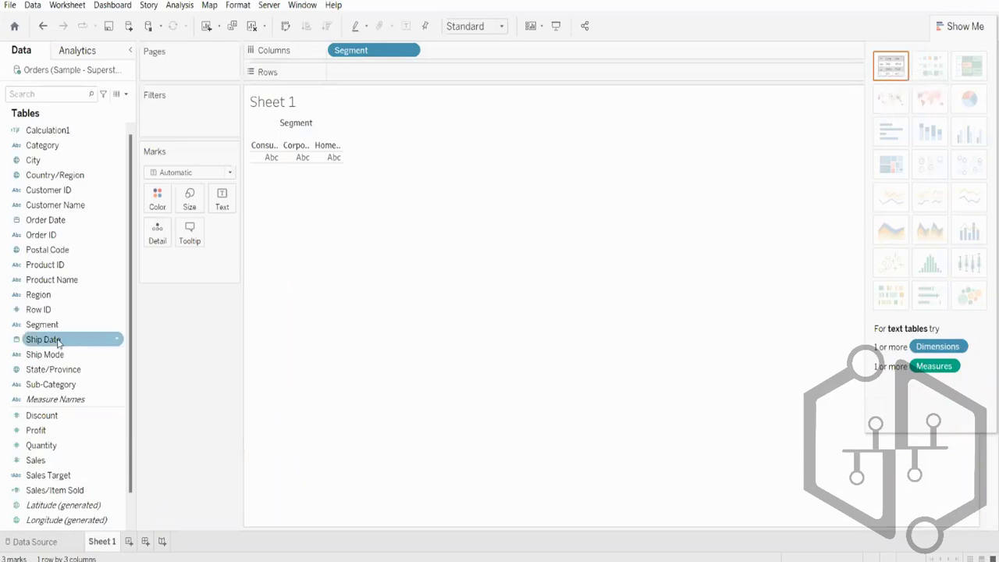
pyautogui.click(47, 295)
pyautogui.moveTo(53, 303); pyautogui.dragTo(549, 52)
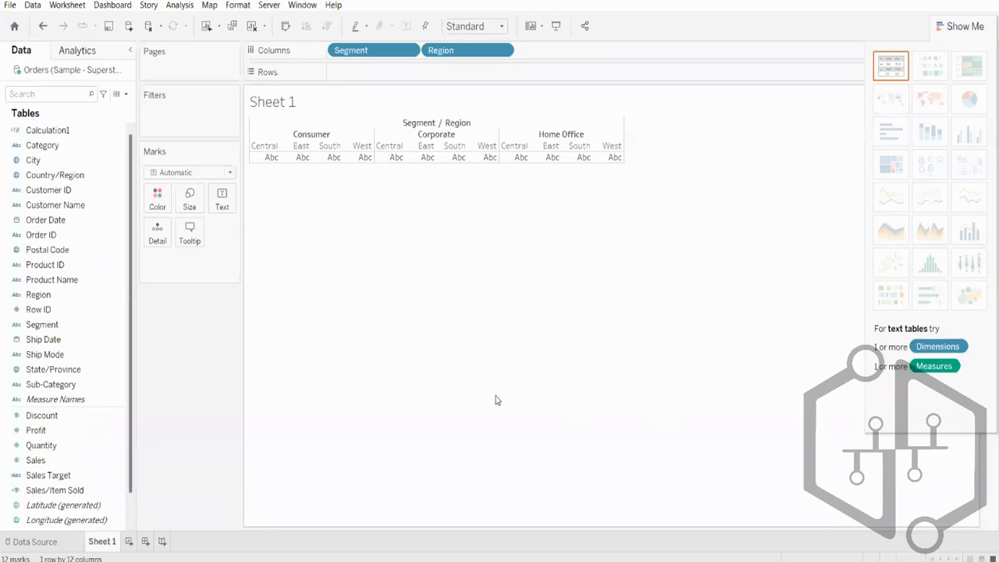
pyautogui.click(61, 430)
pyautogui.moveTo(64, 423); pyautogui.dragTo(373, 78)
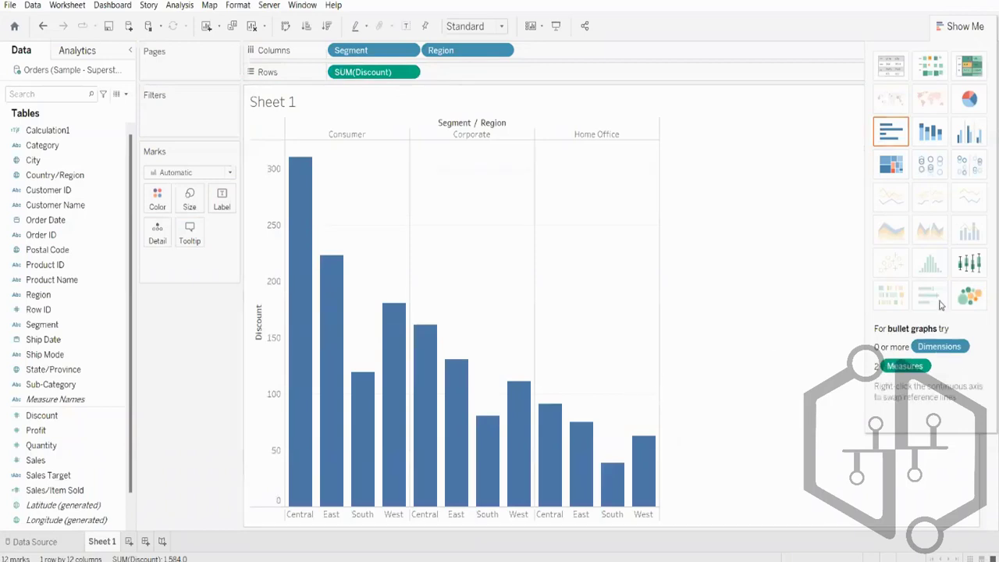
pyautogui.moveTo(363, 72); pyautogui.dragTo(463, 83)
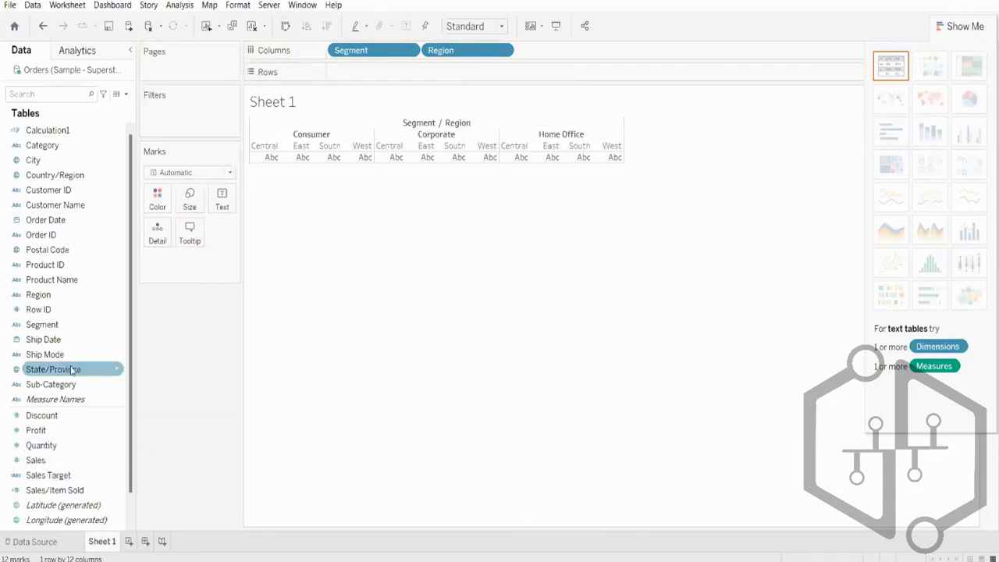
# - Add Discount to Rows to chart it by Segment and Region
pyautogui.moveTo(43, 415); pyautogui.dragTo(518, 80)
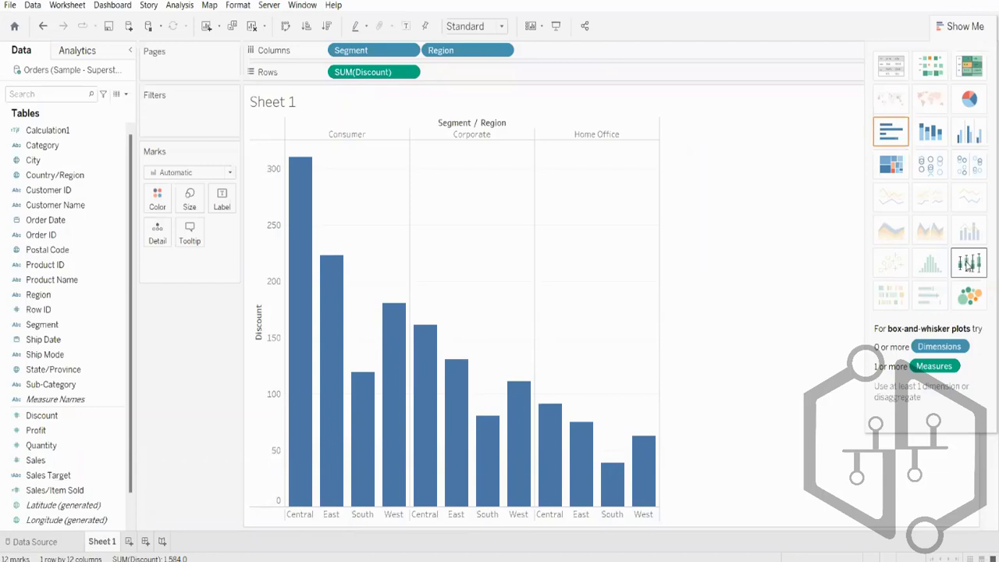
pyautogui.moveTo(440, 50)
pyautogui.mouseDown()
pyautogui.moveTo(476, 36)
pyautogui.moveTo(468, 27)
pyautogui.mouseUp()
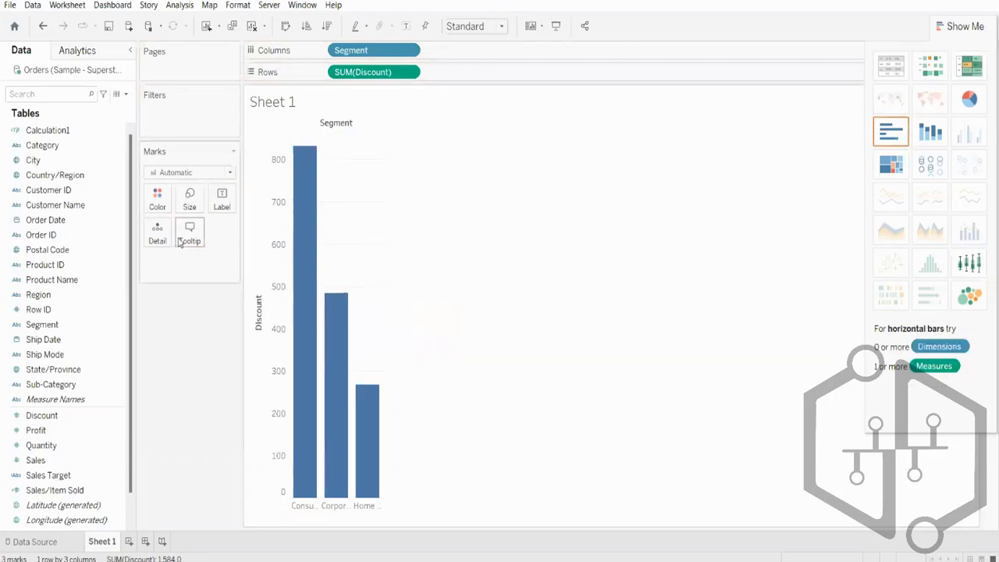
pyautogui.click(77, 344)
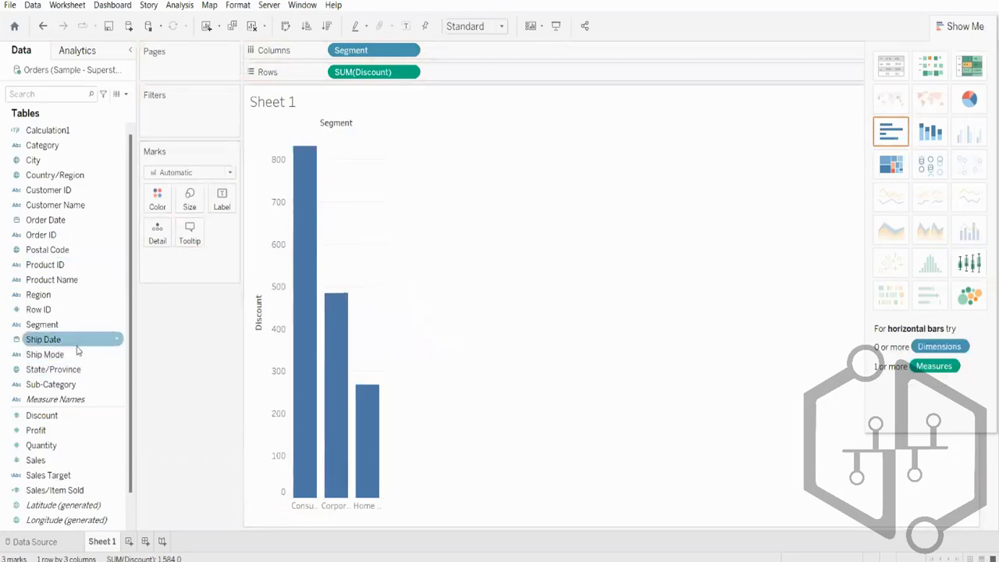
pyautogui.hotkey('ctrl', 'z')
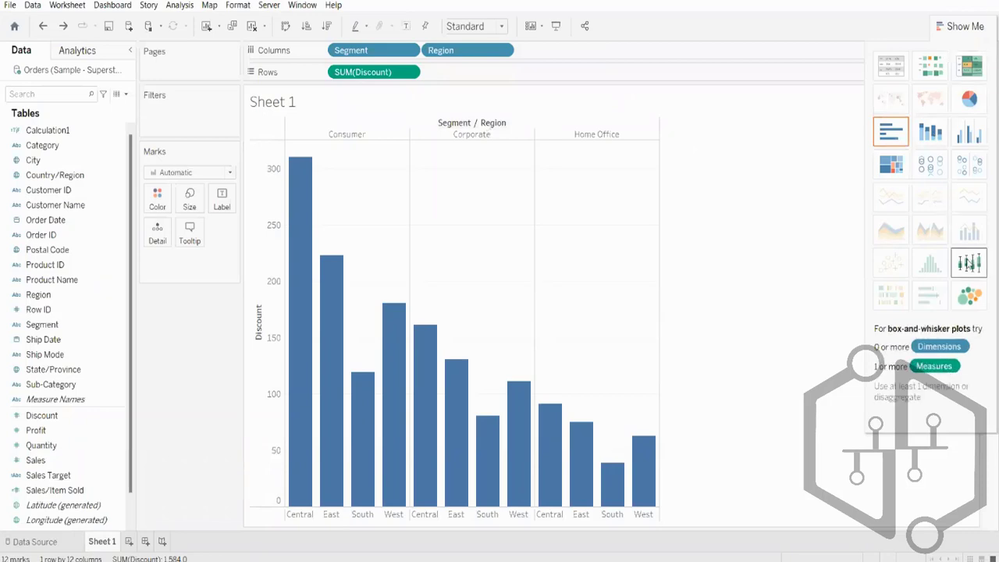
# - Convert the Discount bar chart into a box-and-whisker plot
pyautogui.click(967, 264)
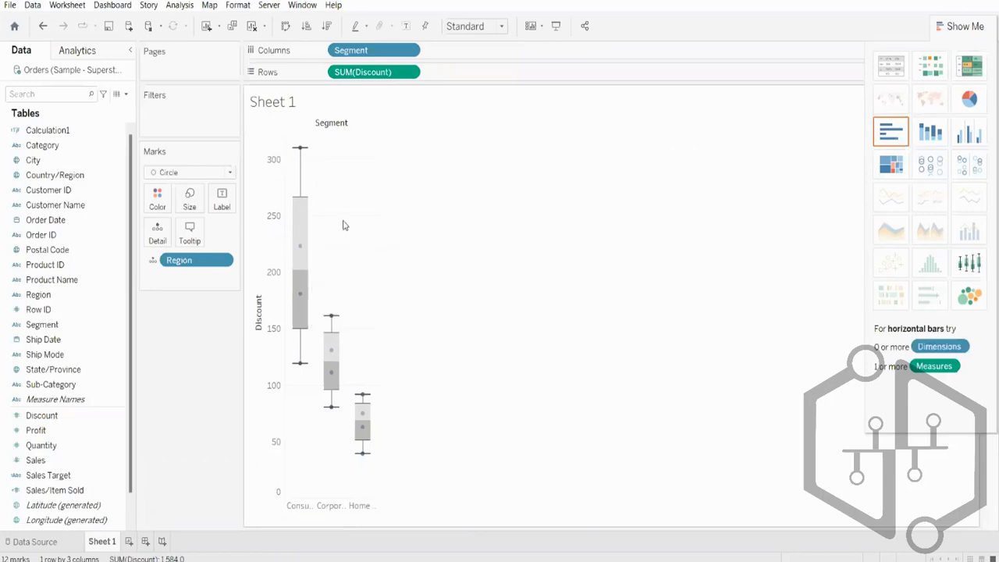
pyautogui.moveTo(300, 228)
pyautogui.moveTo(289, 207)
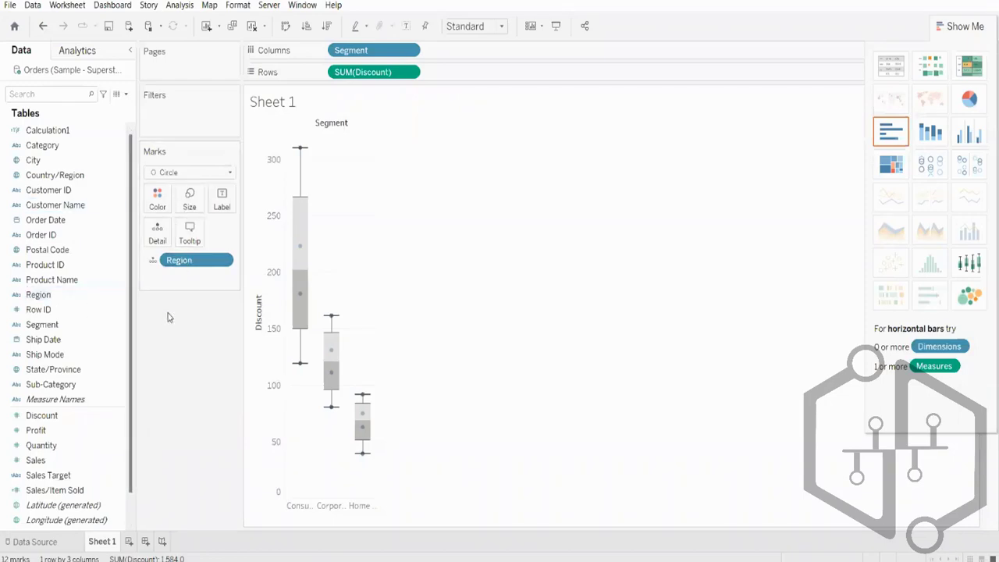
# - Move Region from the box plot's Detail back to Columns after Segment
pyautogui.click(14, 312)
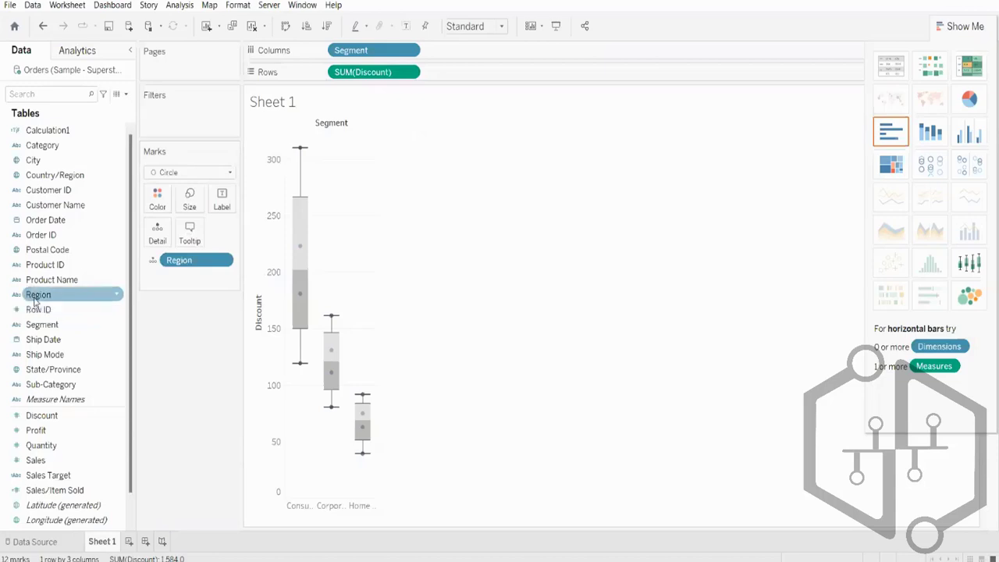
pyautogui.moveTo(179, 260)
pyautogui.mouseDown()
pyautogui.moveTo(484, 140)
pyautogui.moveTo(526, 50)
pyautogui.mouseUp()
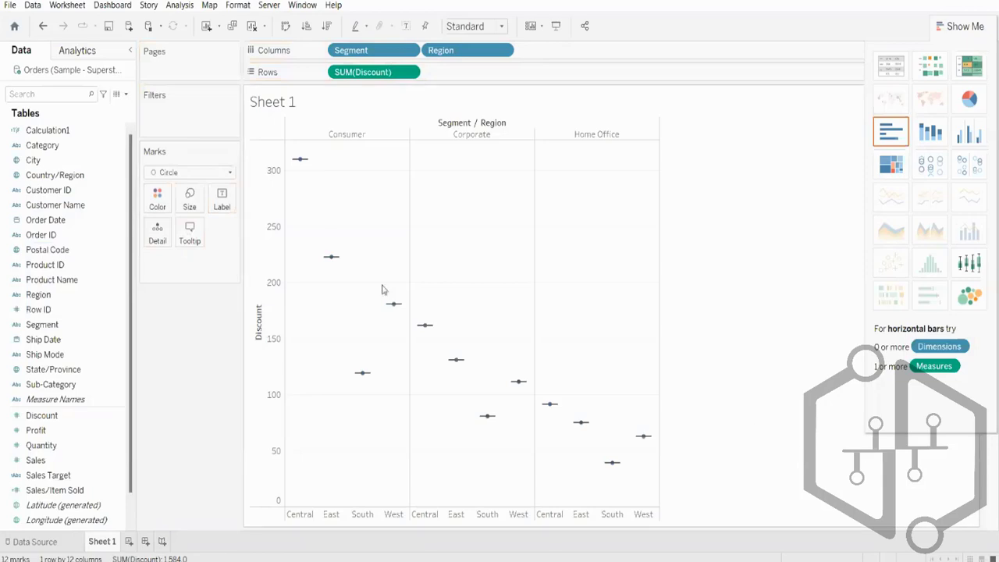
# - Turn off measure aggregation so the Segment and Region box plots use the individual Discount values
pyautogui.moveTo(333, 263)
pyautogui.moveTo(300, 160)
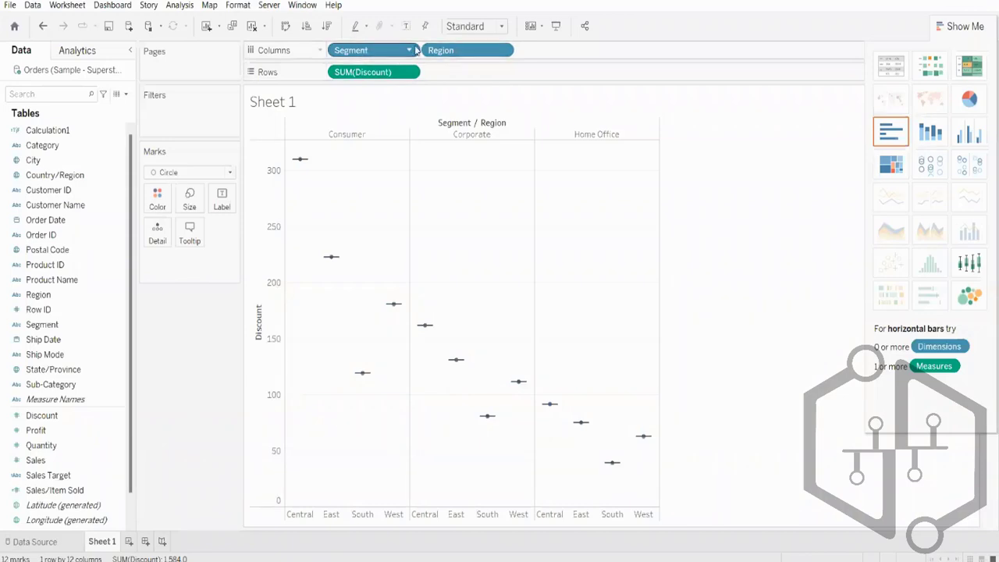
pyautogui.click(185, 6)
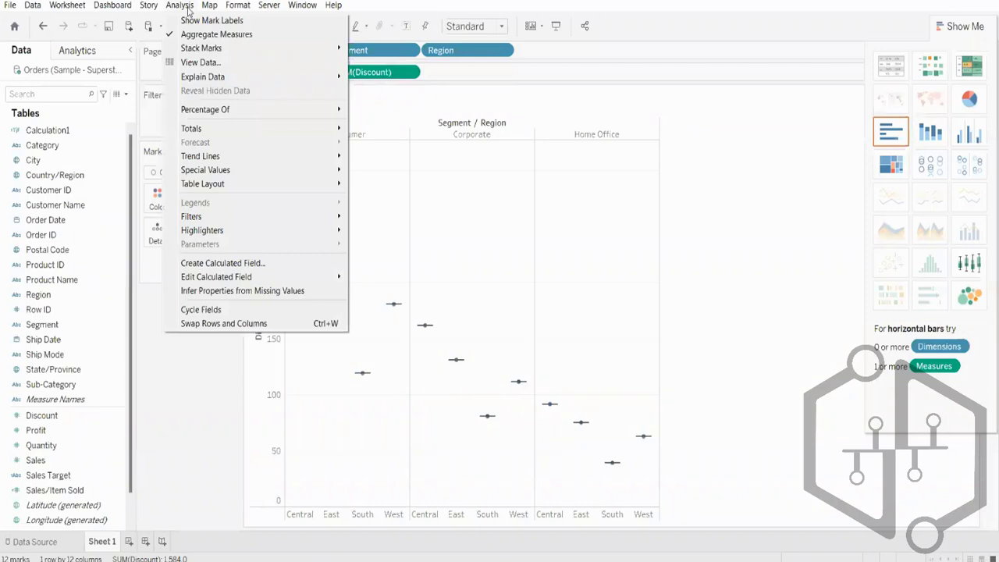
pyautogui.click(187, 8)
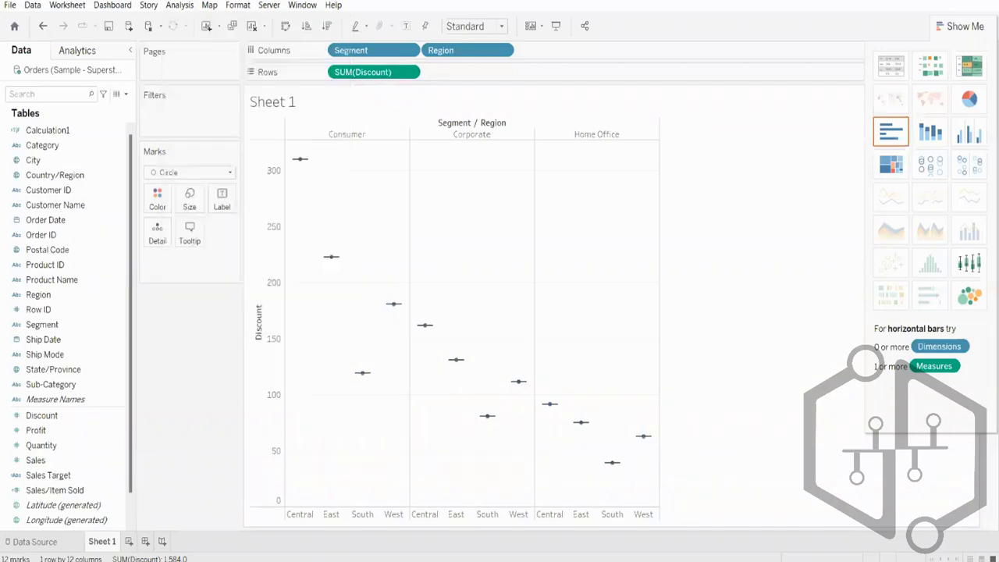
pyautogui.click(179, 7)
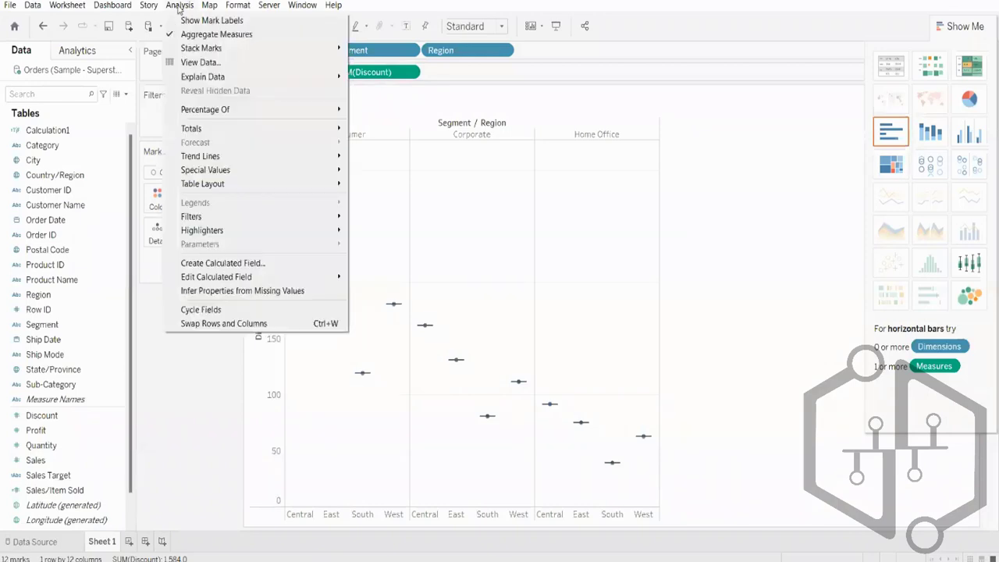
pyautogui.click(209, 35)
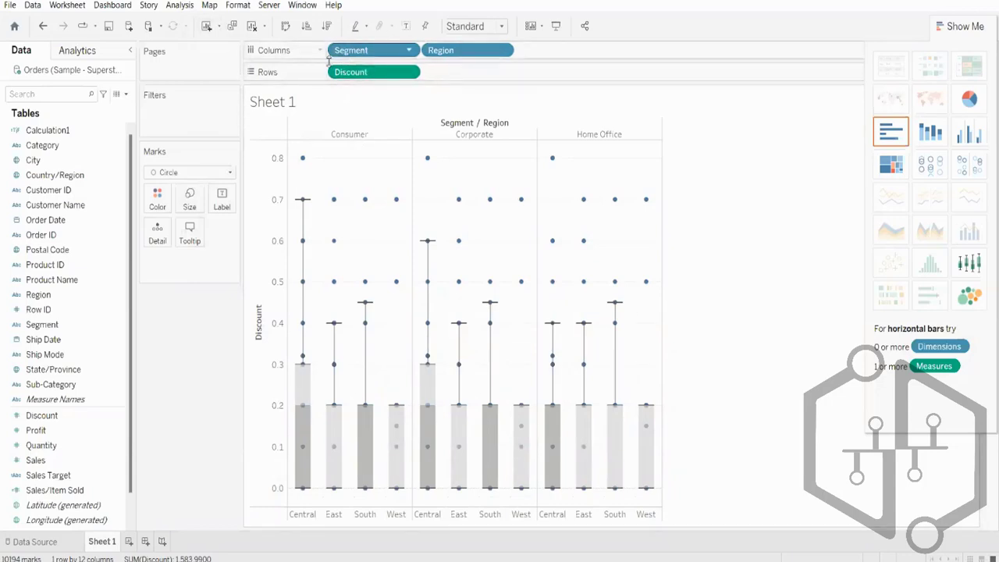
# - Swap the rows and columns so the Discount box plots run horizontally by Segment and Region
pyautogui.moveTo(308, 445)
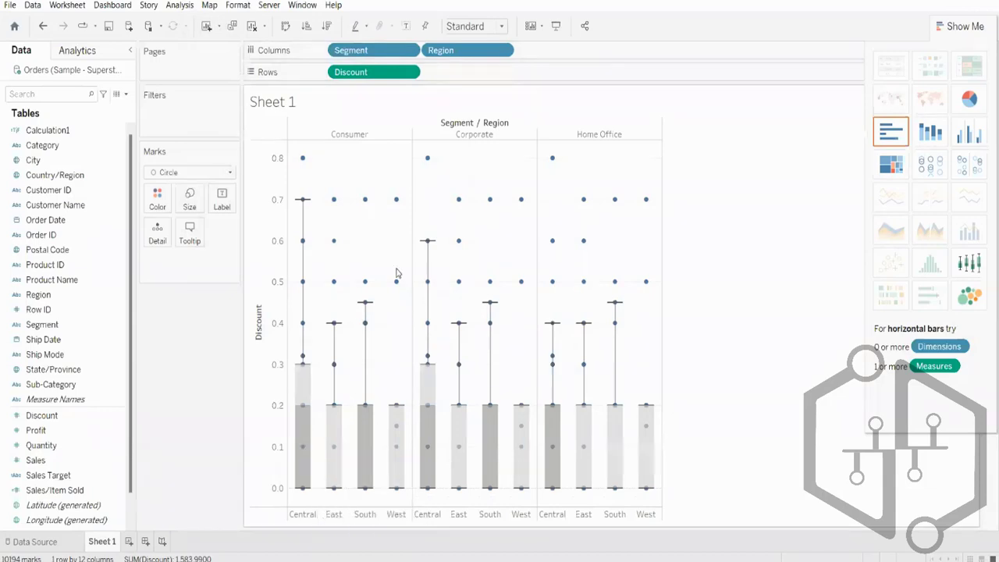
pyautogui.click(287, 27)
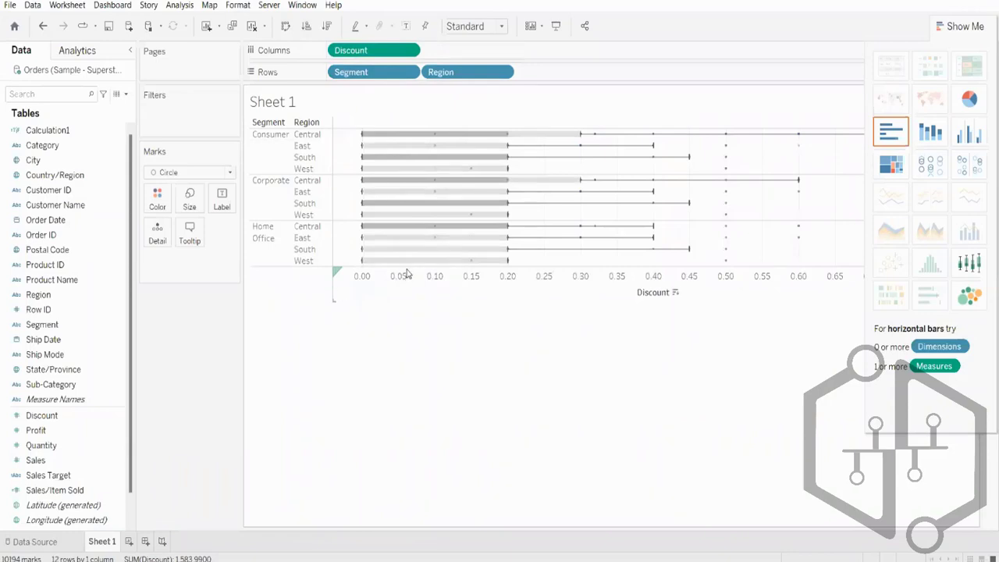
# - Stretch the chart's height so the Segment and Region rows are taller, and hide the chart suggestions
pyautogui.moveTo(408, 267); pyautogui.dragTo(426, 288)
pyautogui.moveTo(419, 299); pyautogui.dragTo(416, 489)
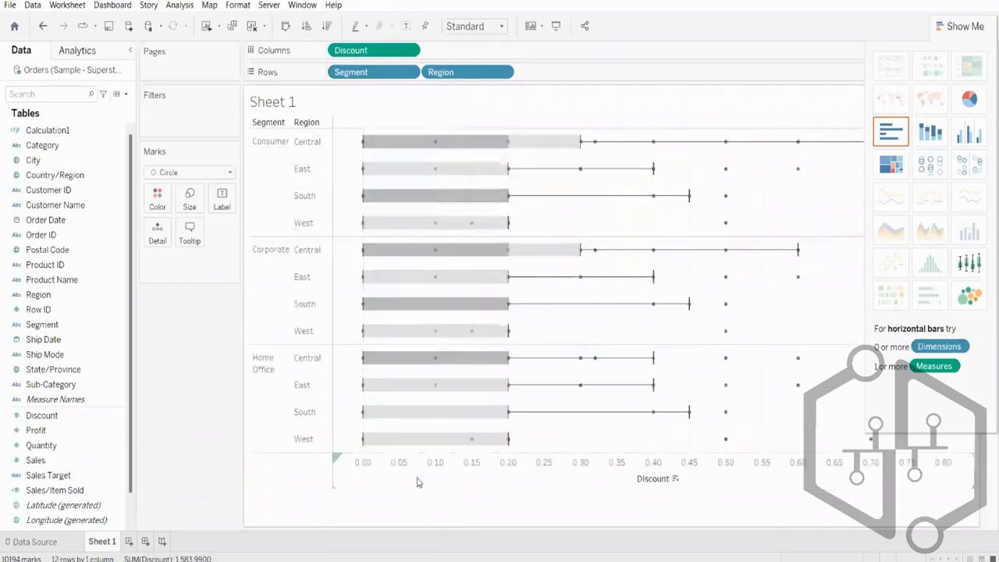
pyautogui.click(947, 26)
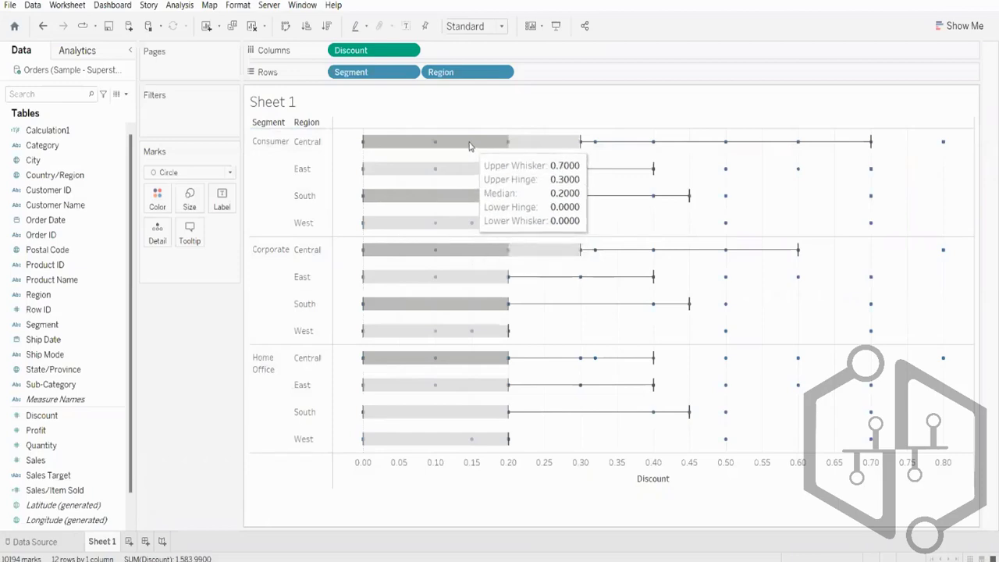
pyautogui.rightClick(524, 469)
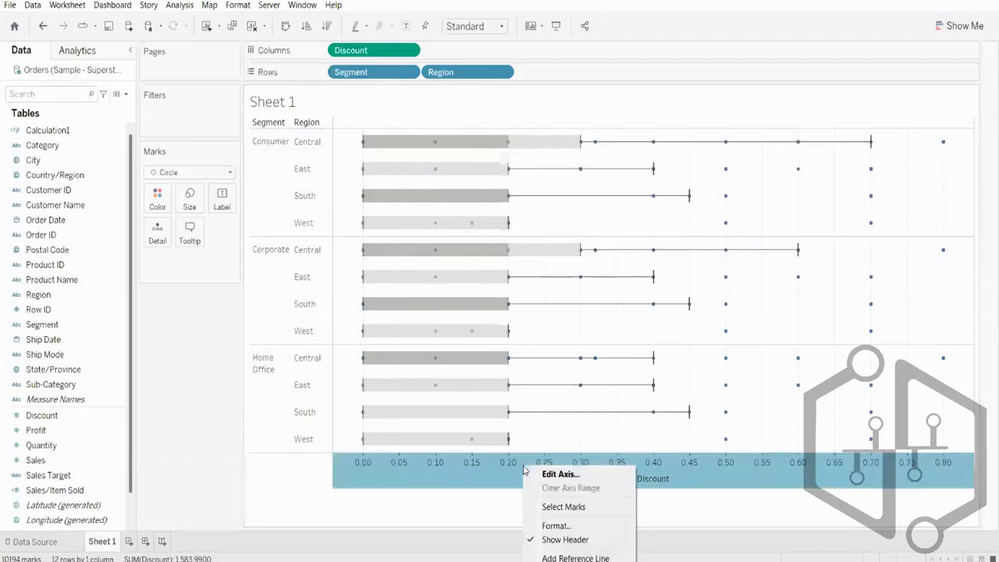
pyautogui.click(550, 525)
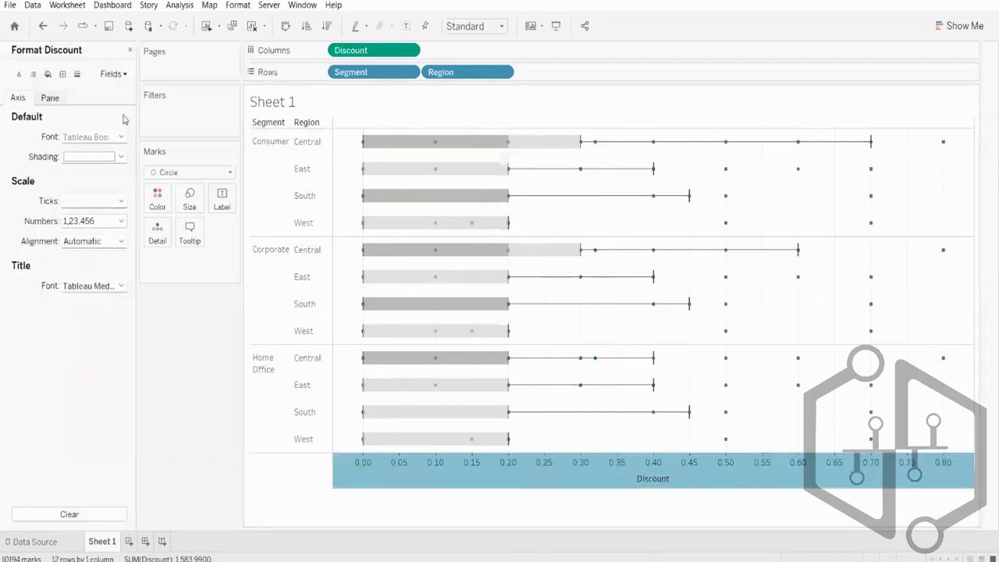
pyautogui.click(130, 50)
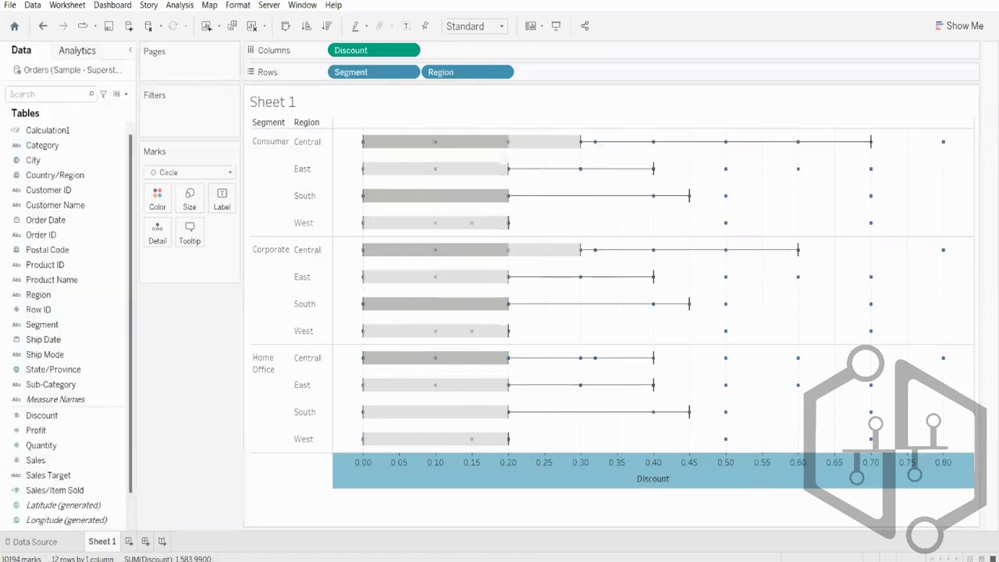
pyautogui.click(566, 505)
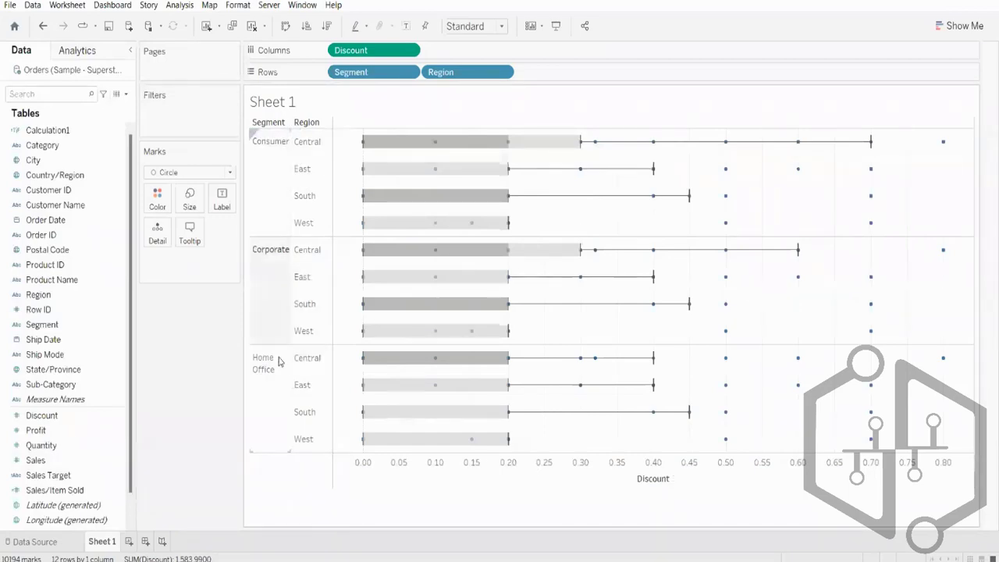
# - Examine the whisker, hinge and median values of the Central region box plots for Consumer and Corporate
pyautogui.moveTo(510, 185)
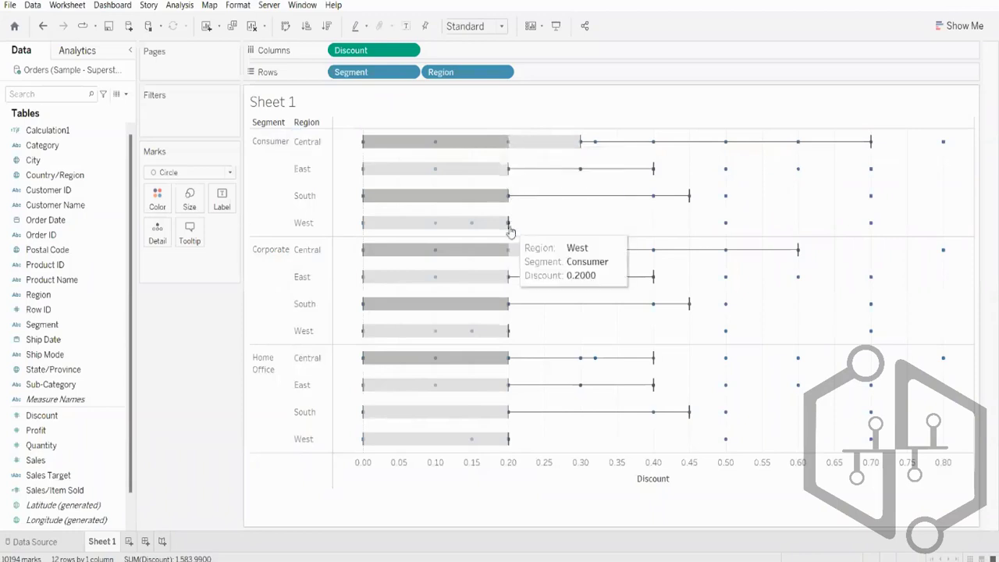
pyautogui.moveTo(508, 388)
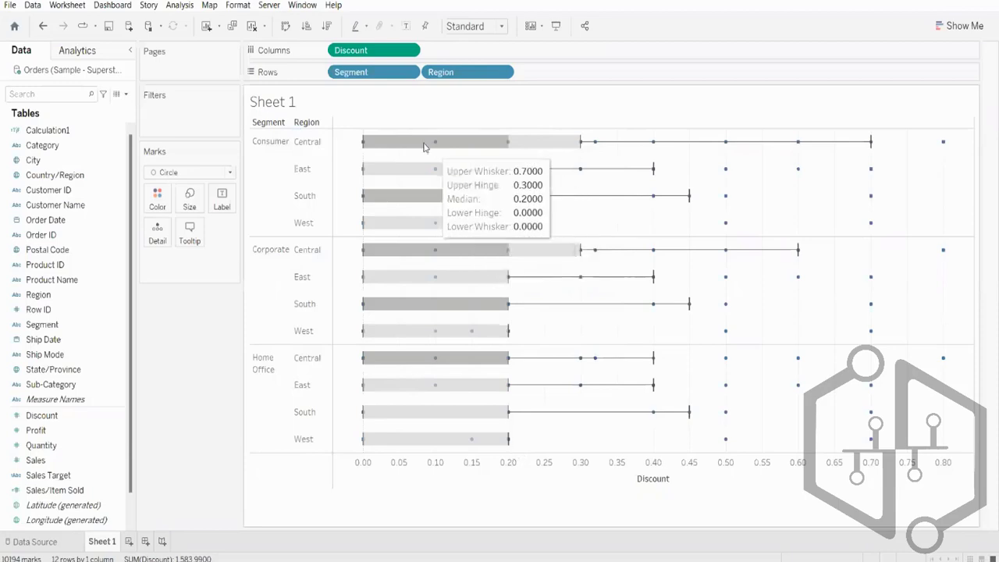
pyautogui.moveTo(440, 141)
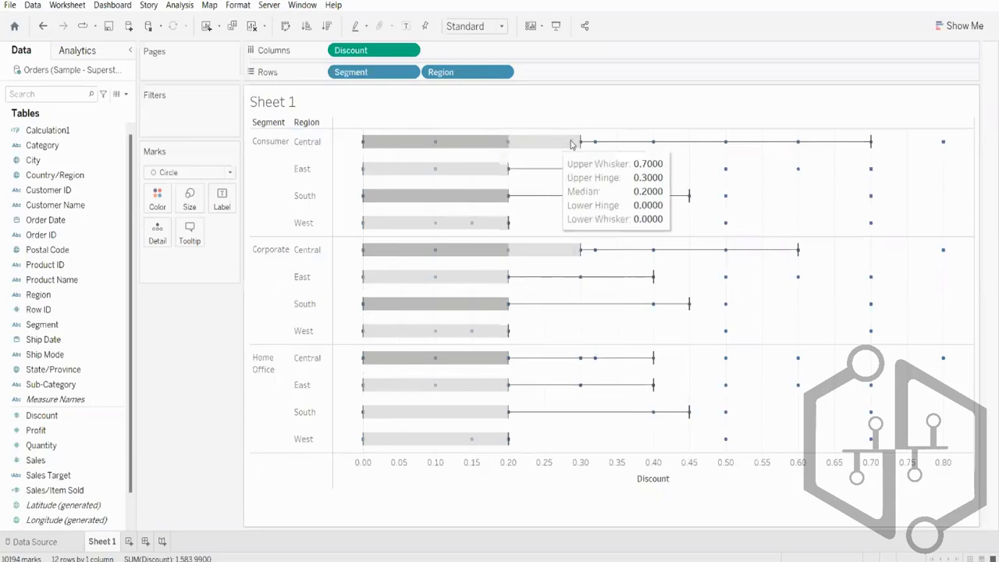
pyautogui.moveTo(581, 146)
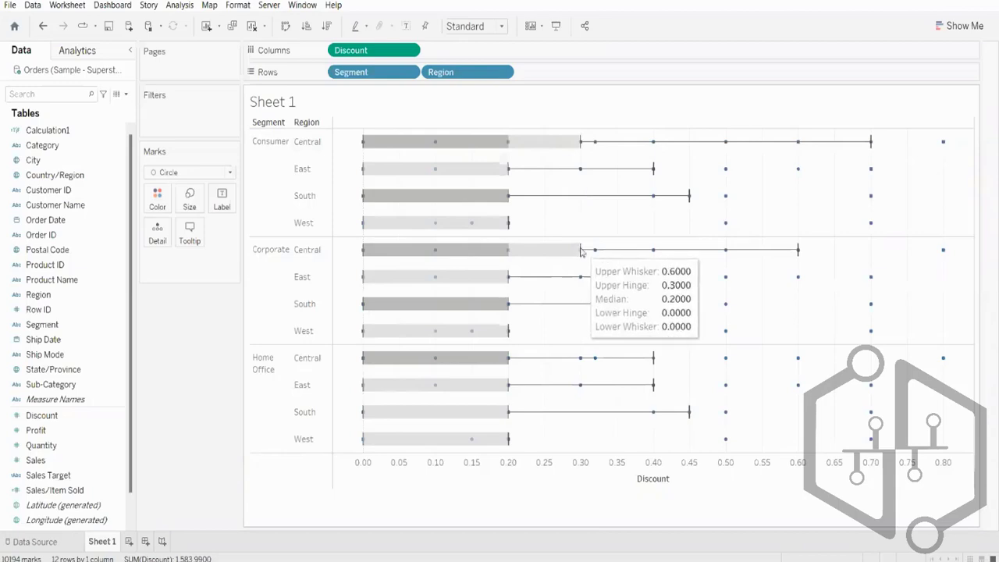
pyautogui.moveTo(582, 255)
pyautogui.moveTo(527, 254)
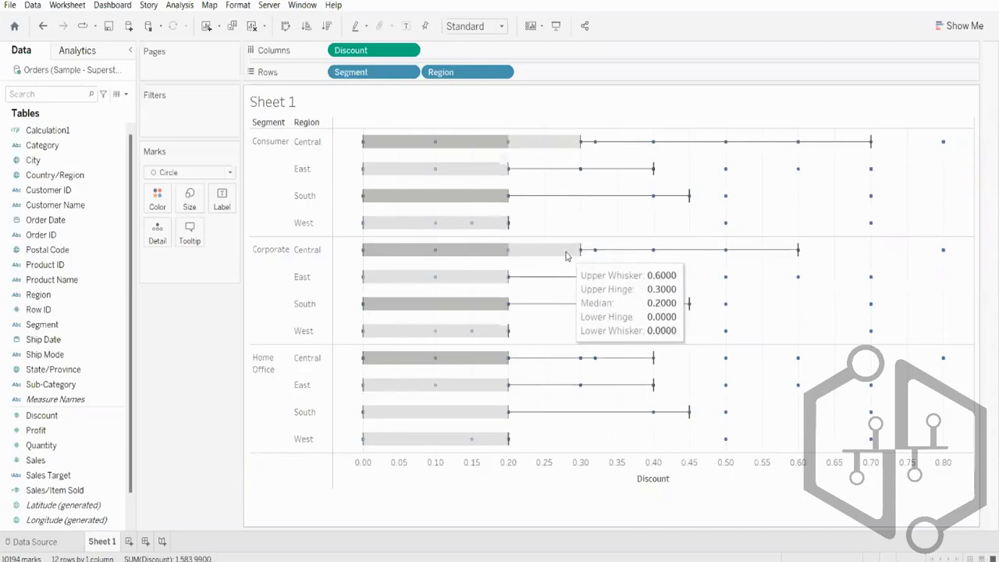